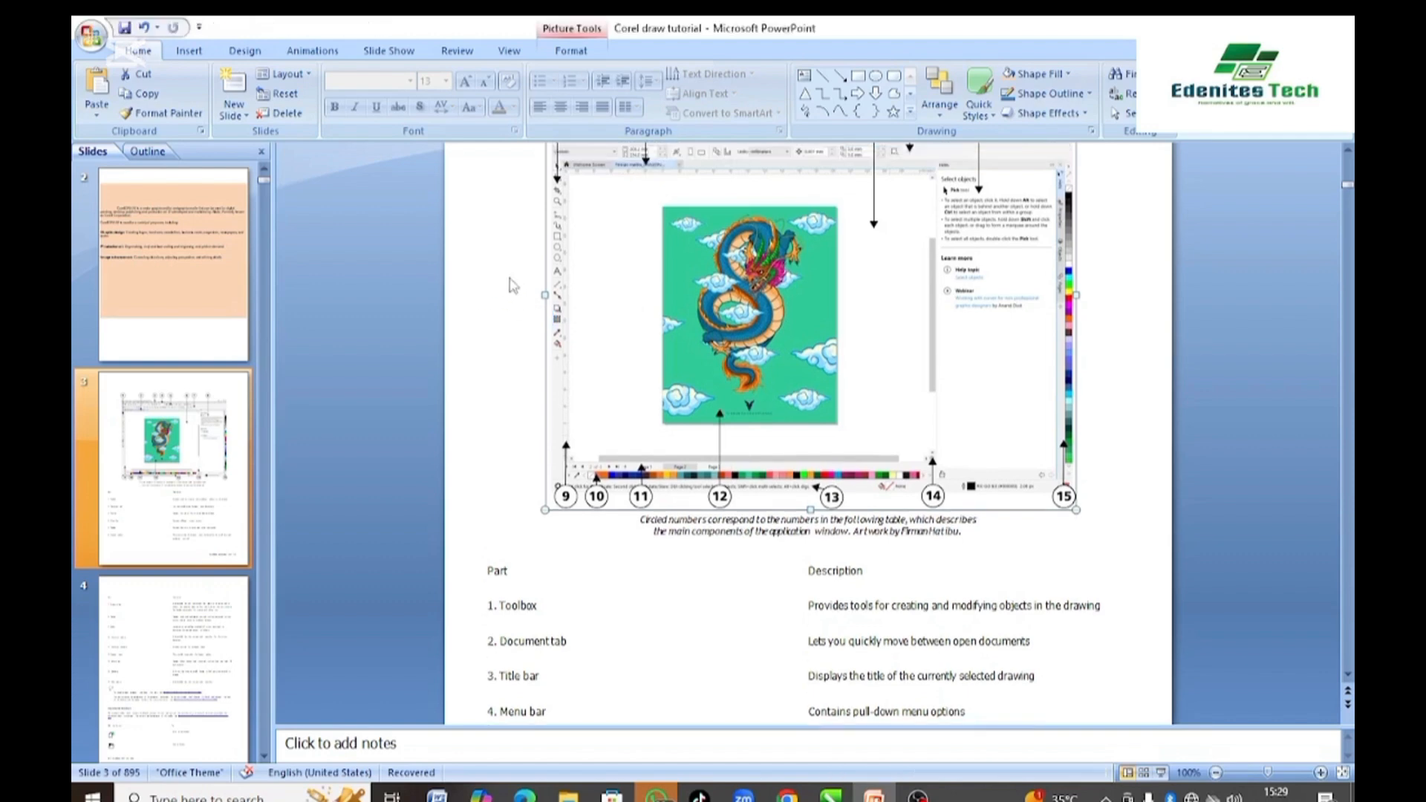
- Examine the numbered CorelDRAW workspace picture, the table of window parts and the start of the Standard toolbar section
scroll(635, 301, up, 2)
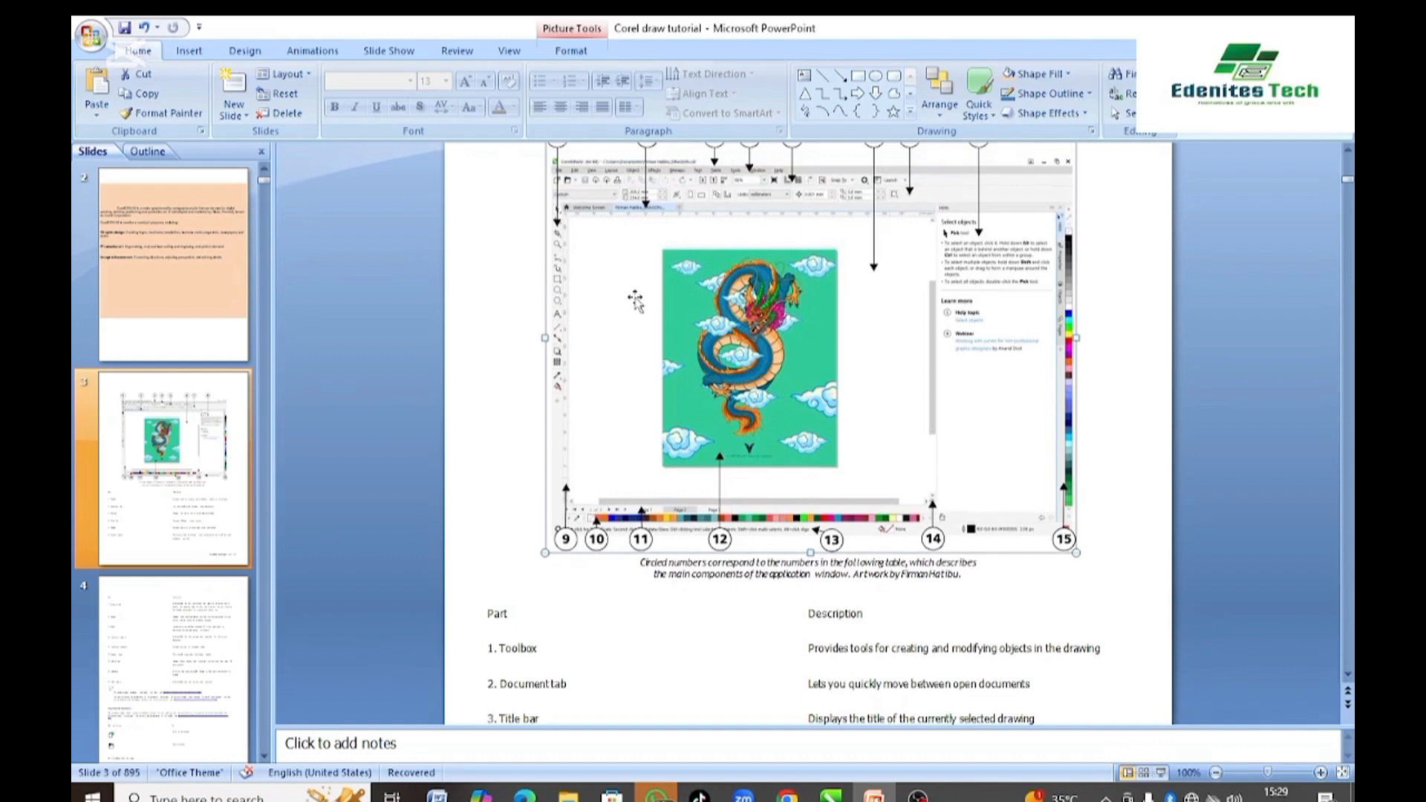
scroll(635, 300, up, 1)
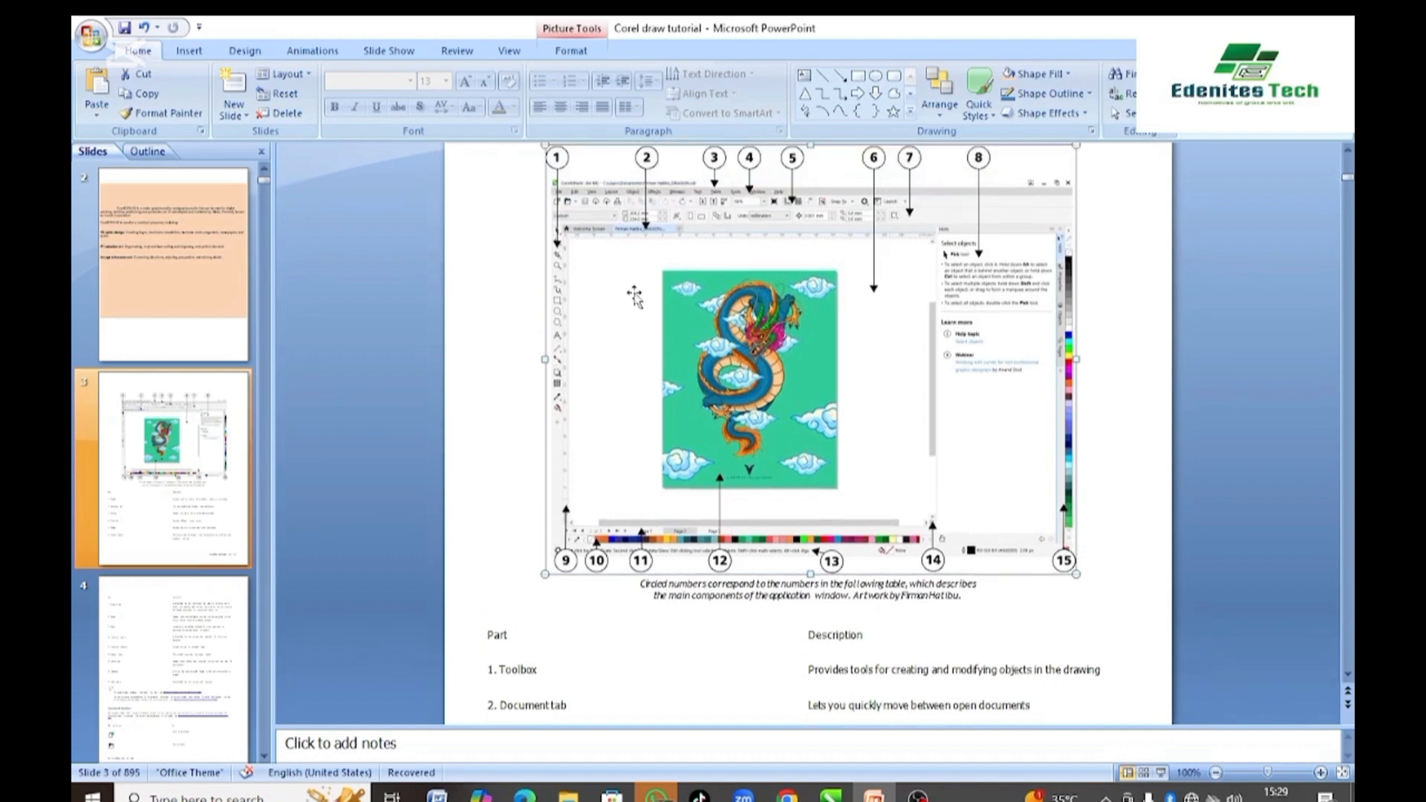
scroll(635, 295, up, 1)
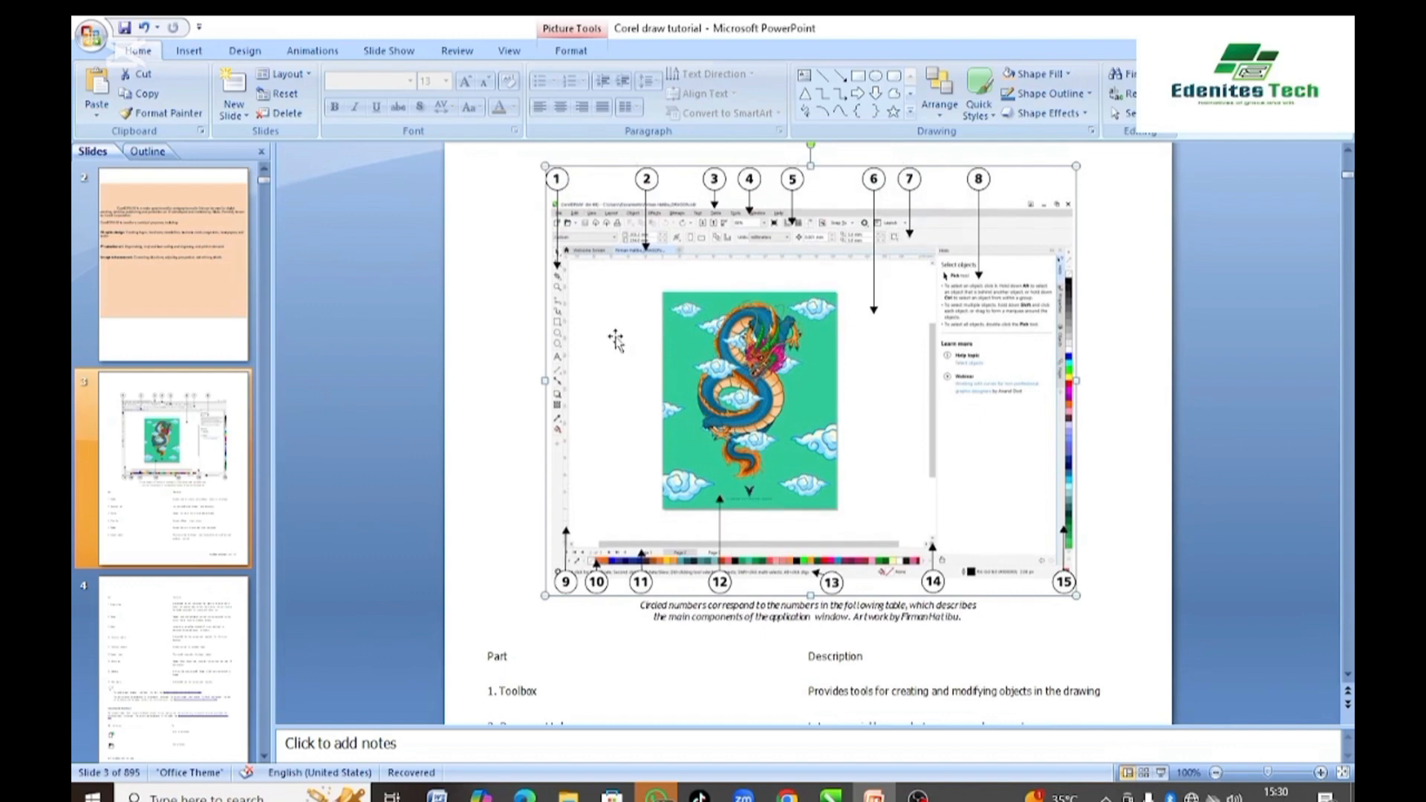
scroll(615, 340, down, 4)
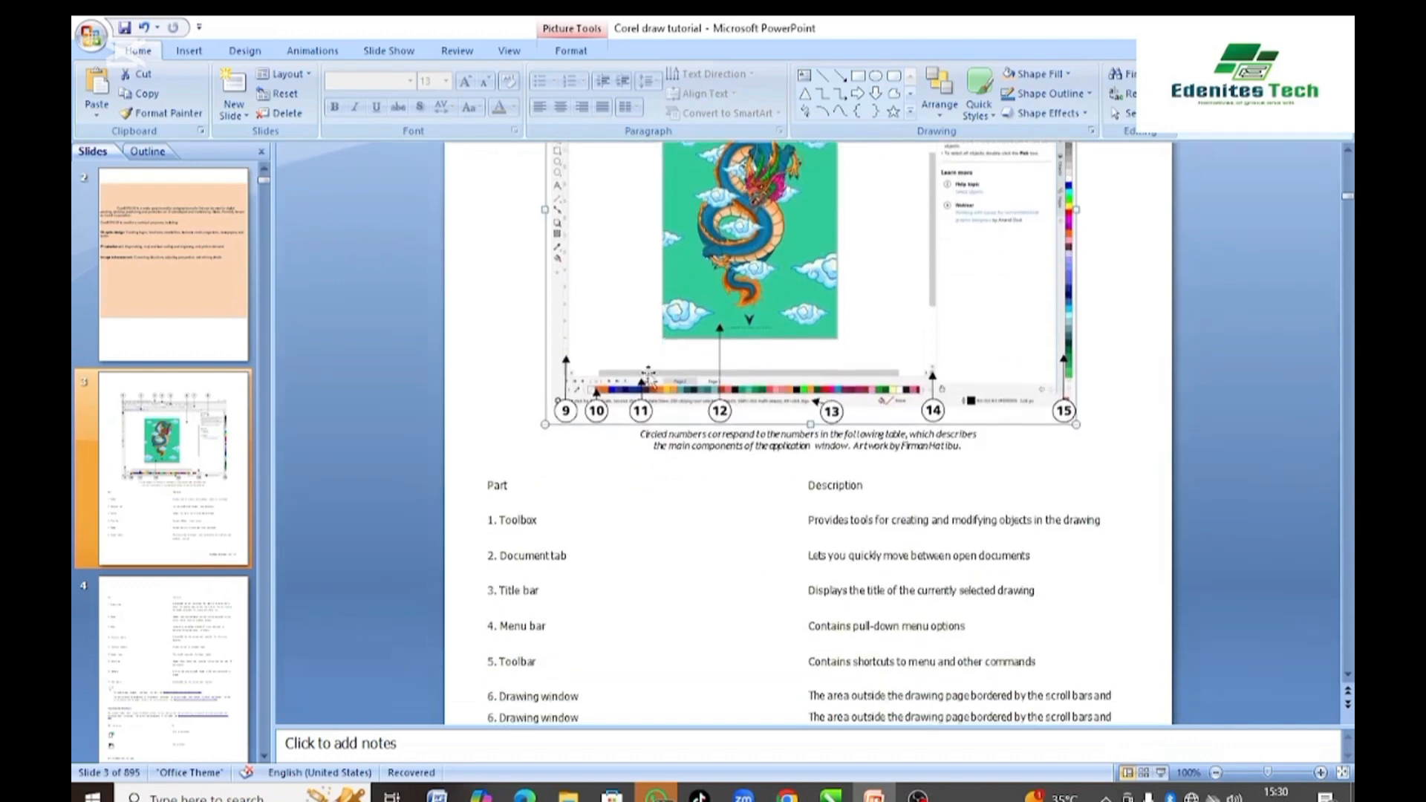
scroll(648, 377, down, 2)
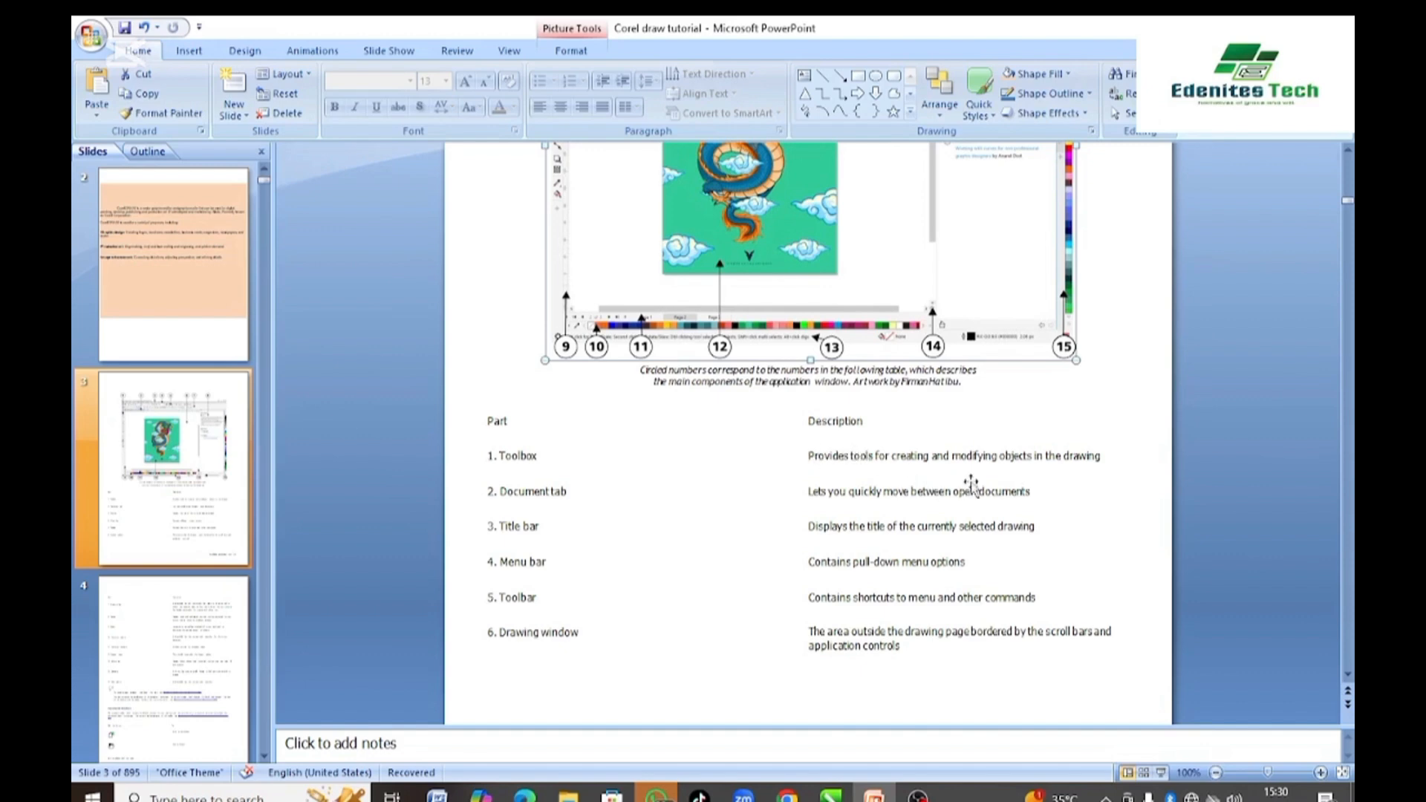
scroll(994, 498, down, 1)
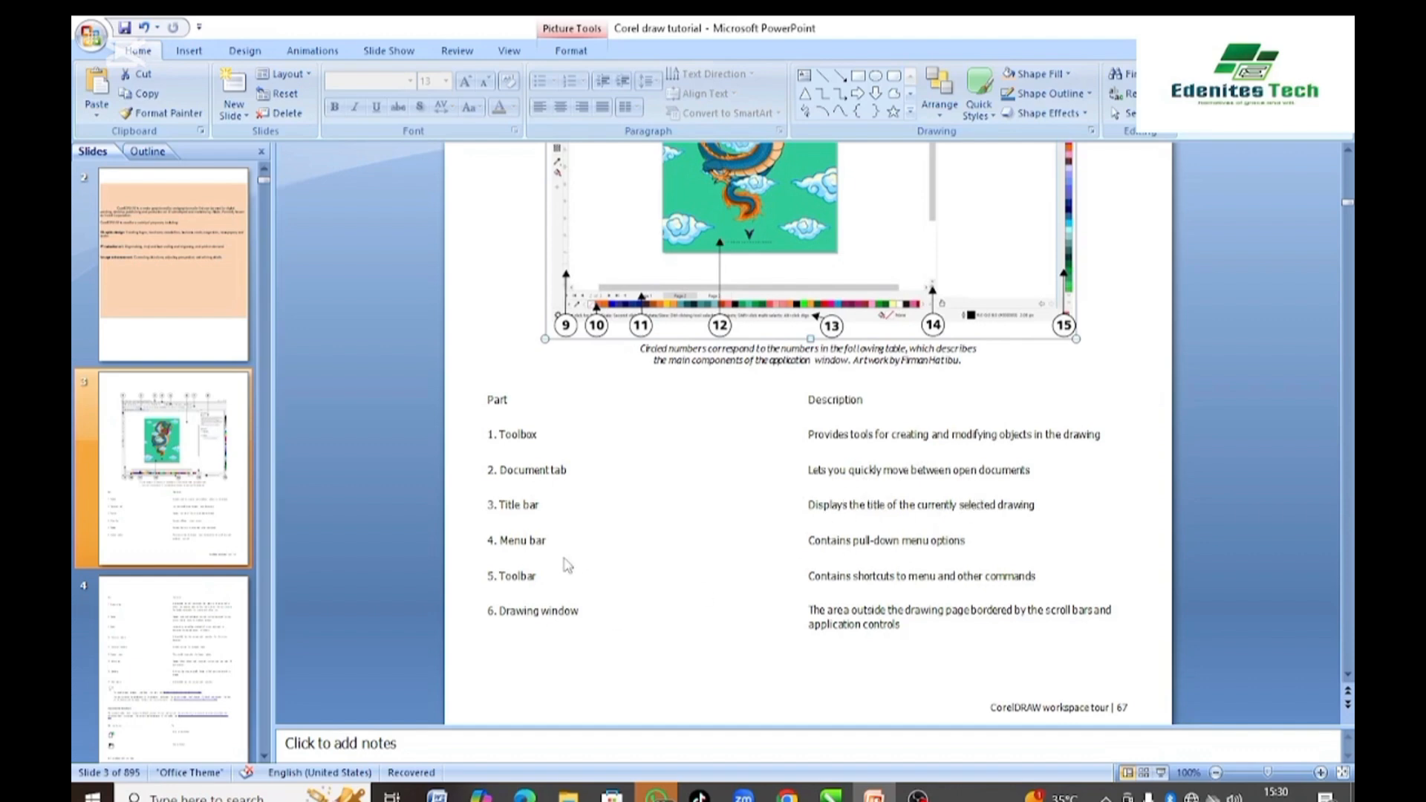
scroll(885, 539, down, 5)
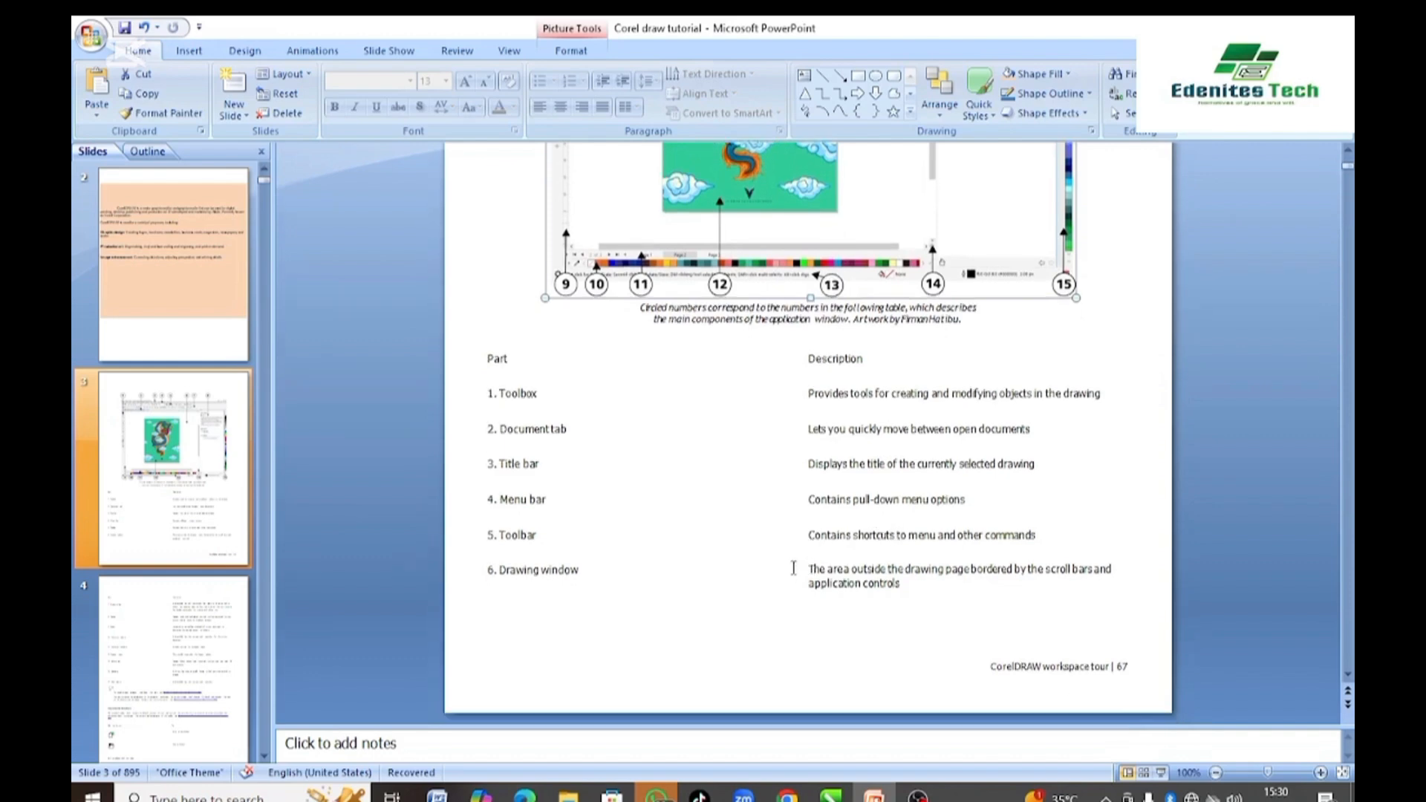
scroll(579, 534, down, 3)
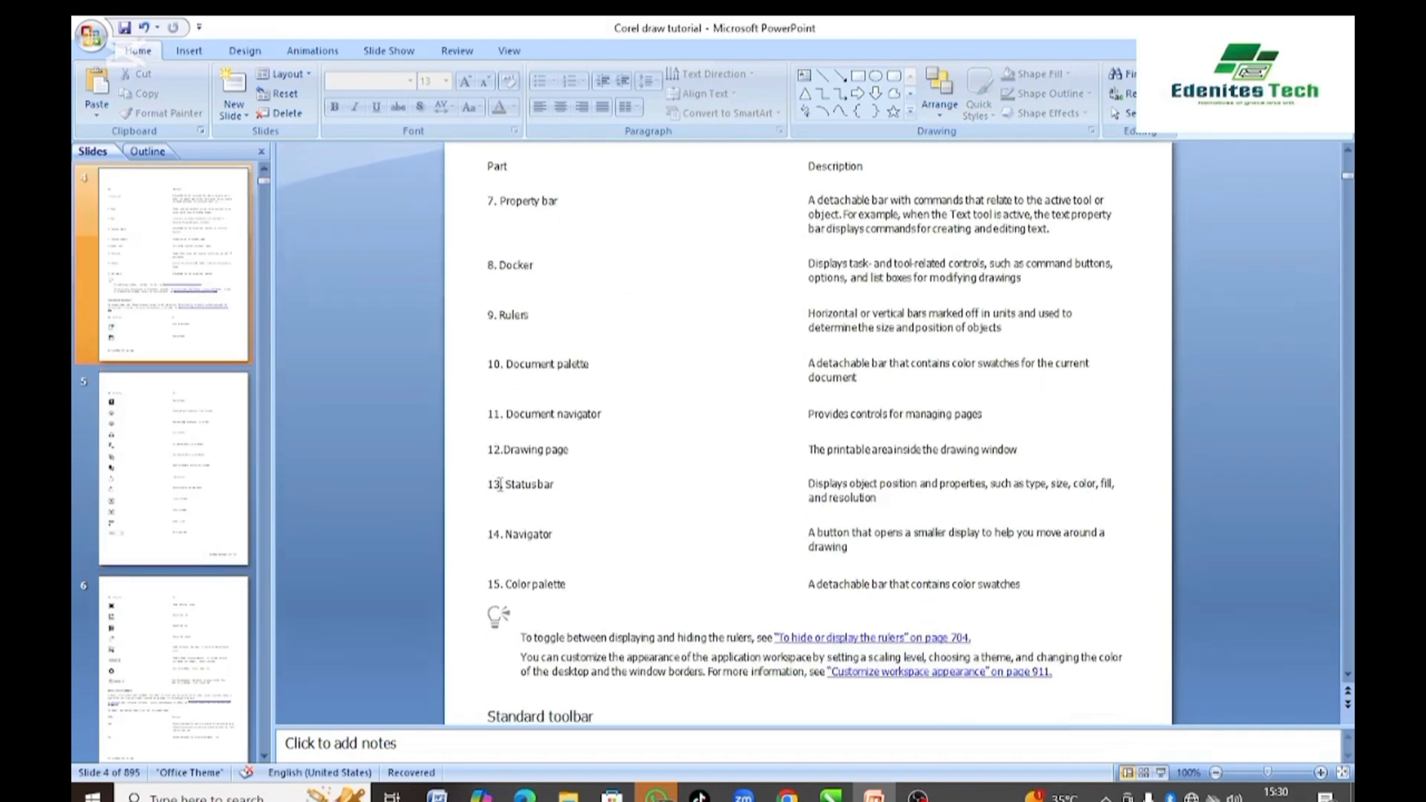
scroll(499, 491, down, 5)
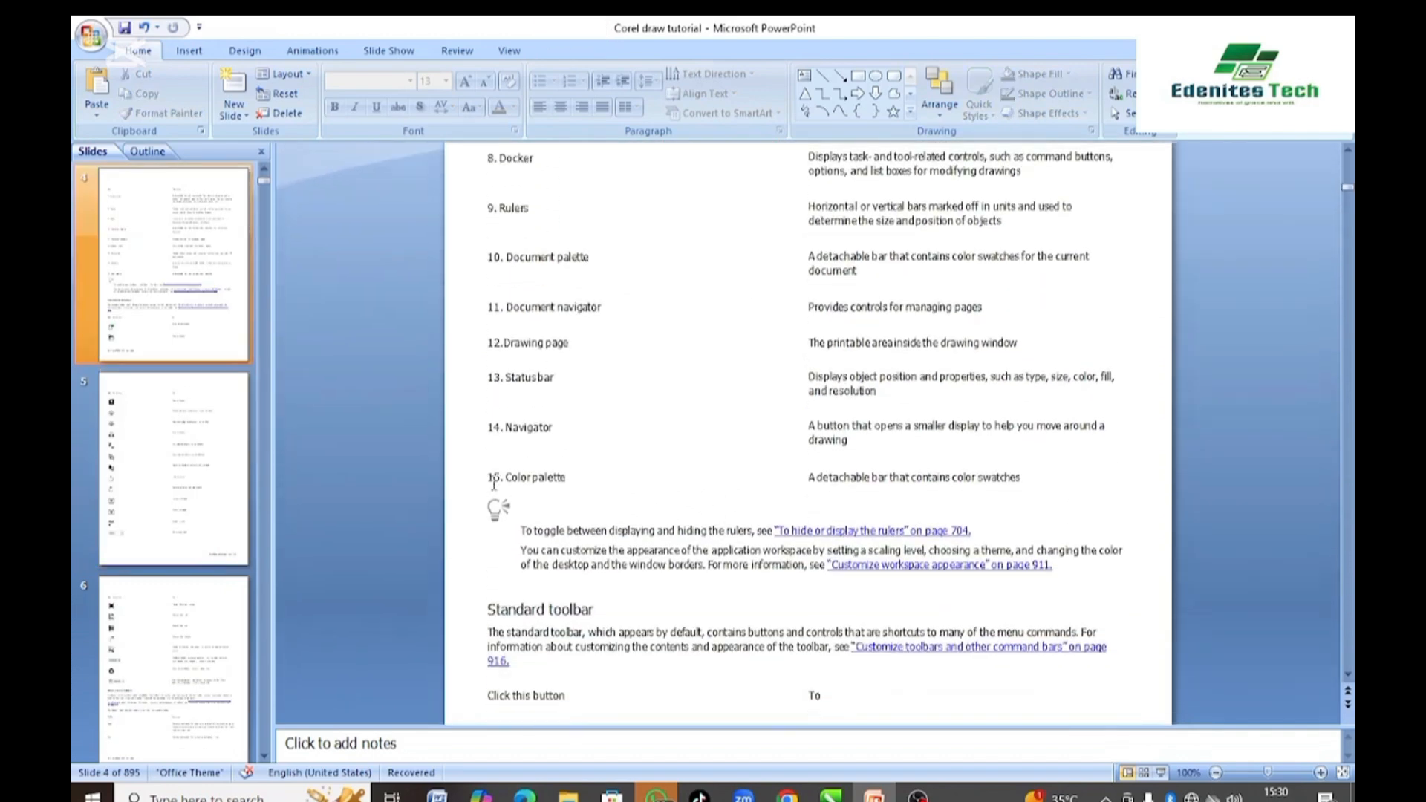
scroll(496, 486, down, 8)
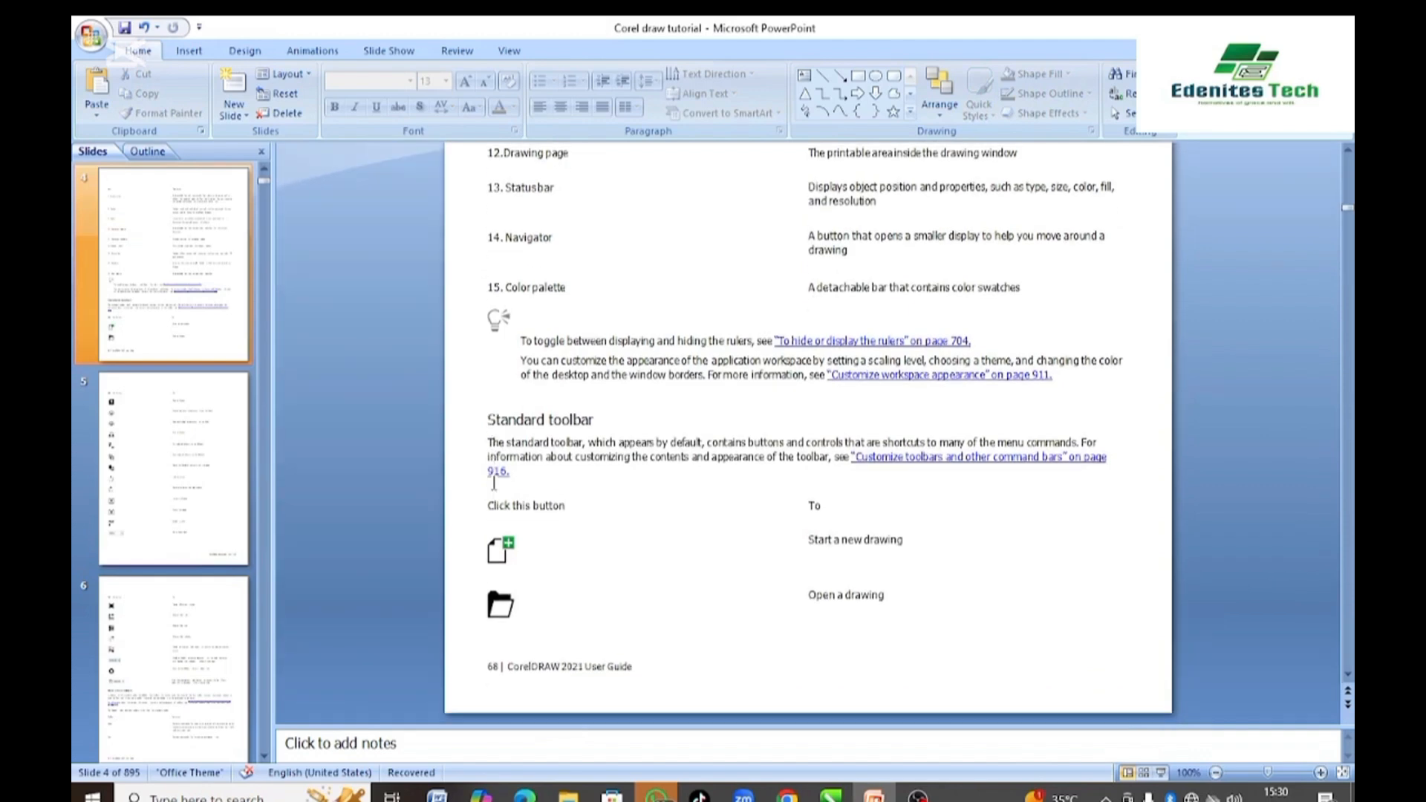
scroll(496, 490, down, 2)
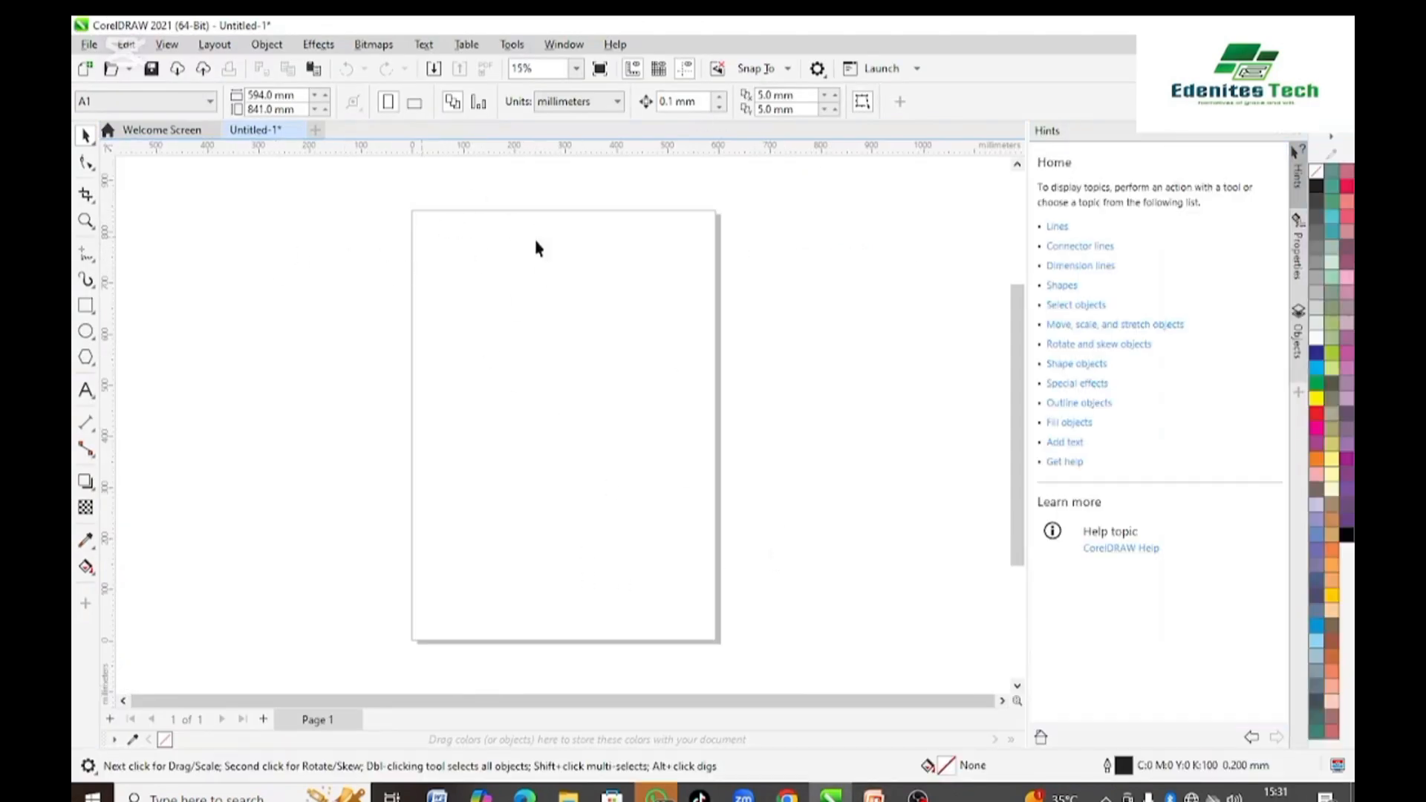
- Close CorelDRAW 2021 without saving Untitled-1, and relaunch it from the desktop
click(1339, 26)
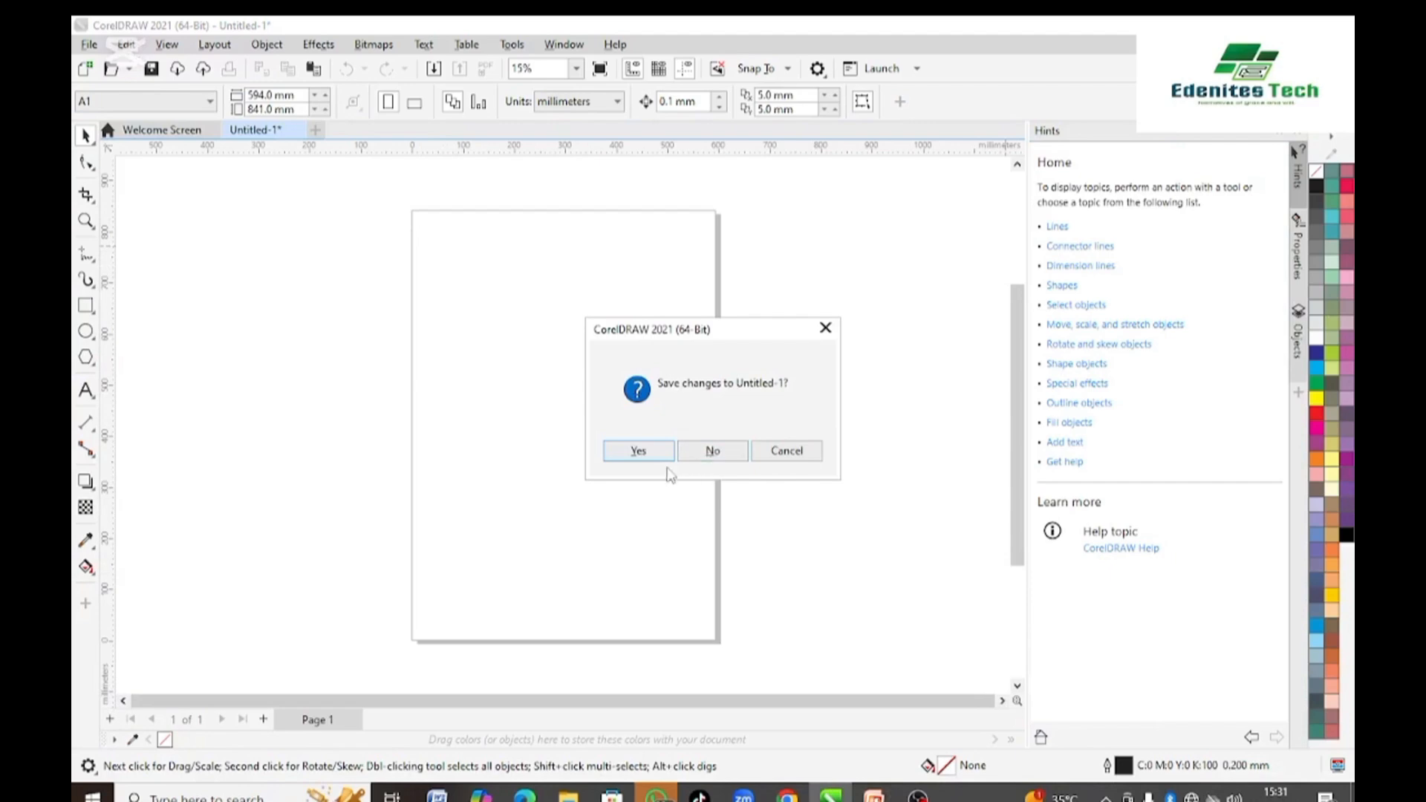
click(710, 449)
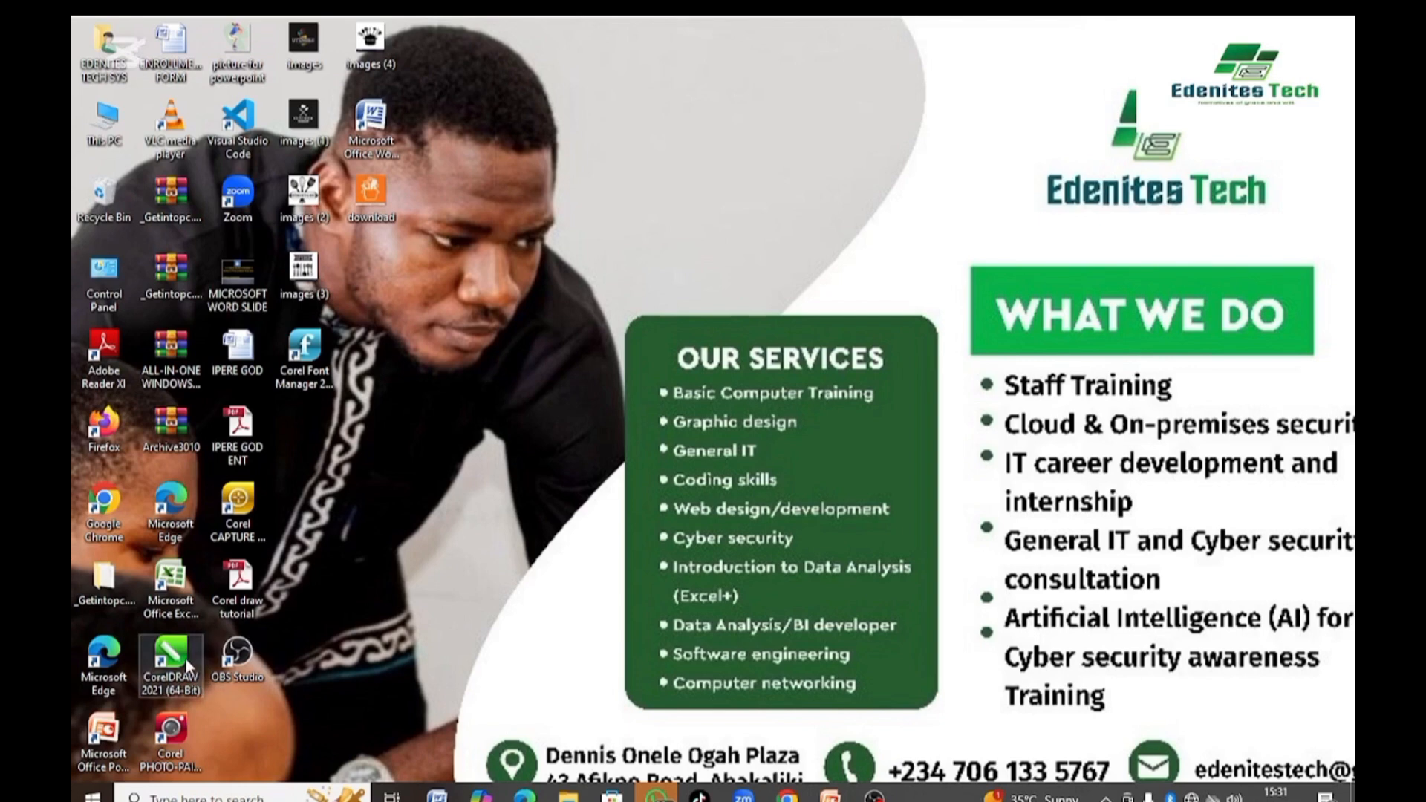
click(189, 666)
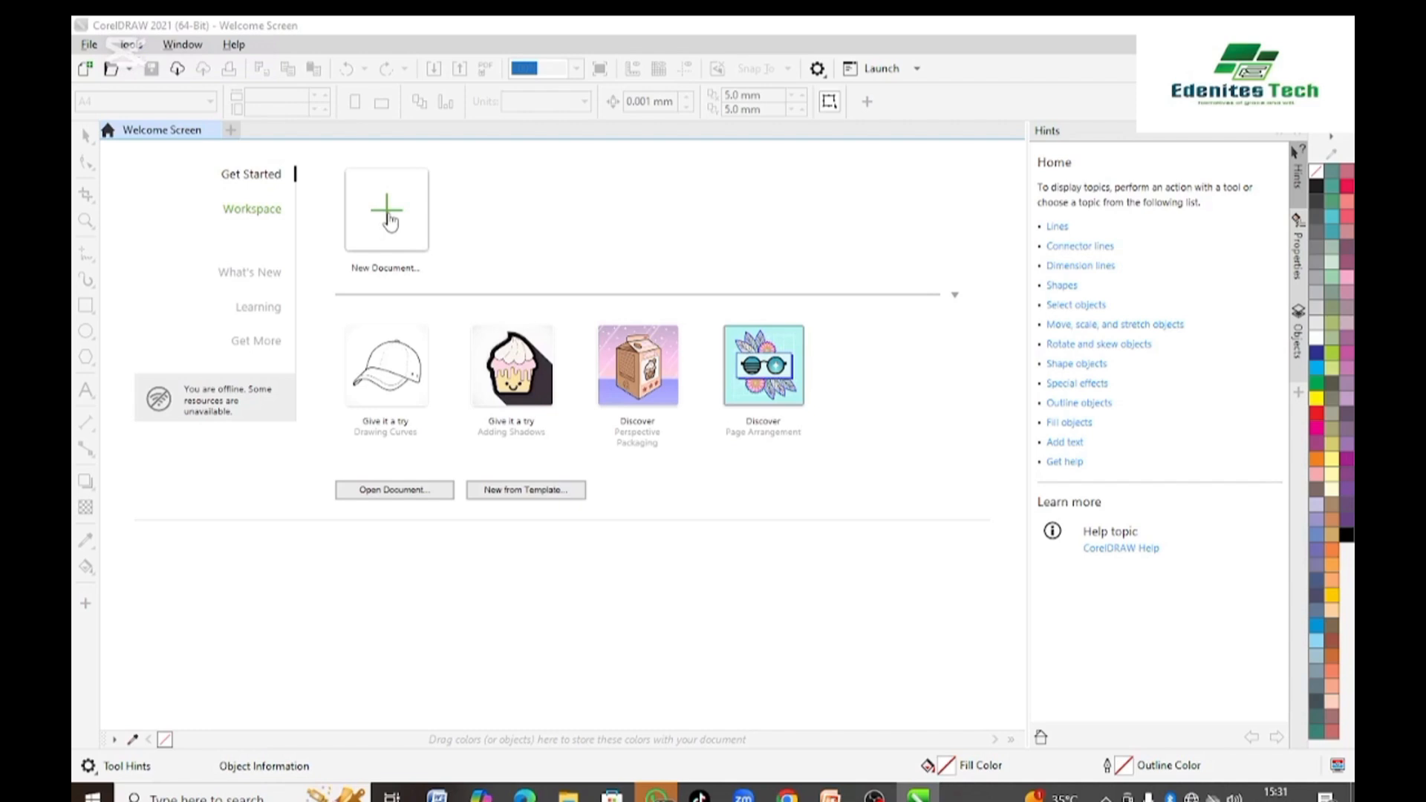
- Create a new one-page A4 portrait document named CALENDER in CMYK at 300 dpi
click(390, 220)
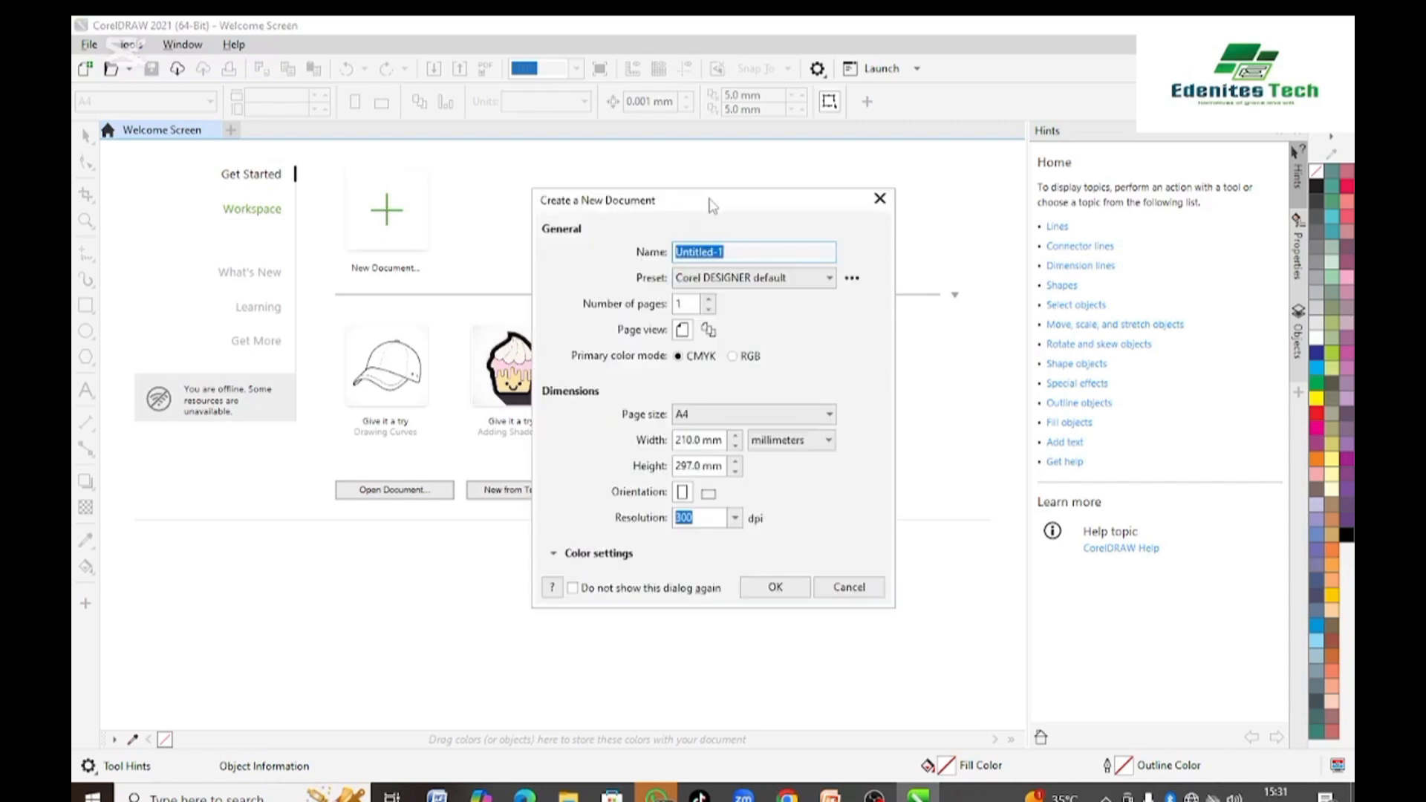
drag(711, 199, 683, 195)
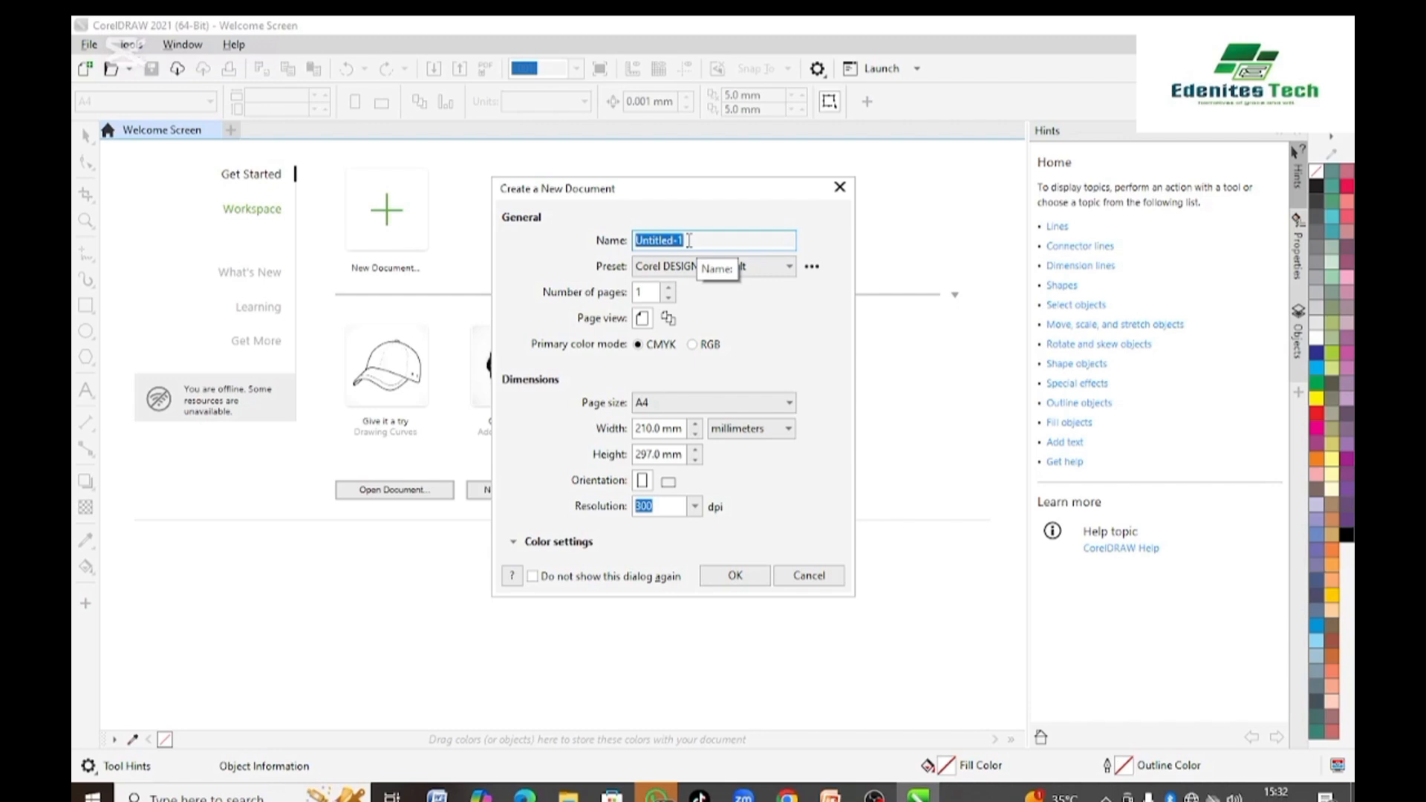
text(CALENDER)
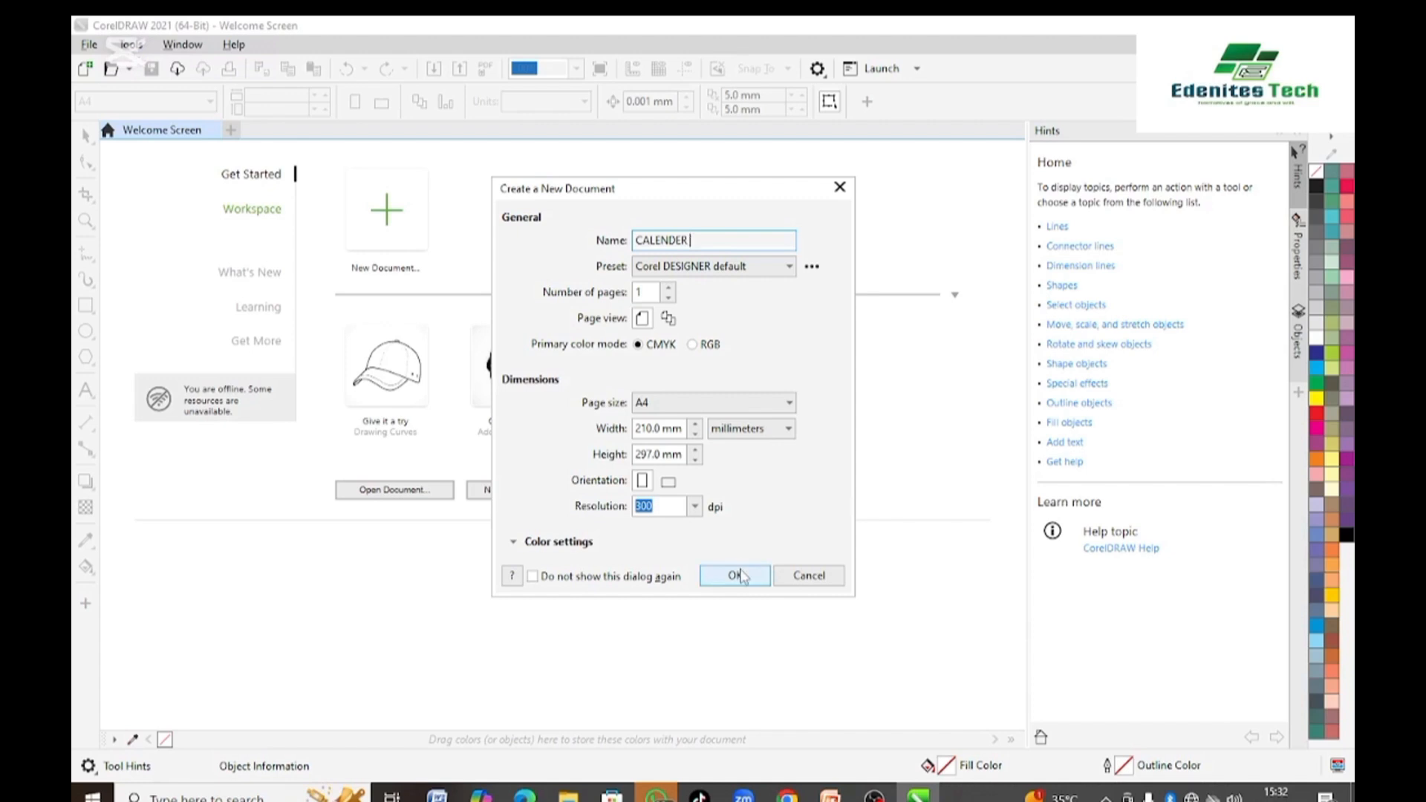
click(737, 578)
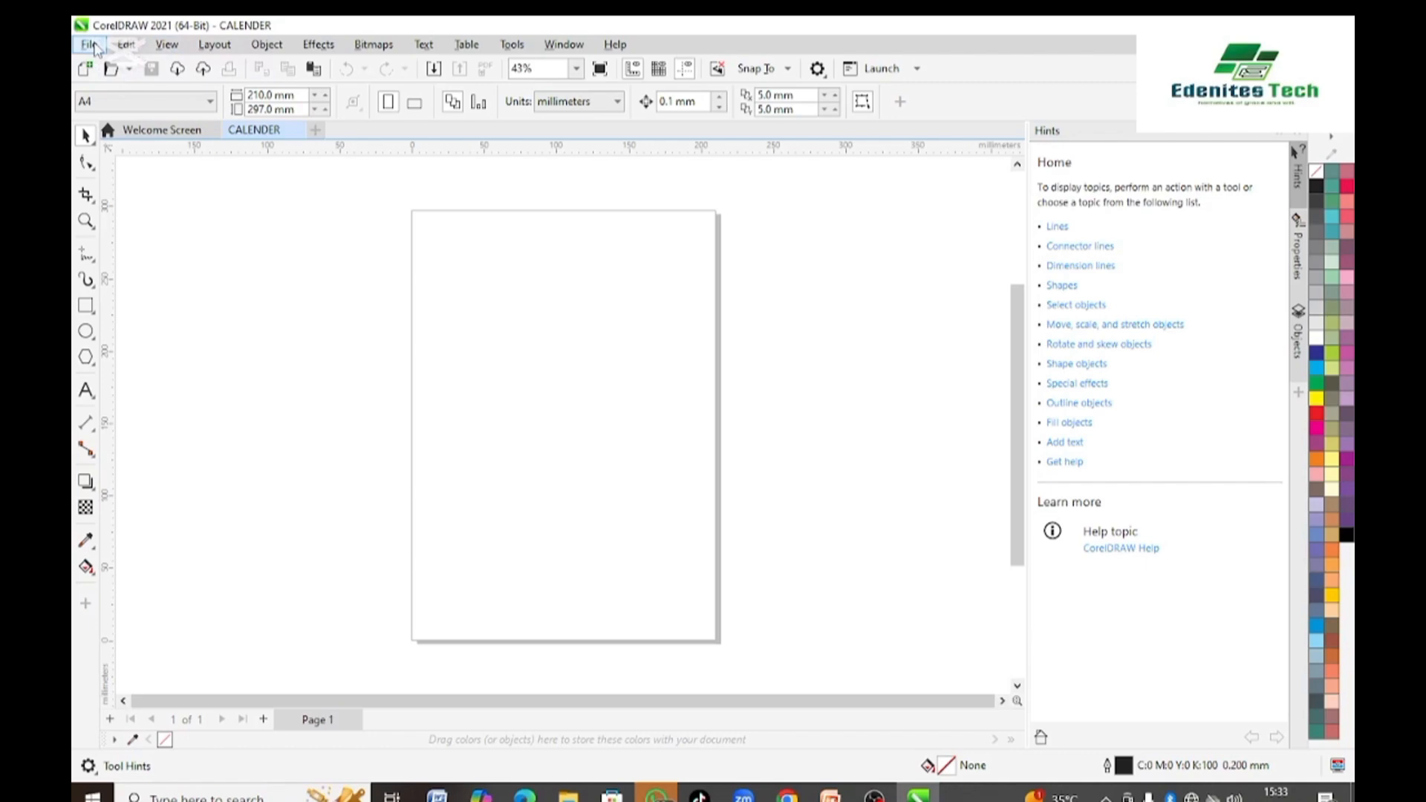
click(97, 50)
click(379, 49)
click(90, 48)
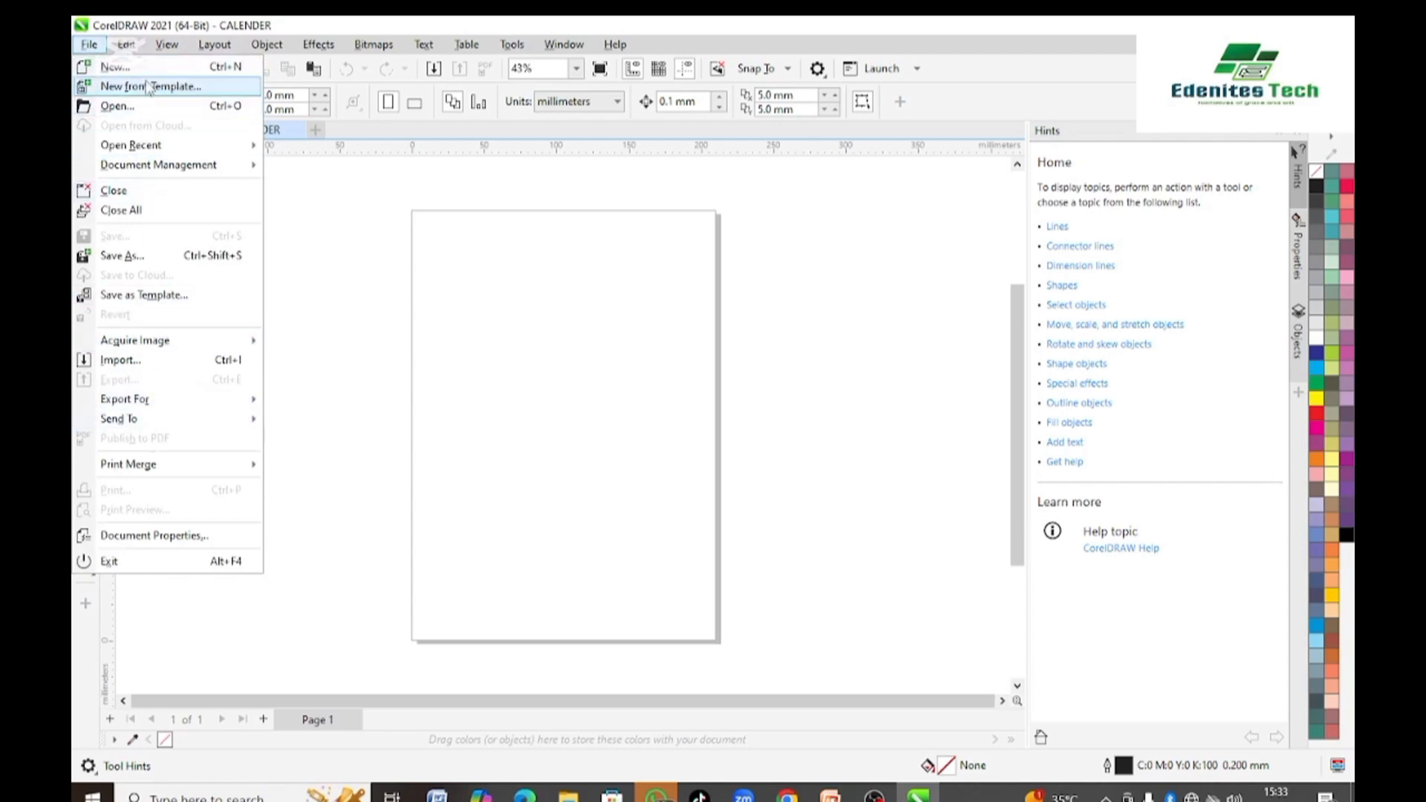
click(125, 46)
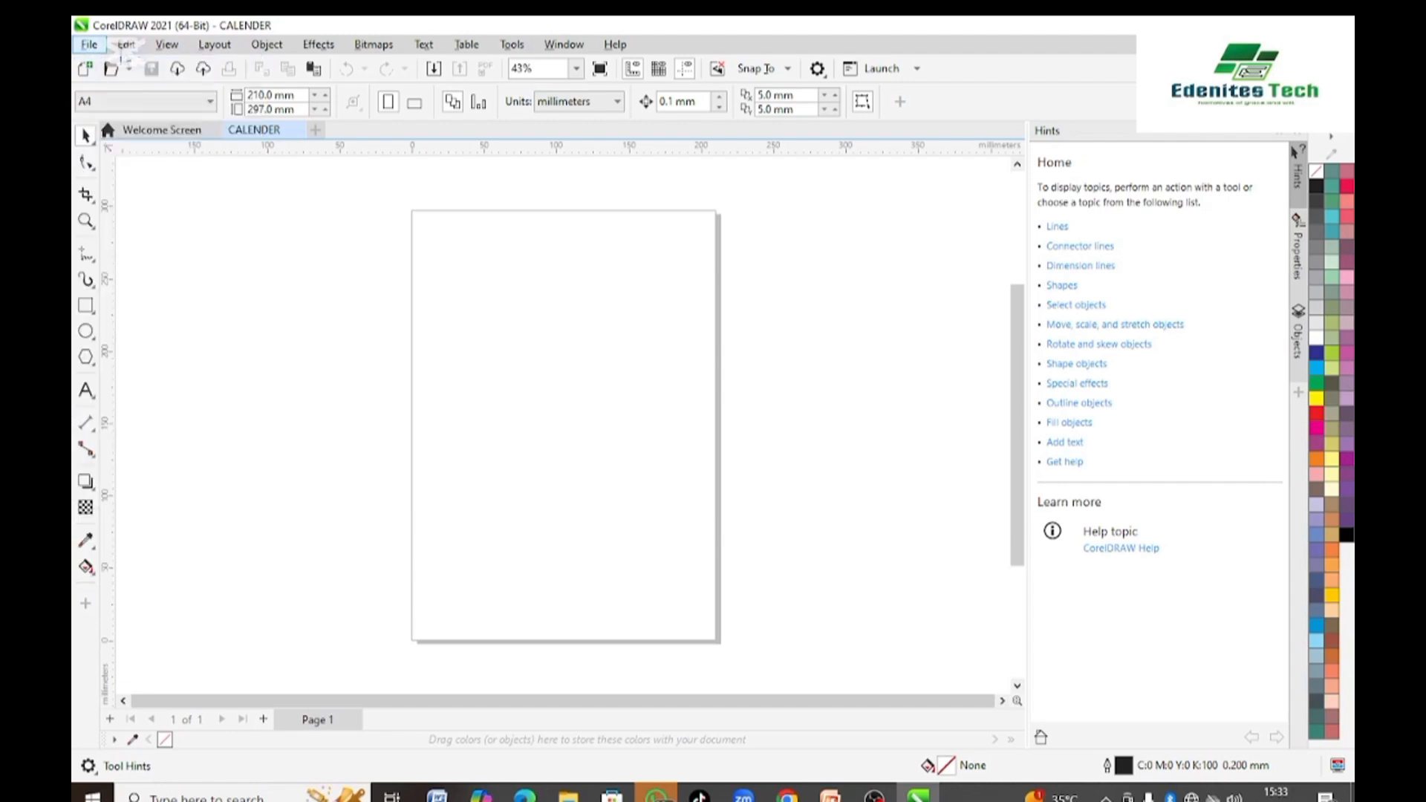
click(125, 54)
click(125, 55)
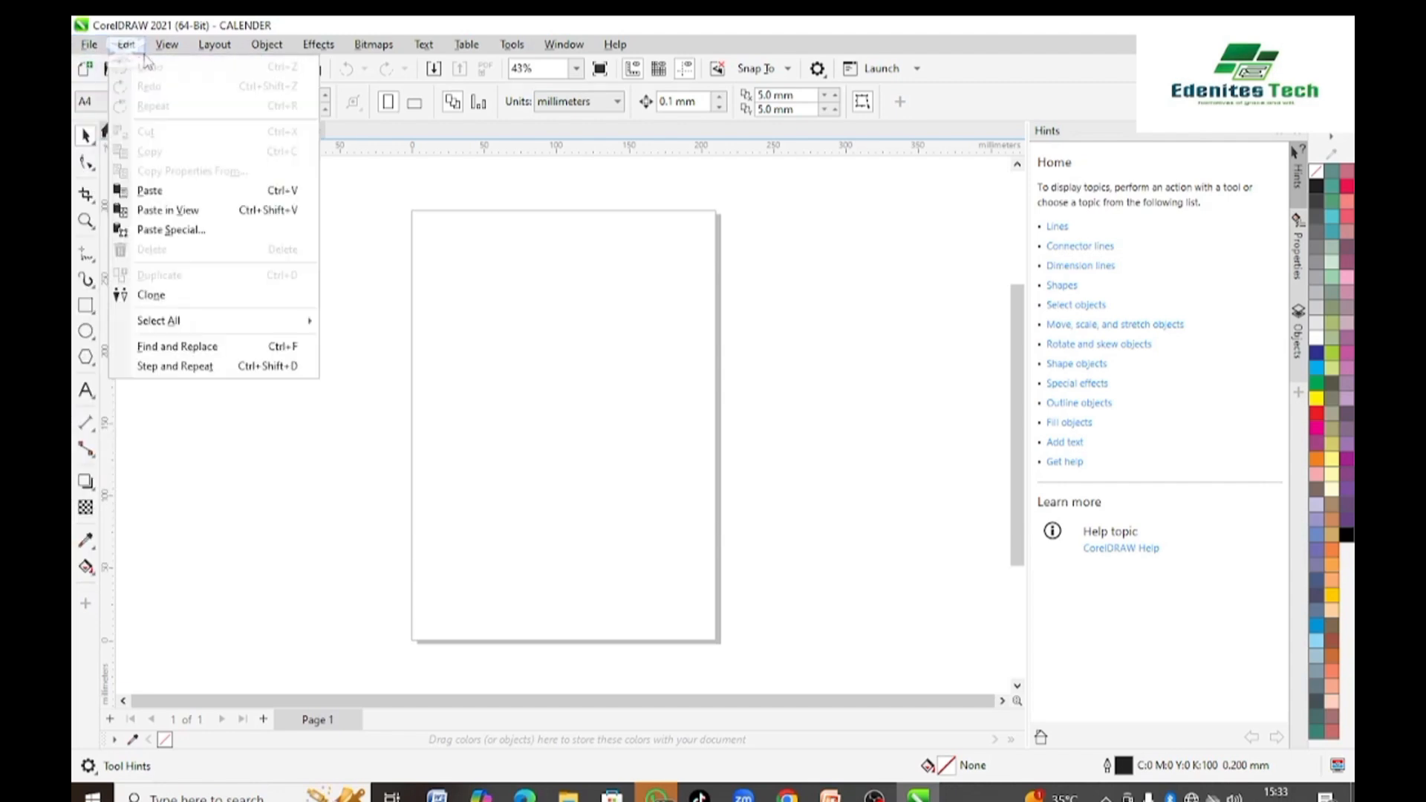
mouse_move(159, 51)
mouse_move(269, 58)
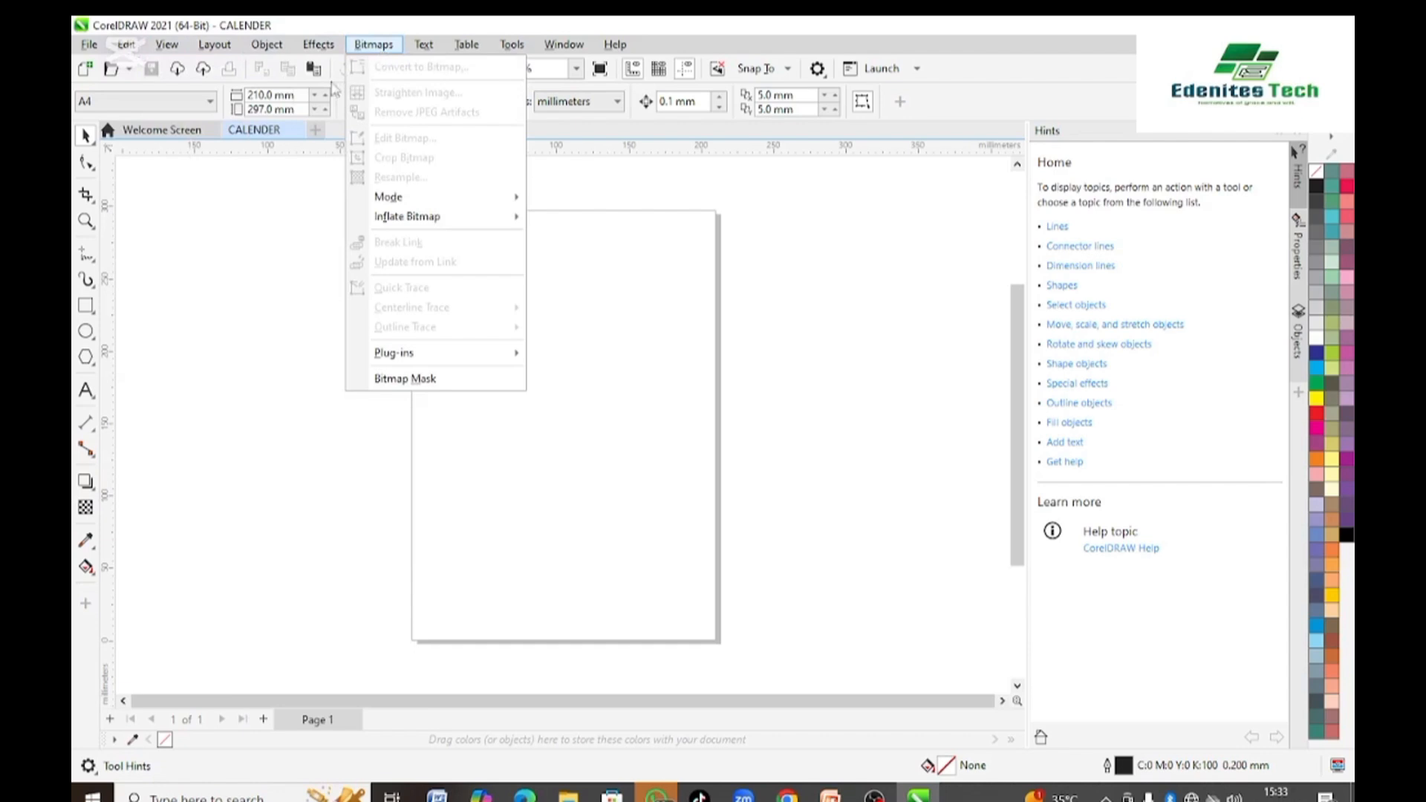
mouse_move(83, 53)
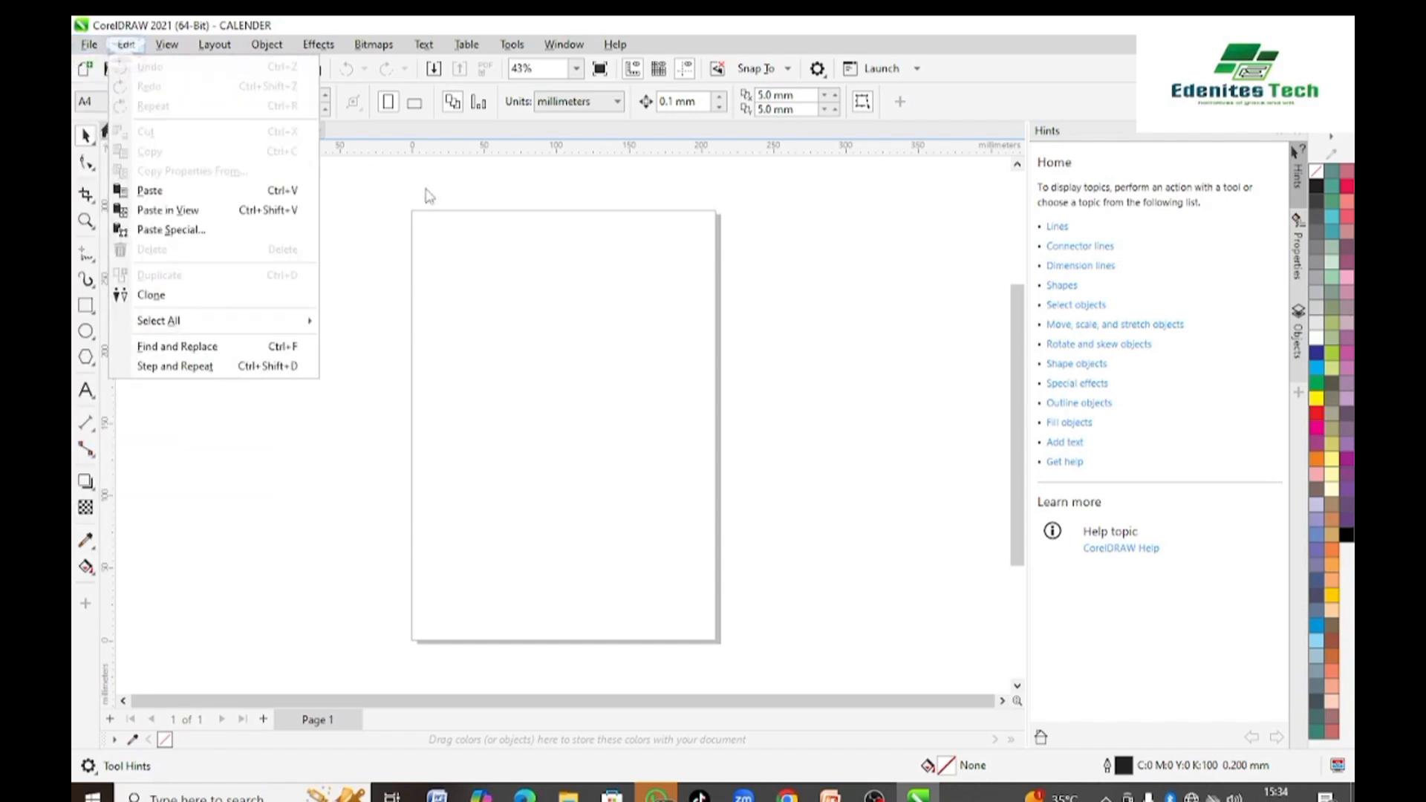
click(410, 208)
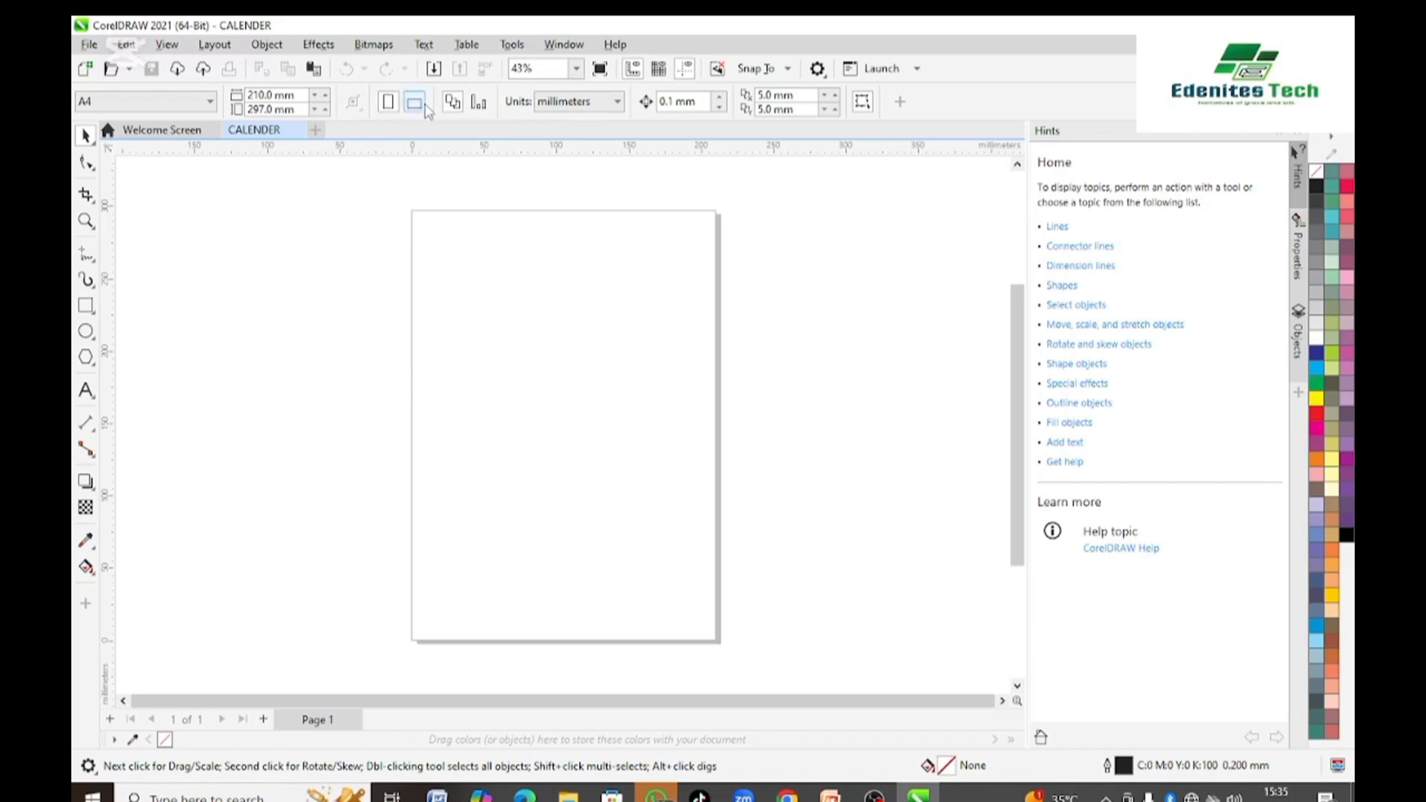
click(576, 69)
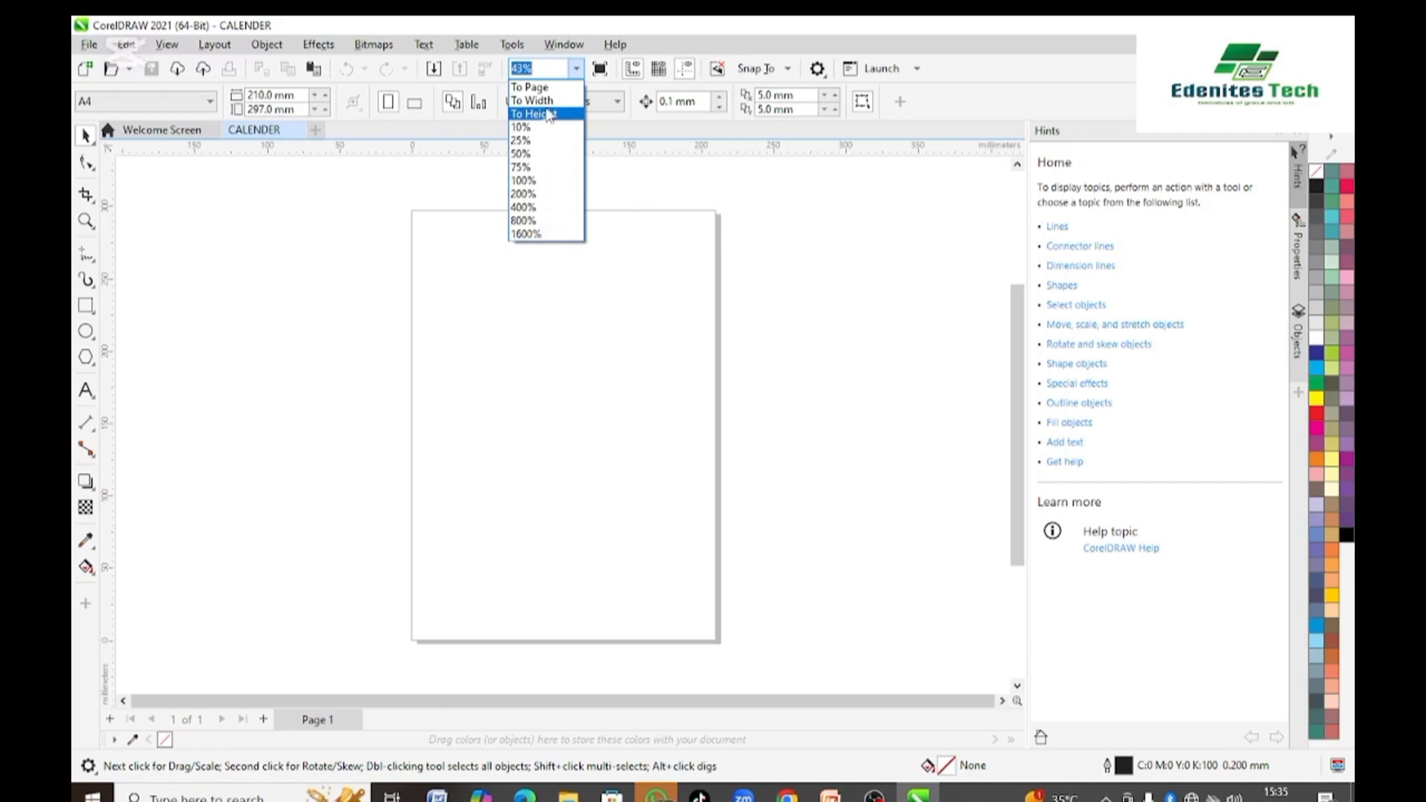
click(614, 176)
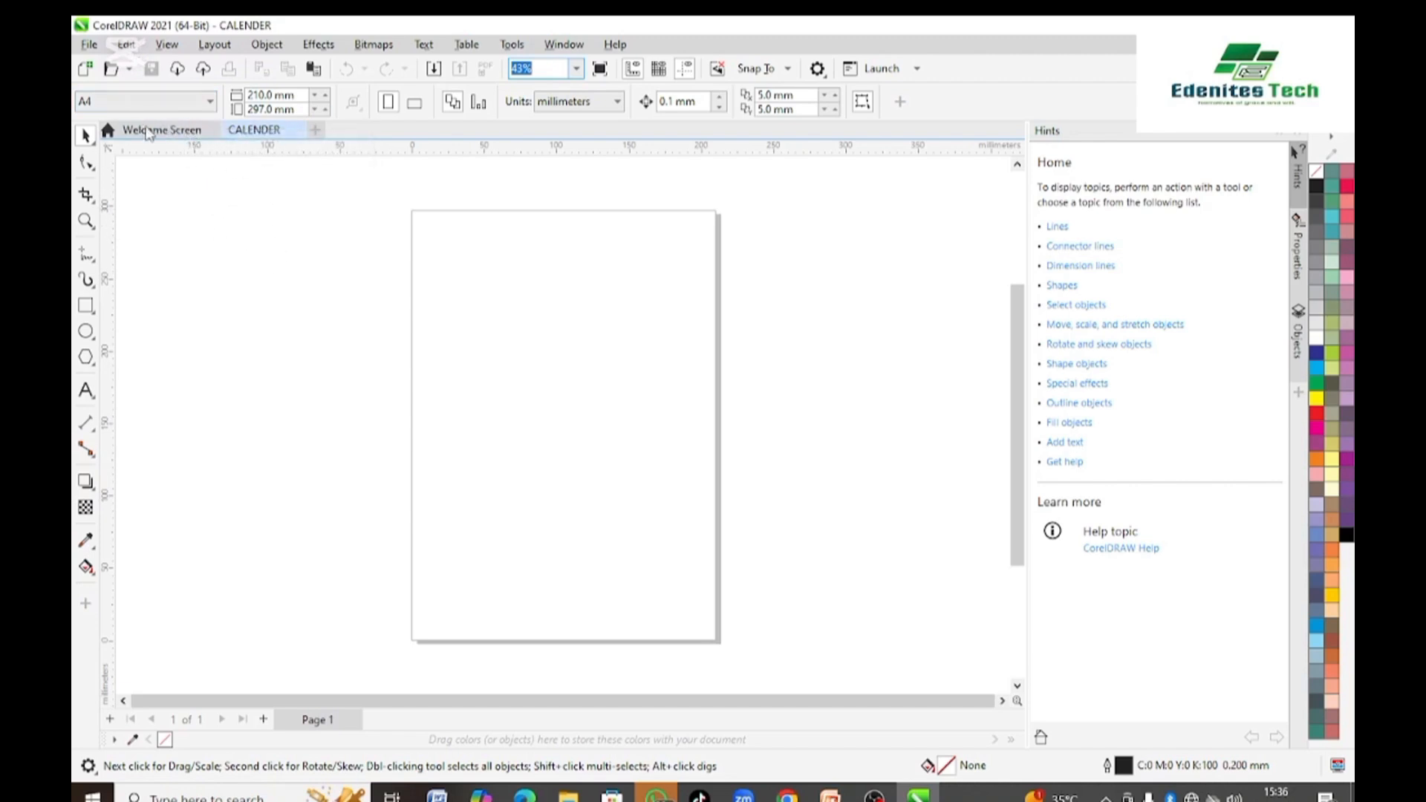
- Draw a rectangle about 322 by 186 mm across the page and move it up by about 24 mm
click(86, 307)
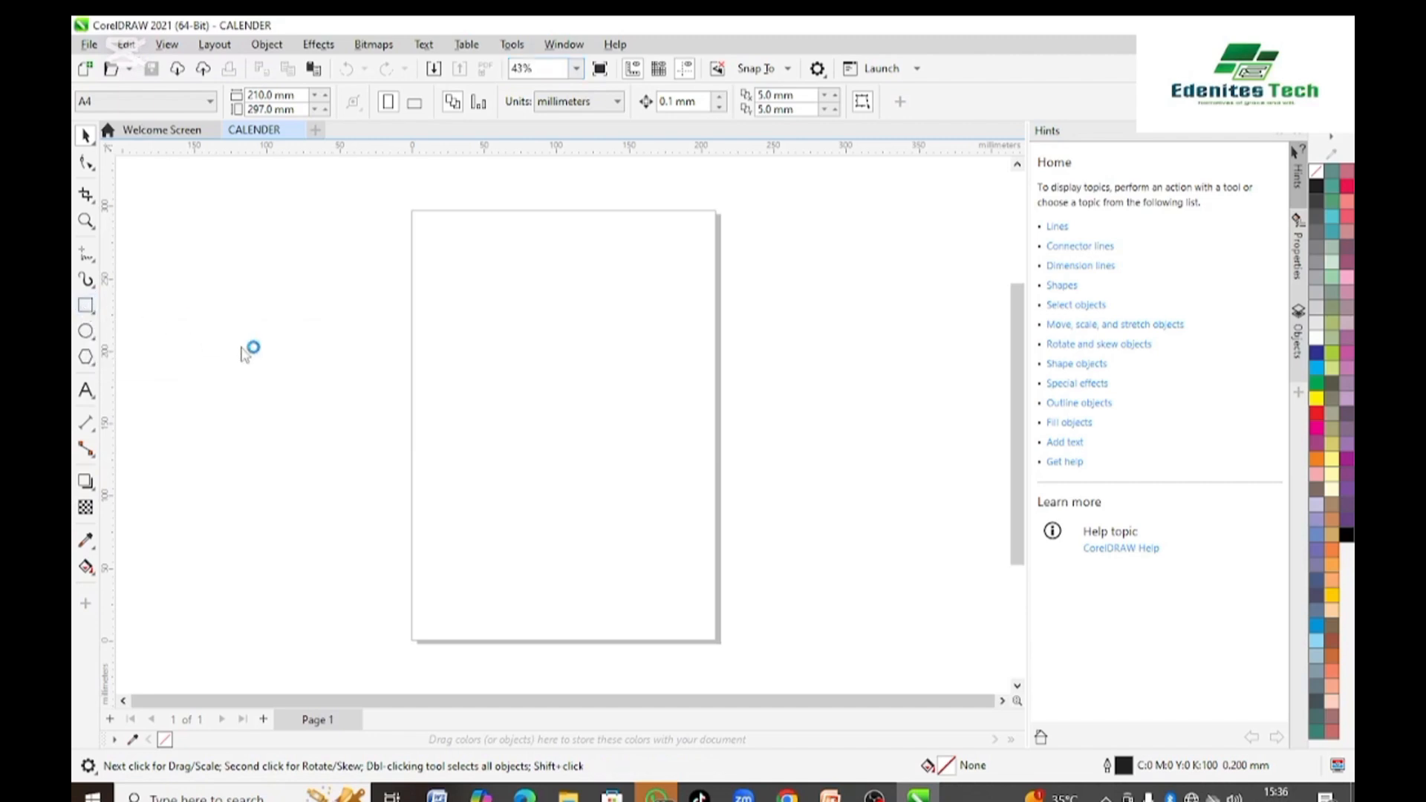
drag(322, 280, 790, 551)
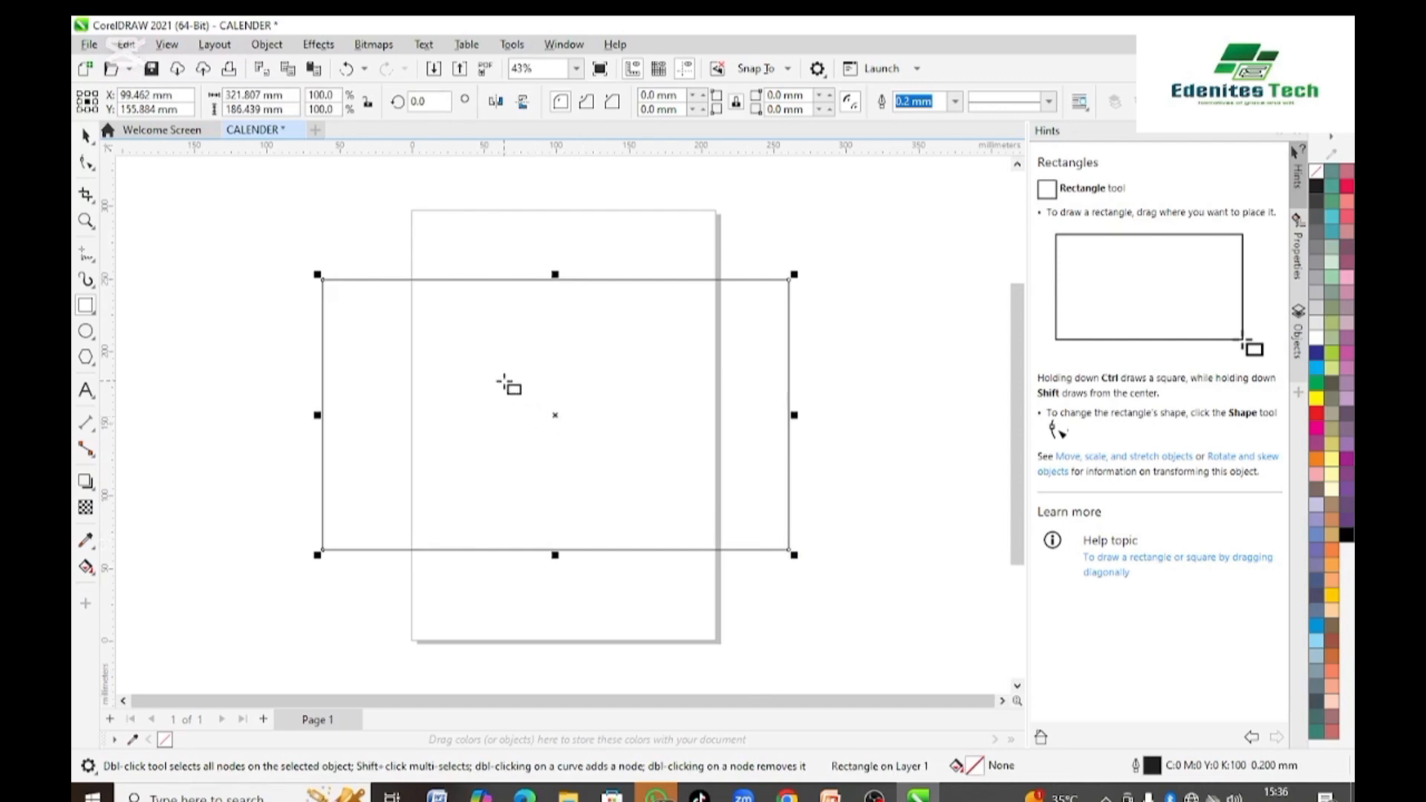
key(space)
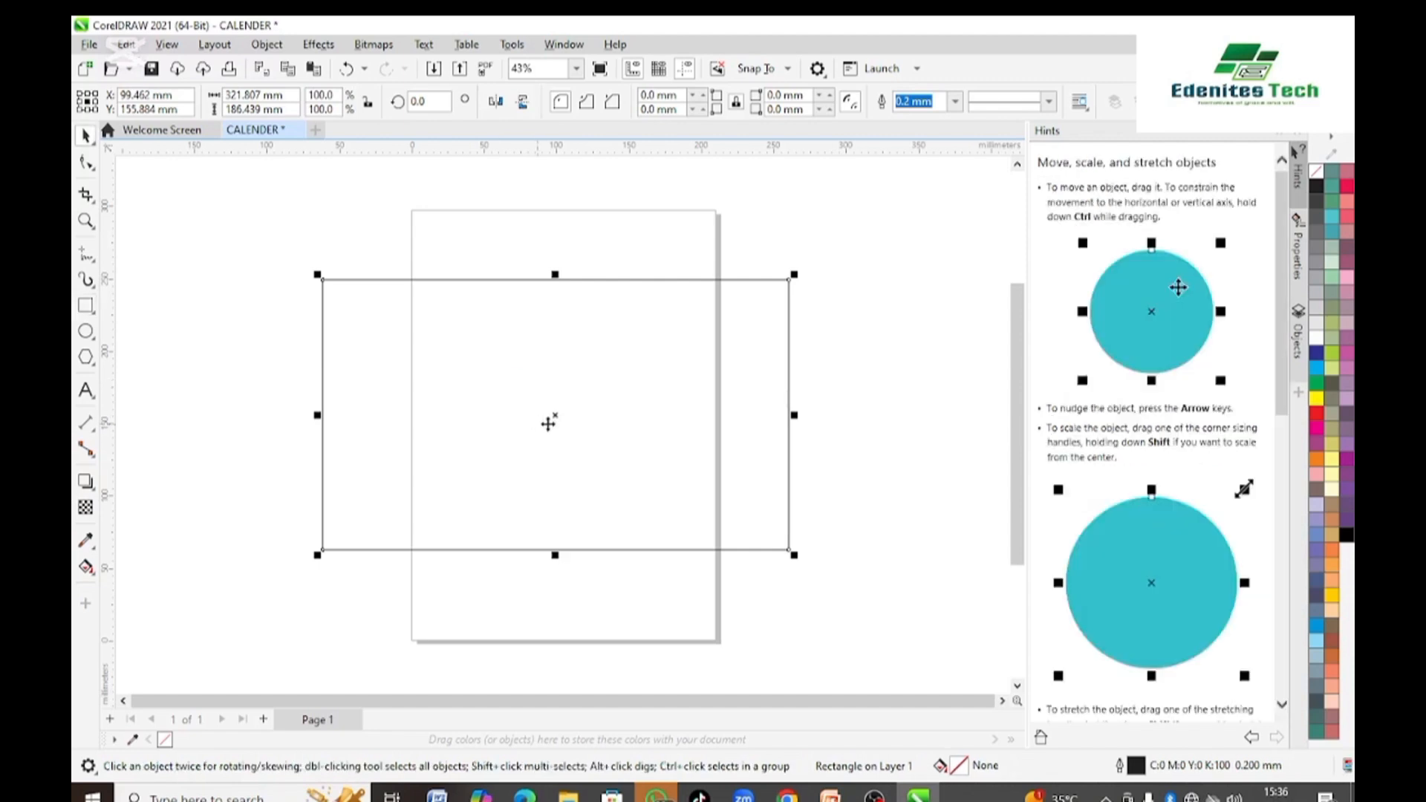
drag(553, 410, 555, 375)
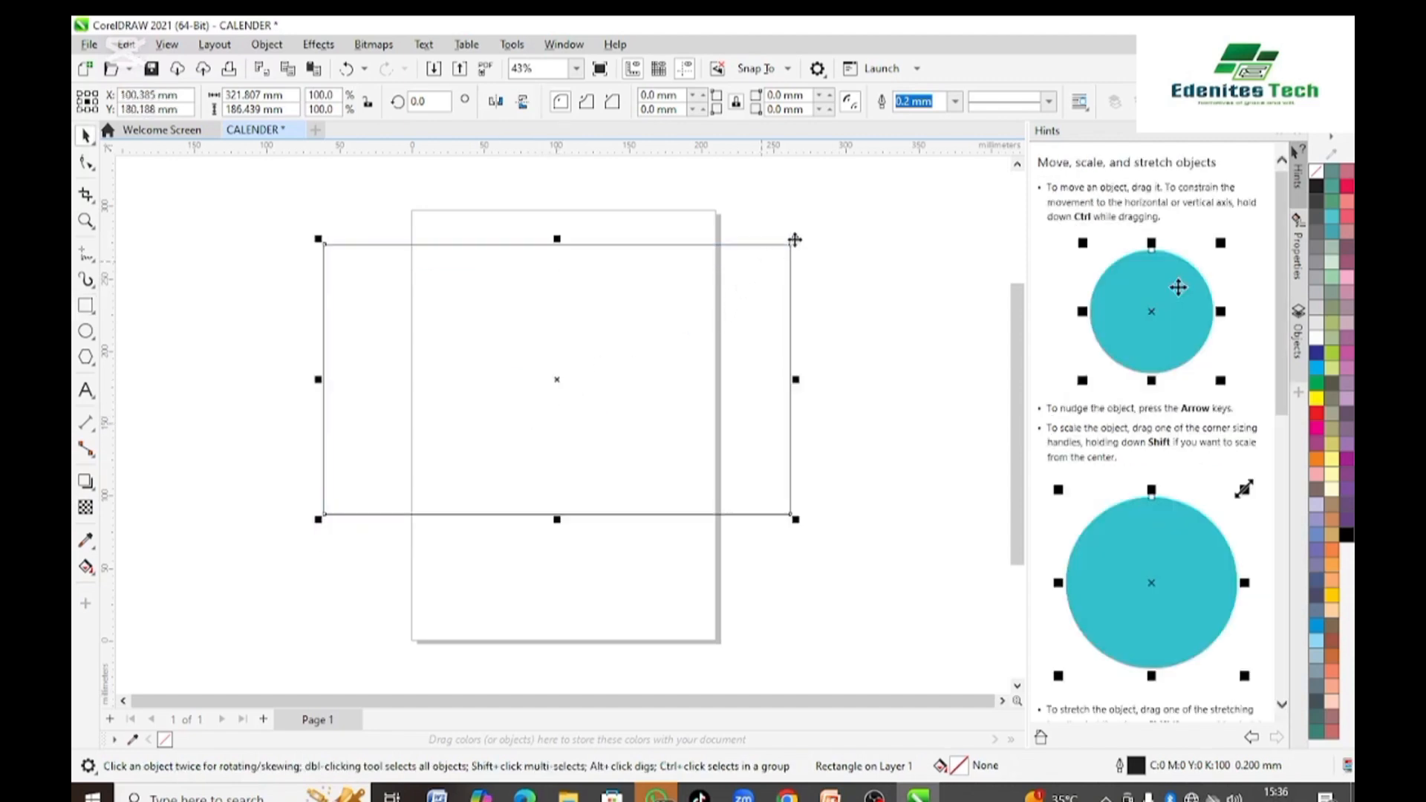
- Scale the rectangle down proportionally to about 241 by 139 mm and centre it horizontally over the page
drag(796, 243, 677, 311)
drag(498, 415, 558, 383)
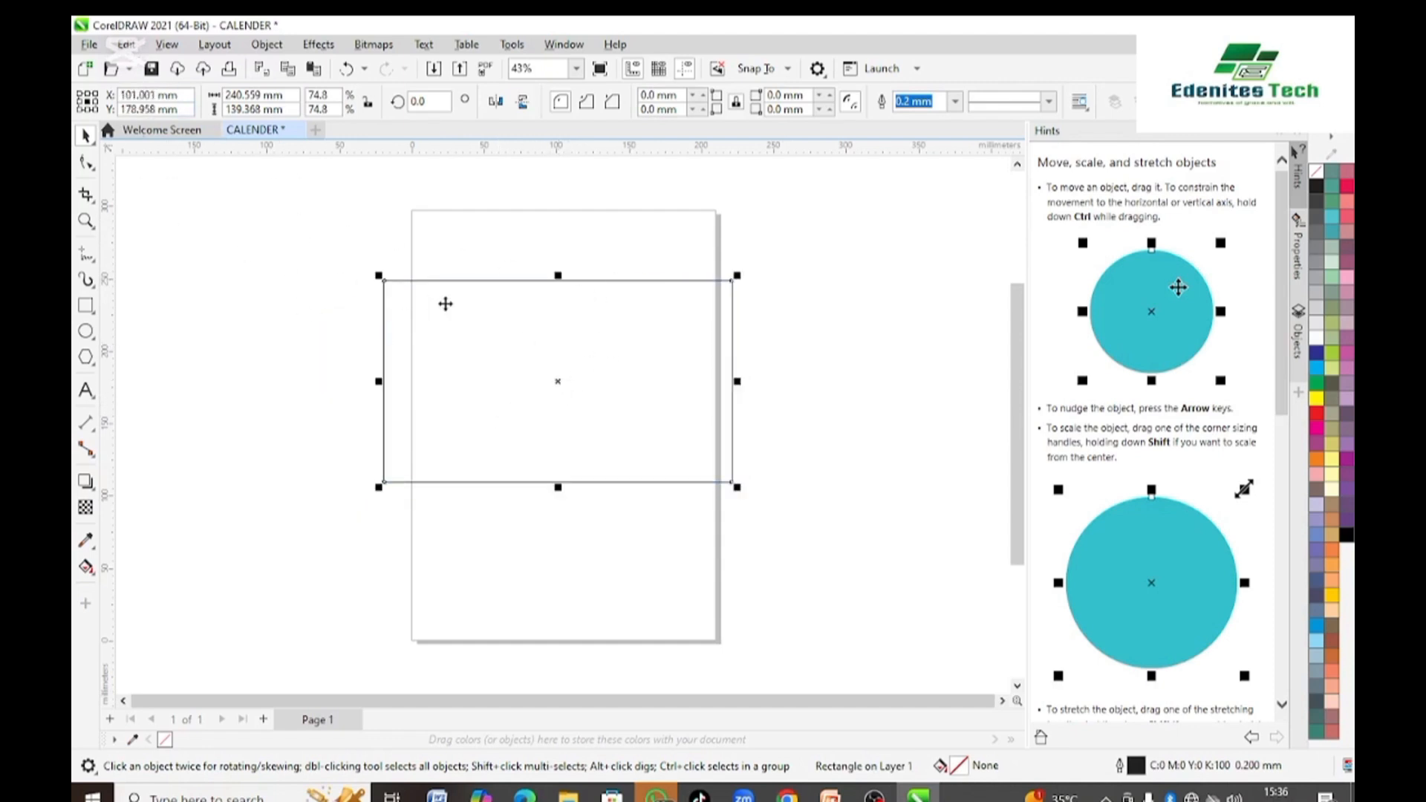
drag(516, 361, 526, 361)
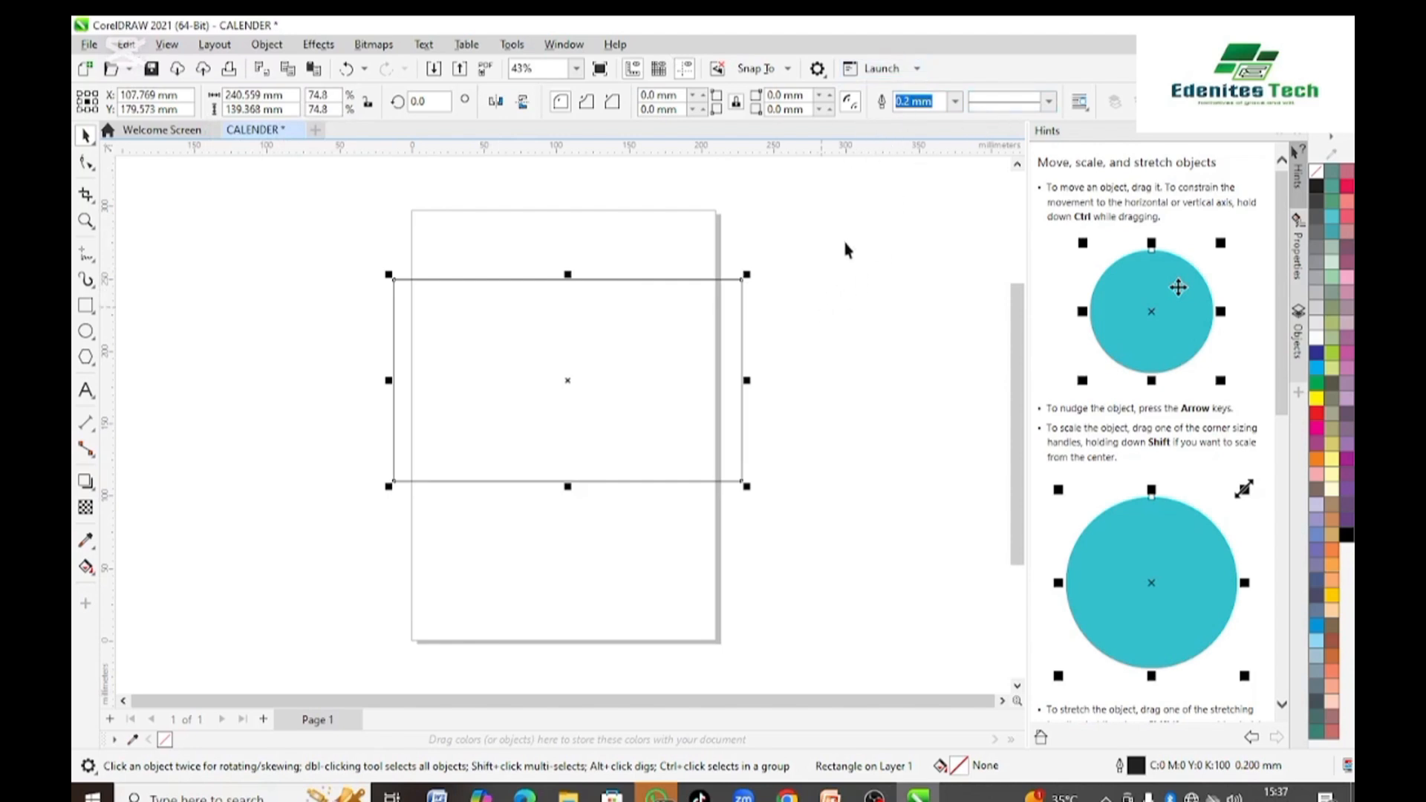
- Set the rectangle's outline width to 2.0 mm
click(956, 104)
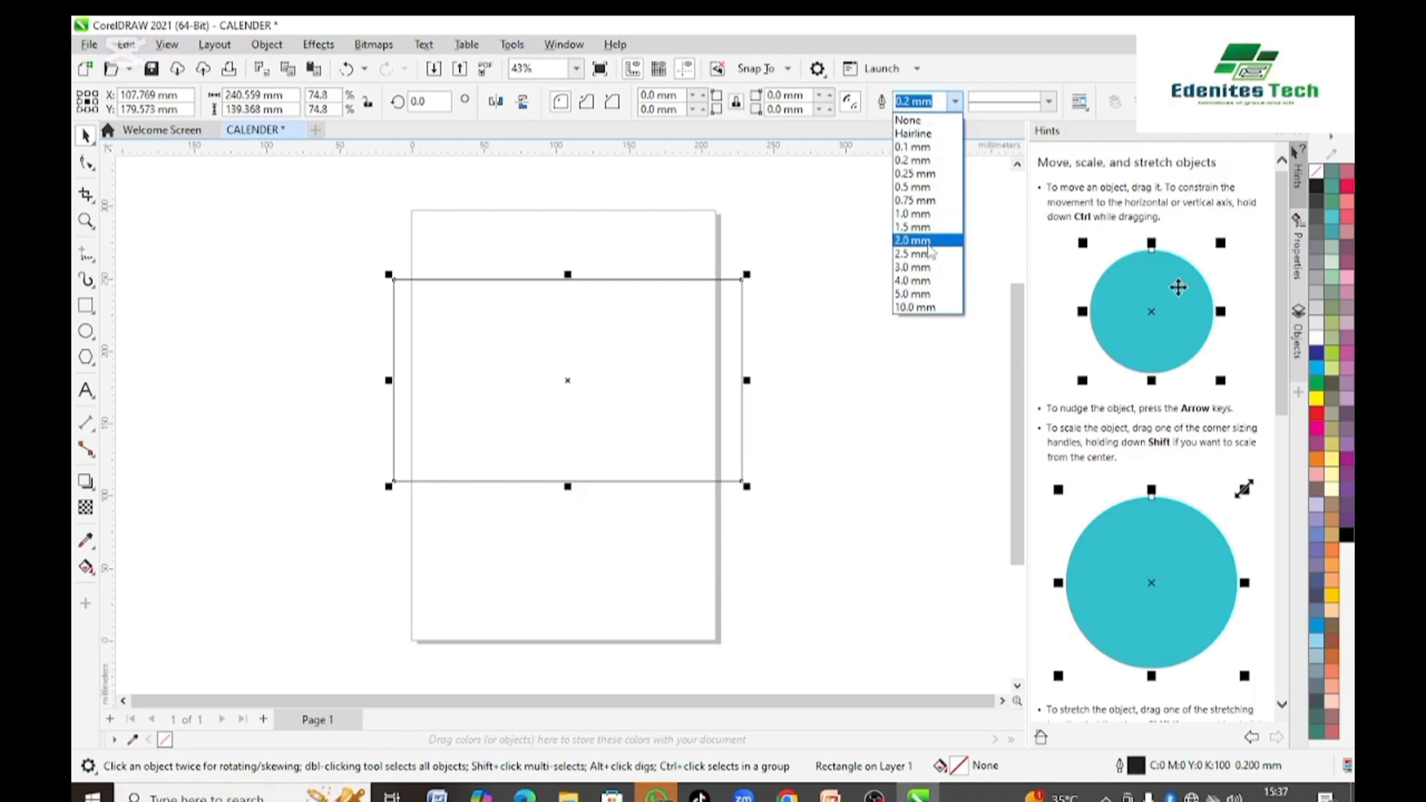
click(929, 241)
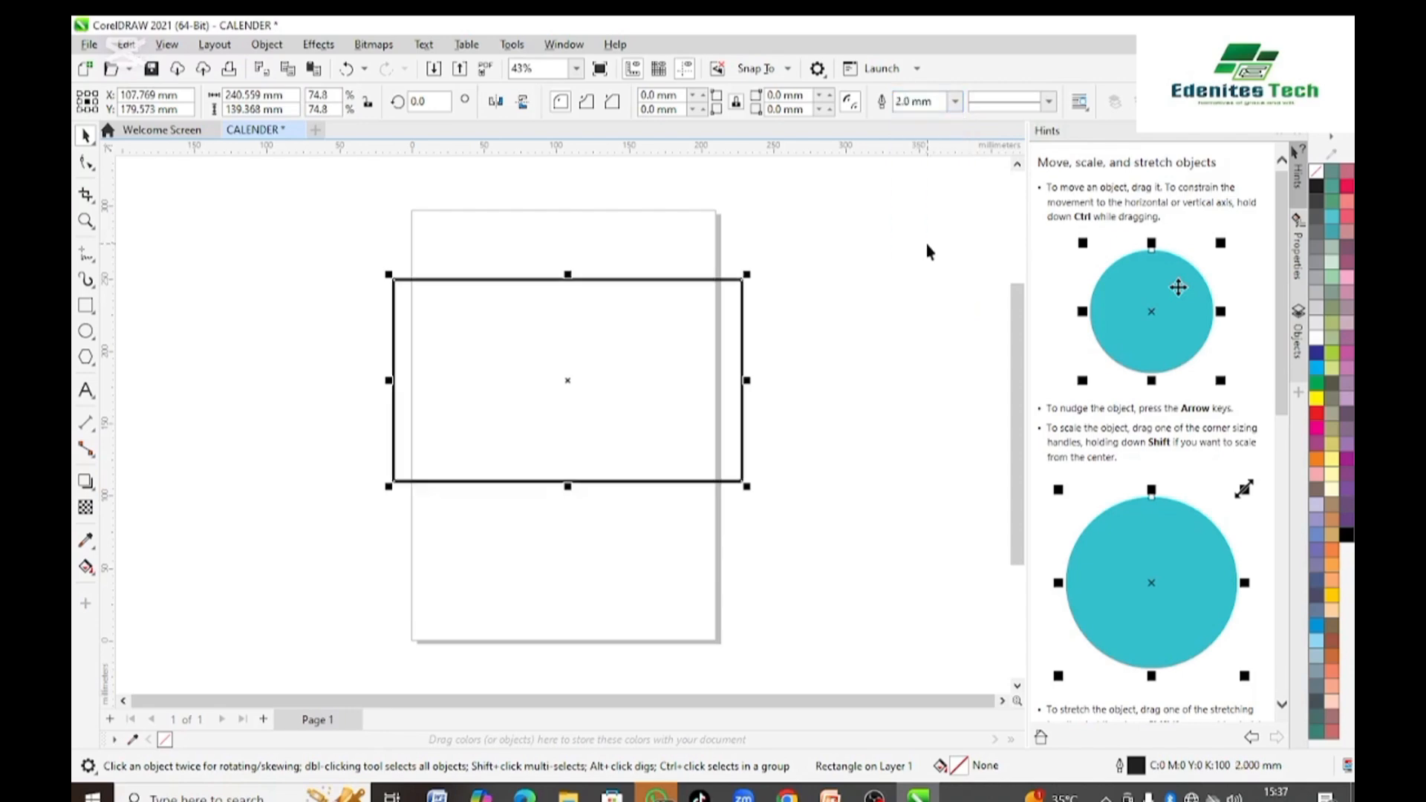
- Increase the rectangle's outline width to 3.0 mm and further to 5.0 mm
click(955, 104)
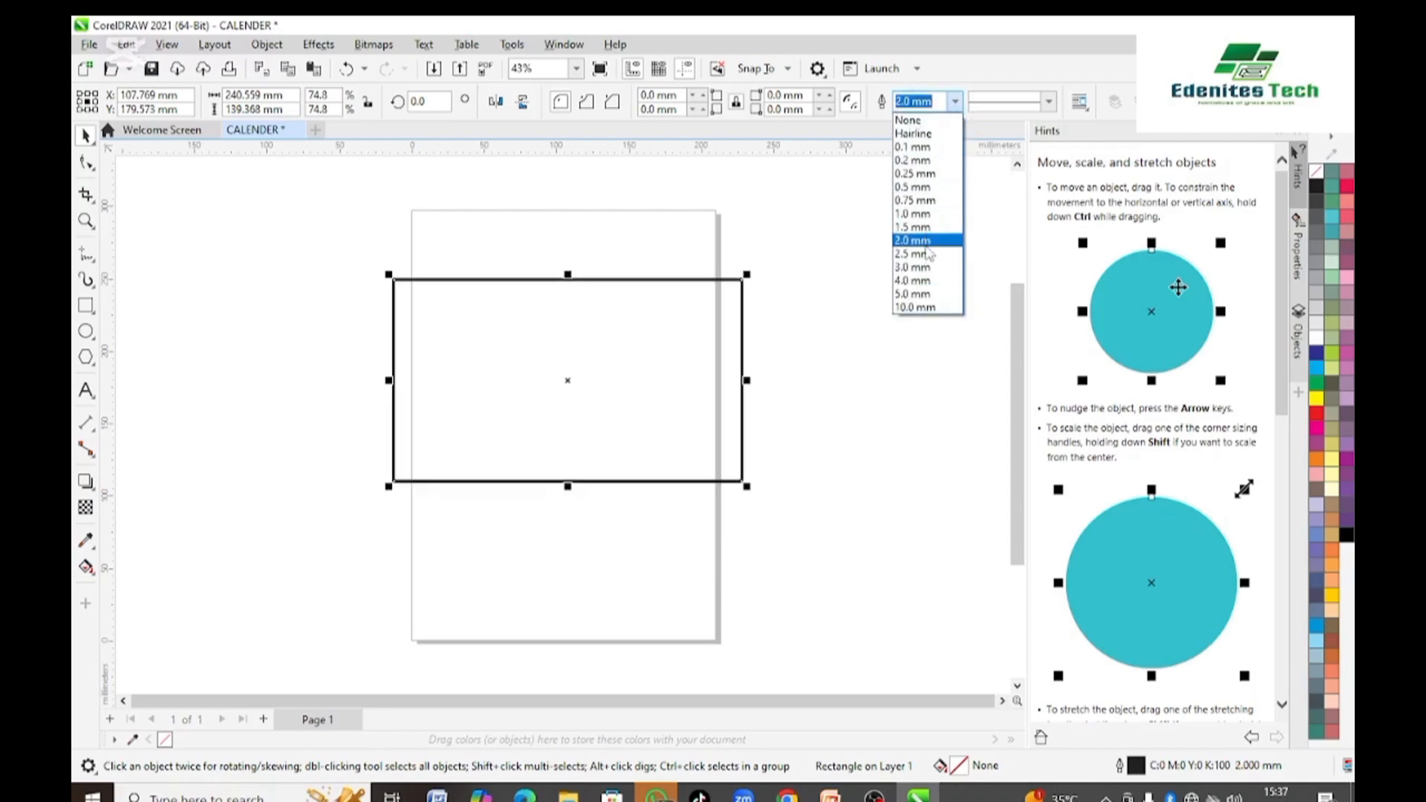
click(923, 269)
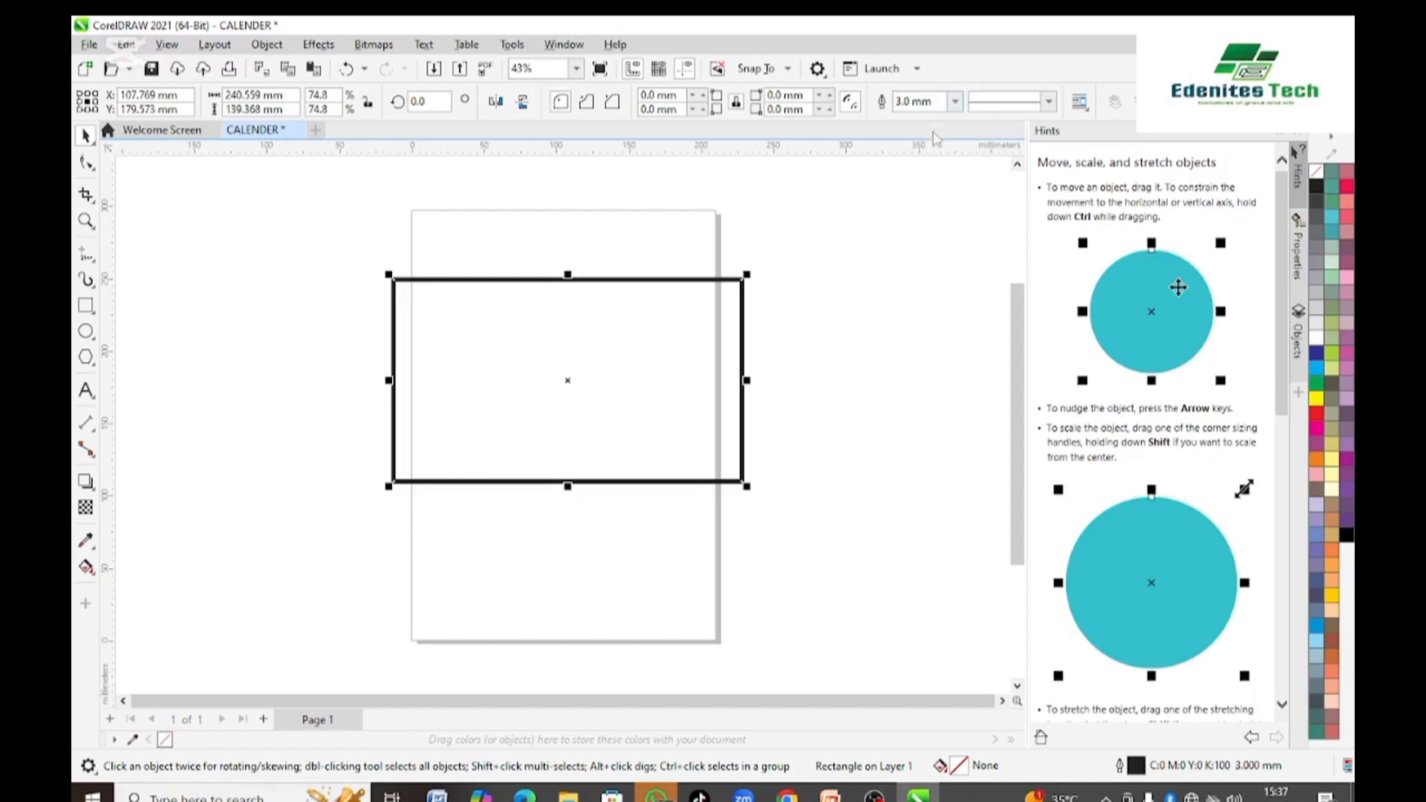
click(954, 104)
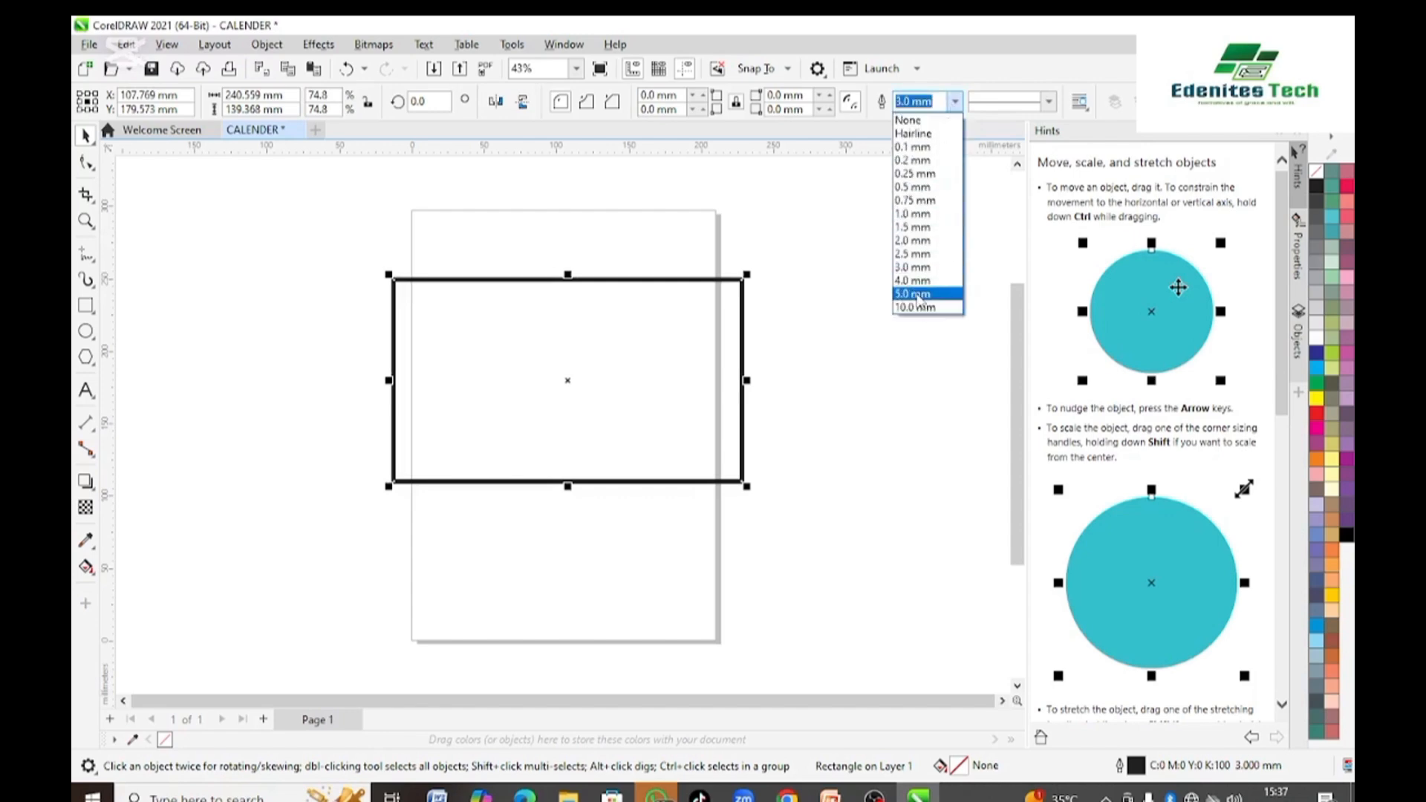
click(919, 295)
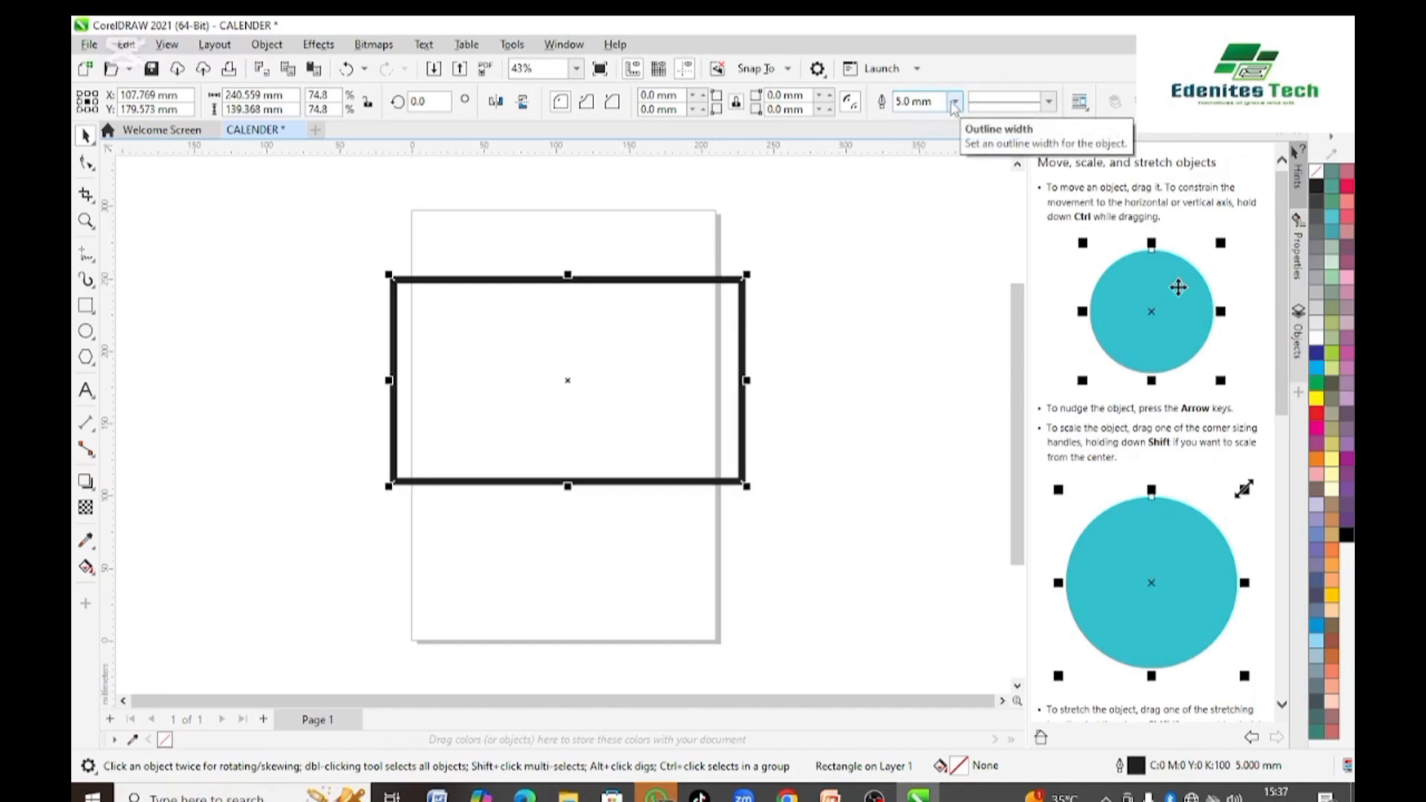
- Give the rectangle's outline a dashed line style and change it to a pattern with shorter dashes
click(1047, 102)
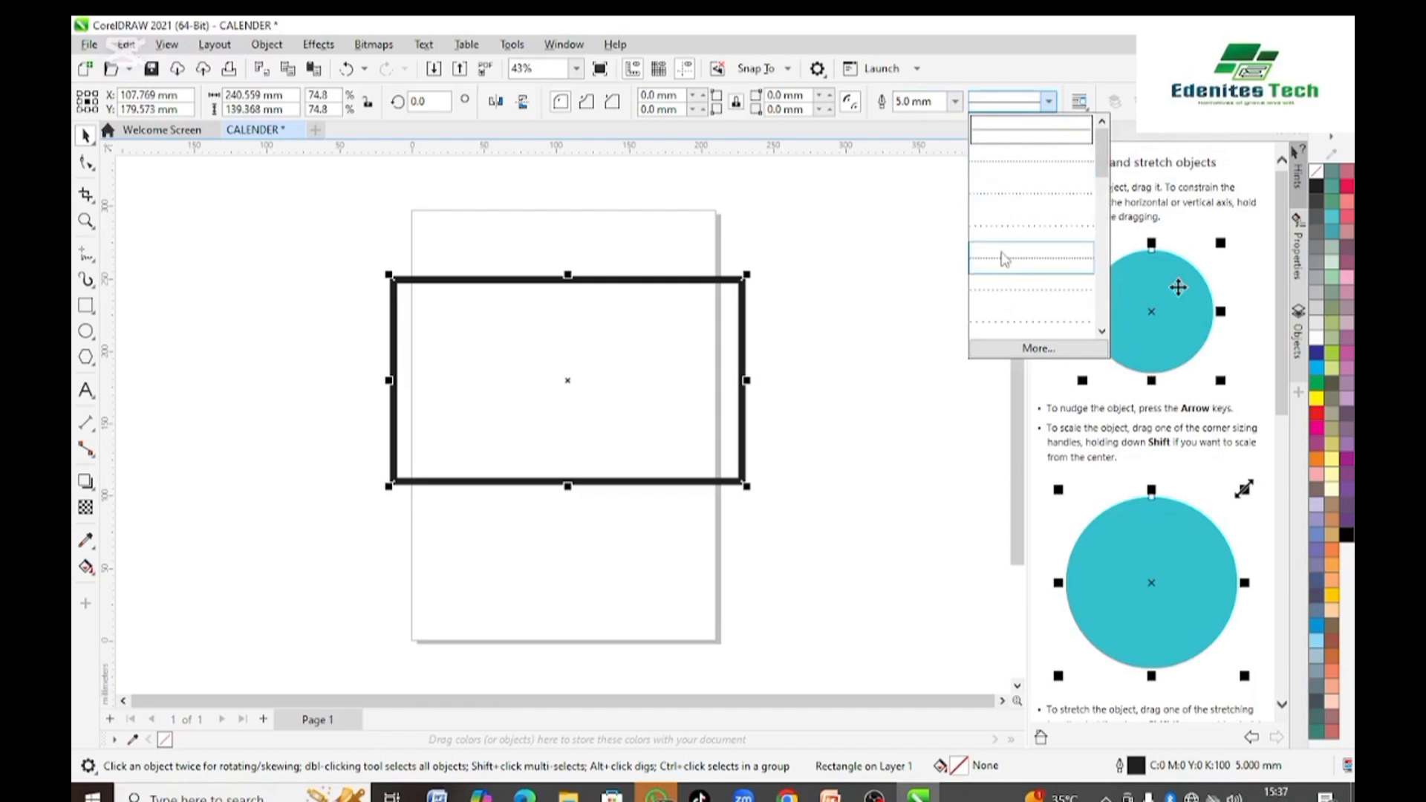
click(1004, 259)
click(1046, 106)
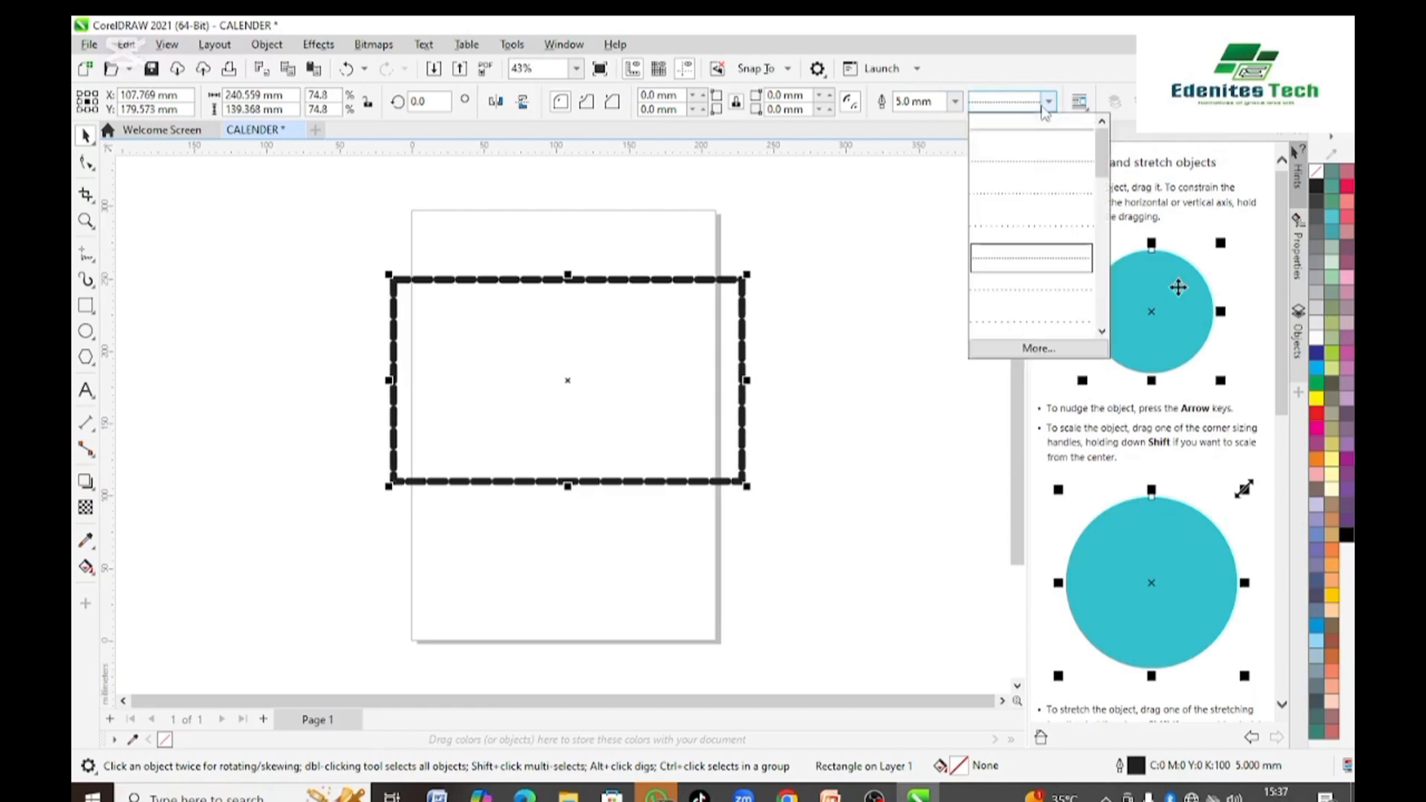
click(1011, 163)
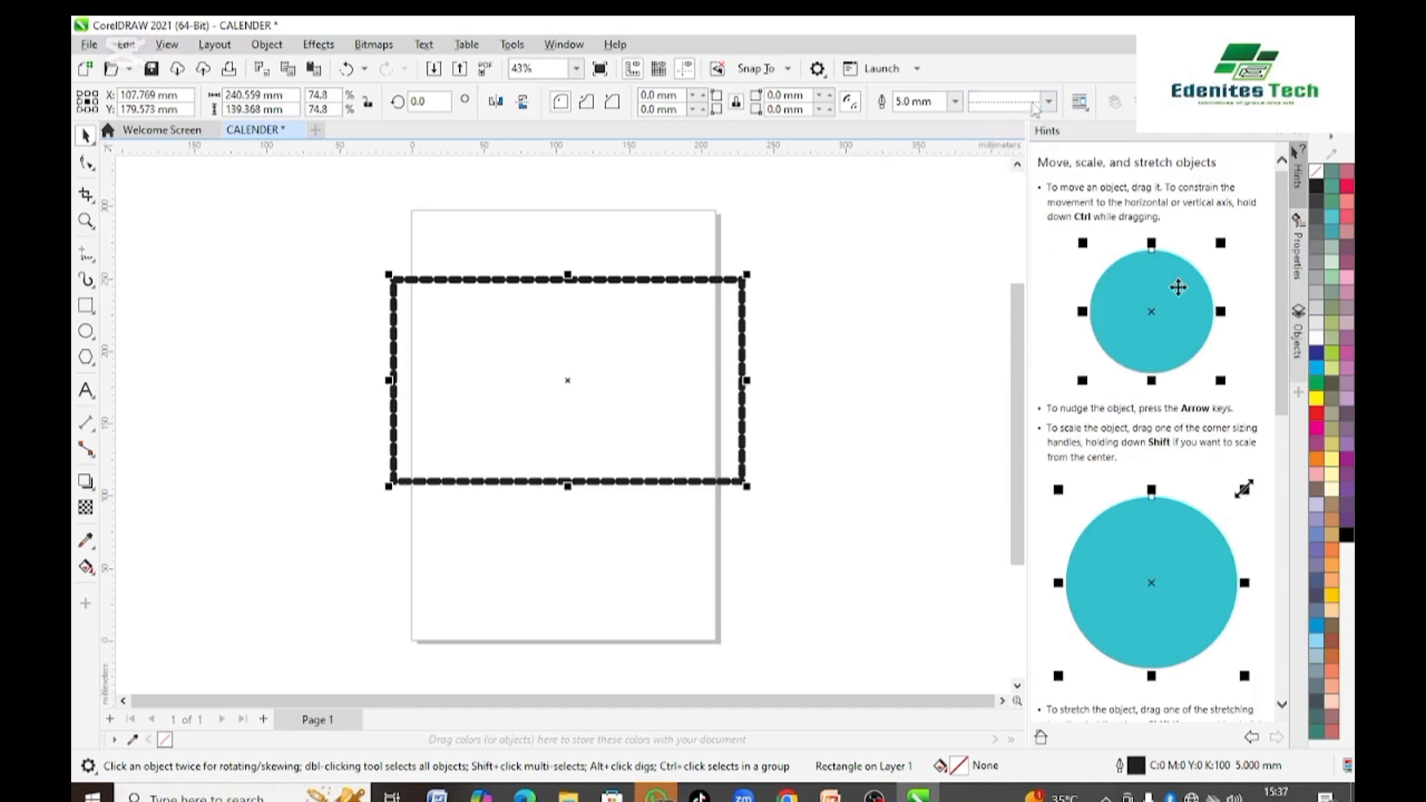
- Deselect the rectangle, browse the preset page sizes and set the page size to A1
click(469, 222)
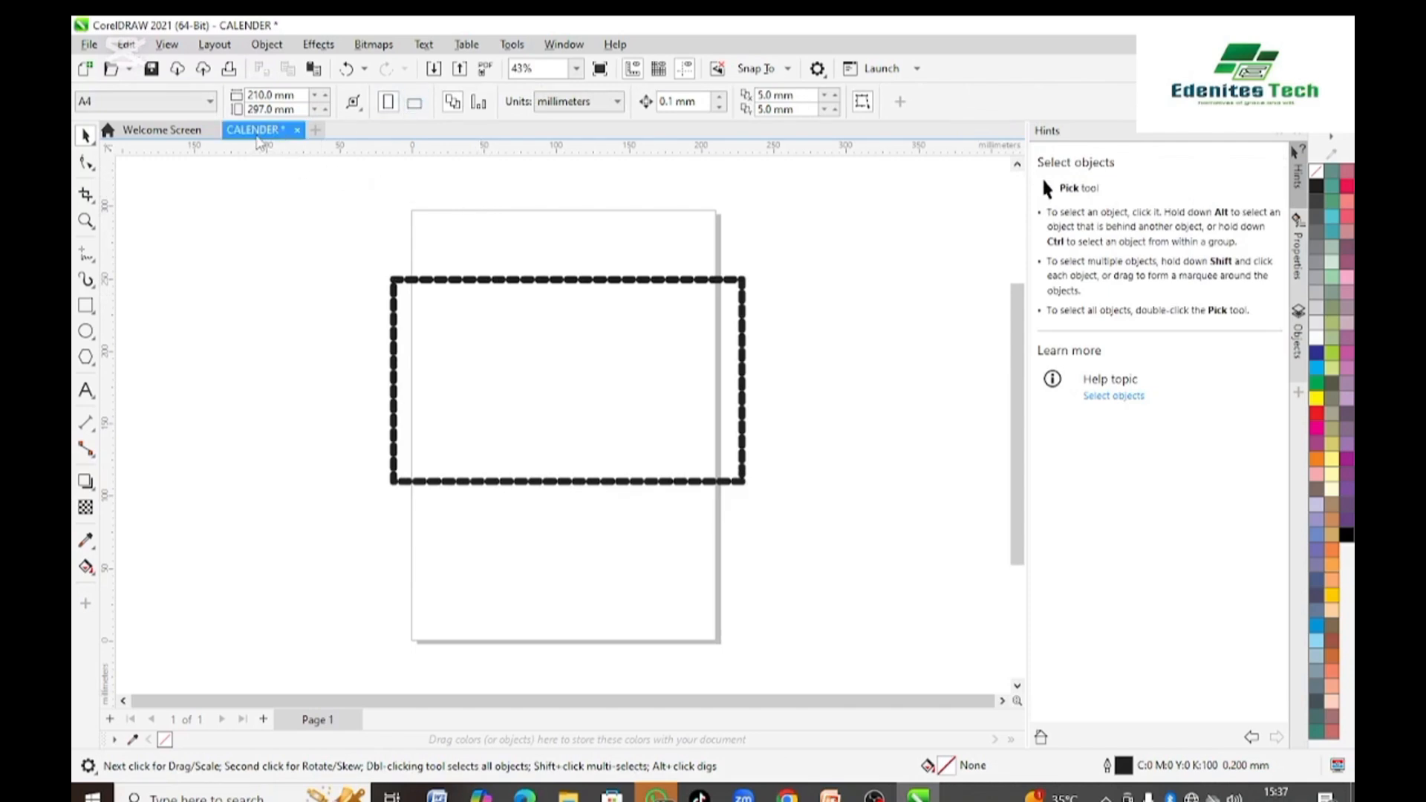
click(85, 101)
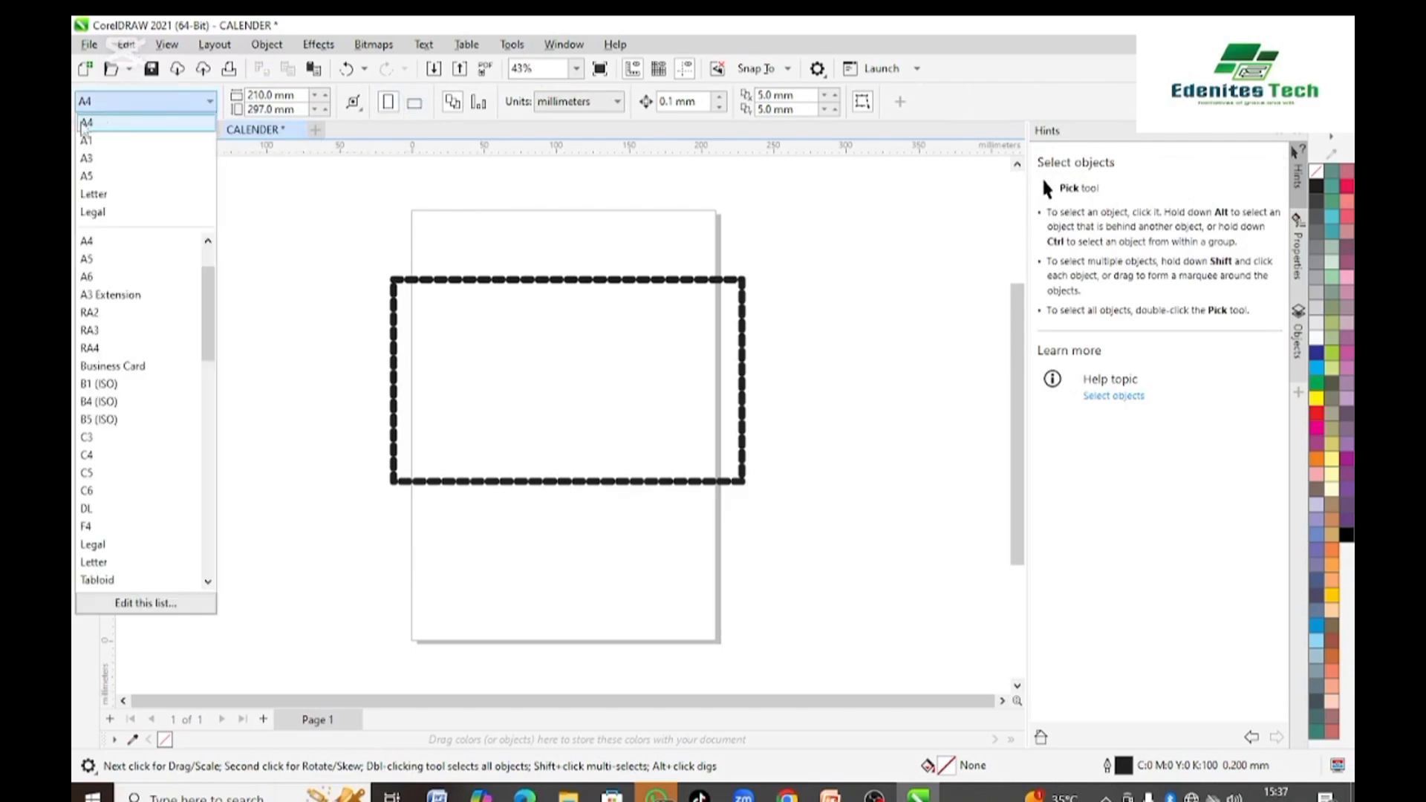
click(322, 319)
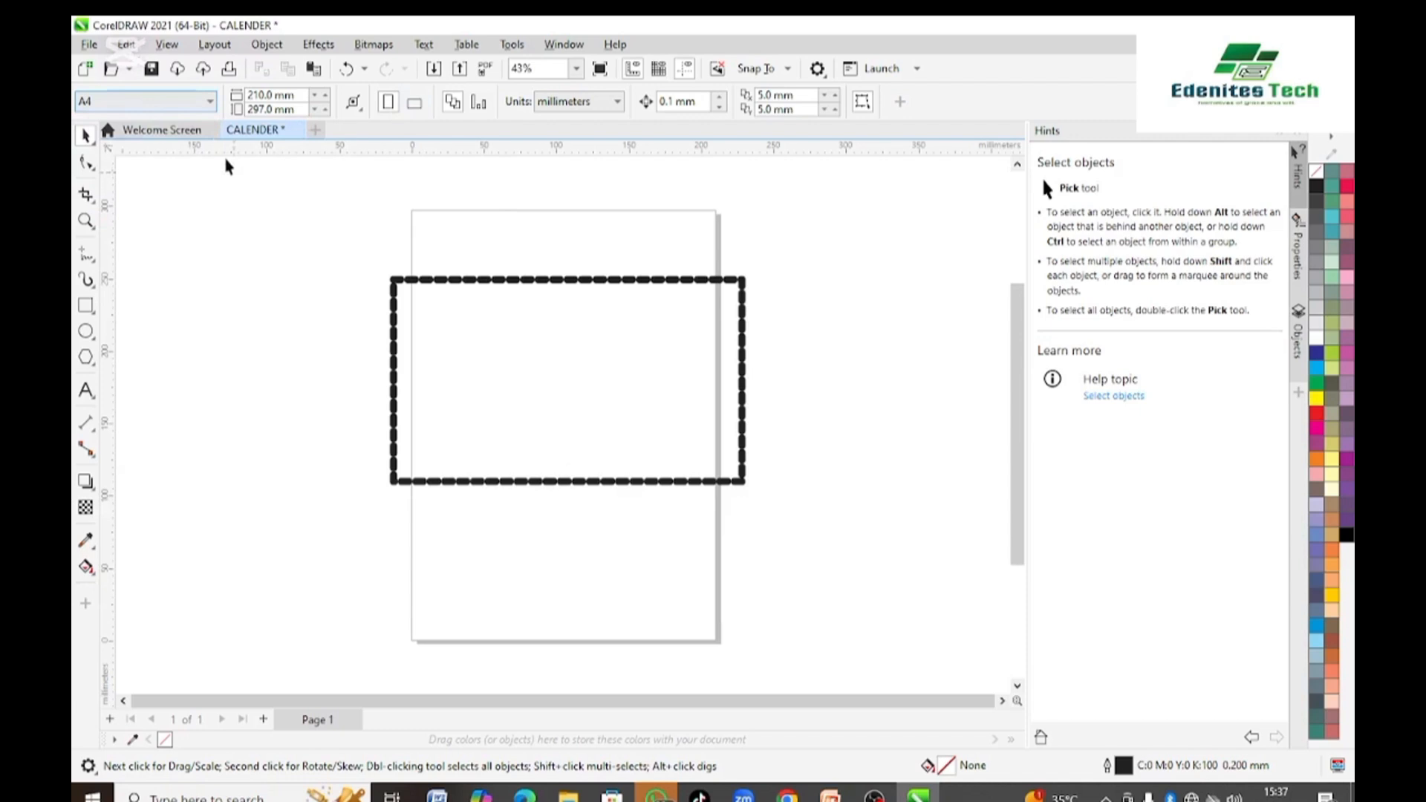
click(209, 110)
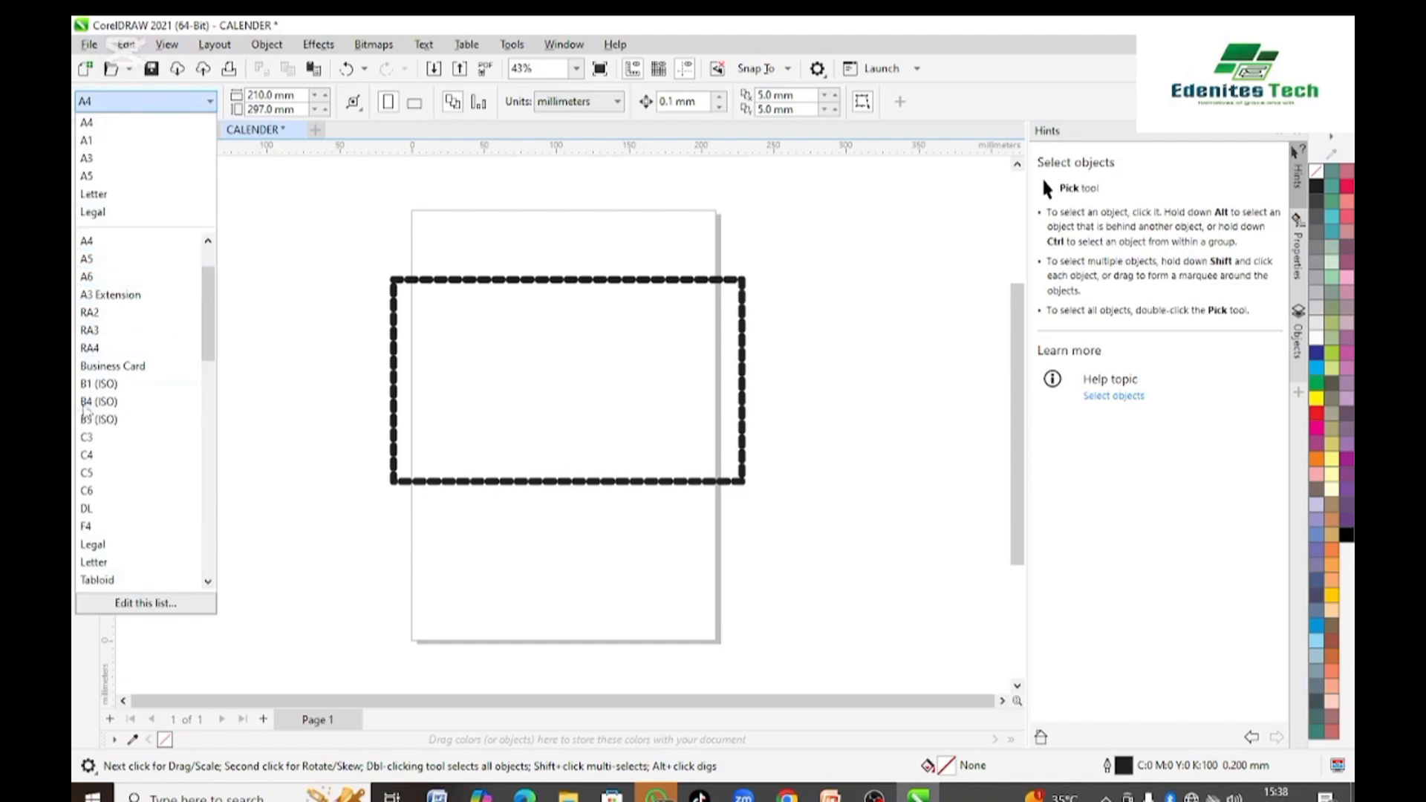
scroll(104, 368, down, 4)
scroll(104, 369, down, 10)
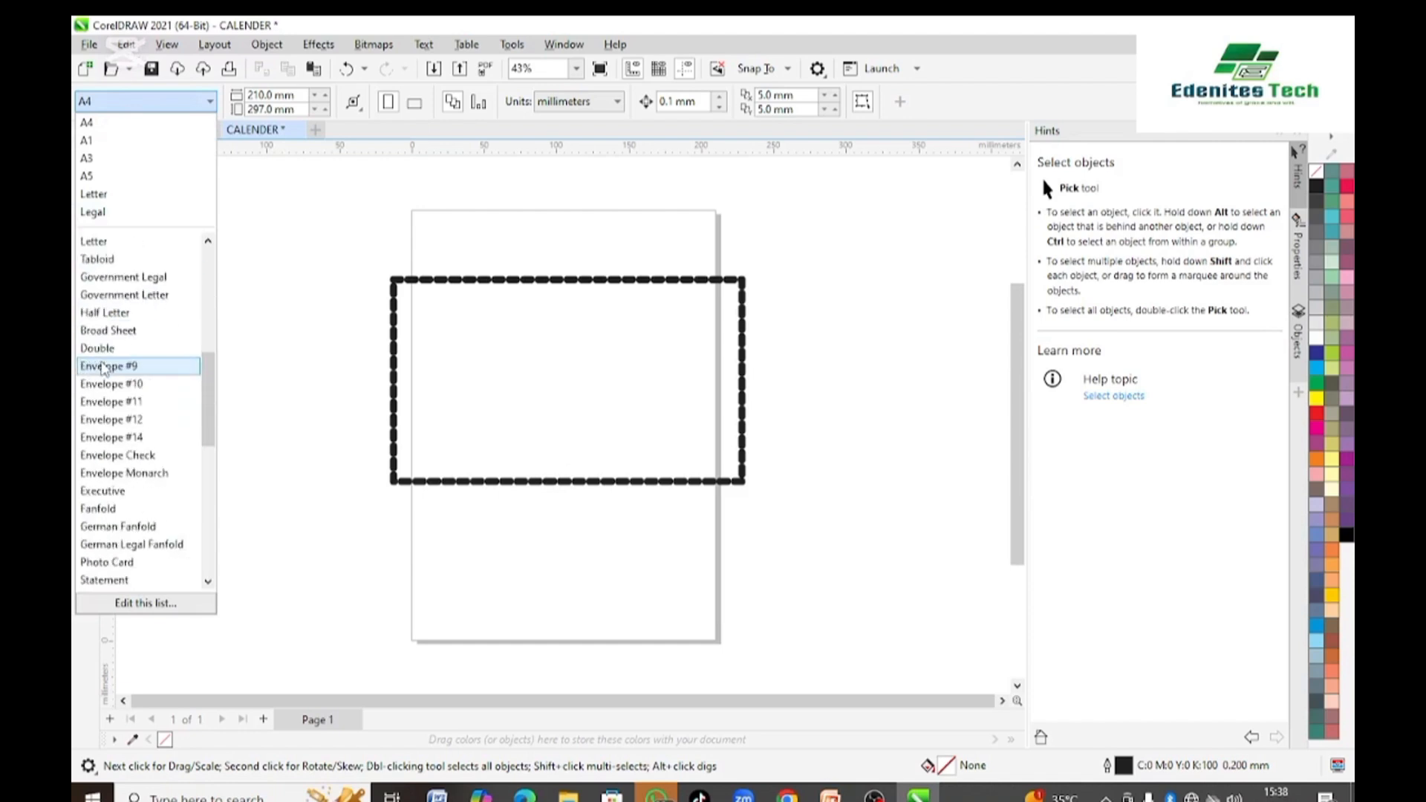
scroll(104, 369, down, 1)
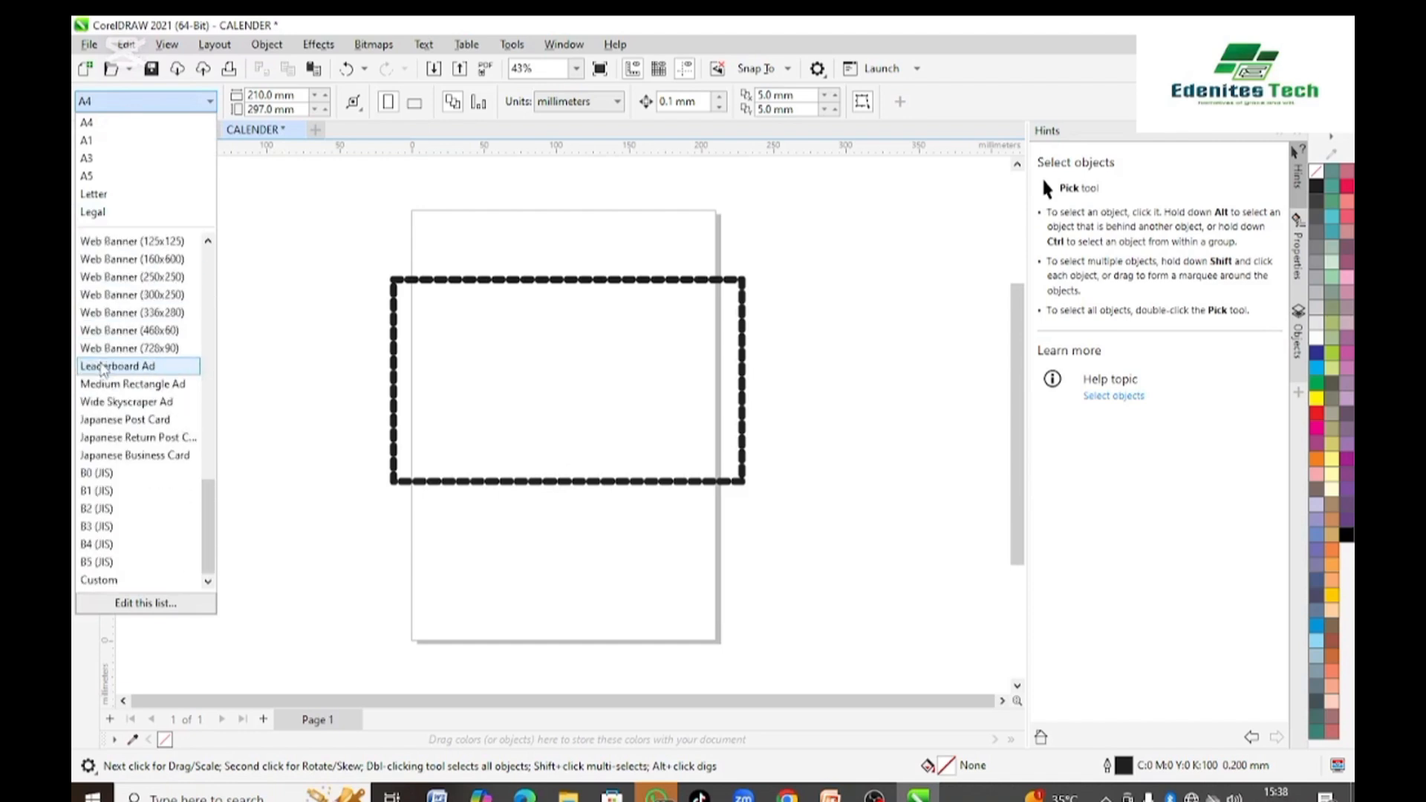
scroll(104, 369, up, 9)
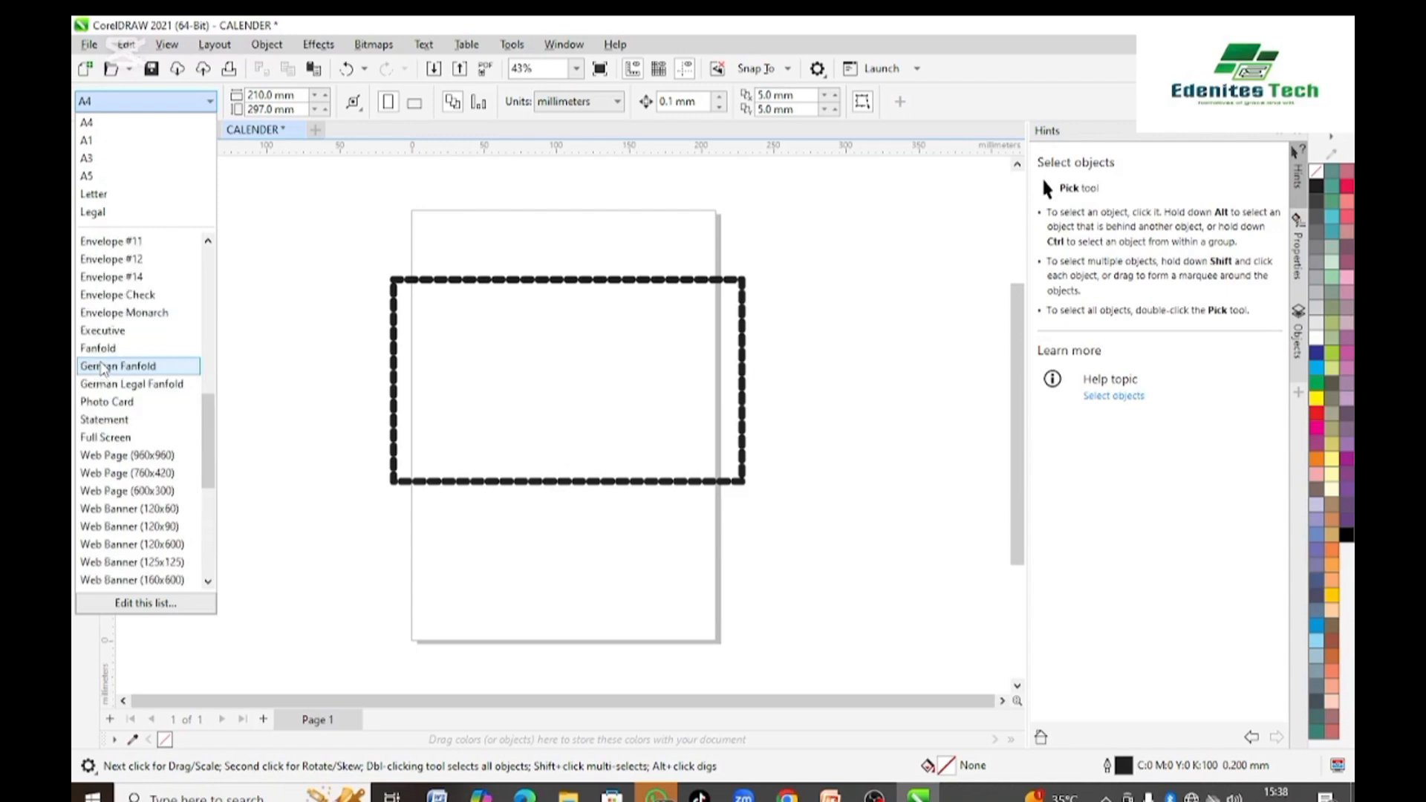
scroll(104, 369, up, 9)
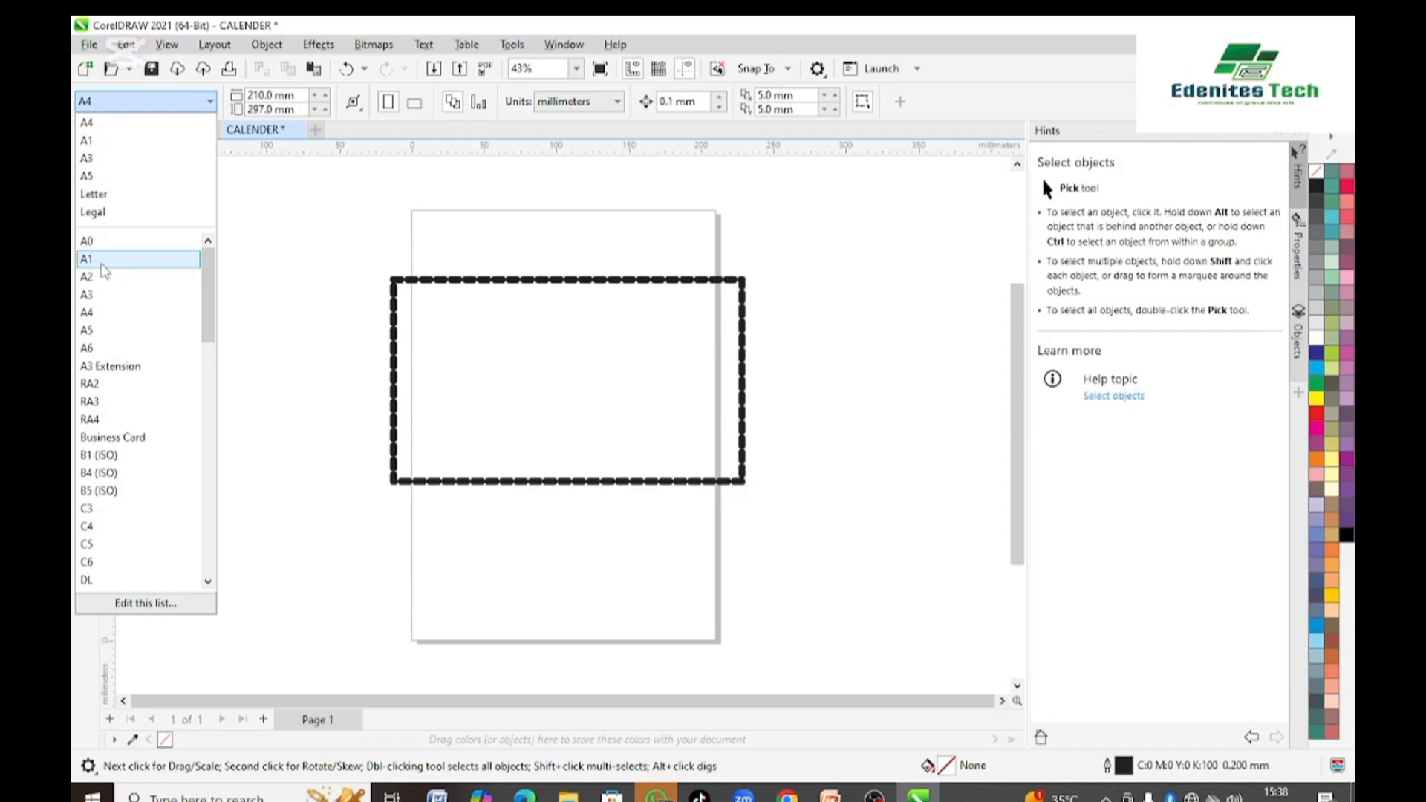
click(103, 264)
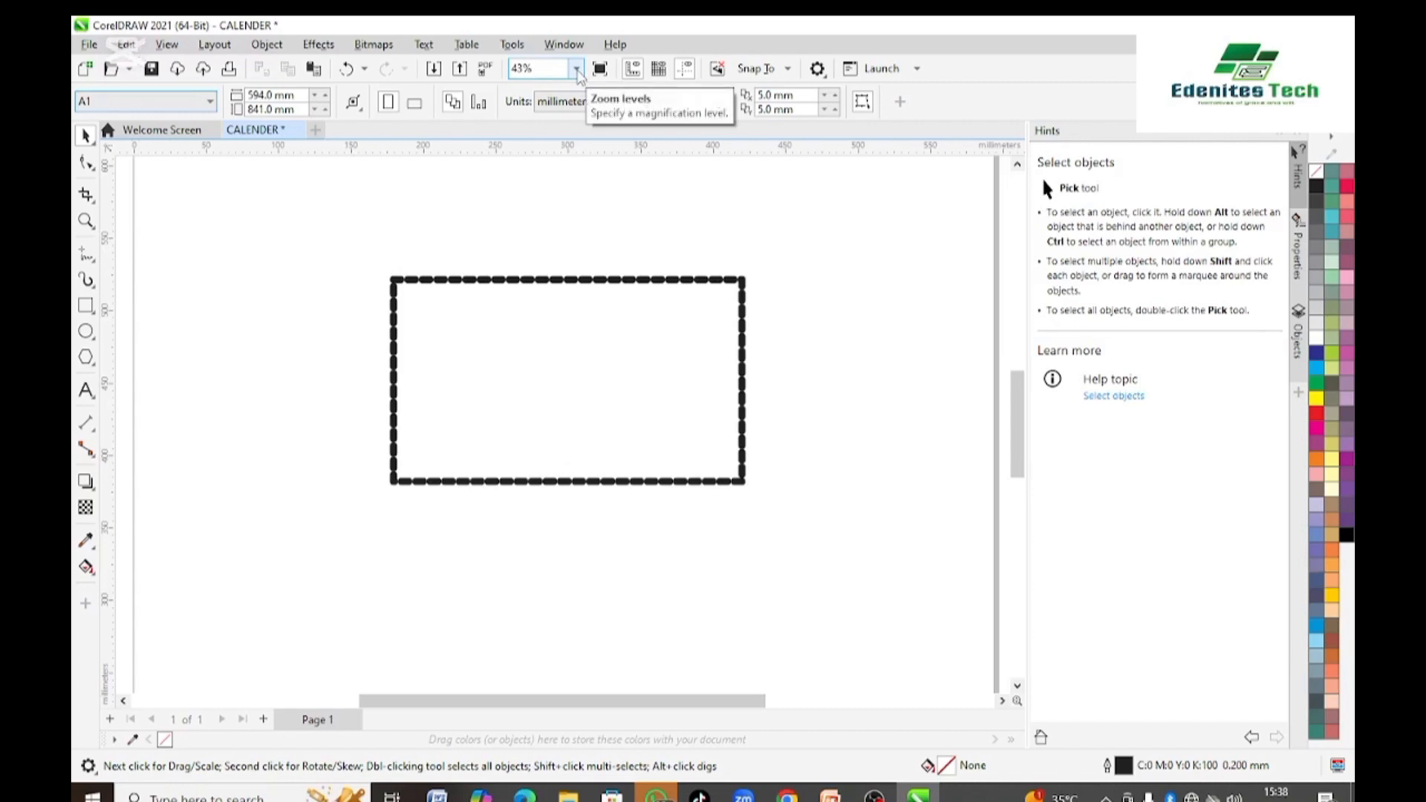
- Move the rectangle about 112 mm left and 70 mm up on the page, and delete it
click(578, 70)
click(540, 110)
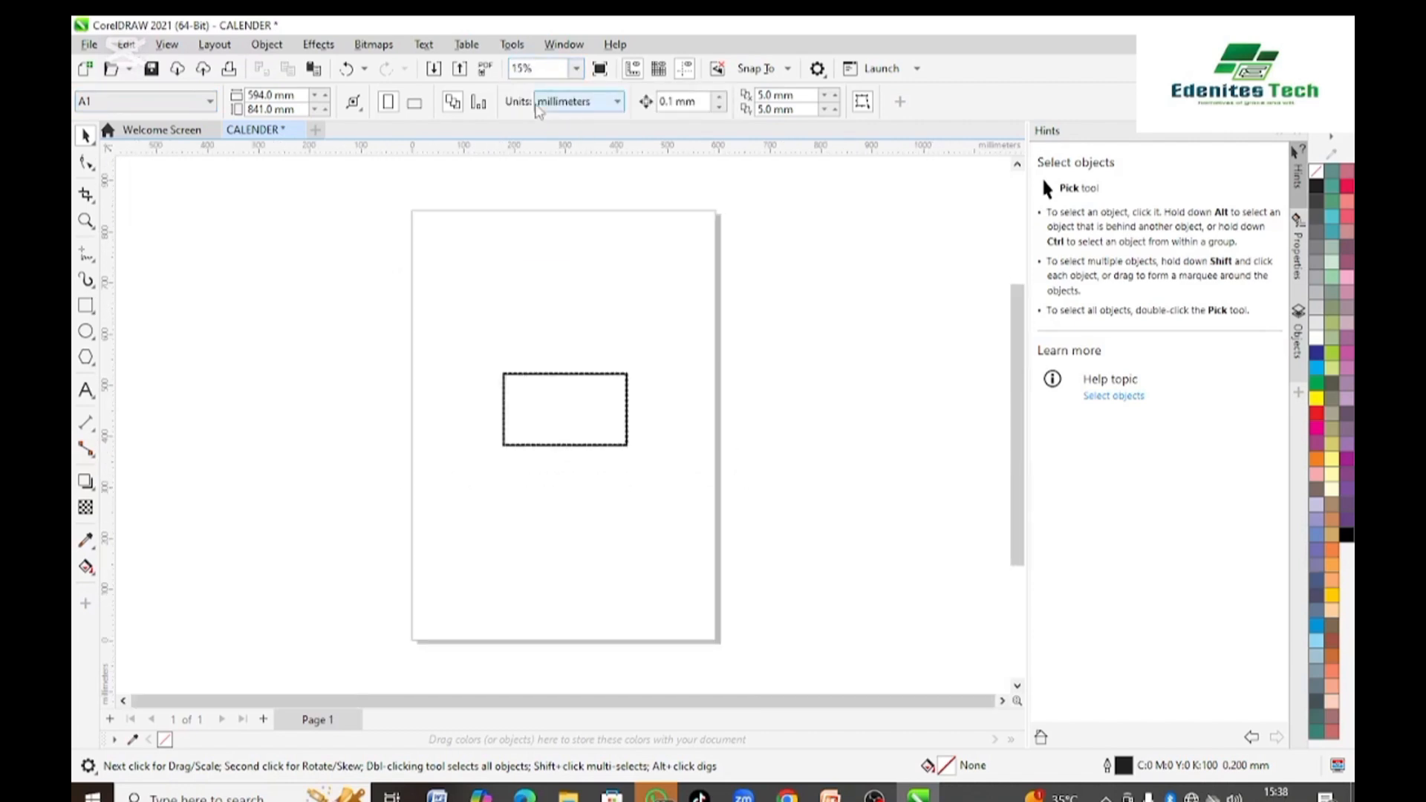
click(573, 414)
click(578, 209)
click(576, 69)
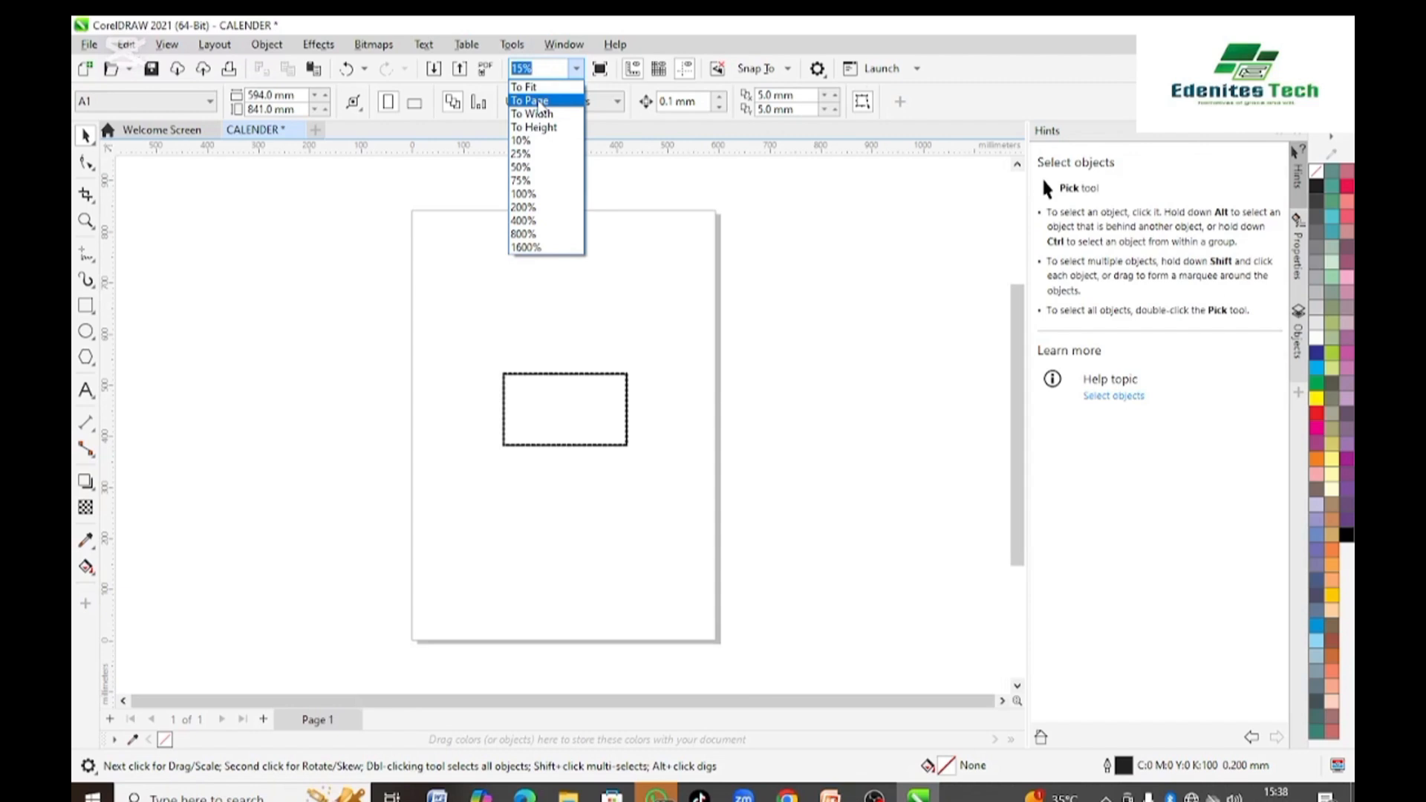
click(540, 101)
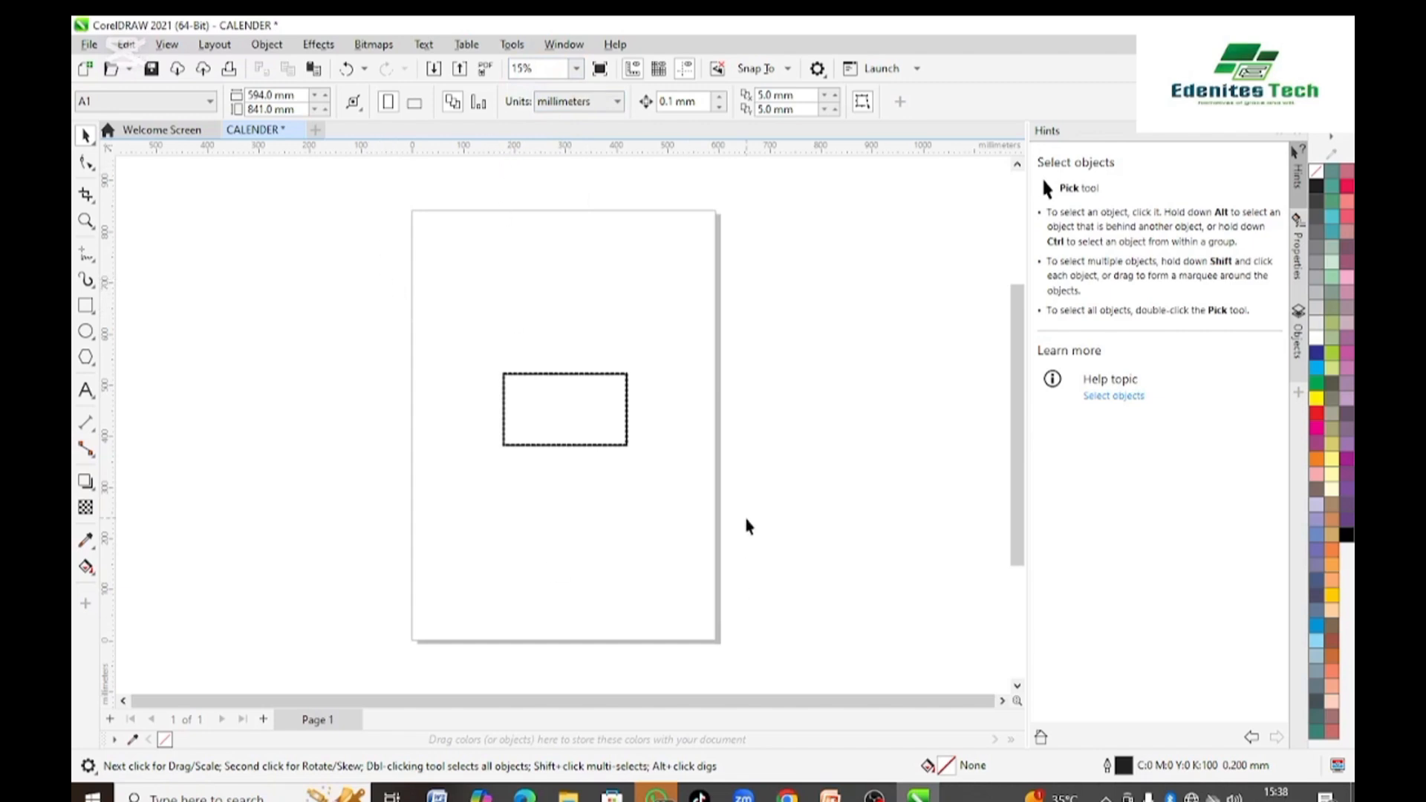
click(566, 405)
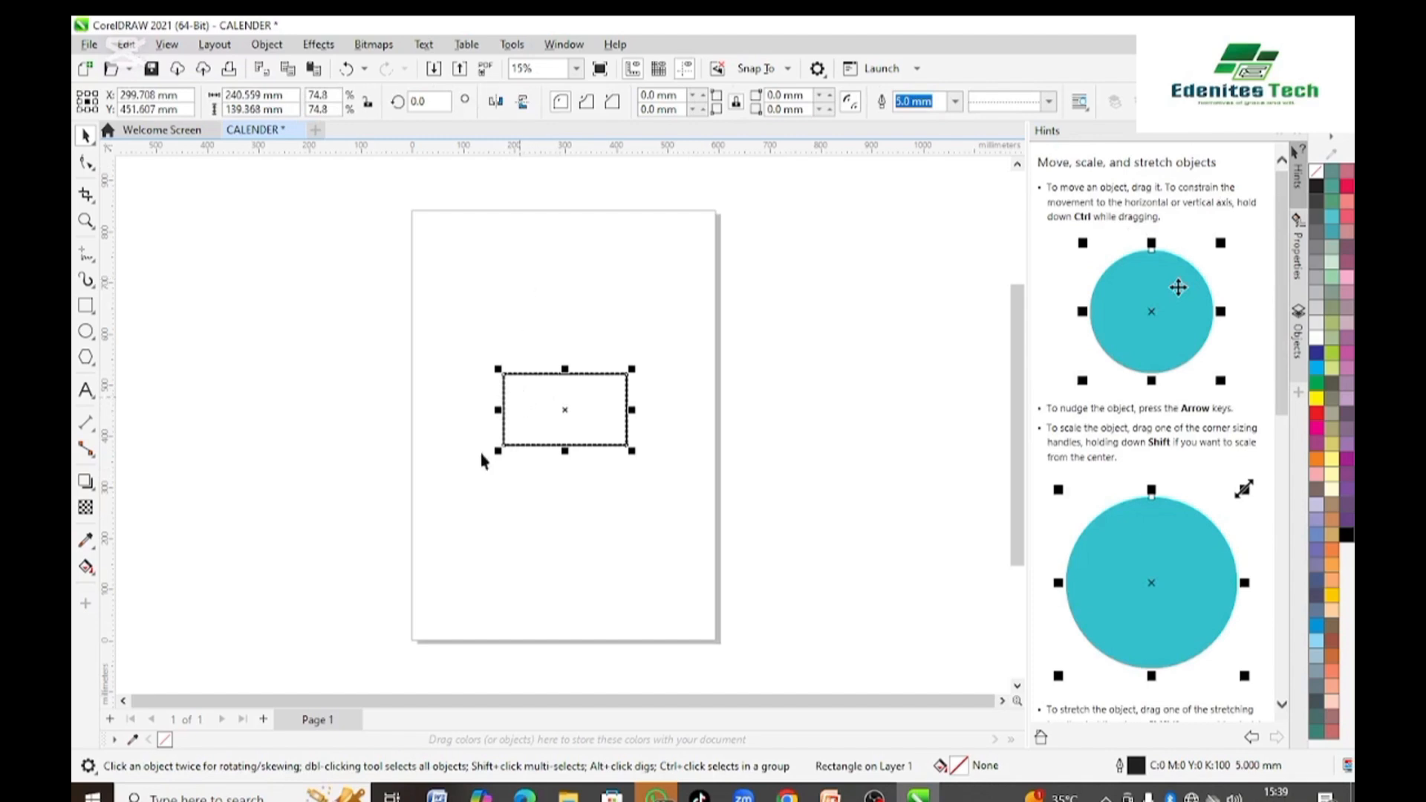
drag(548, 402, 483, 377)
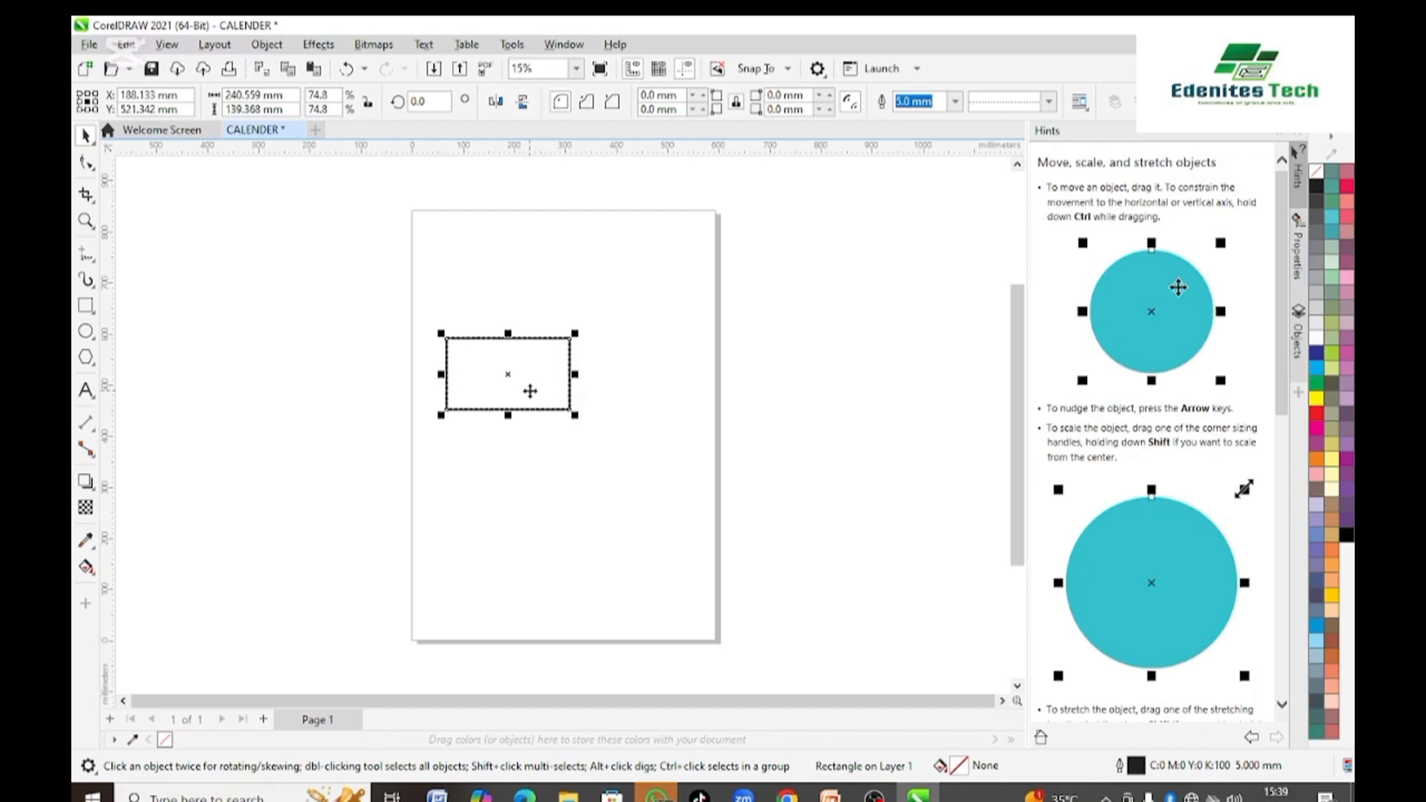
key(Delete)
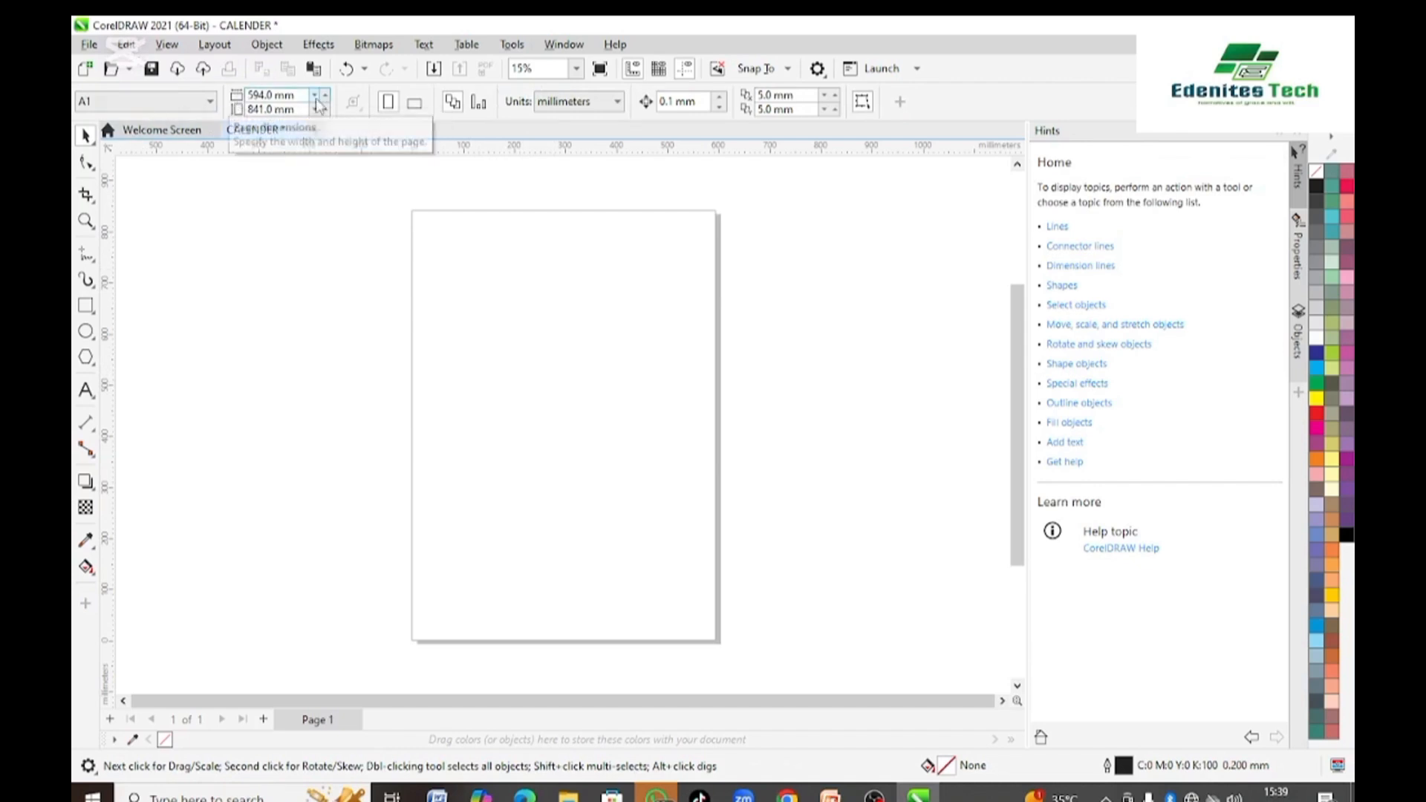
- Switch the page orientation to landscape and back to portrait, twice
click(413, 110)
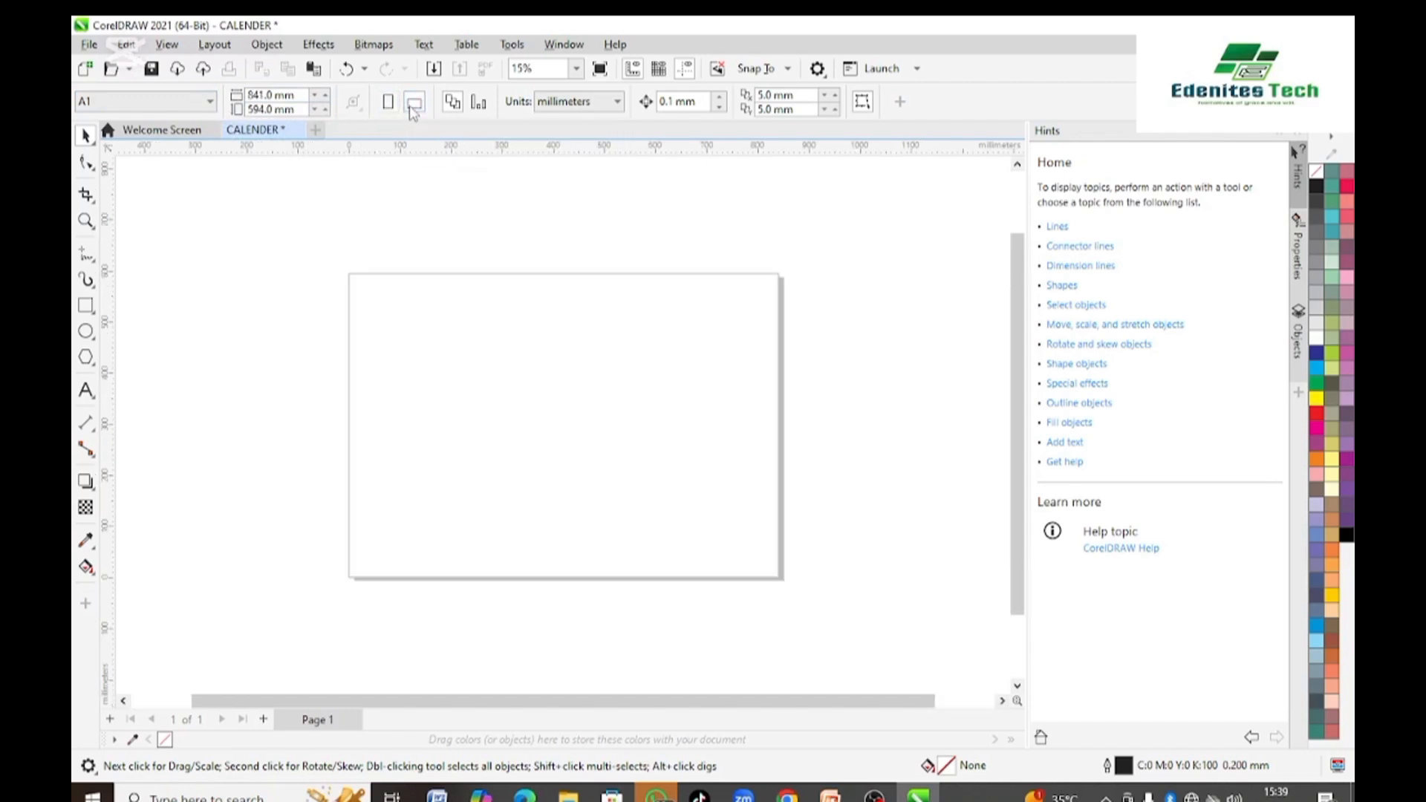
click(396, 104)
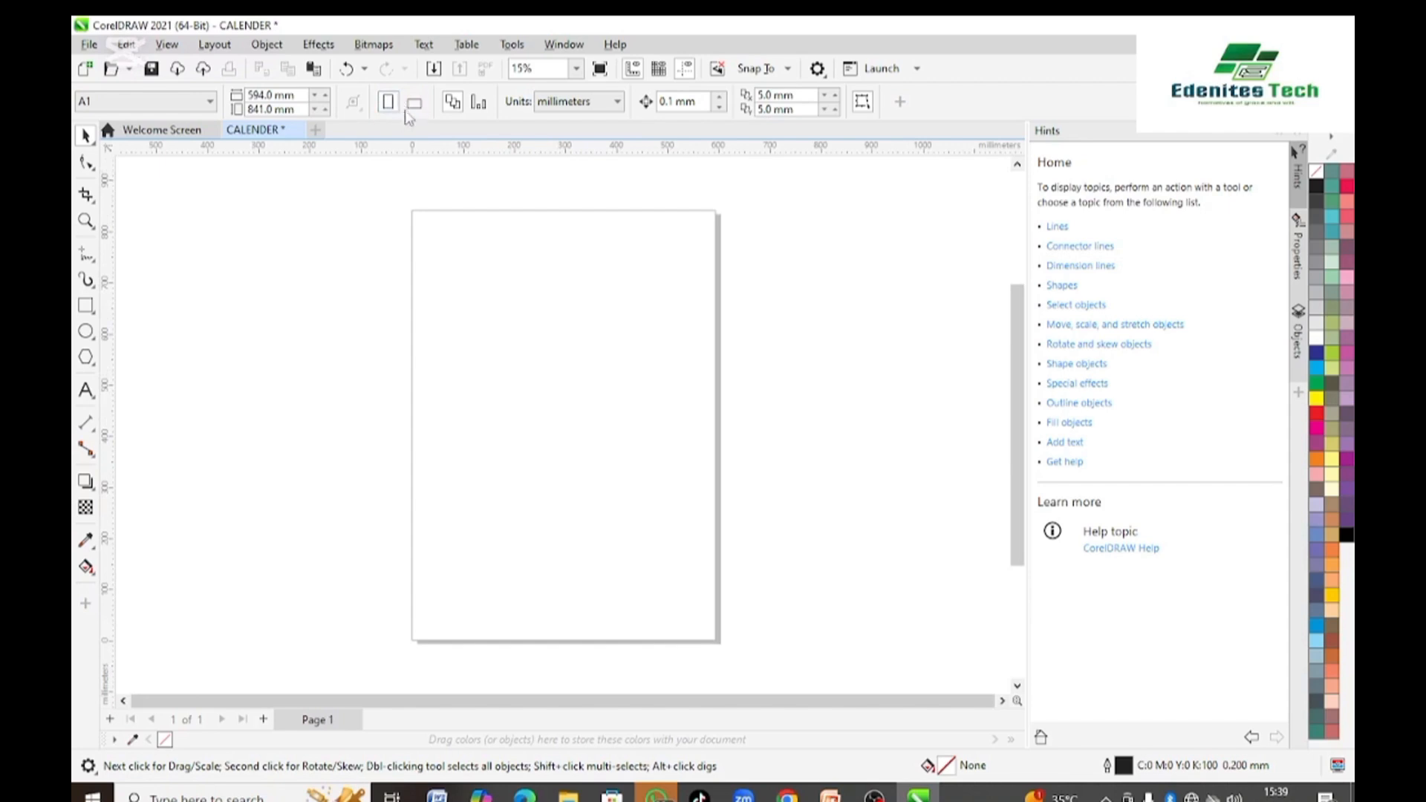
click(414, 104)
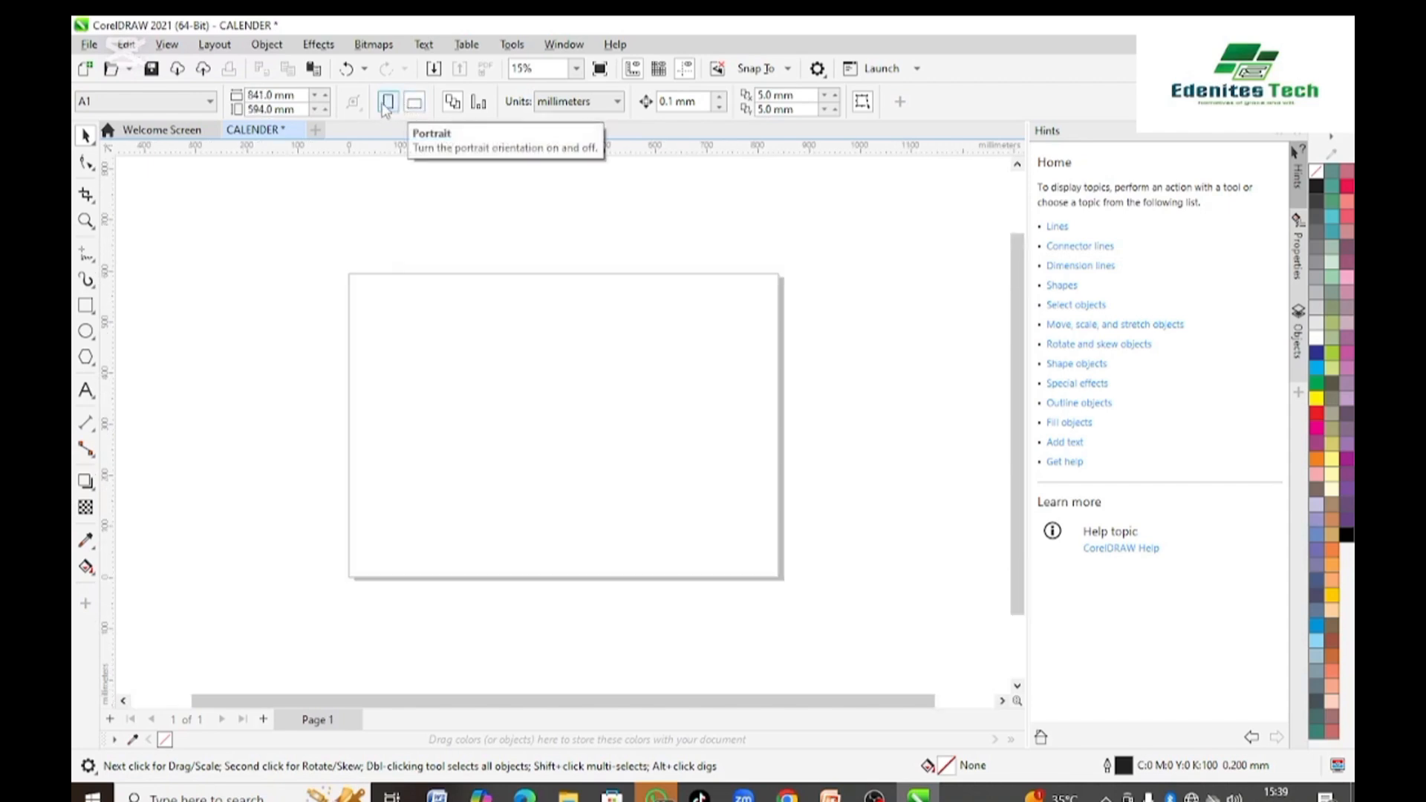
click(387, 107)
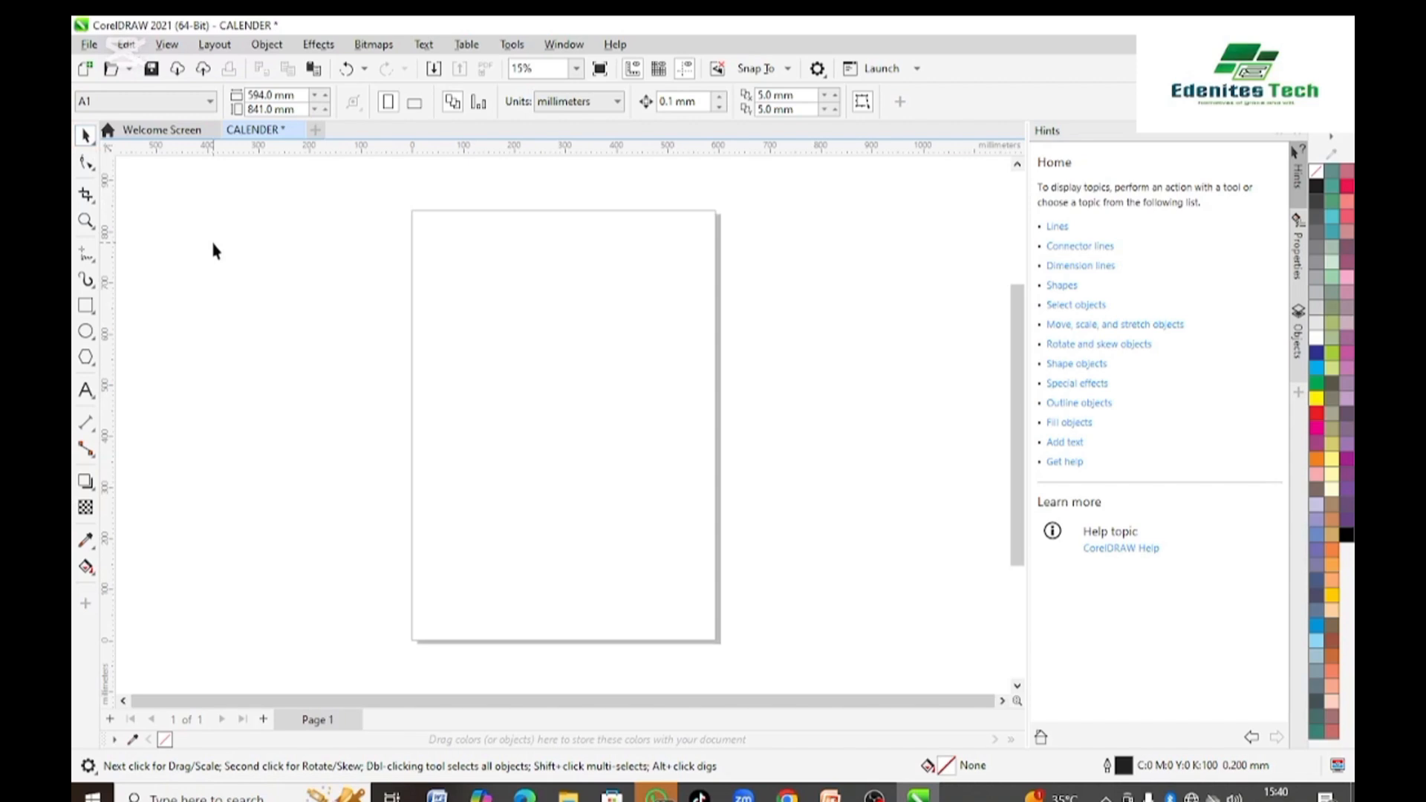
click(88, 46)
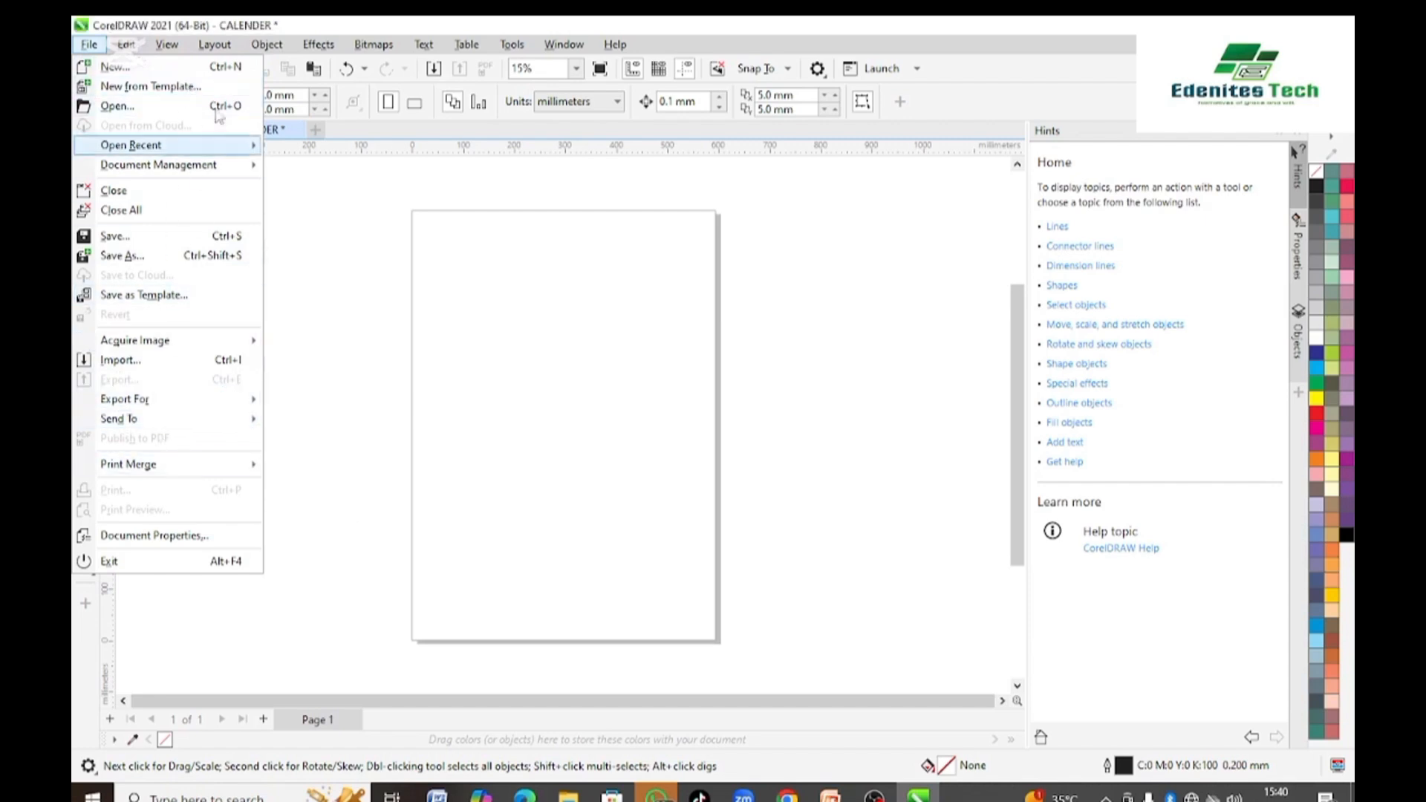
click(423, 45)
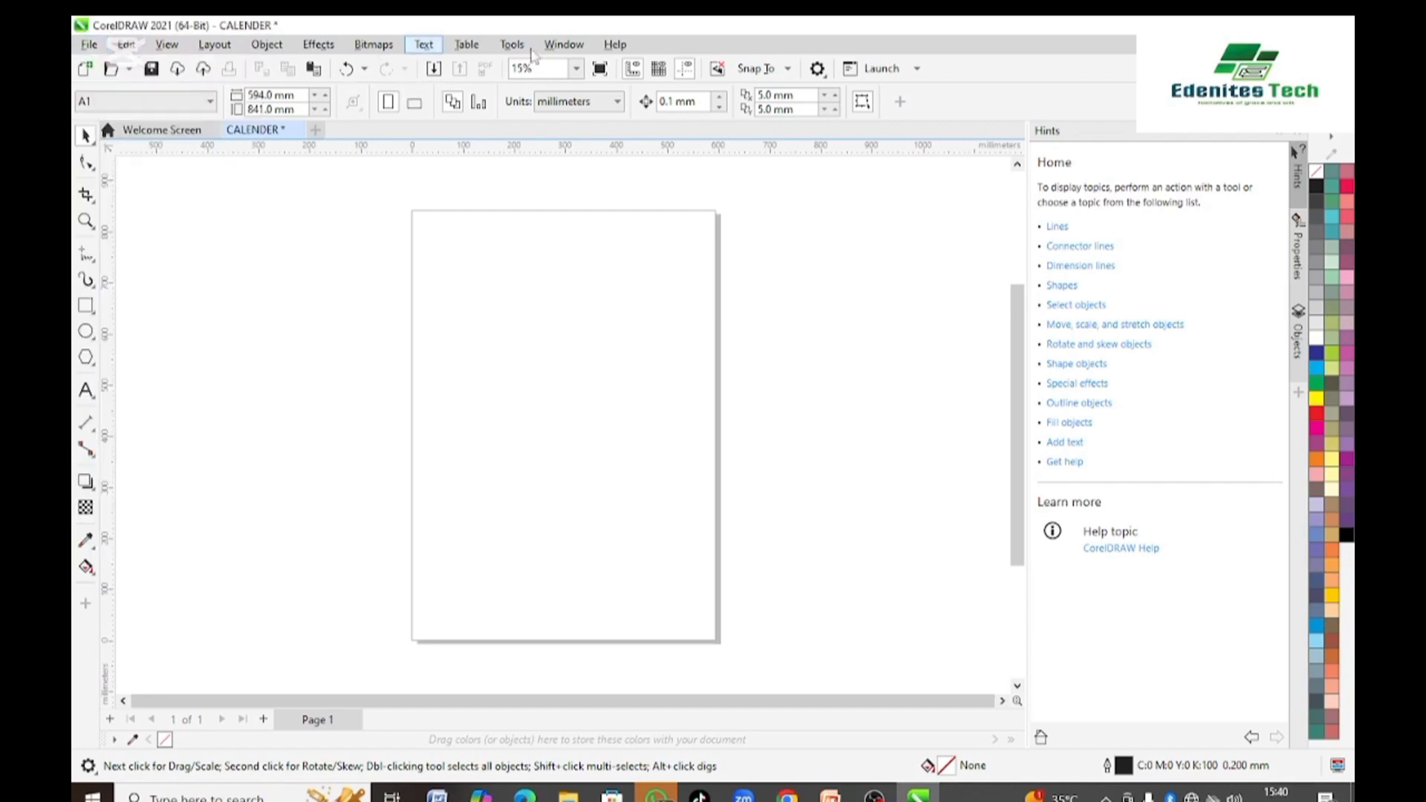
click(257, 243)
click(89, 45)
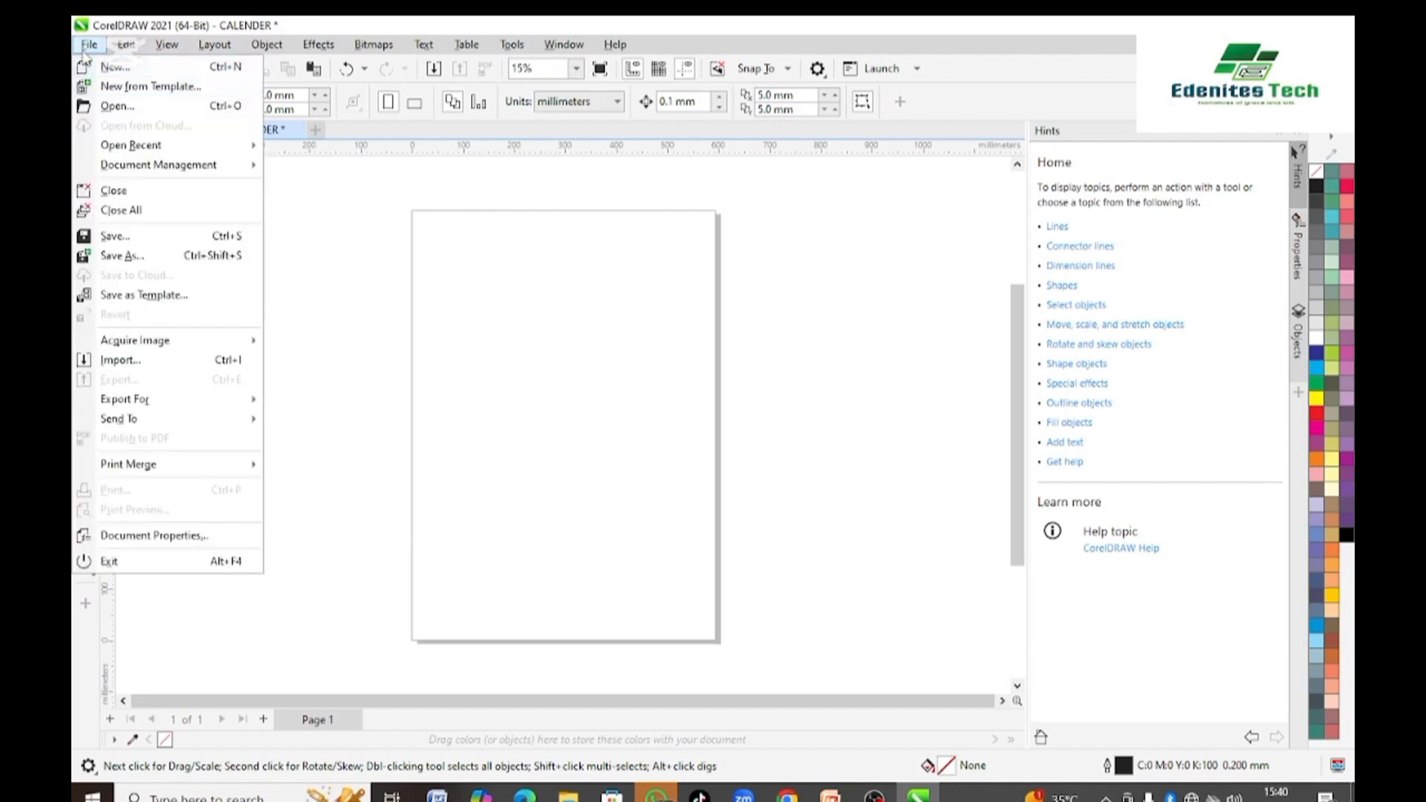
click(89, 46)
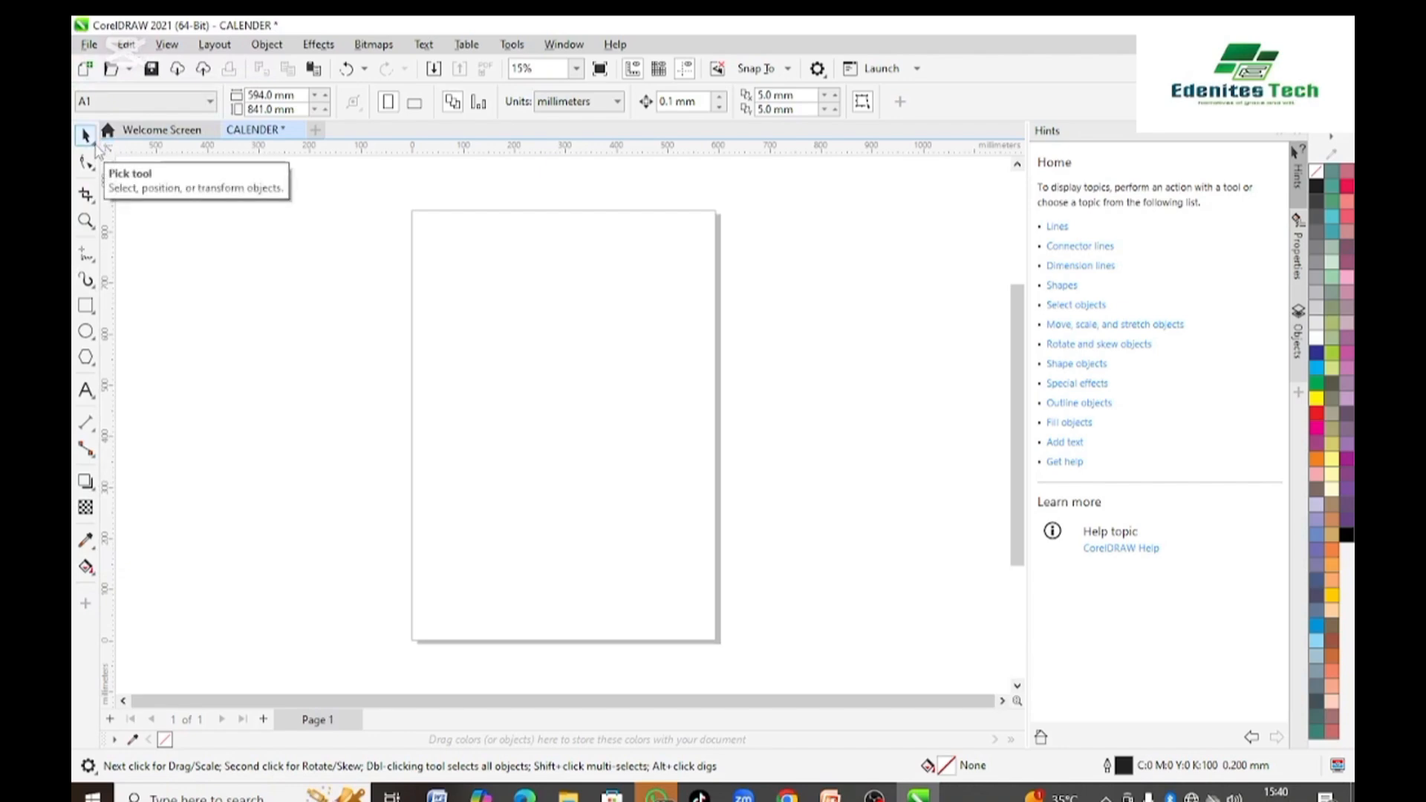
- Look over the tool variants grouped under the Pick, Shape, Rectangle and Text tools
click(94, 143)
click(92, 168)
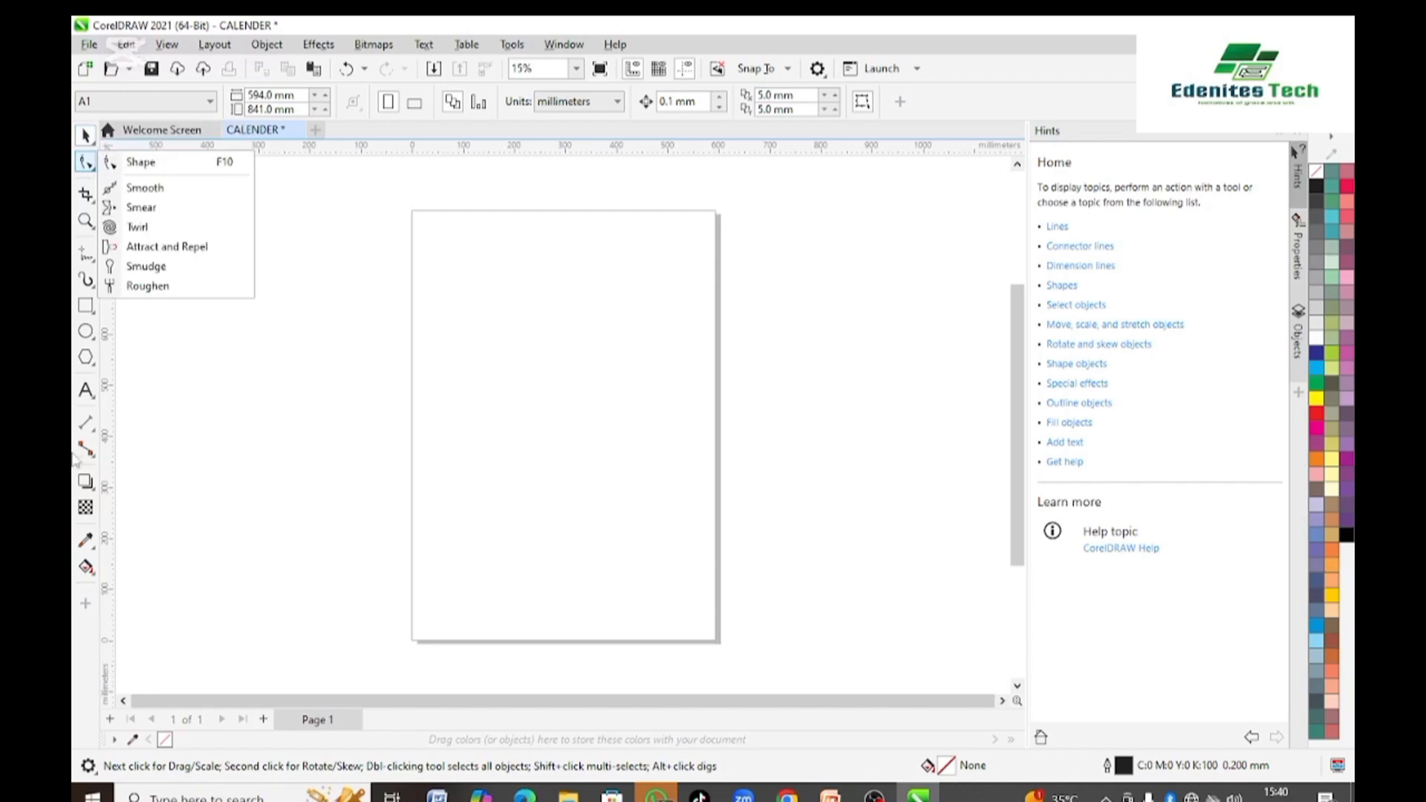
click(82, 455)
click(93, 145)
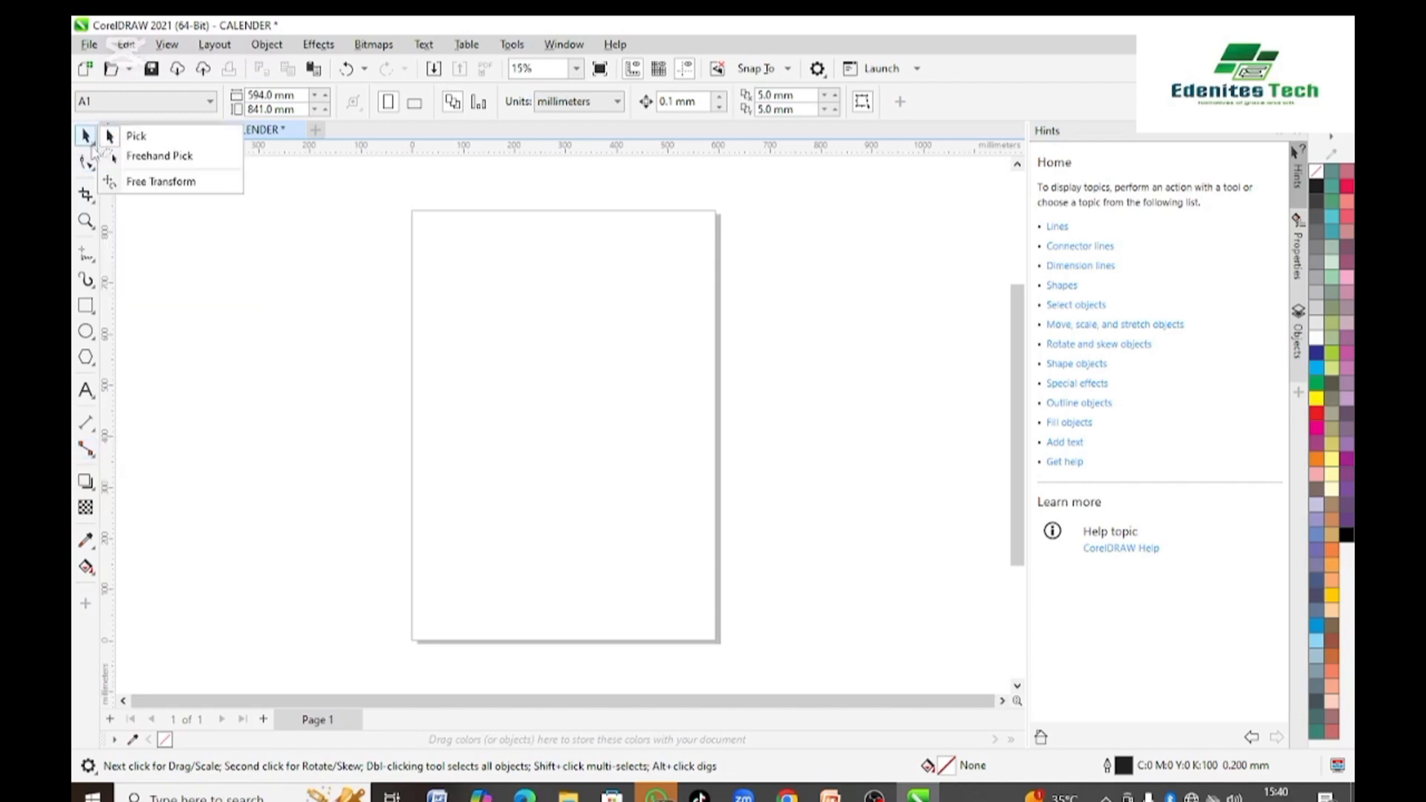
click(91, 310)
click(90, 487)
click(91, 395)
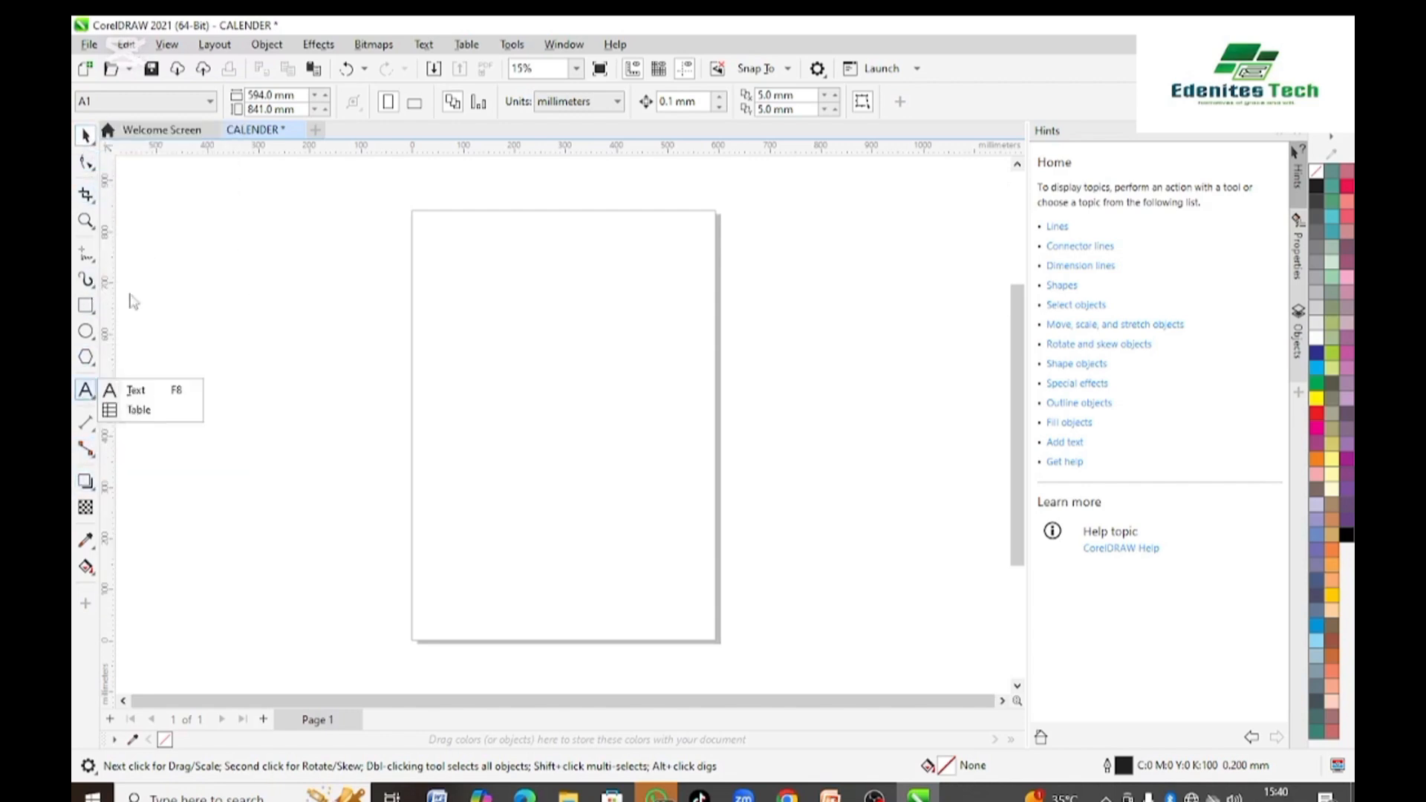
click(188, 228)
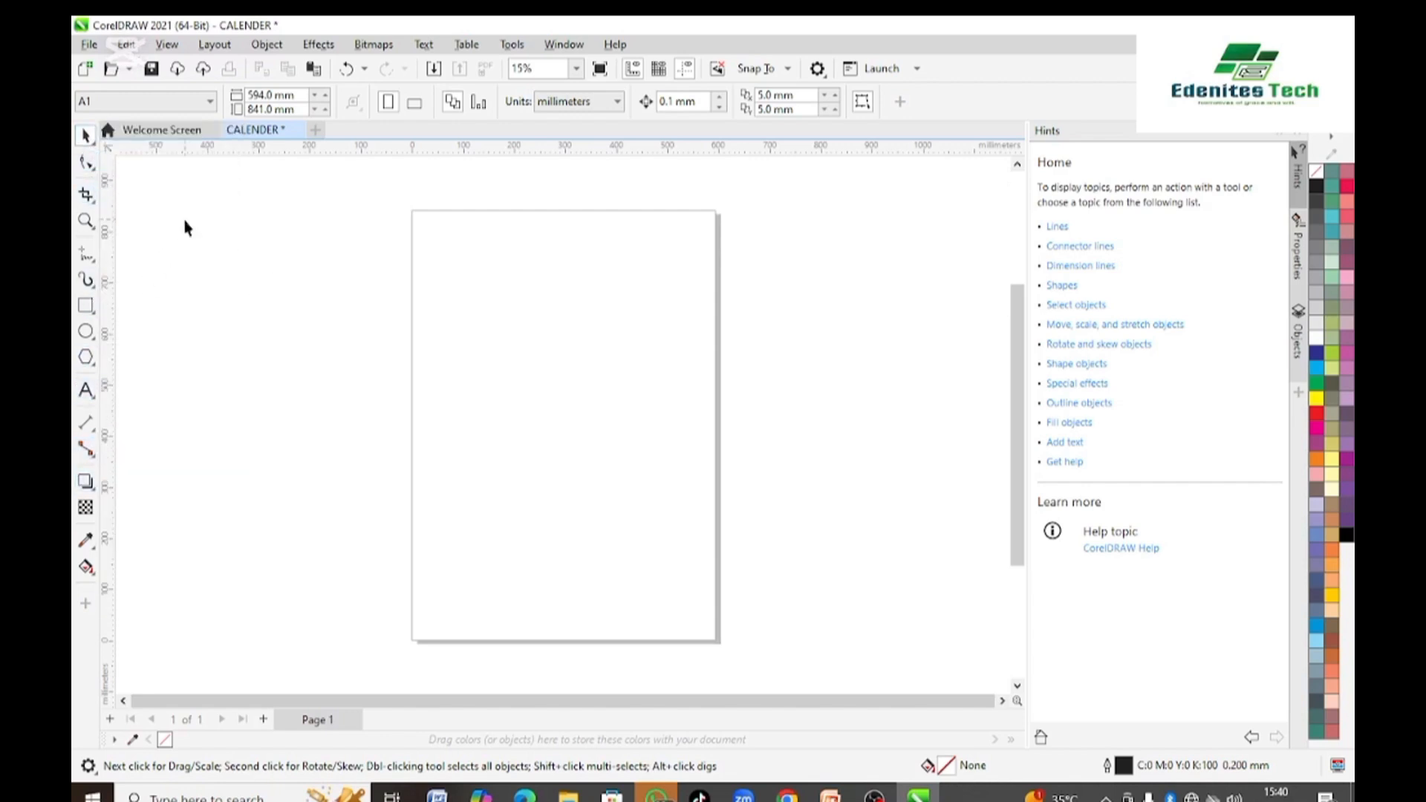
- Examine the variants of the Pick, Shape, Rectangle and Ellipse tools, and the dimension line tools
click(96, 147)
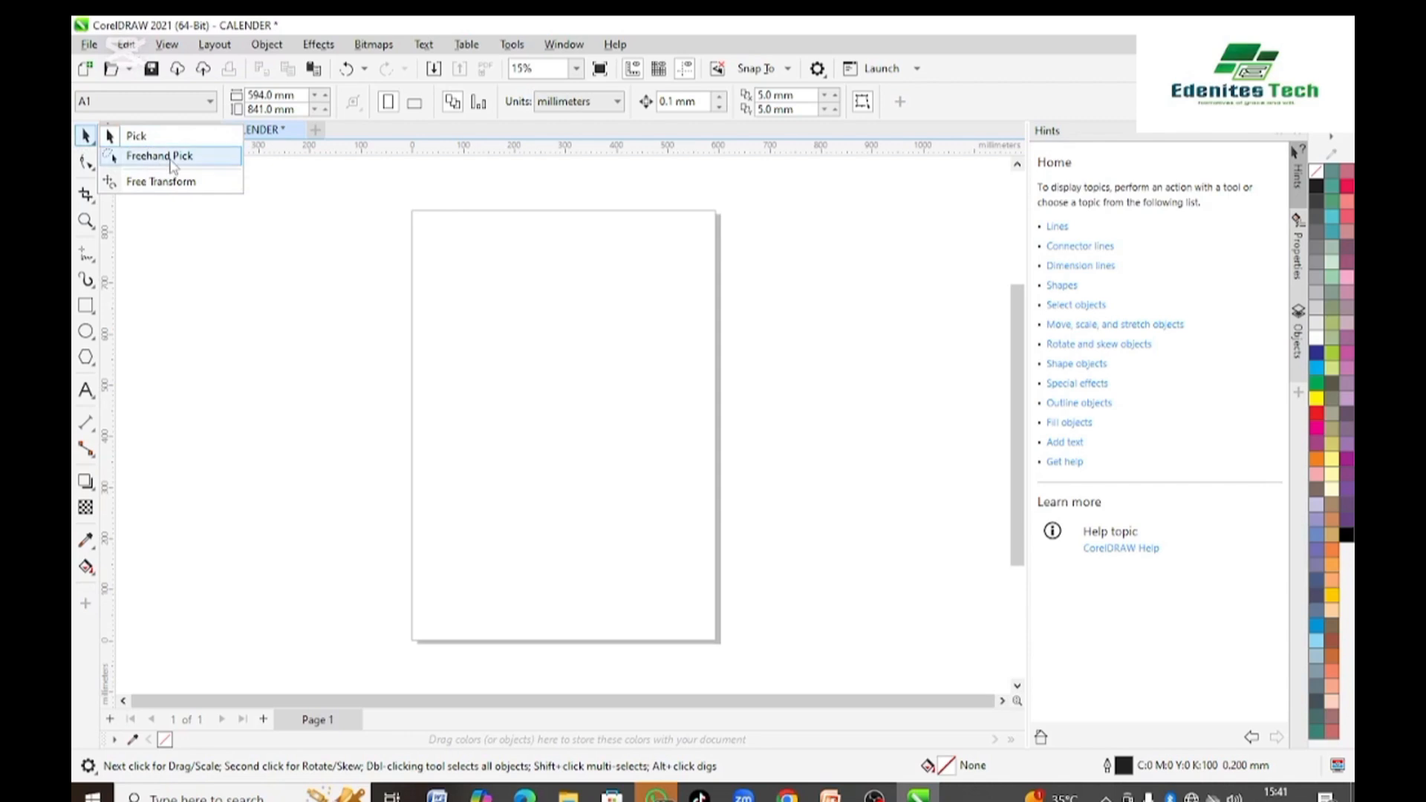
click(163, 243)
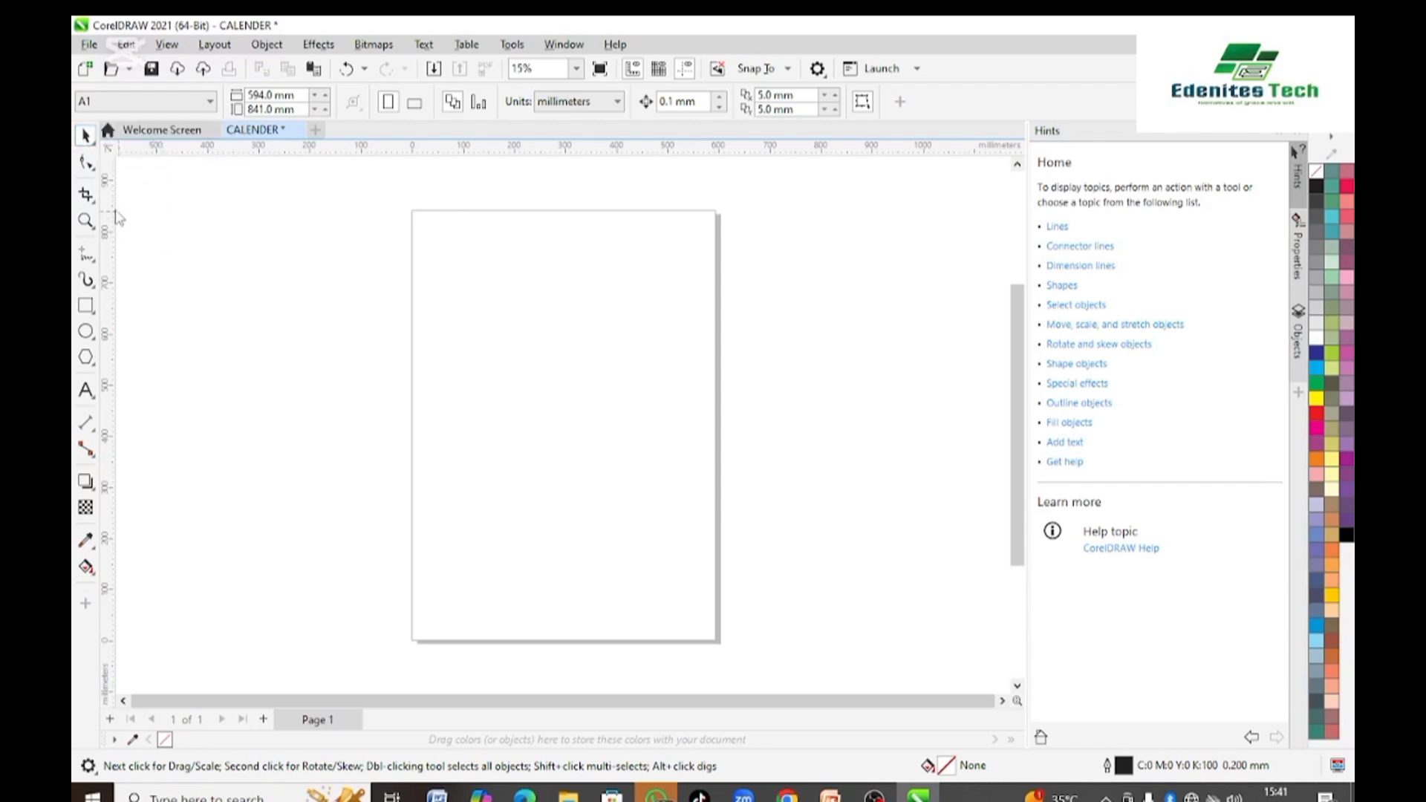
click(97, 173)
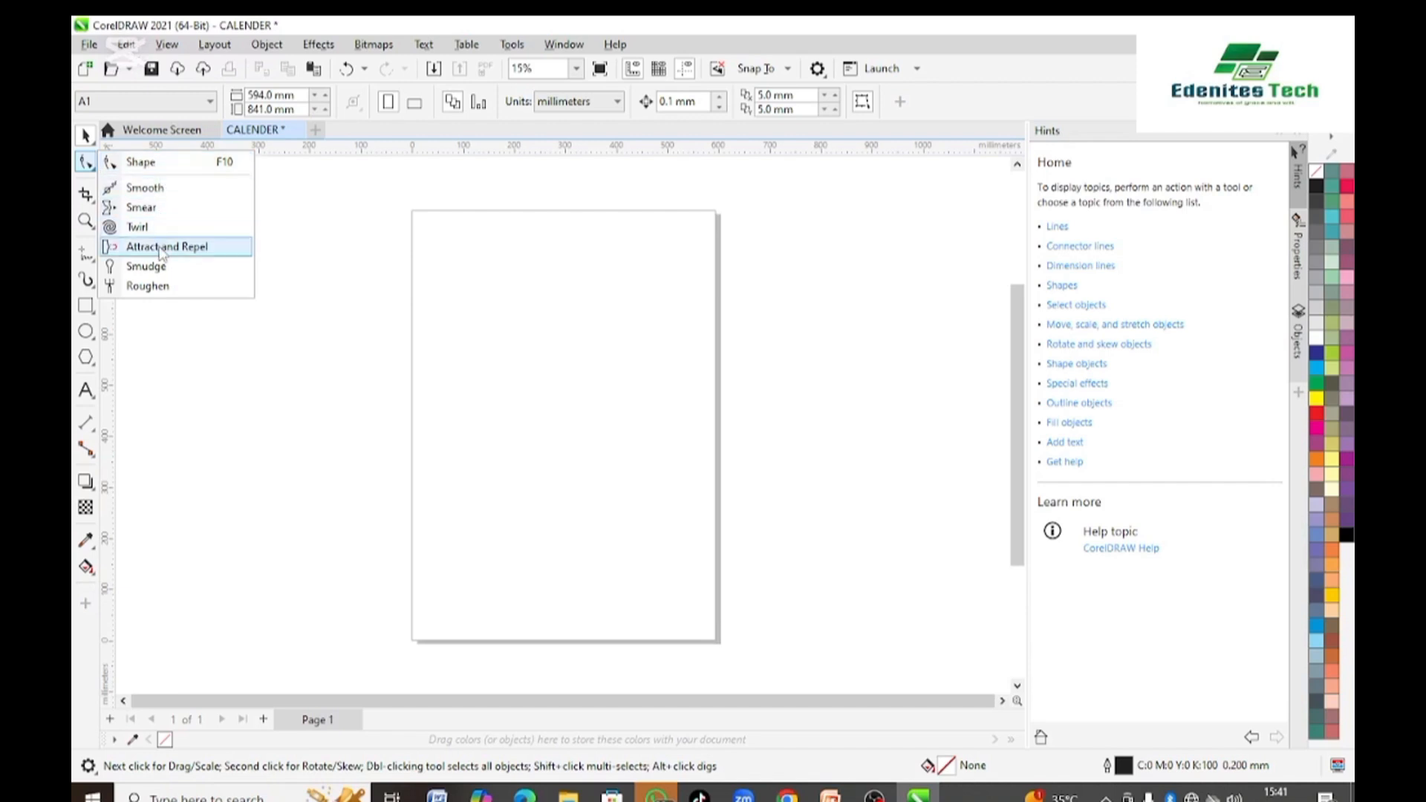
click(98, 318)
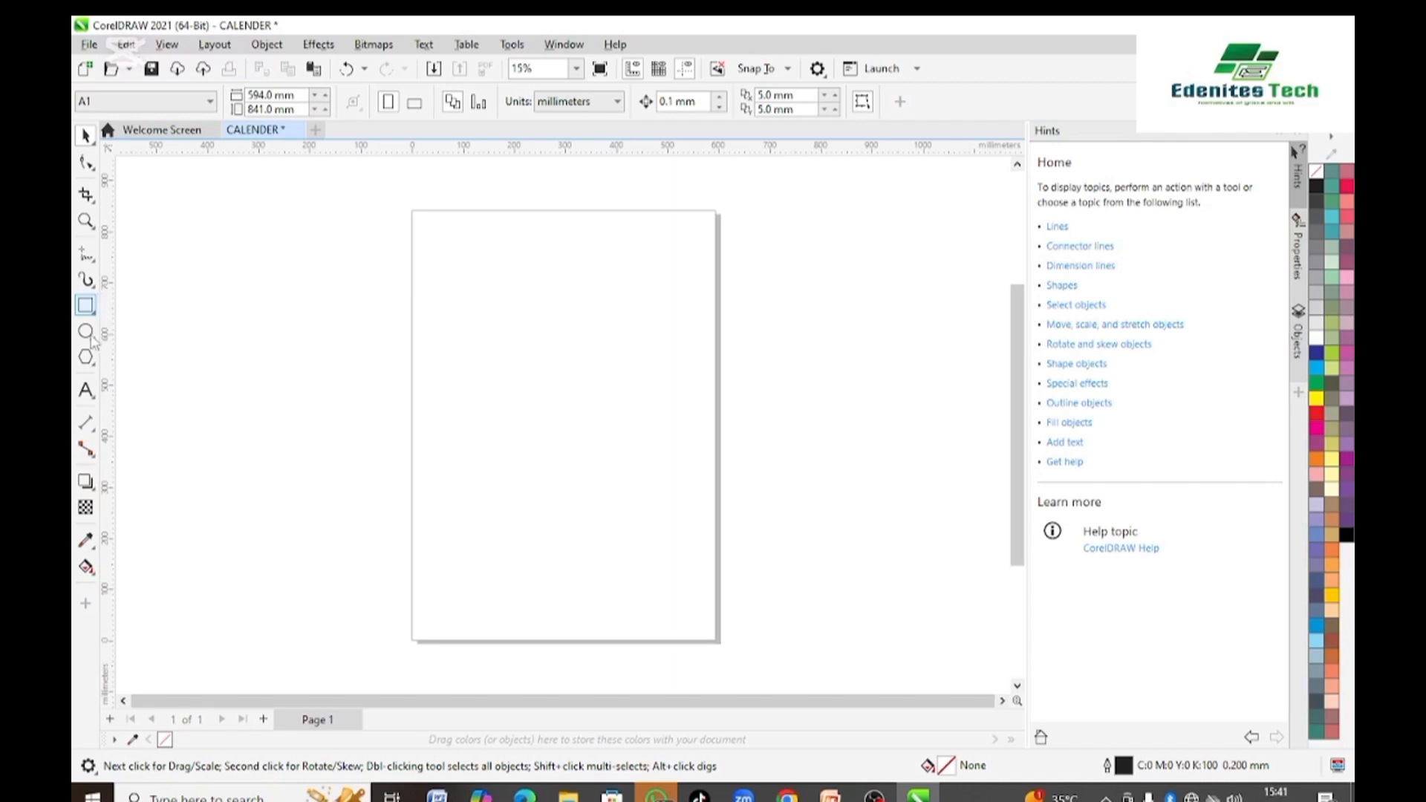
click(89, 335)
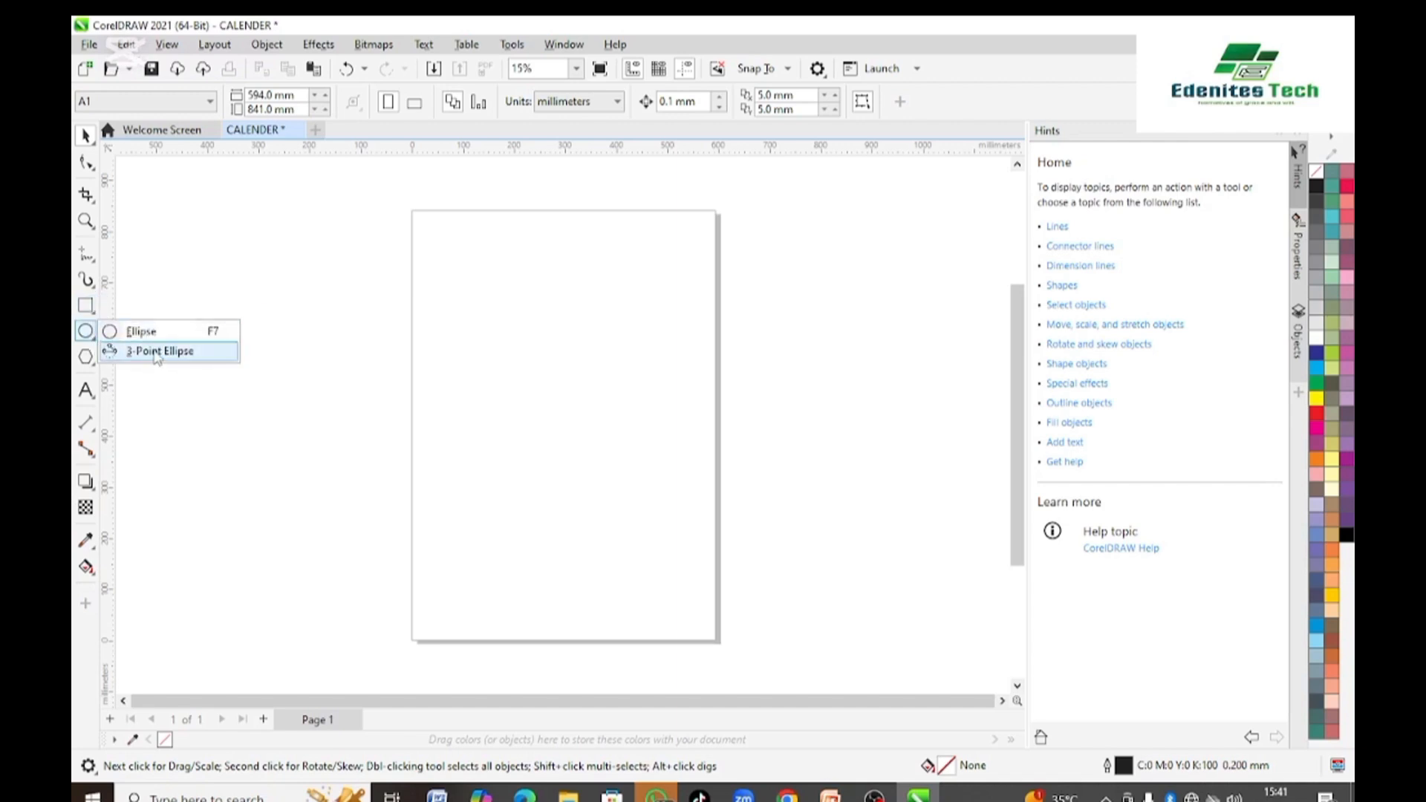
click(95, 428)
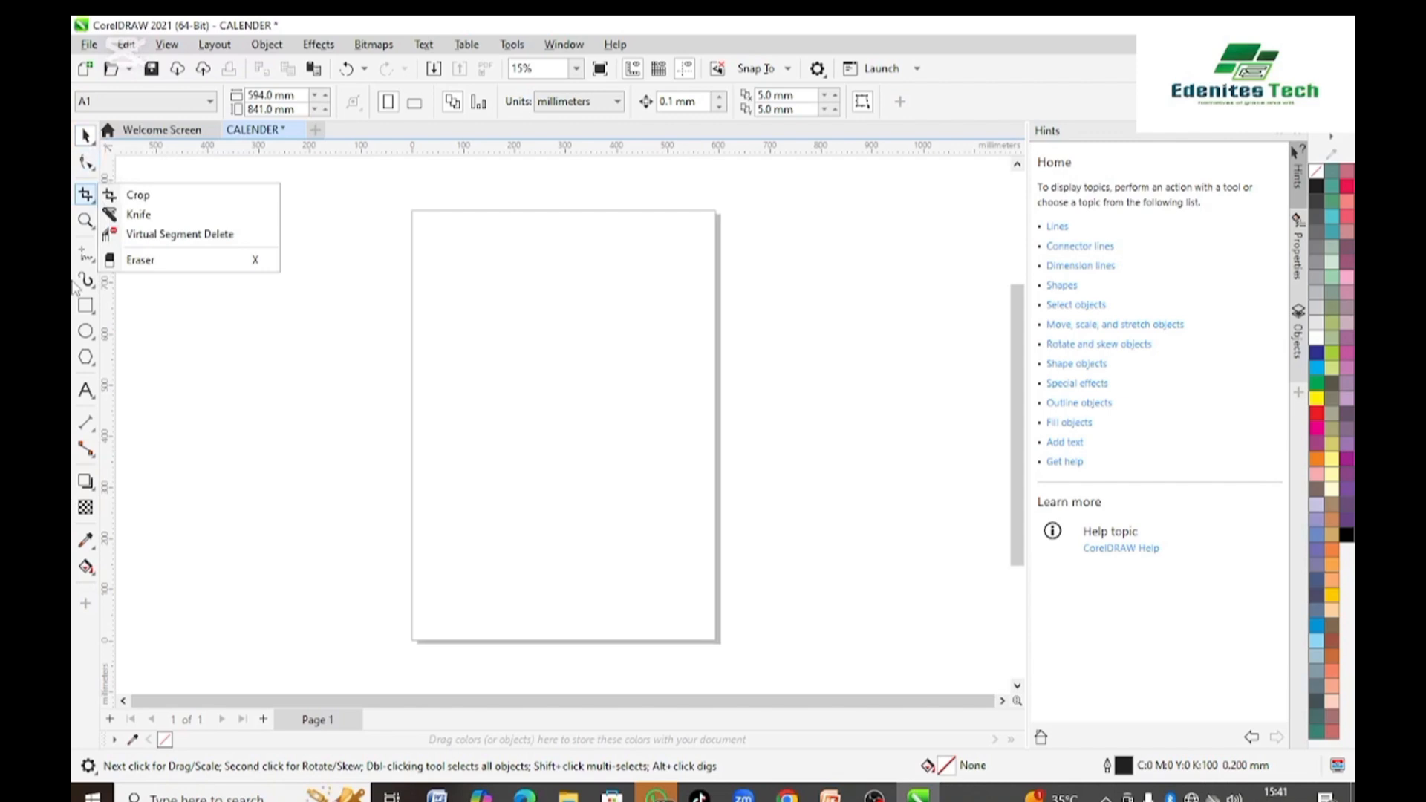
- Review the tools grouped with Pick, Crop, Zoom and Freehand
mouse_move(84, 306)
mouse_move(87, 169)
mouse_move(87, 143)
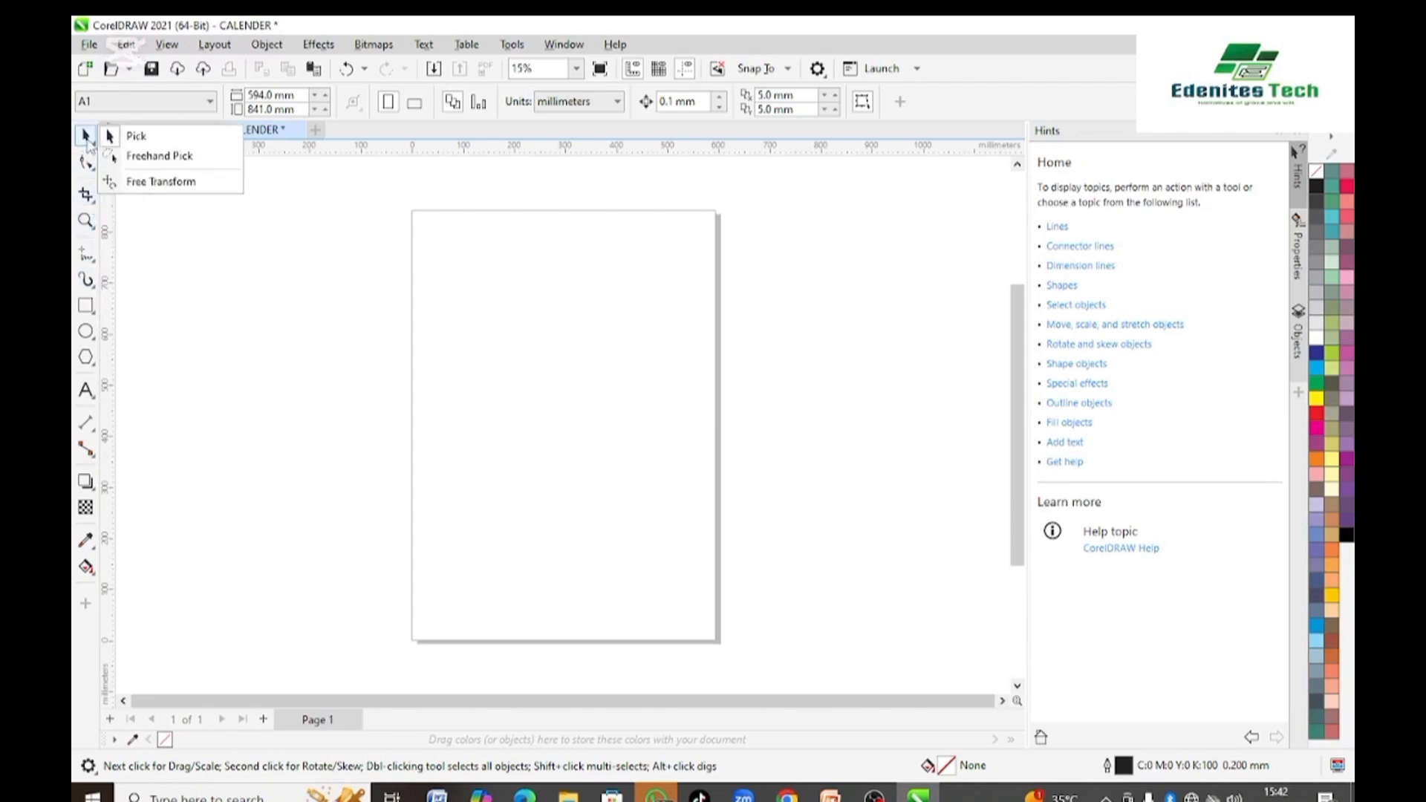
mouse_move(88, 195)
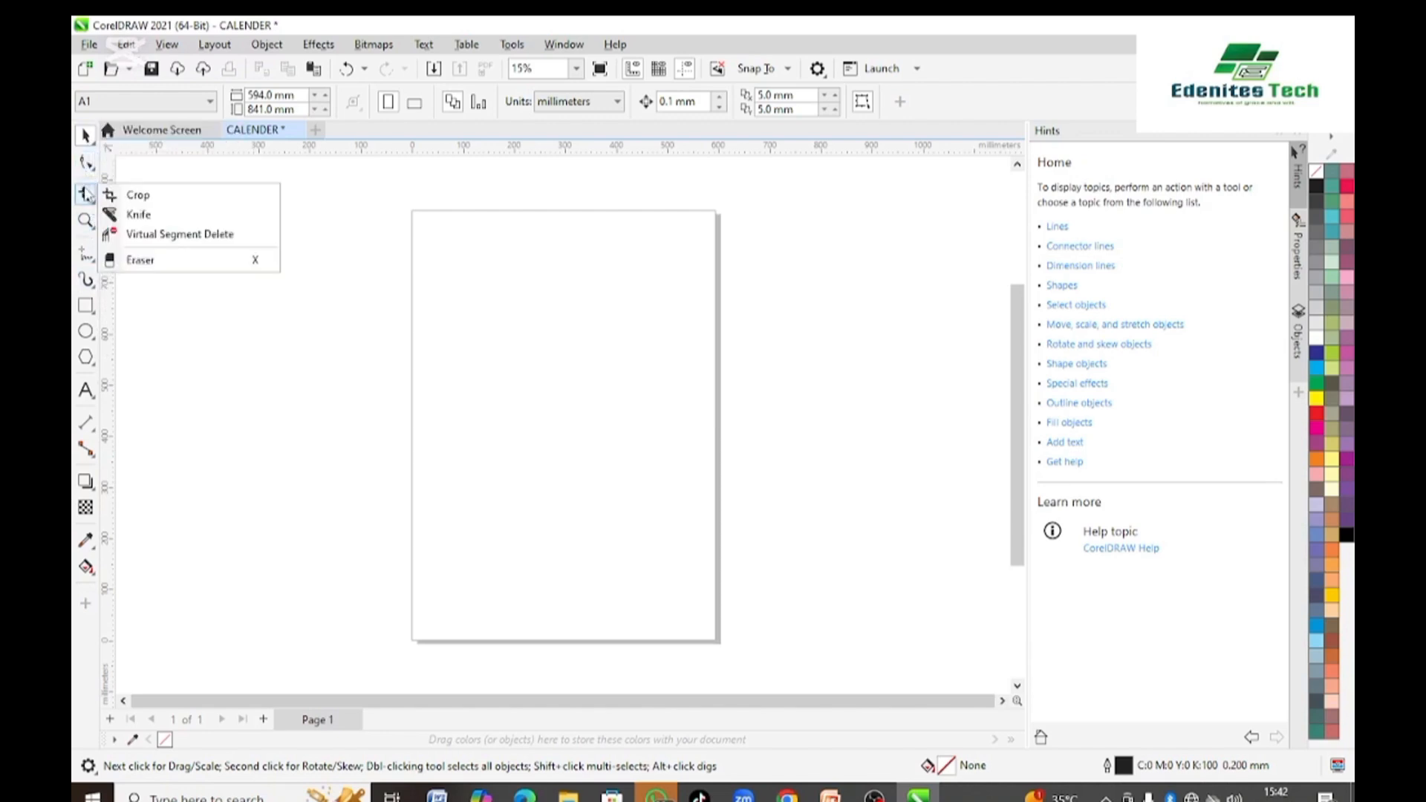
mouse_move(88, 221)
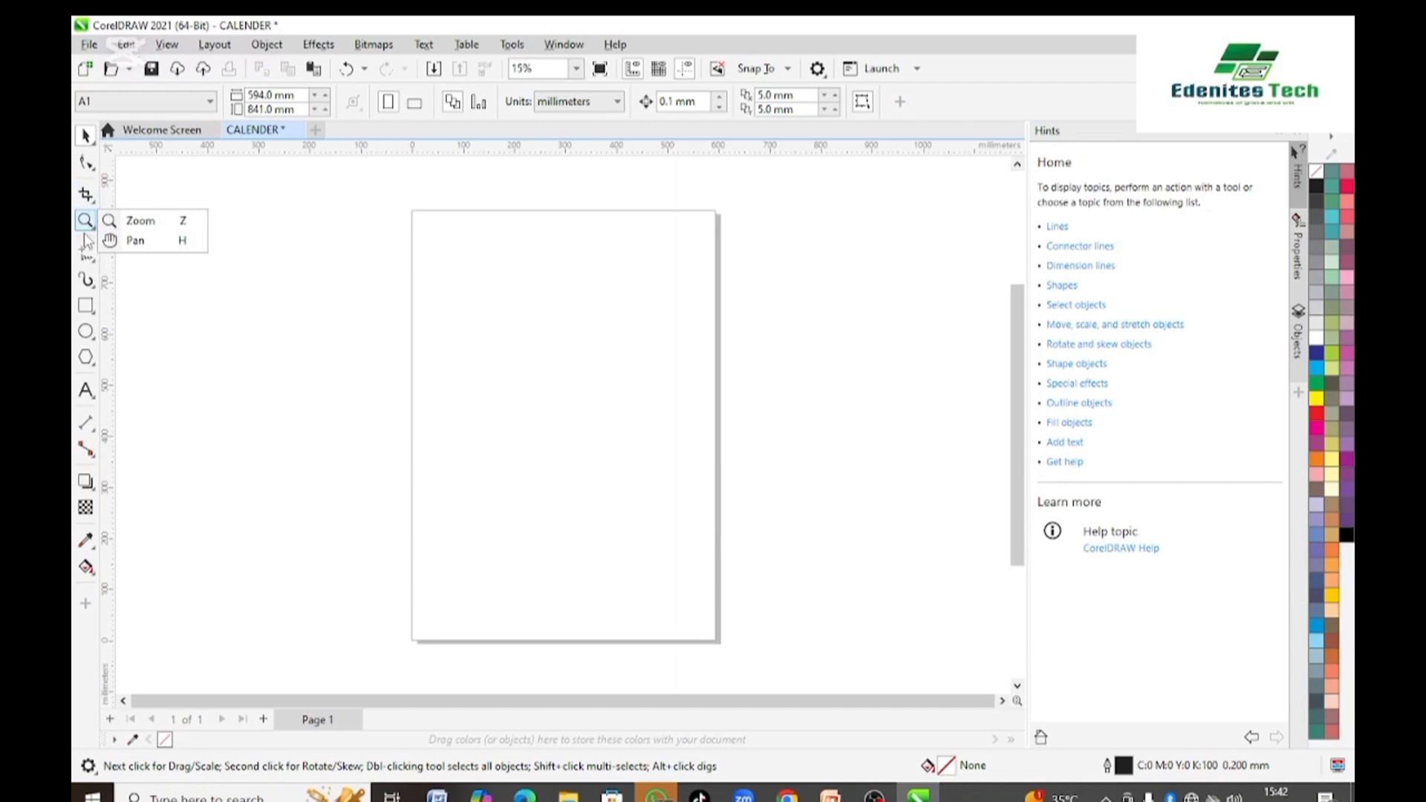
mouse_move(93, 260)
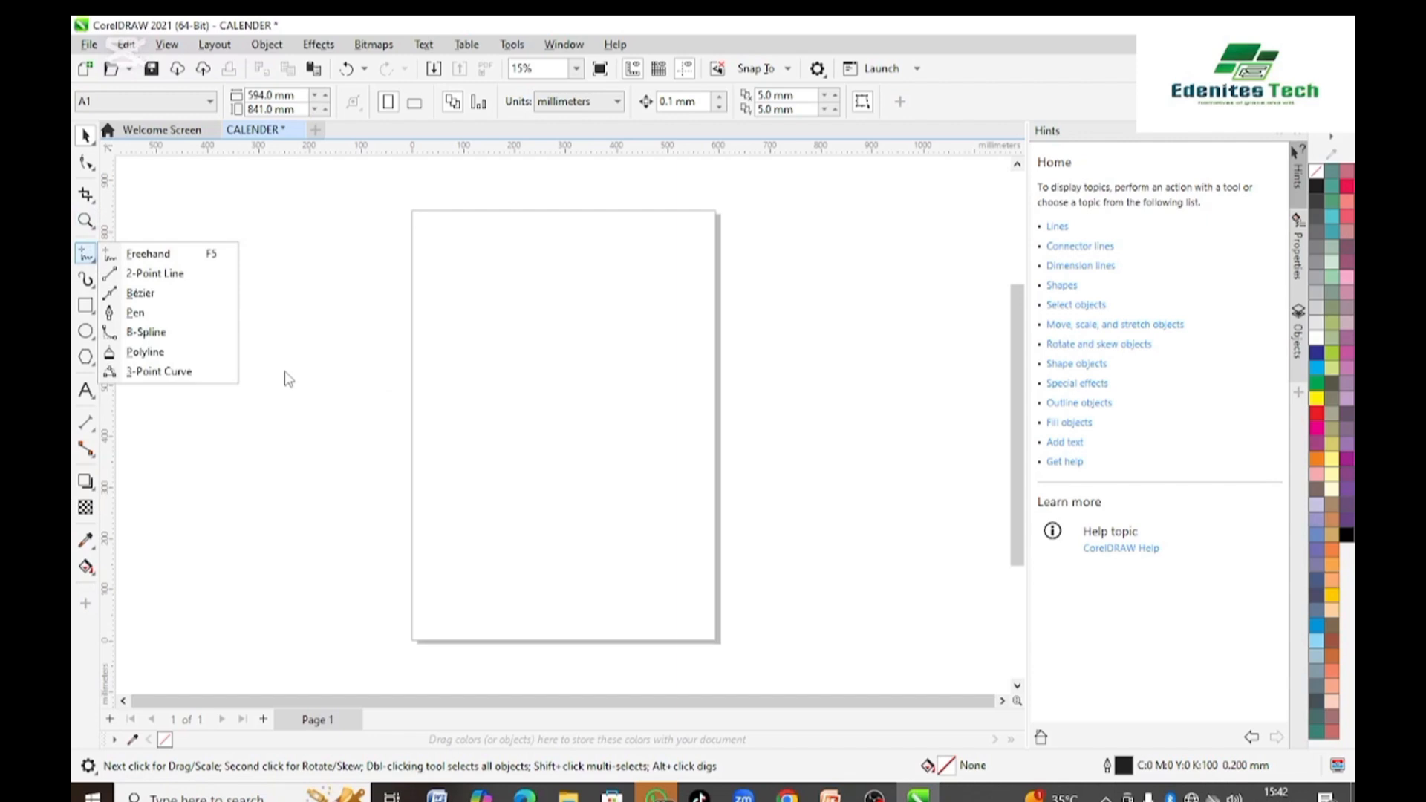
click(305, 376)
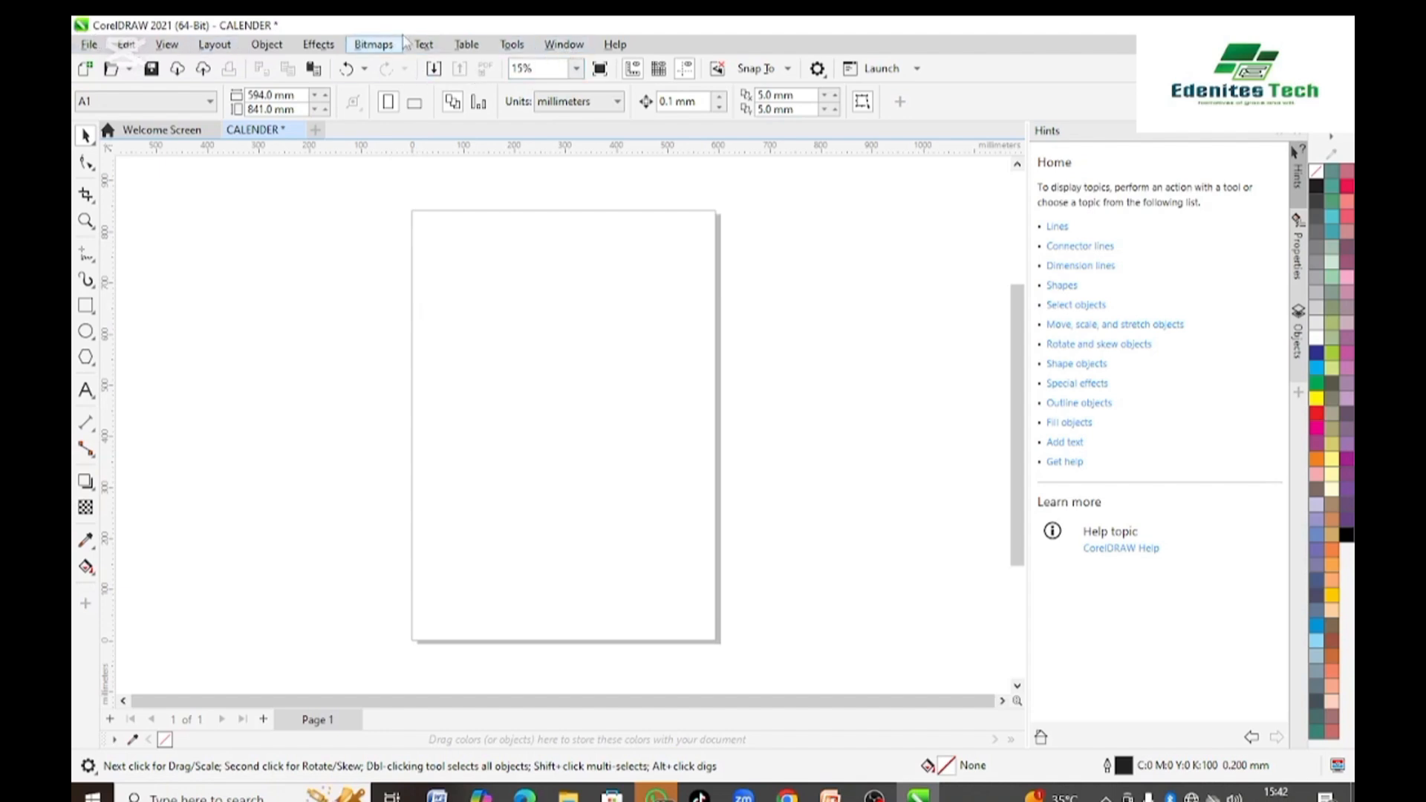
- Run the Wizard.CreateCalendar macro from the CalendarWizard (CalendarWizard.gms) project
click(472, 45)
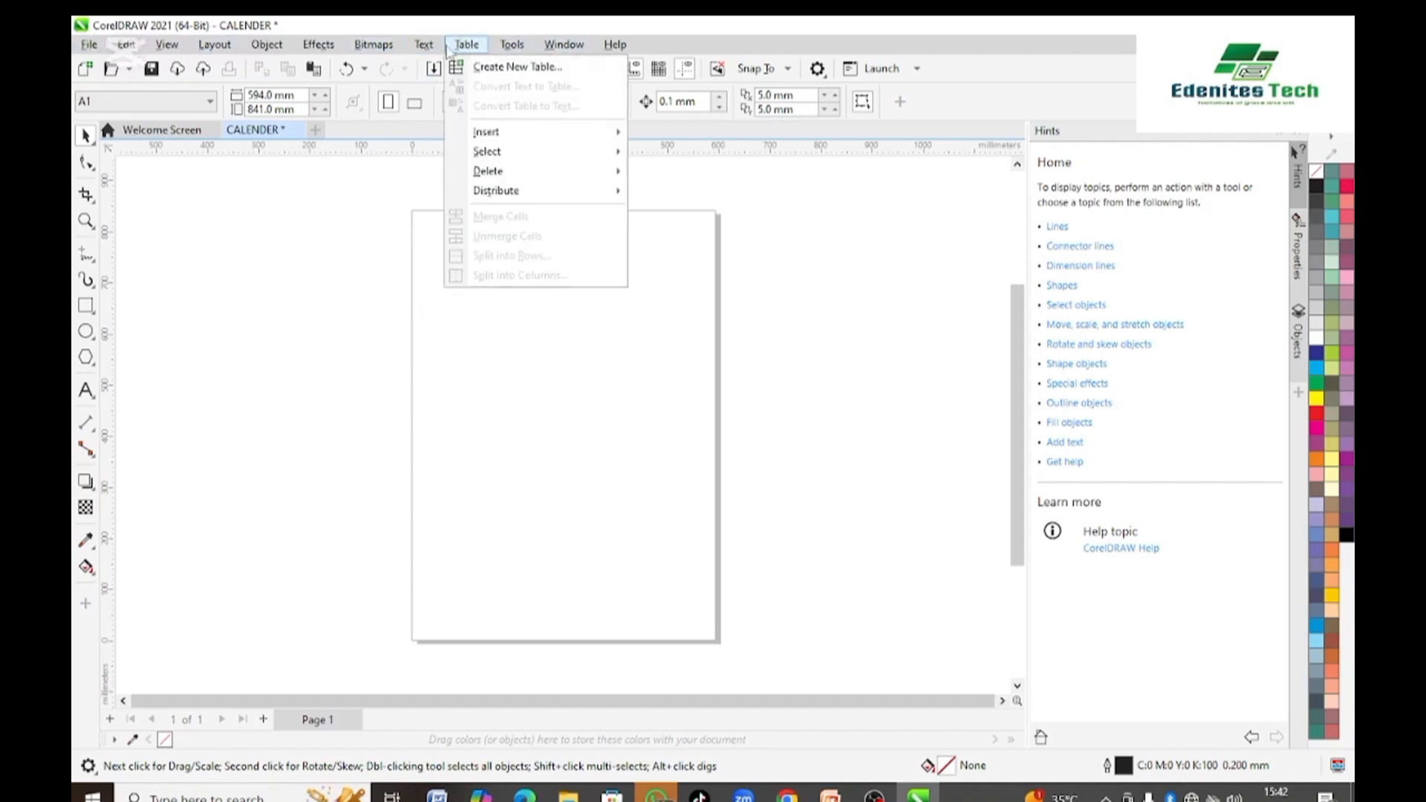
mouse_move(513, 46)
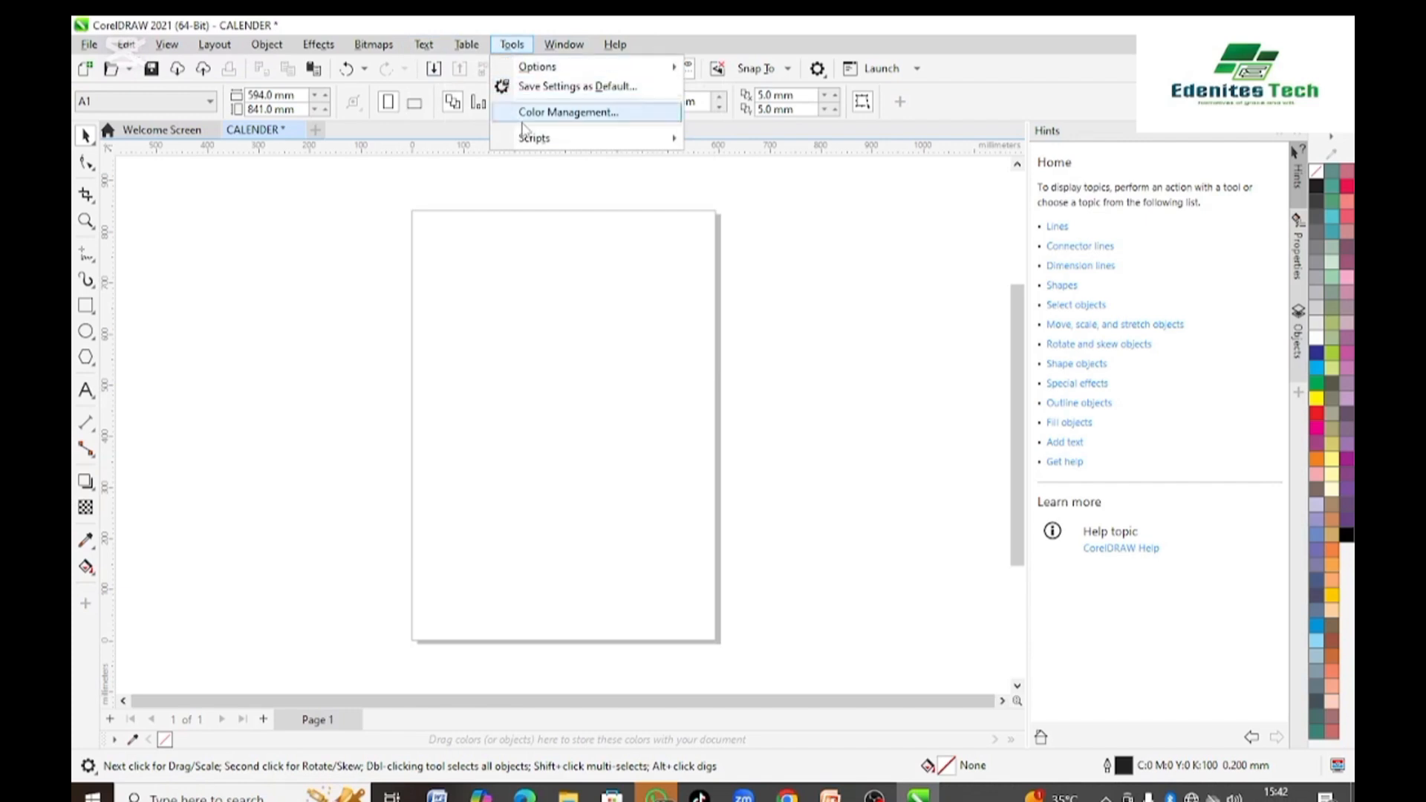
mouse_move(595, 148)
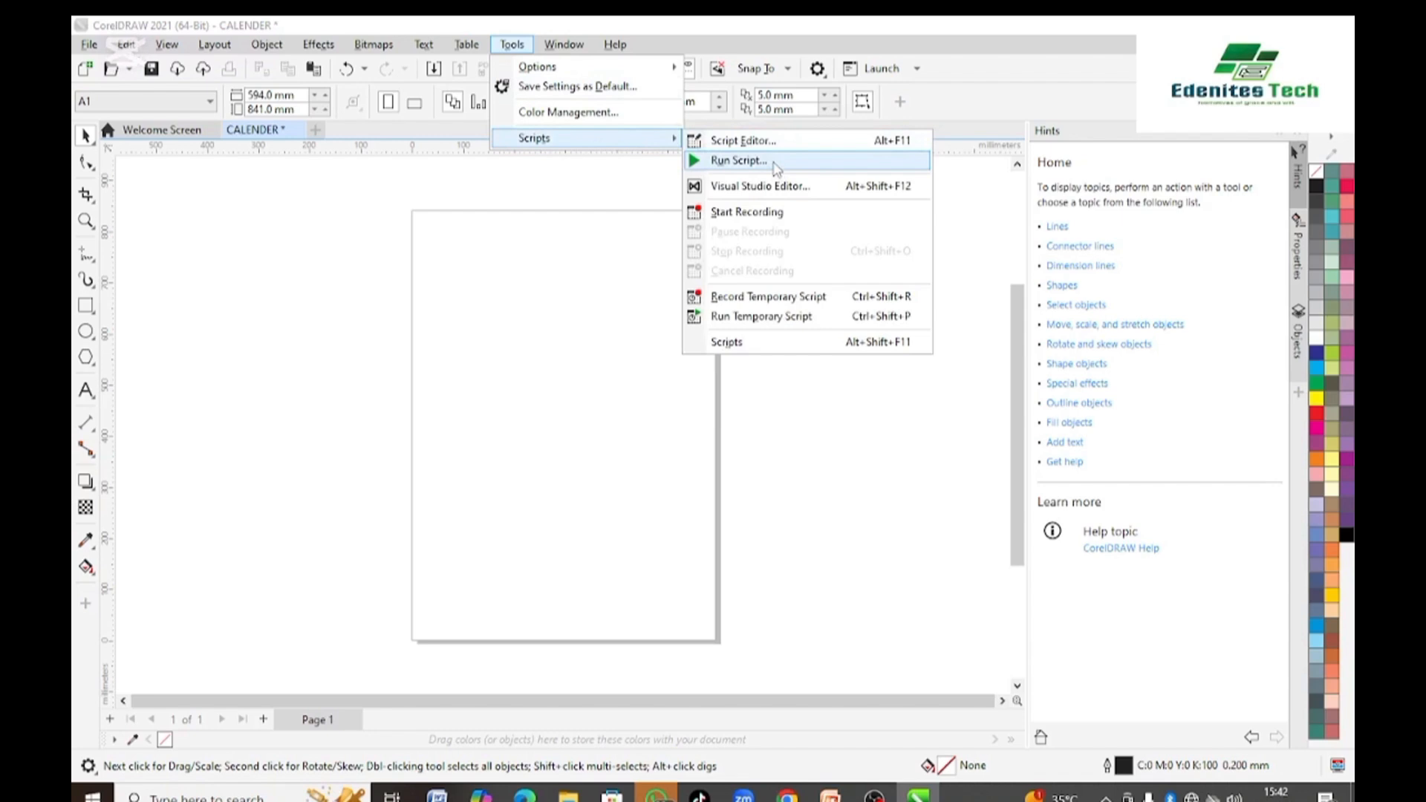
click(743, 160)
drag(707, 273, 586, 264)
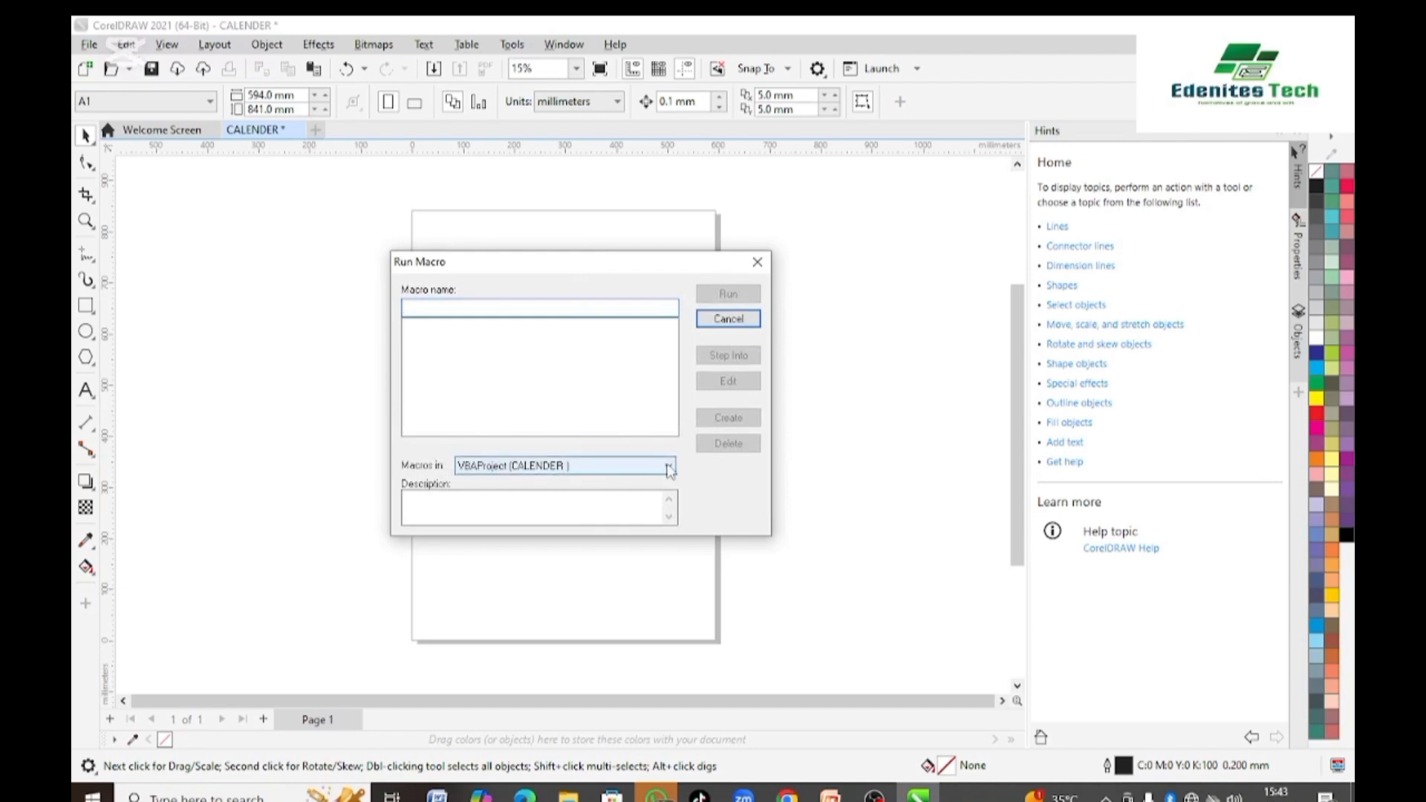
click(669, 467)
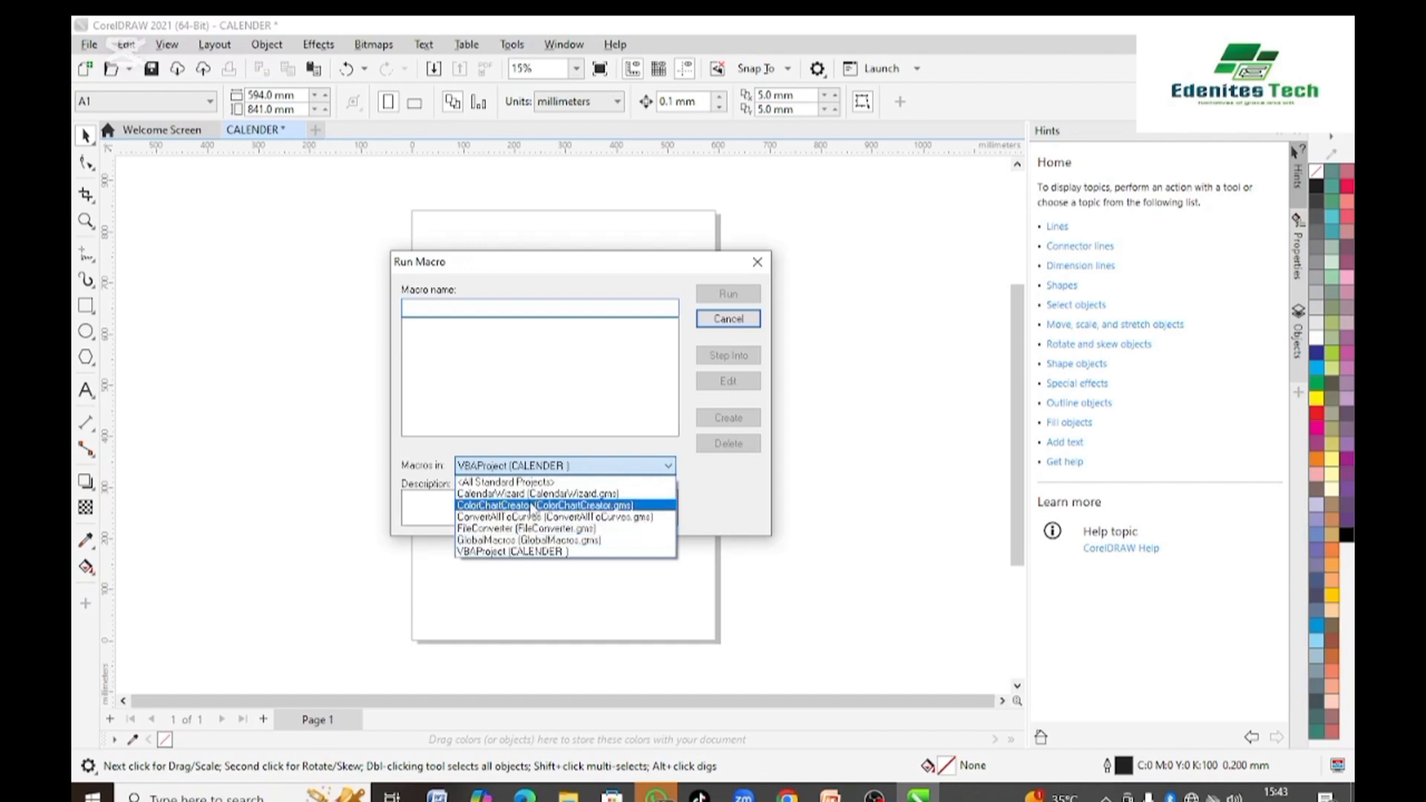
key(Up)
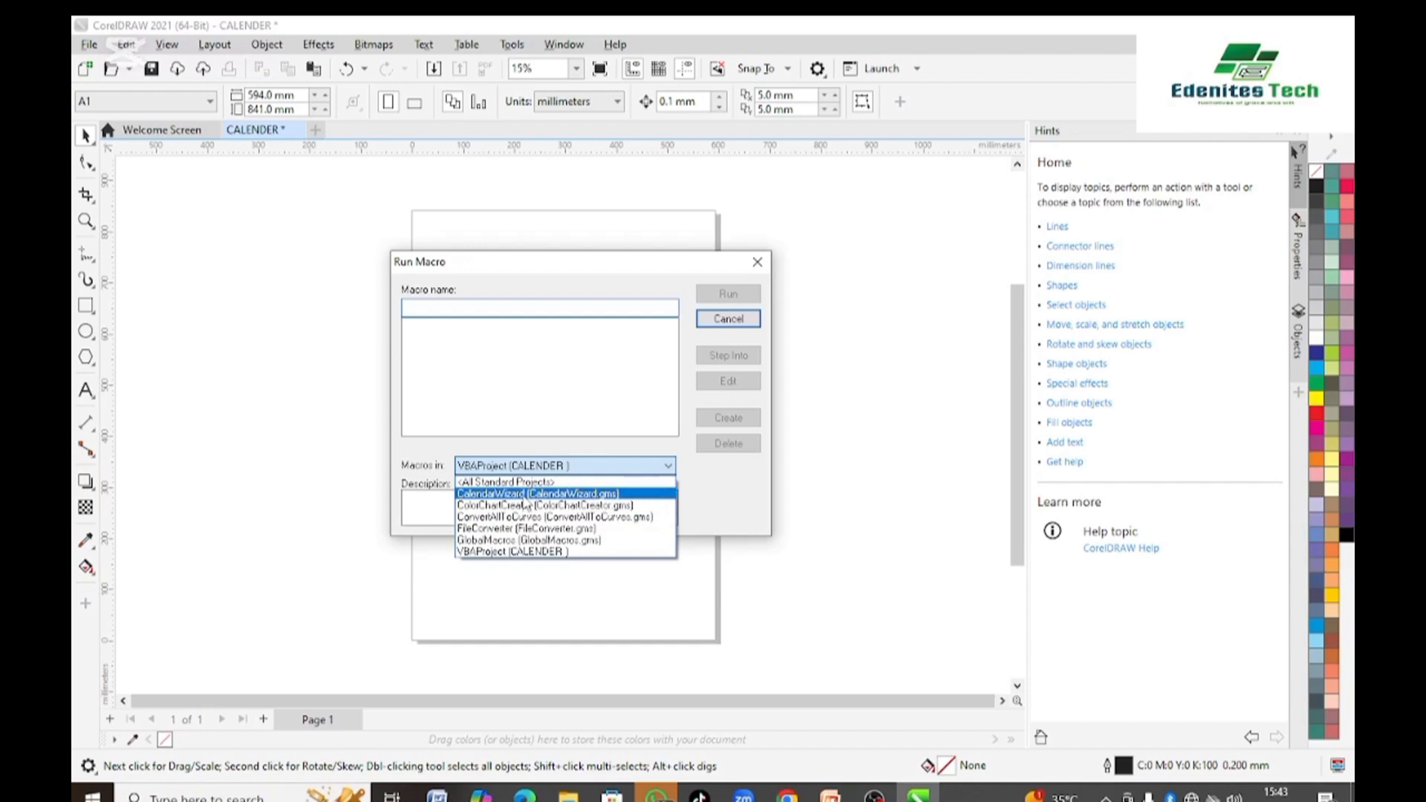
click(519, 493)
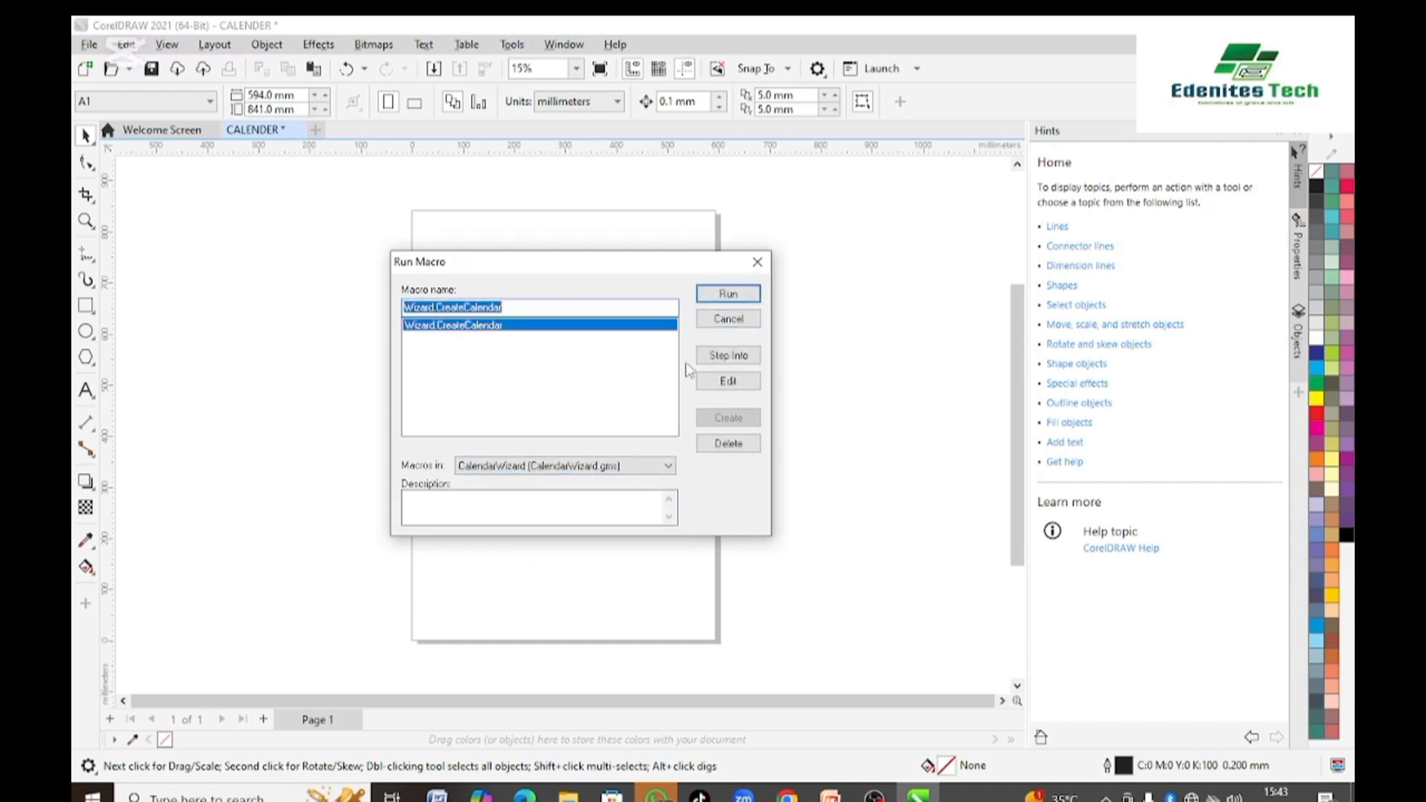
click(726, 296)
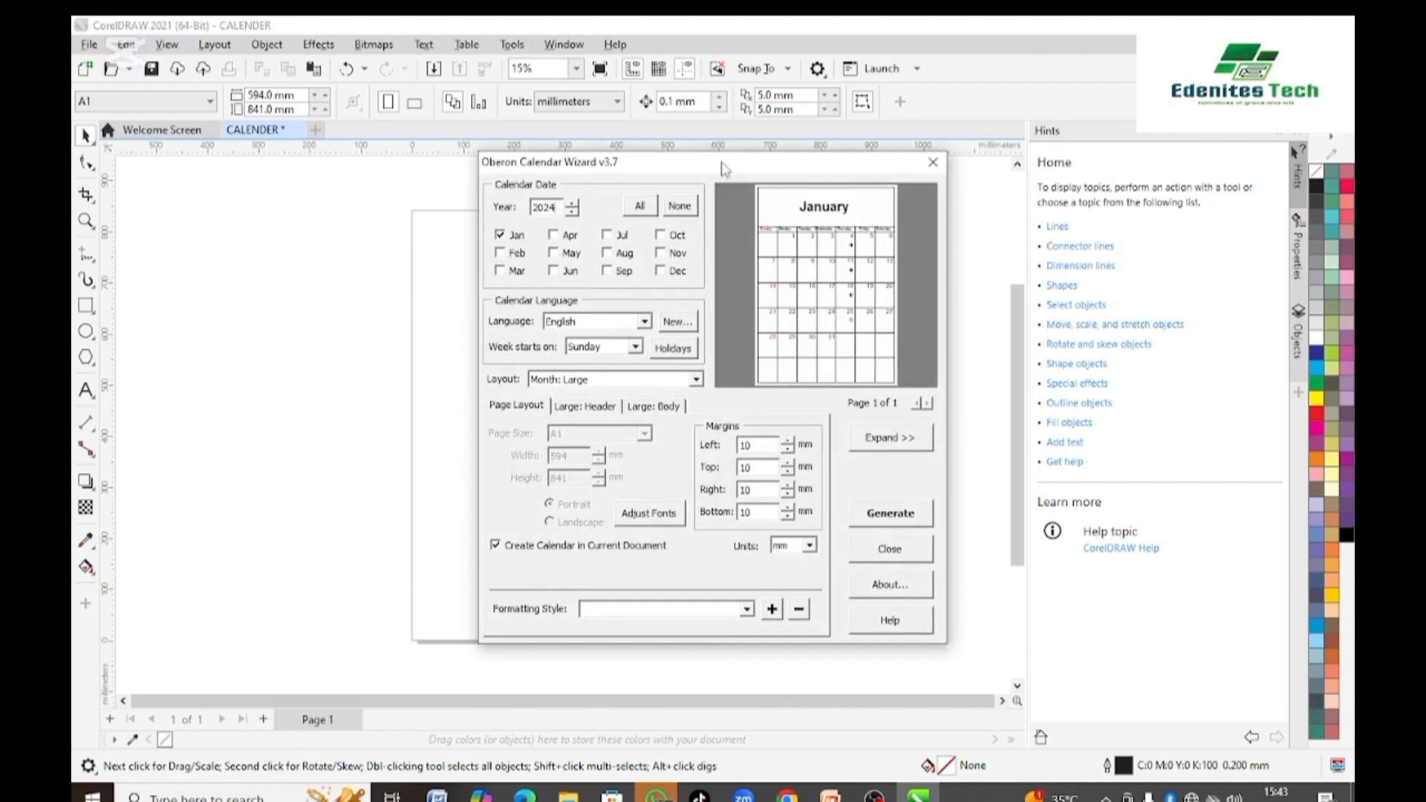
- Expand the calendar wizard to show its large preview and reposition the wizard window over the page
drag(725, 168, 573, 179)
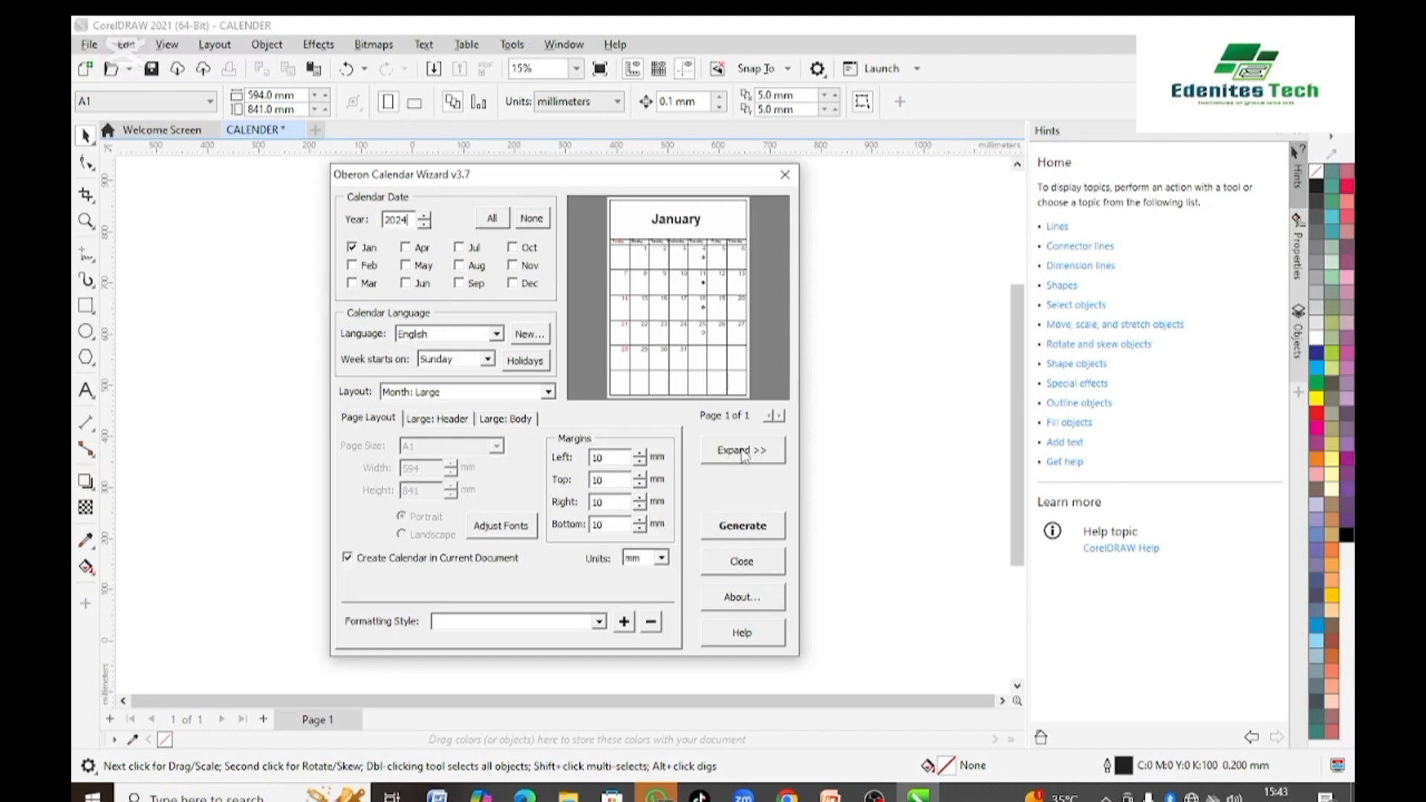
click(740, 453)
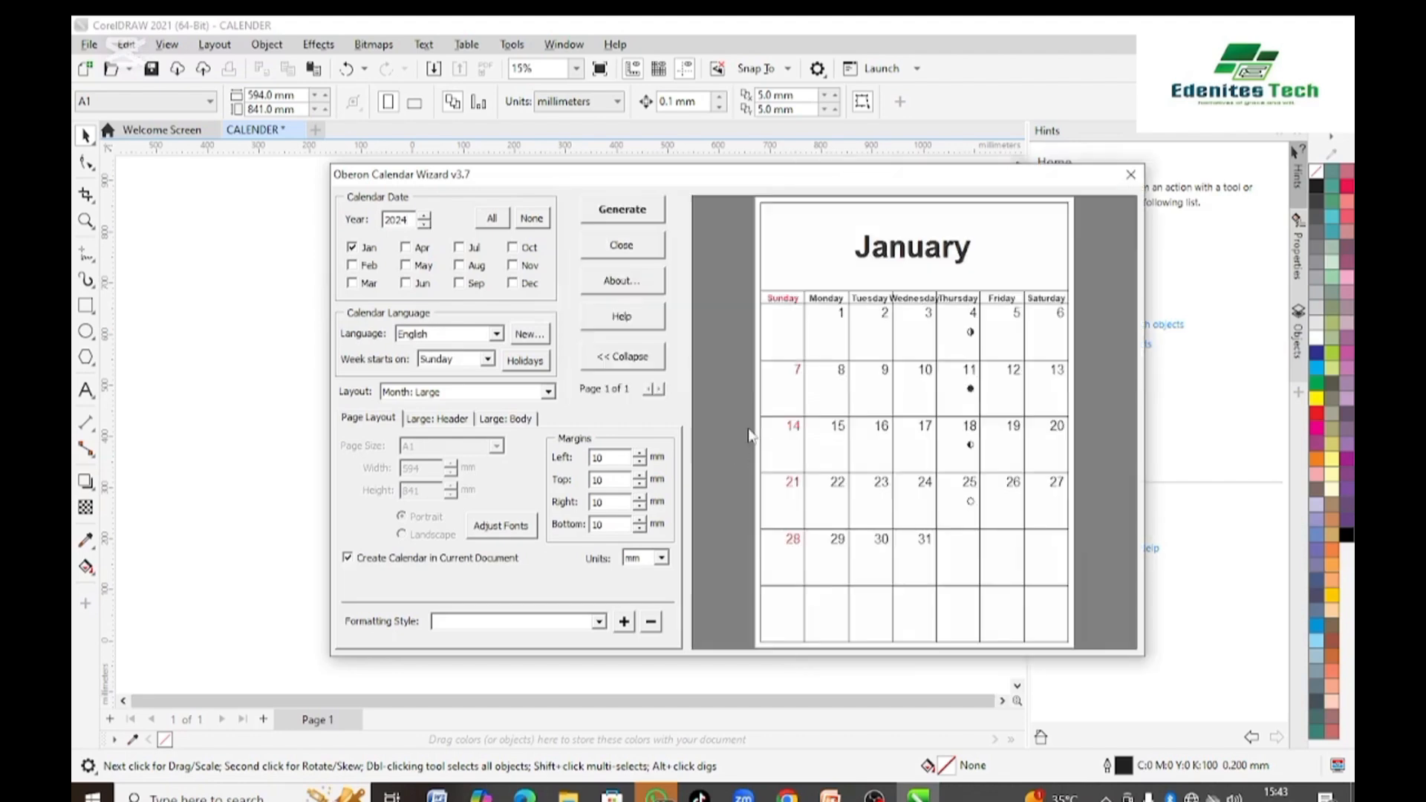
drag(940, 186, 897, 180)
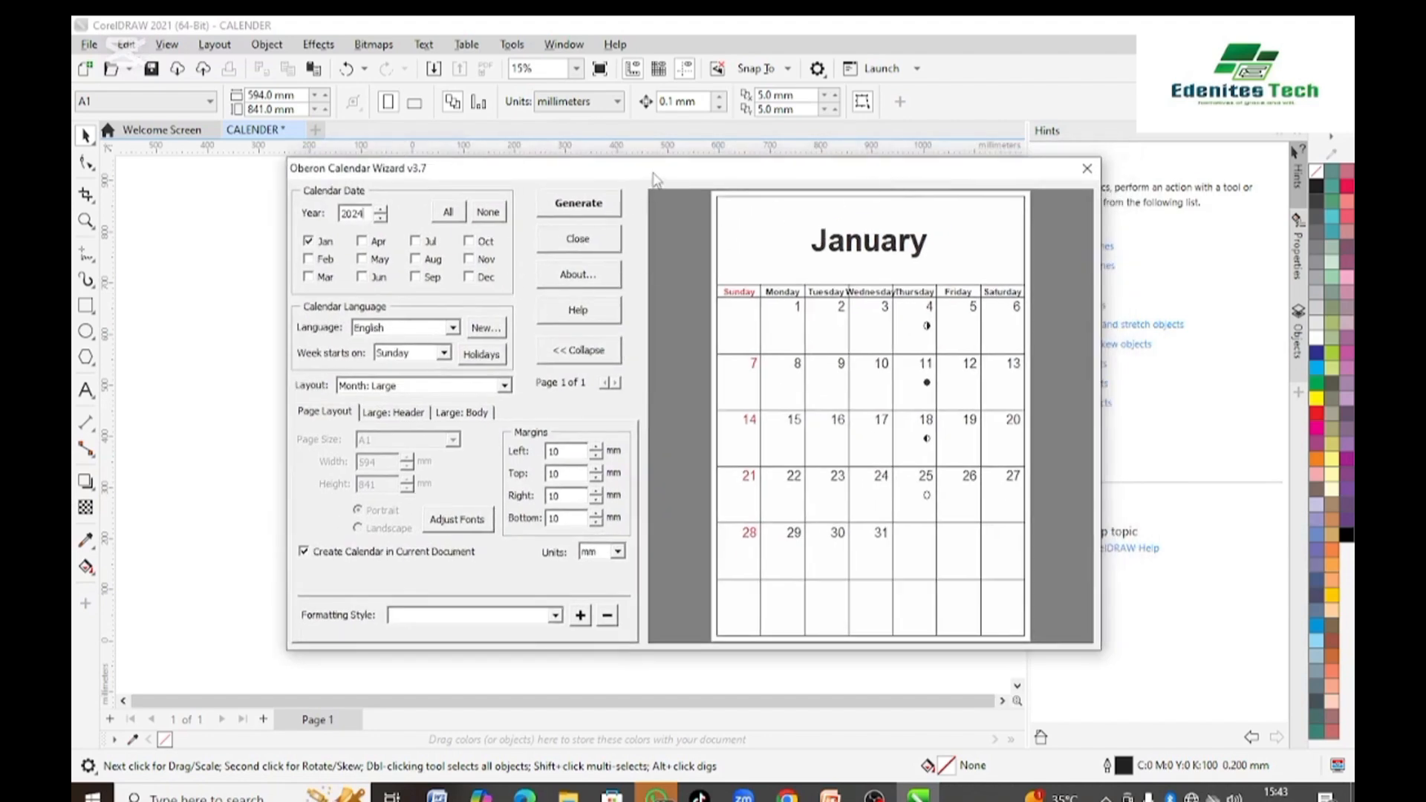
mouse_move(651, 180)
mouse_down()
mouse_move(638, 177)
mouse_move(653, 186)
mouse_up()
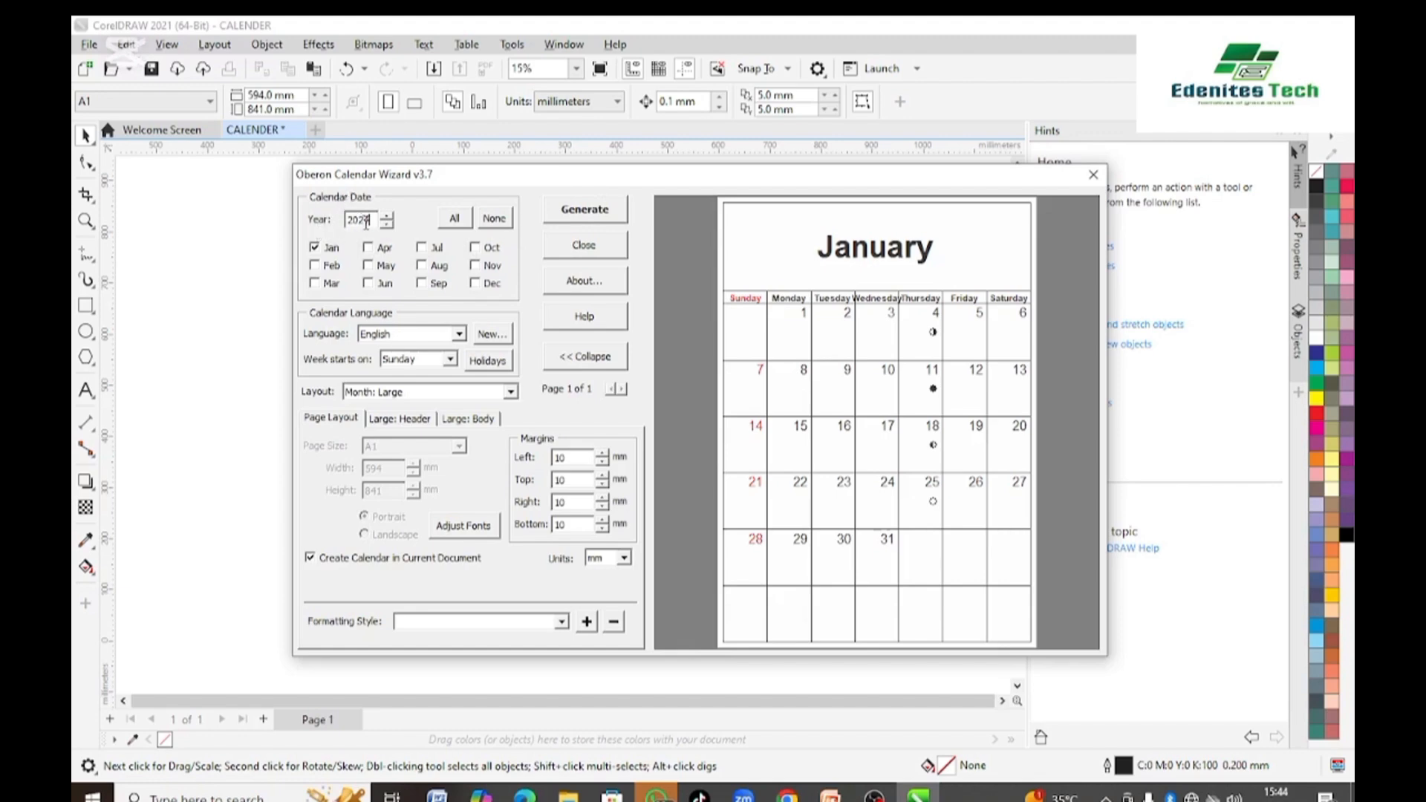
- Try including all months and no months, and toggle January, April and August individually in the calendar
click(455, 220)
click(492, 219)
click(315, 251)
click(315, 248)
click(370, 251)
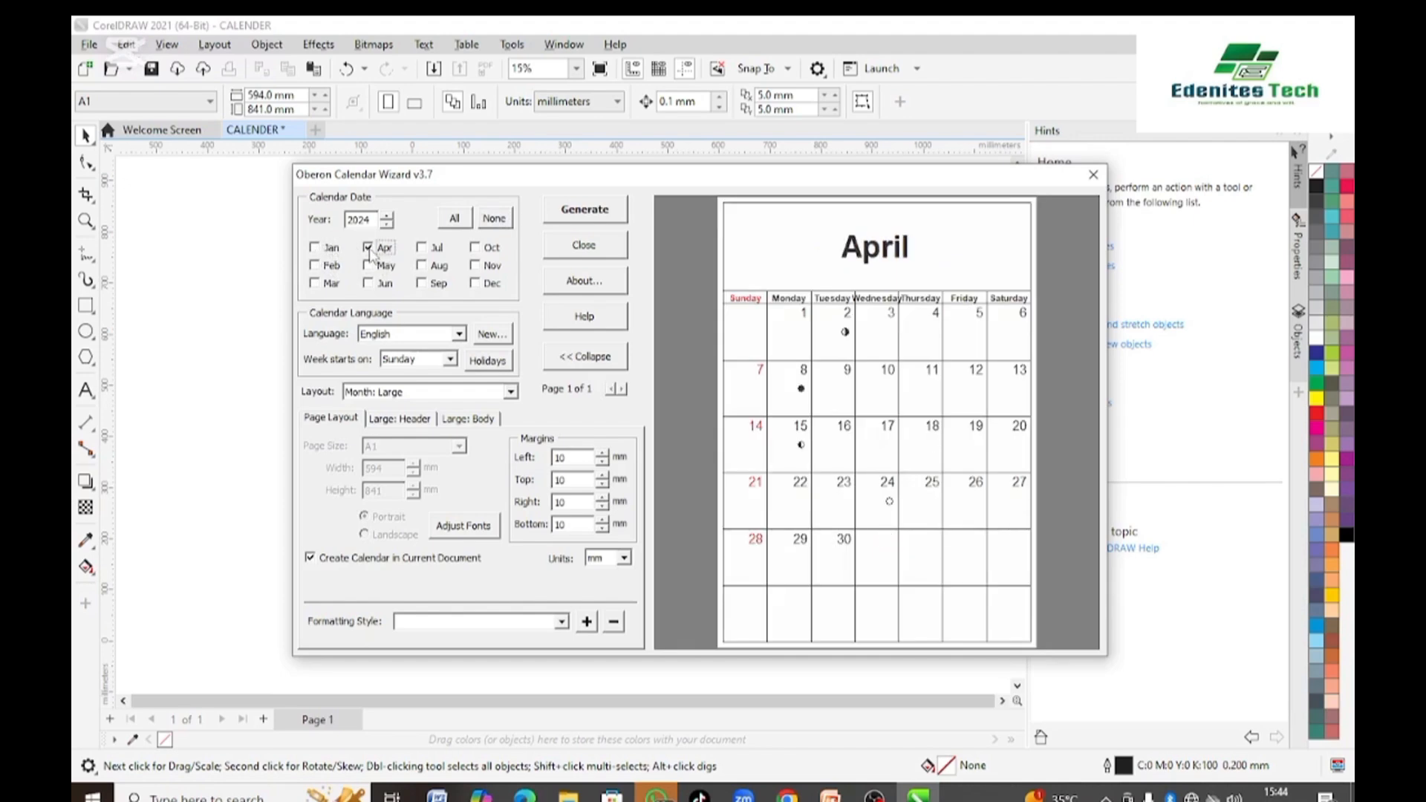
click(369, 250)
click(423, 267)
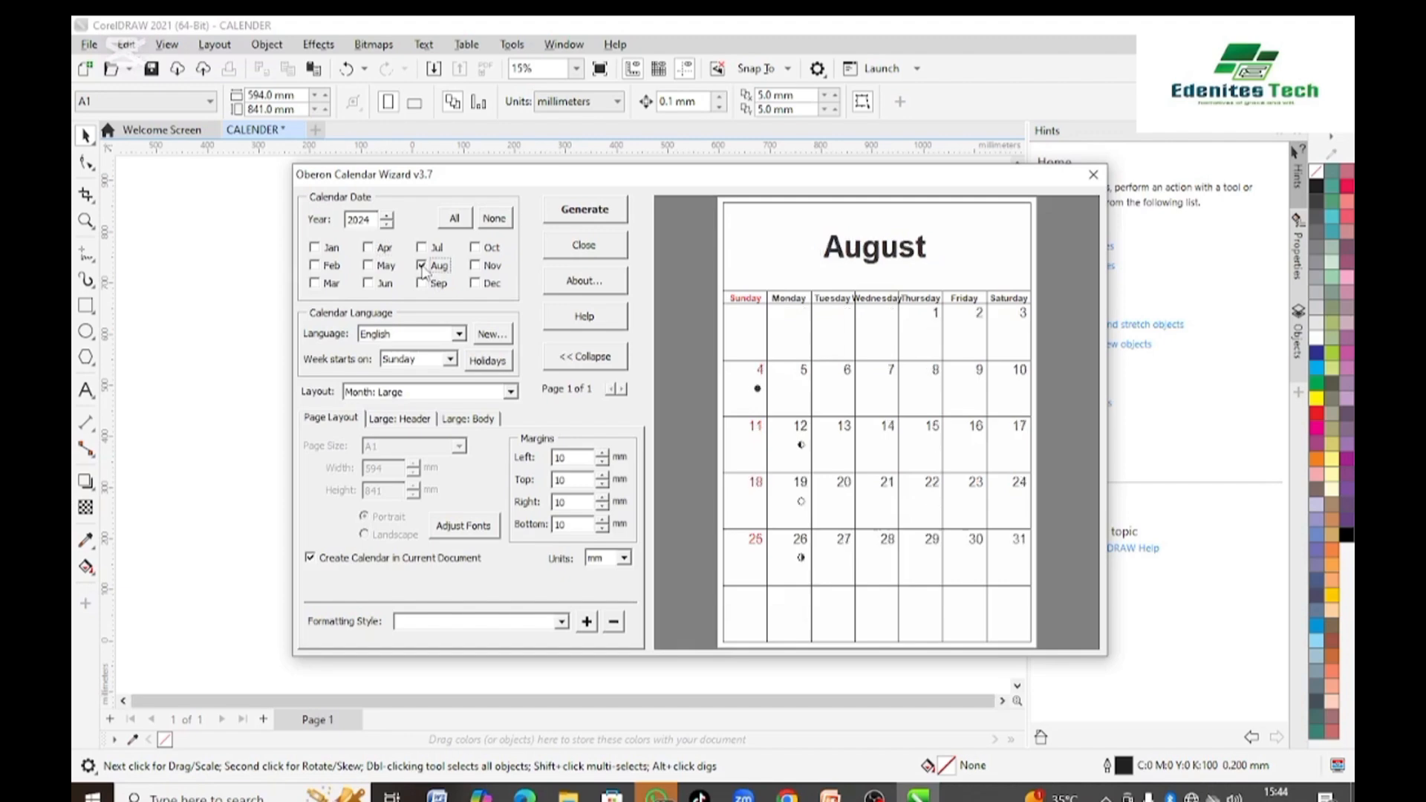
click(423, 268)
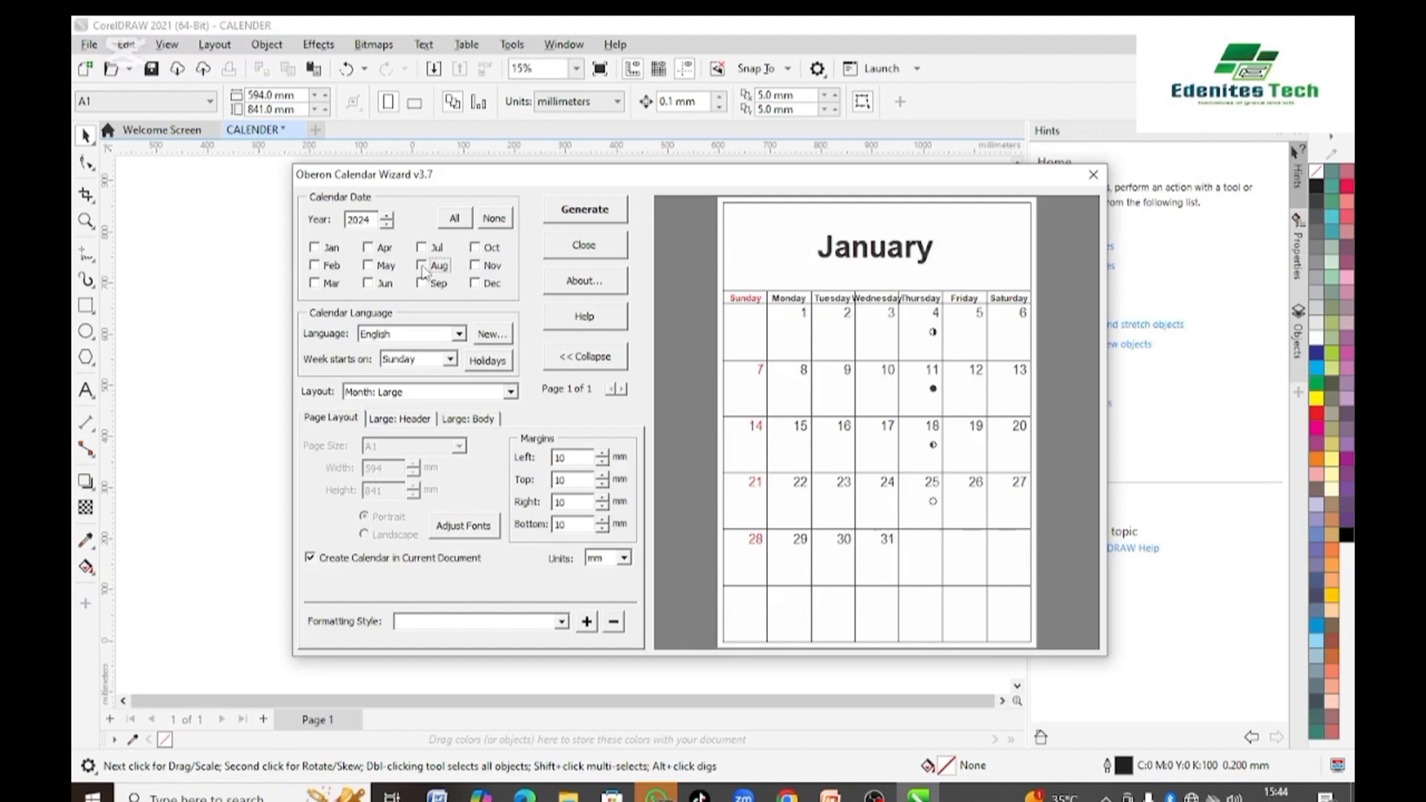
- Include all twelve months in the calendar
click(318, 250)
click(456, 220)
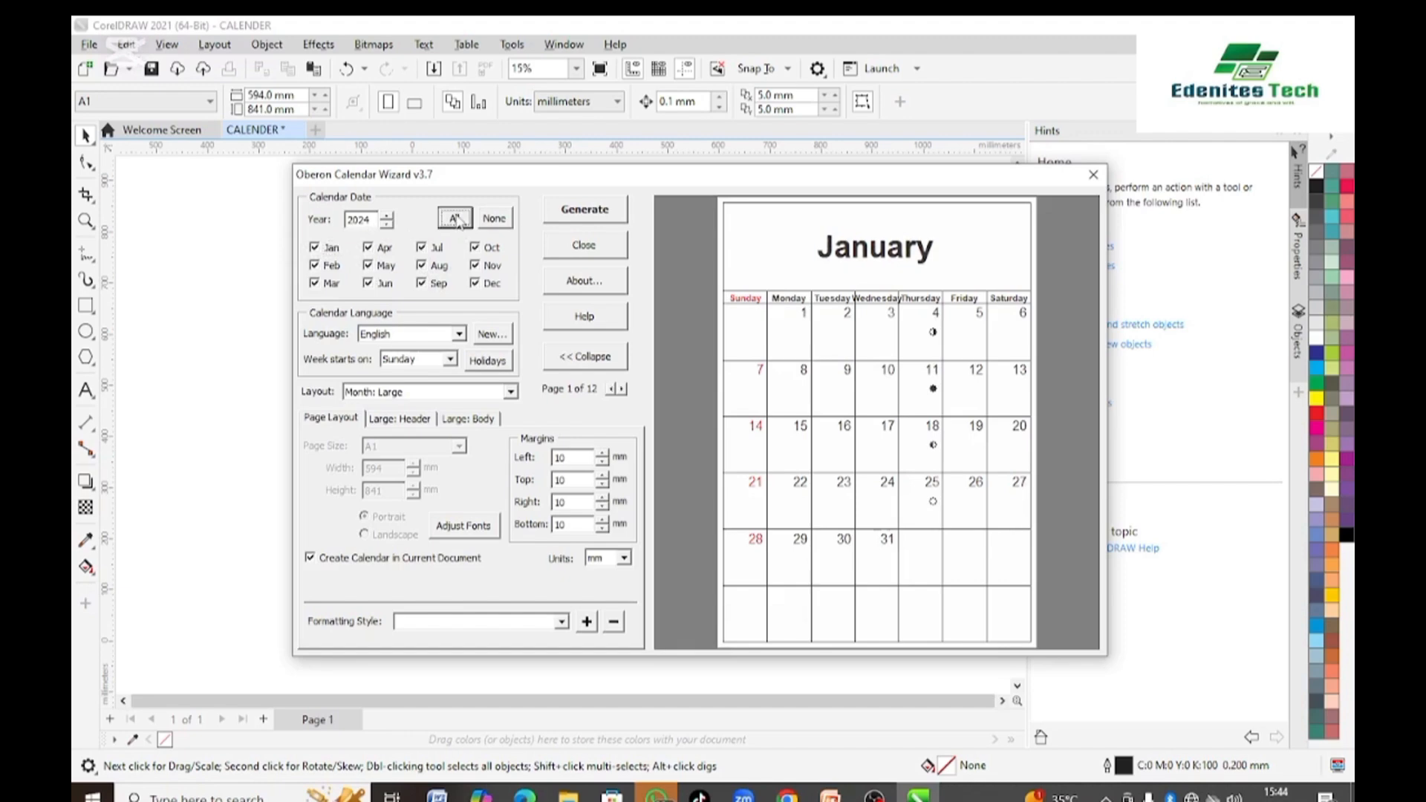
- Try French as the calendar language and switch it back to English
click(460, 334)
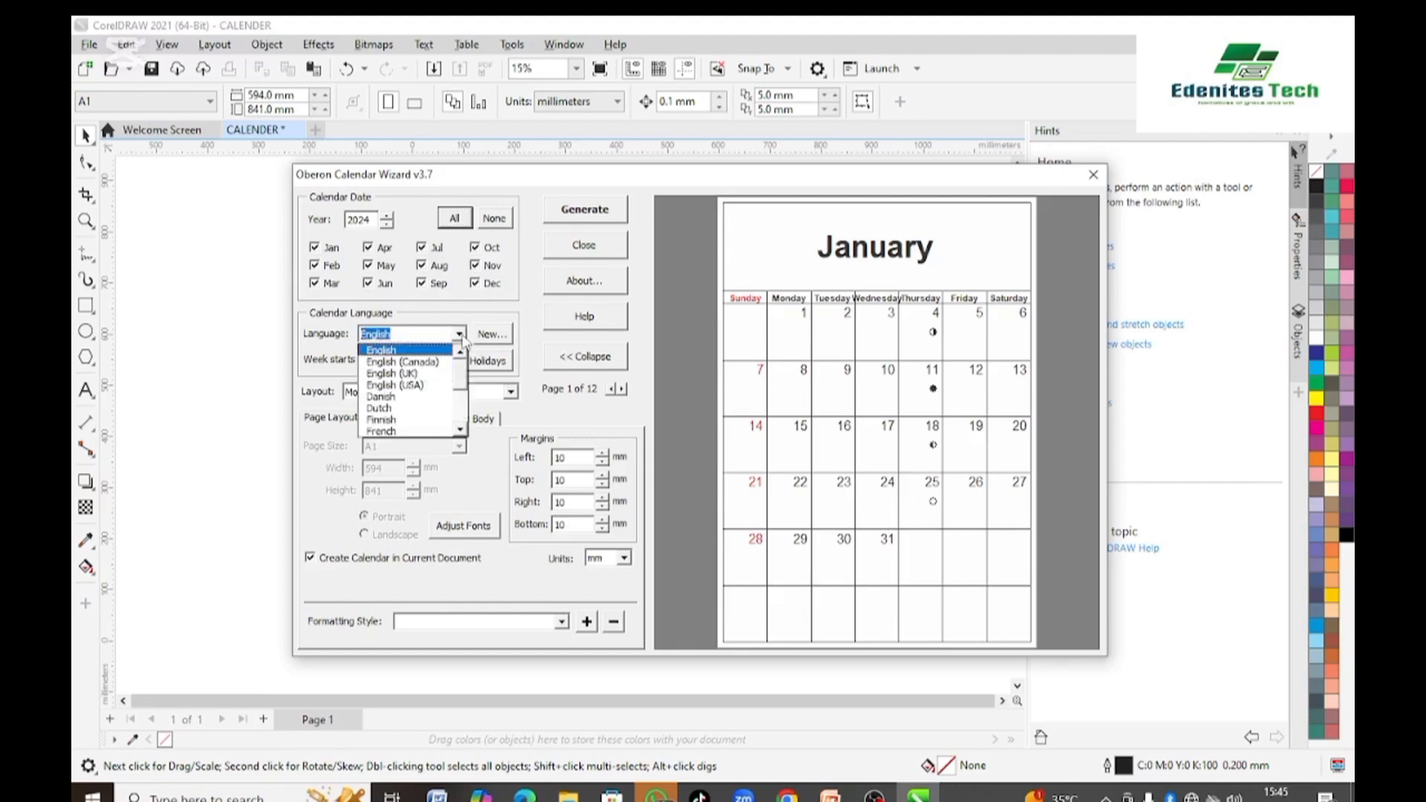
click(397, 432)
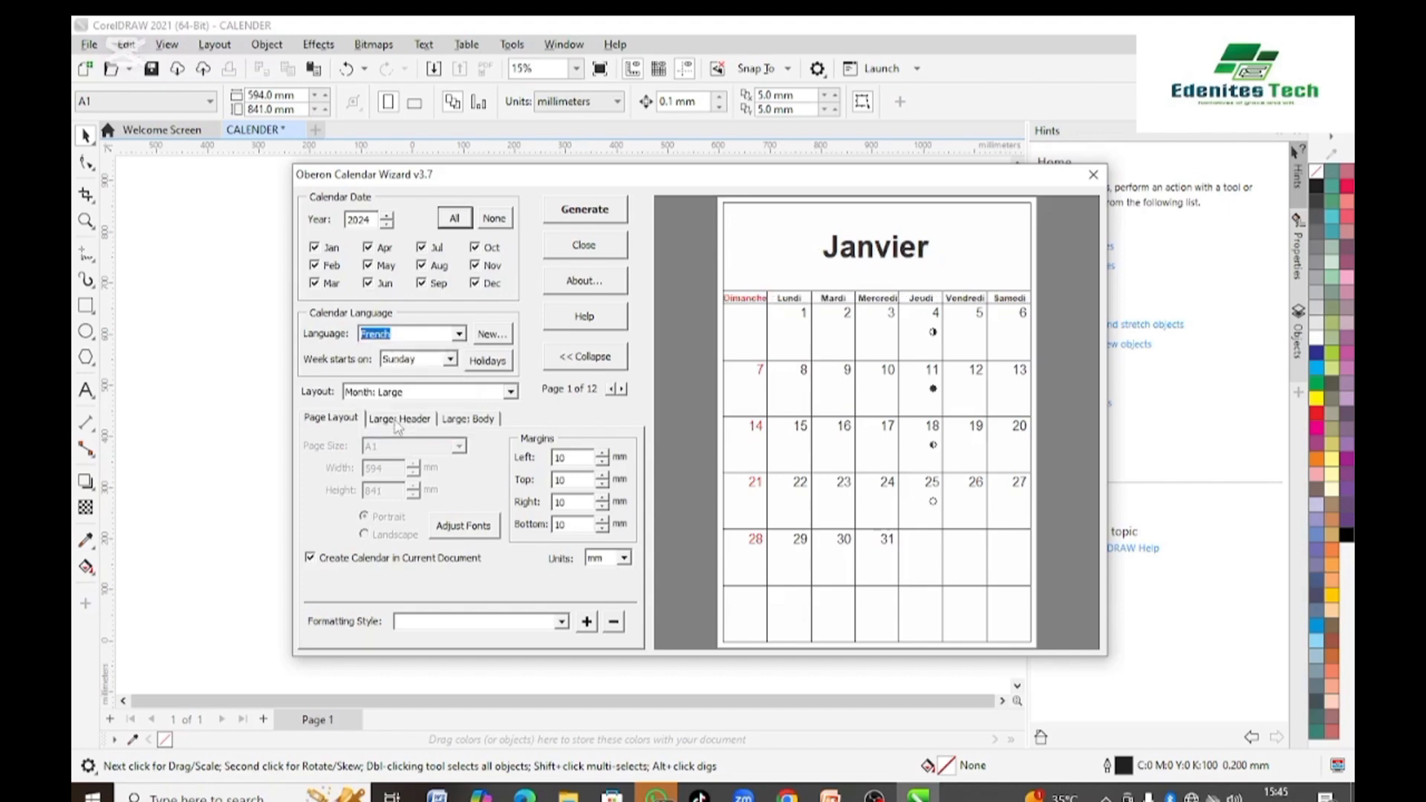
click(459, 334)
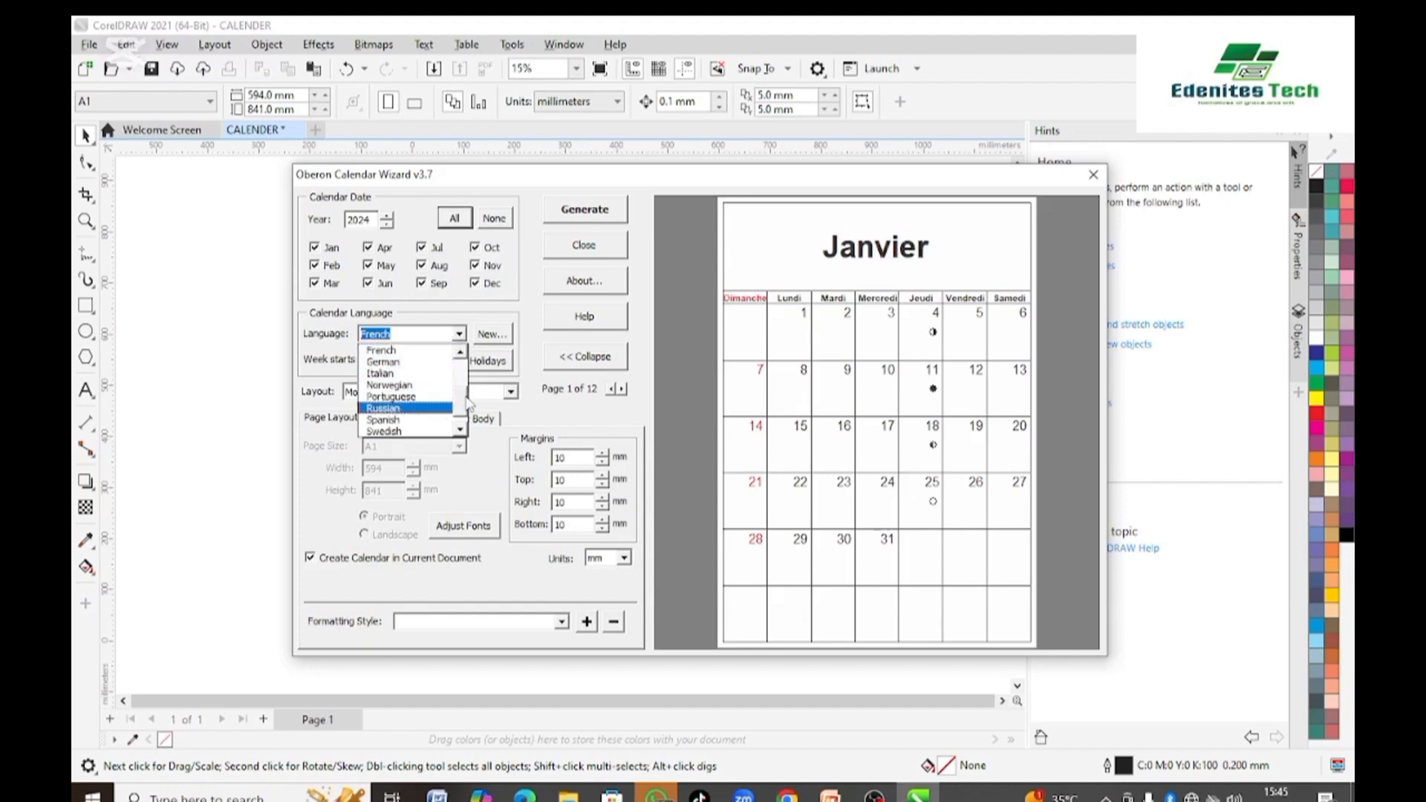
scroll(420, 386, up, 3)
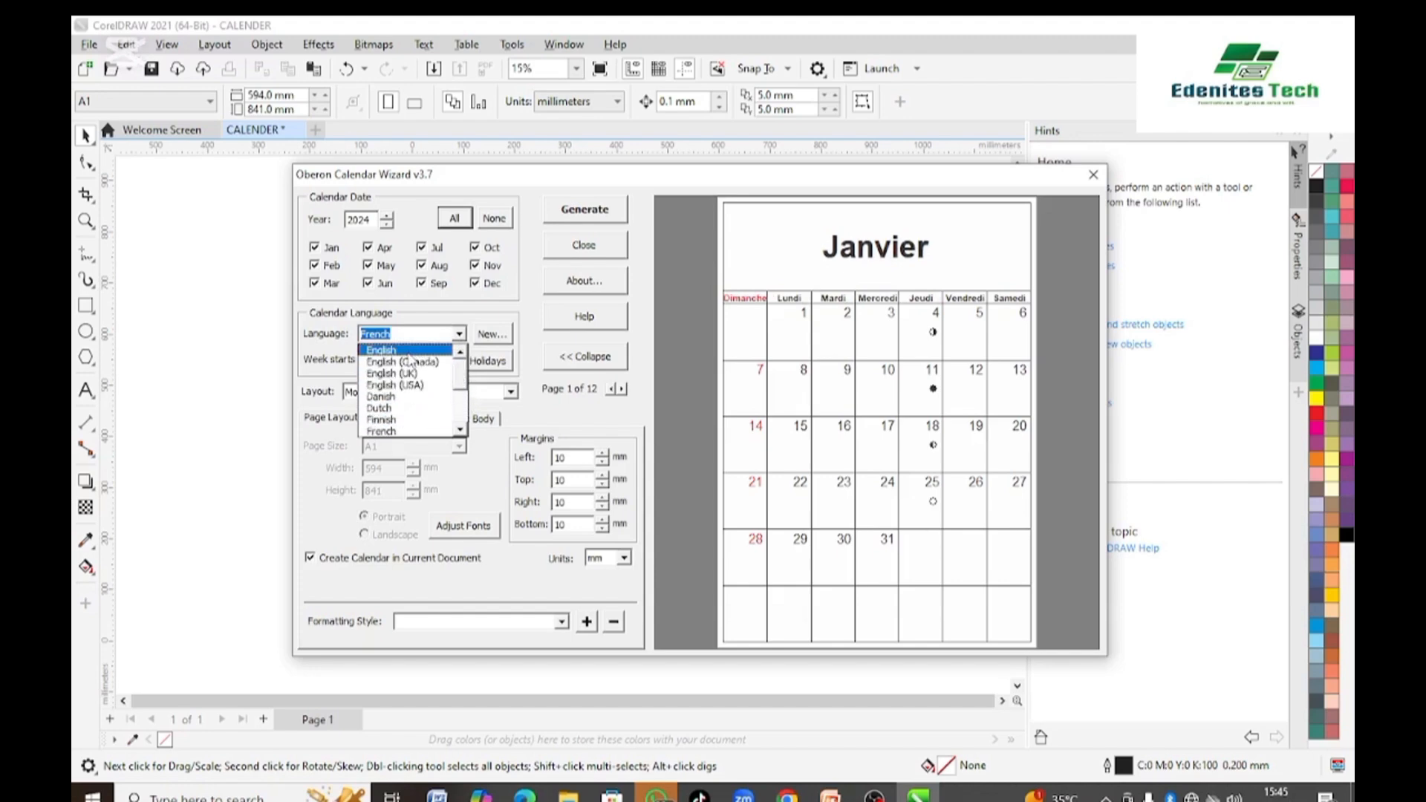
click(408, 351)
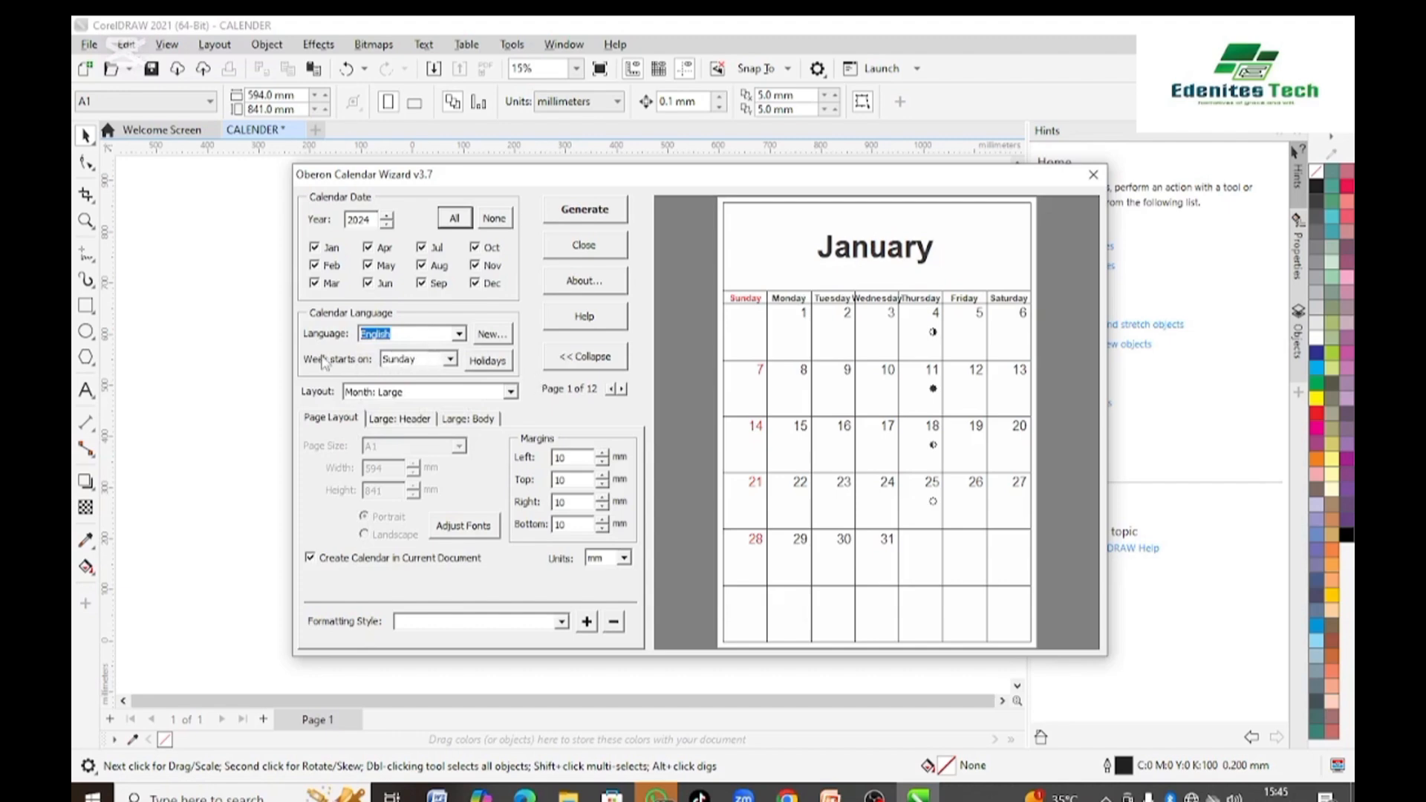
- Try Monday as the first day of the calendar week and set it back to Sunday
click(450, 360)
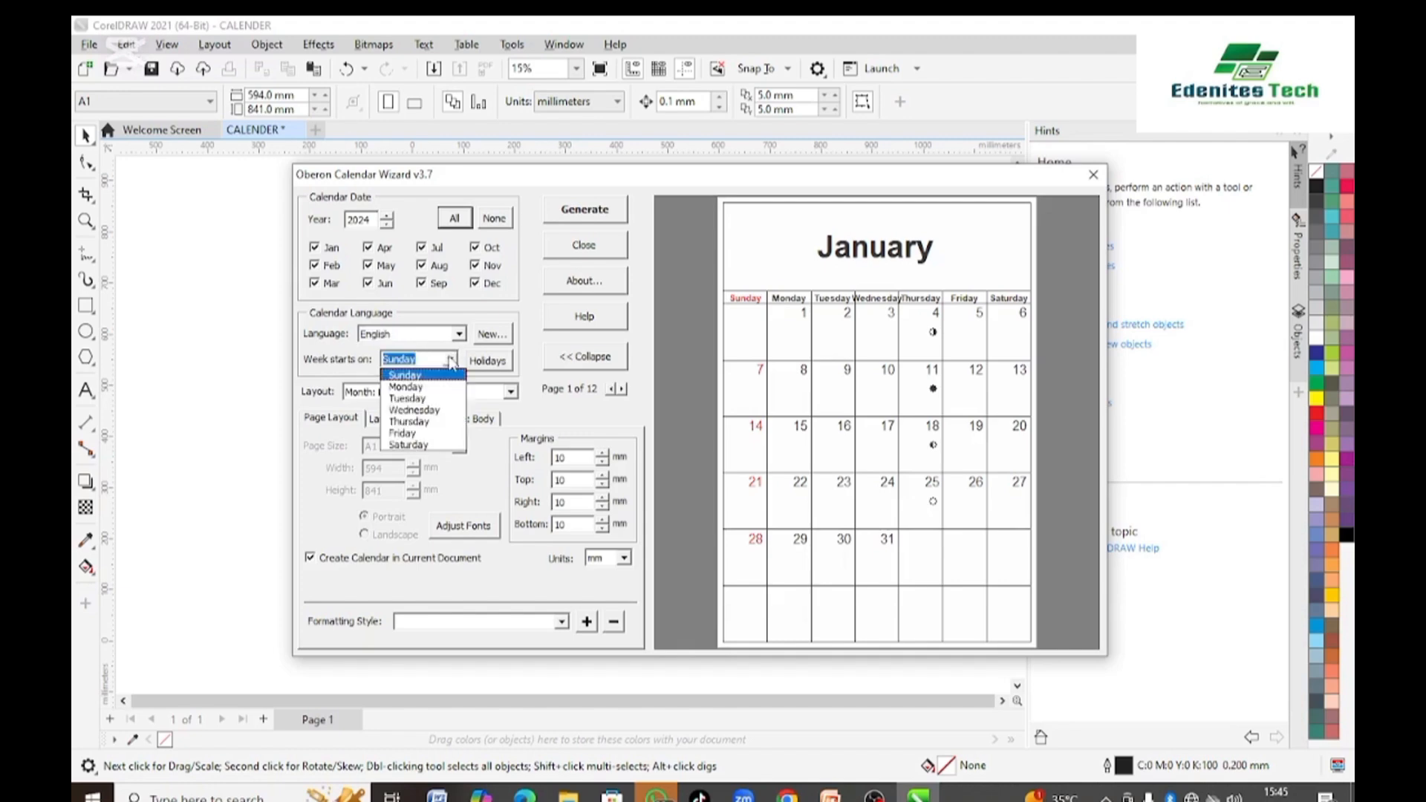
click(410, 388)
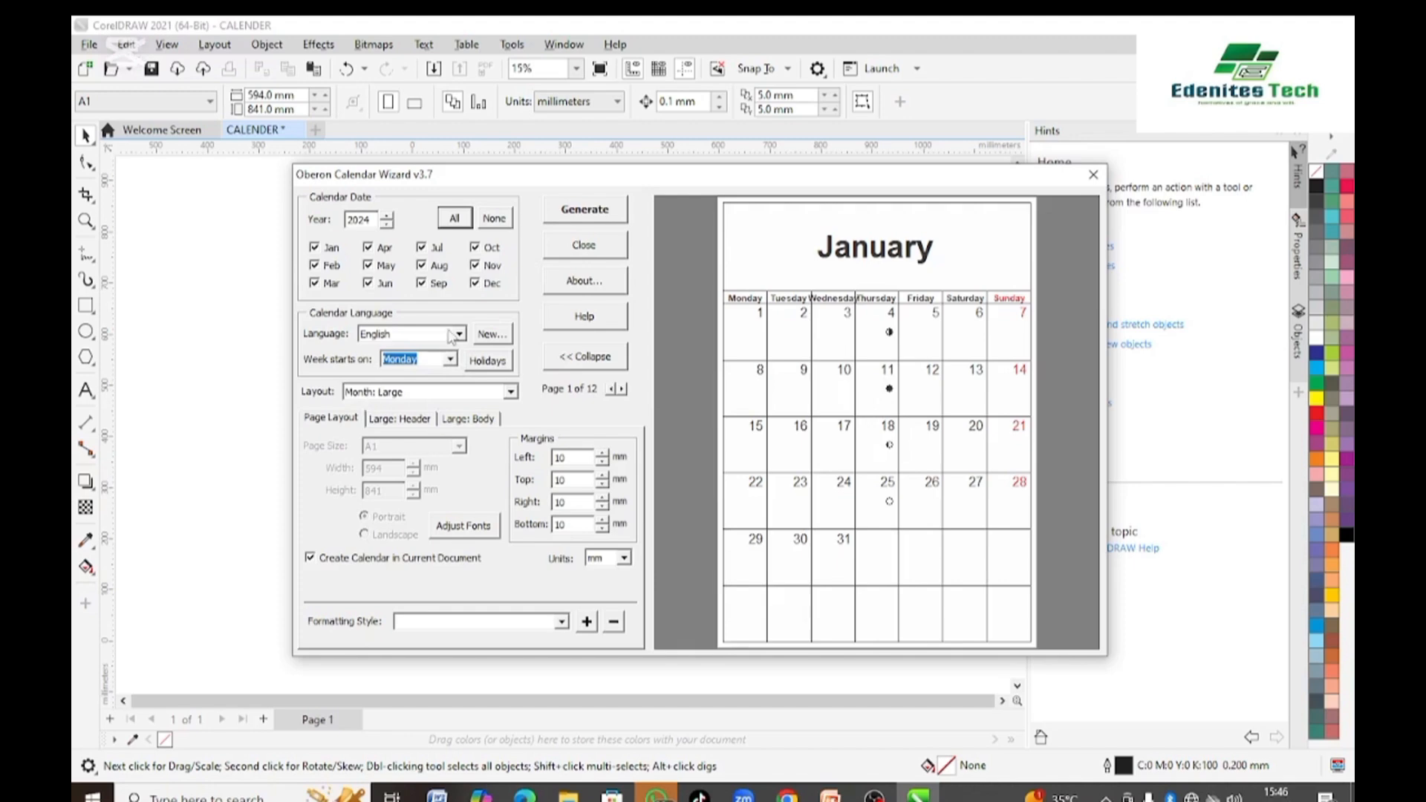
click(451, 360)
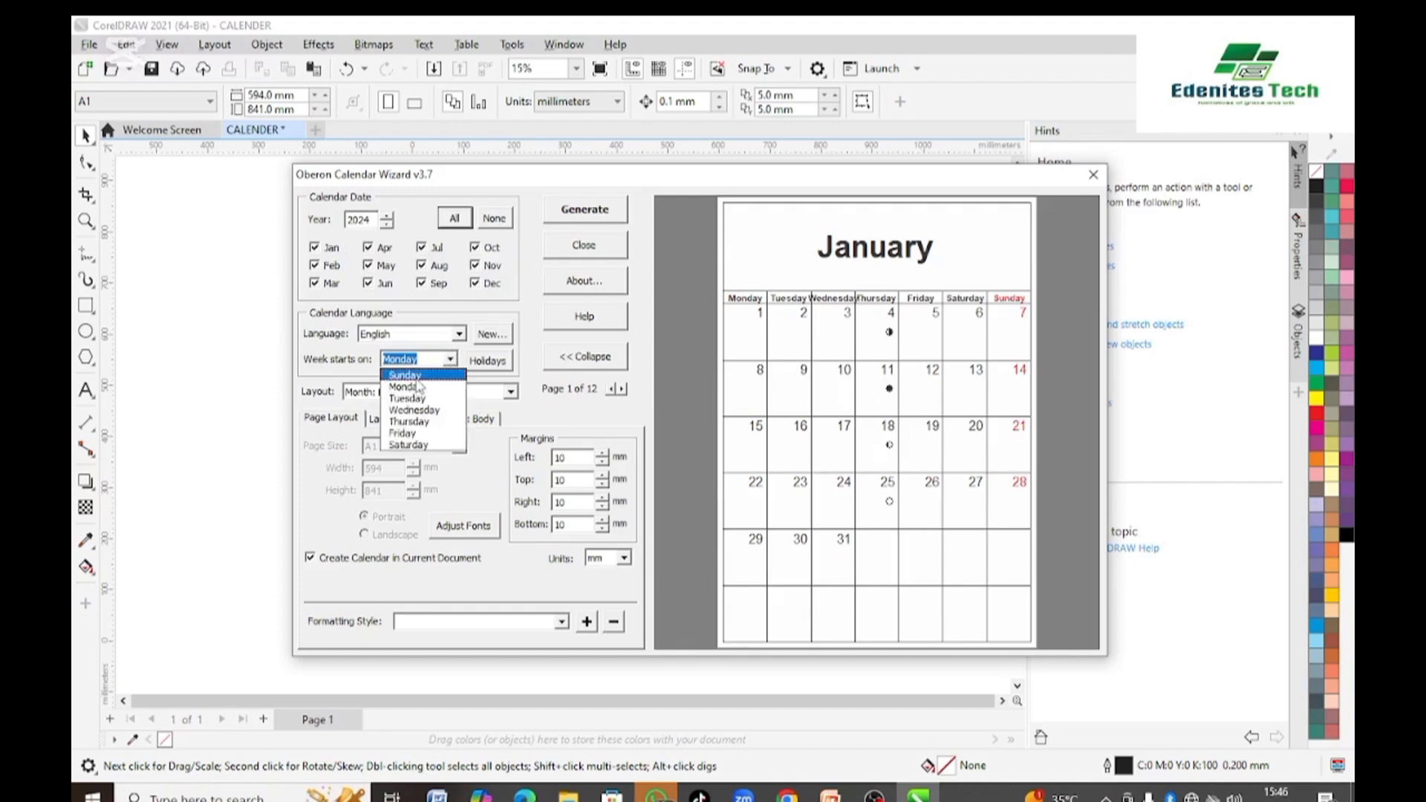
click(418, 377)
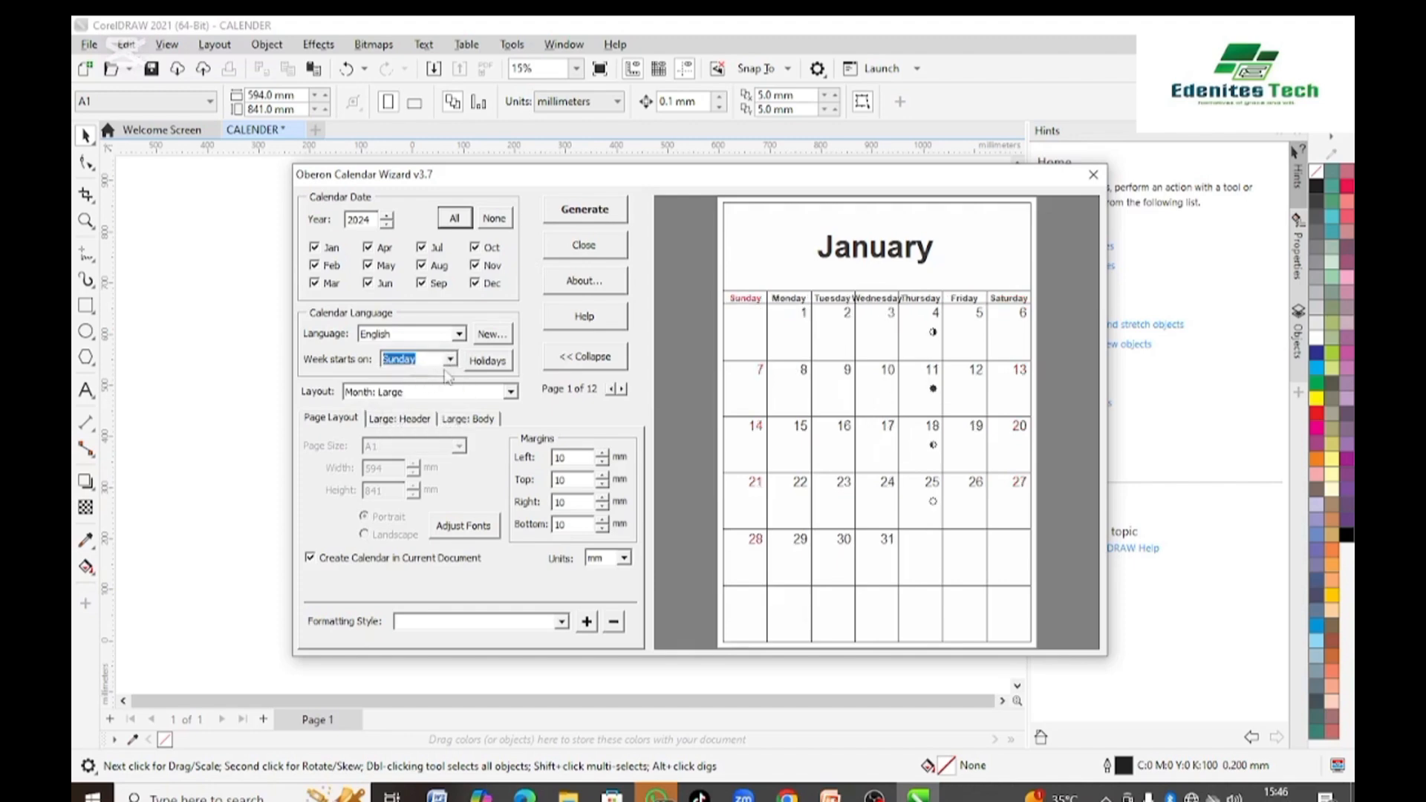
- Define a holiday named Birthday on the preset January day for the English calendar
click(487, 363)
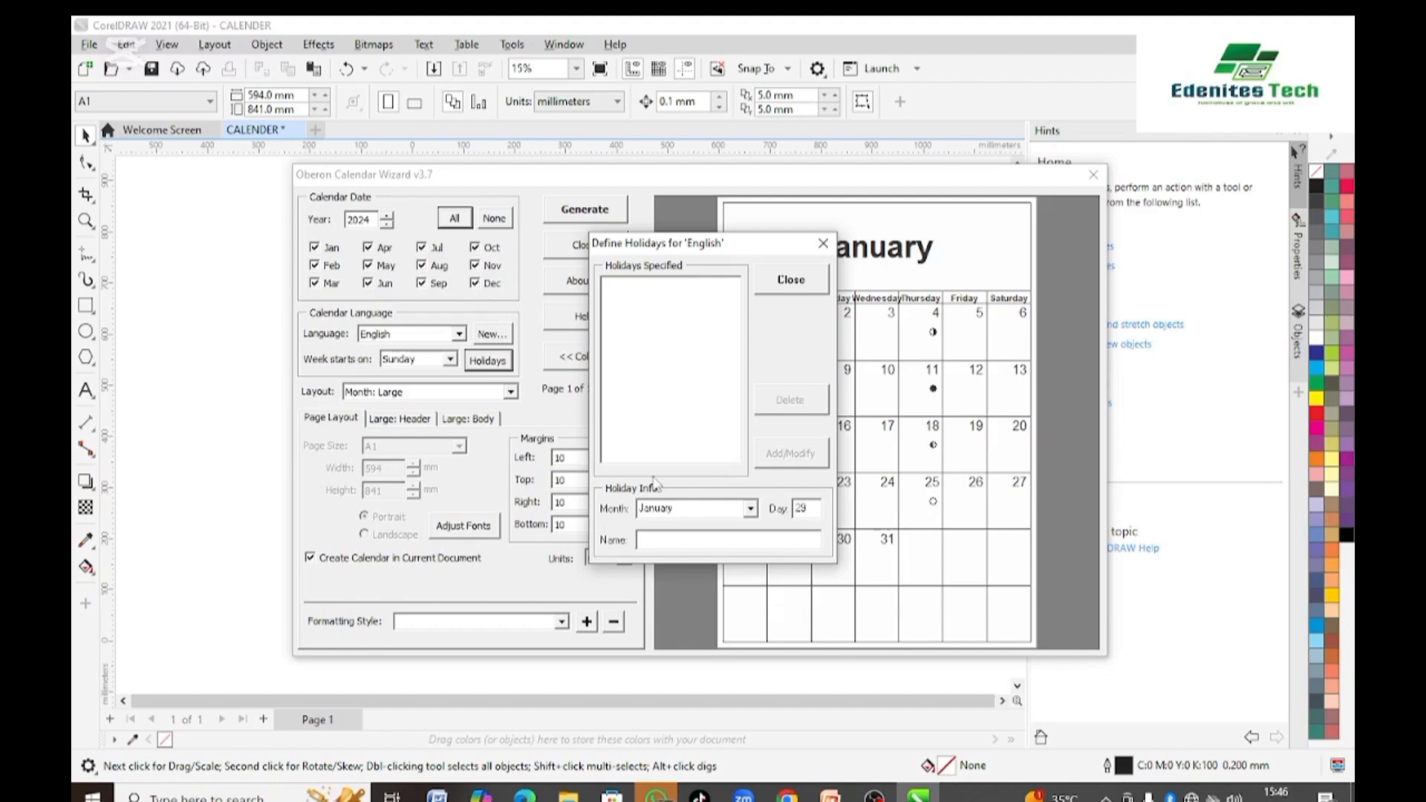
click(717, 540)
text(E)
click(792, 458)
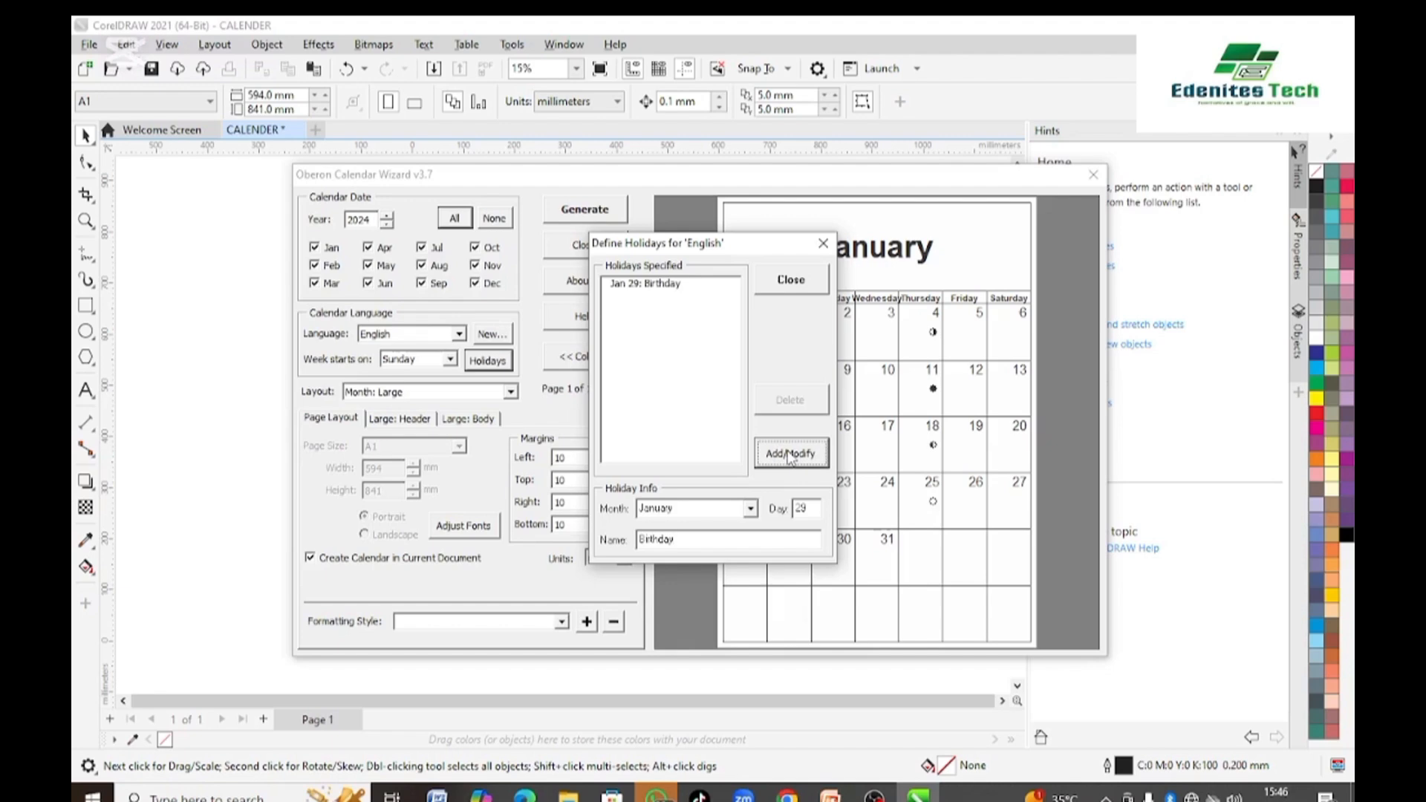
click(792, 281)
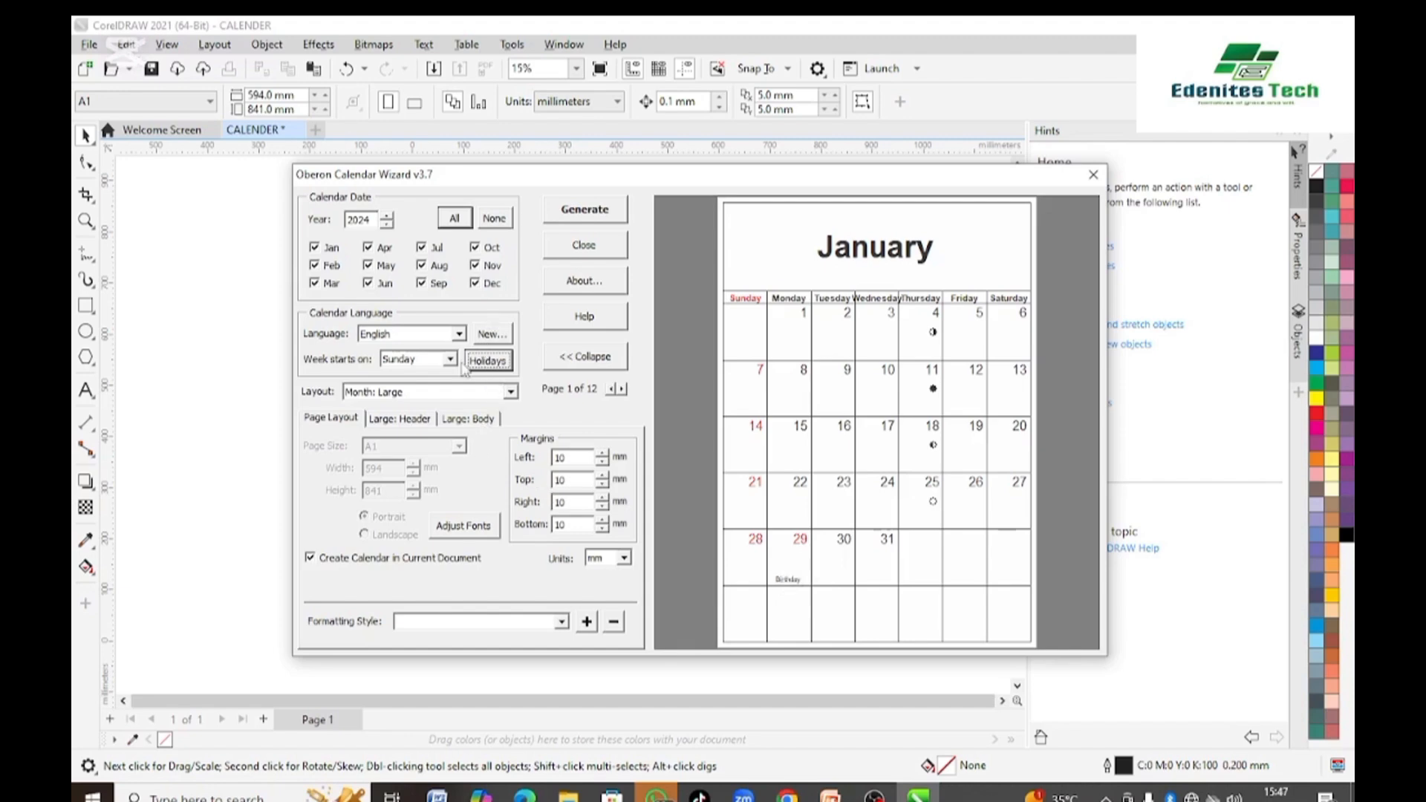
- Try the Month: Large + 2 Small layout and set the calendar layout to Year: Image + 12 Small [Top/Bottom]
click(510, 392)
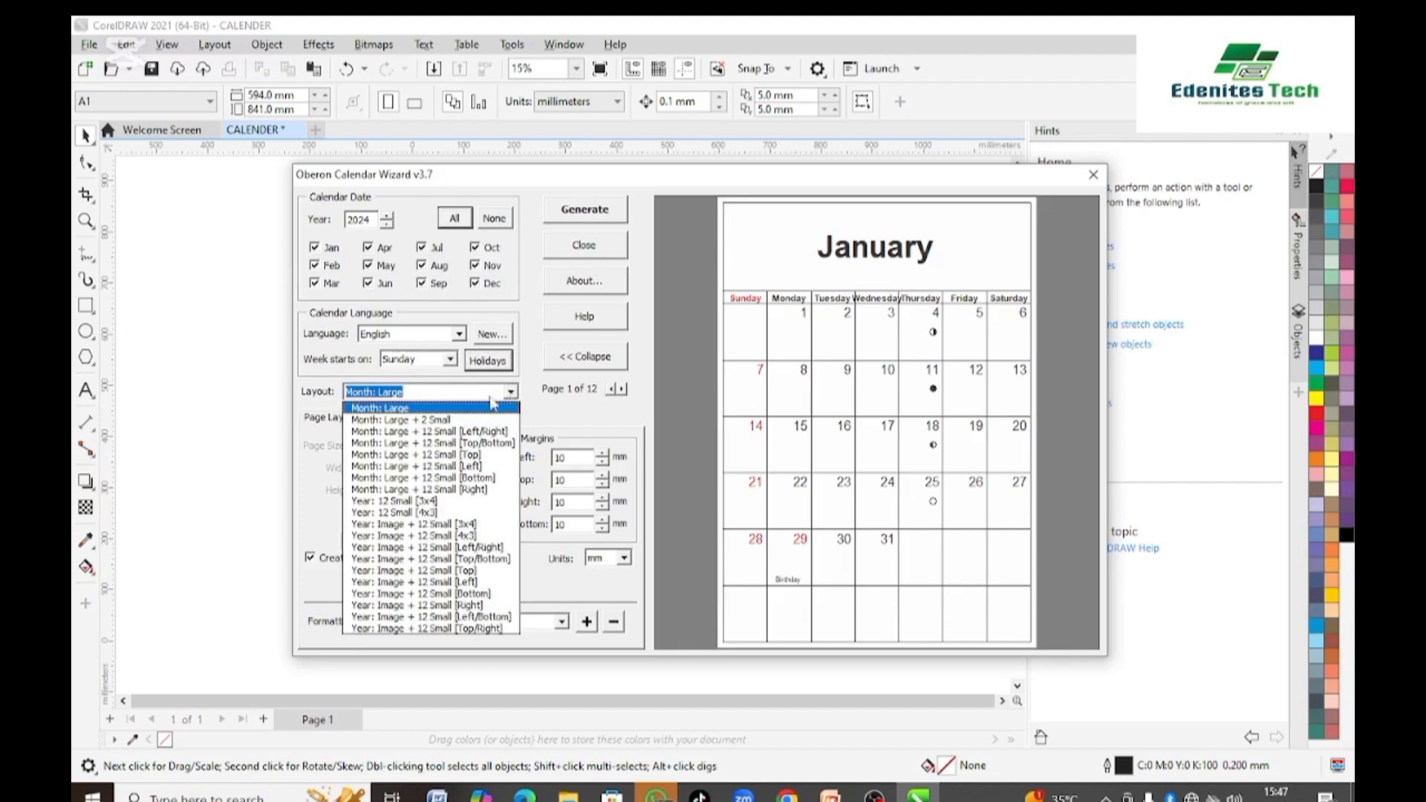
click(416, 421)
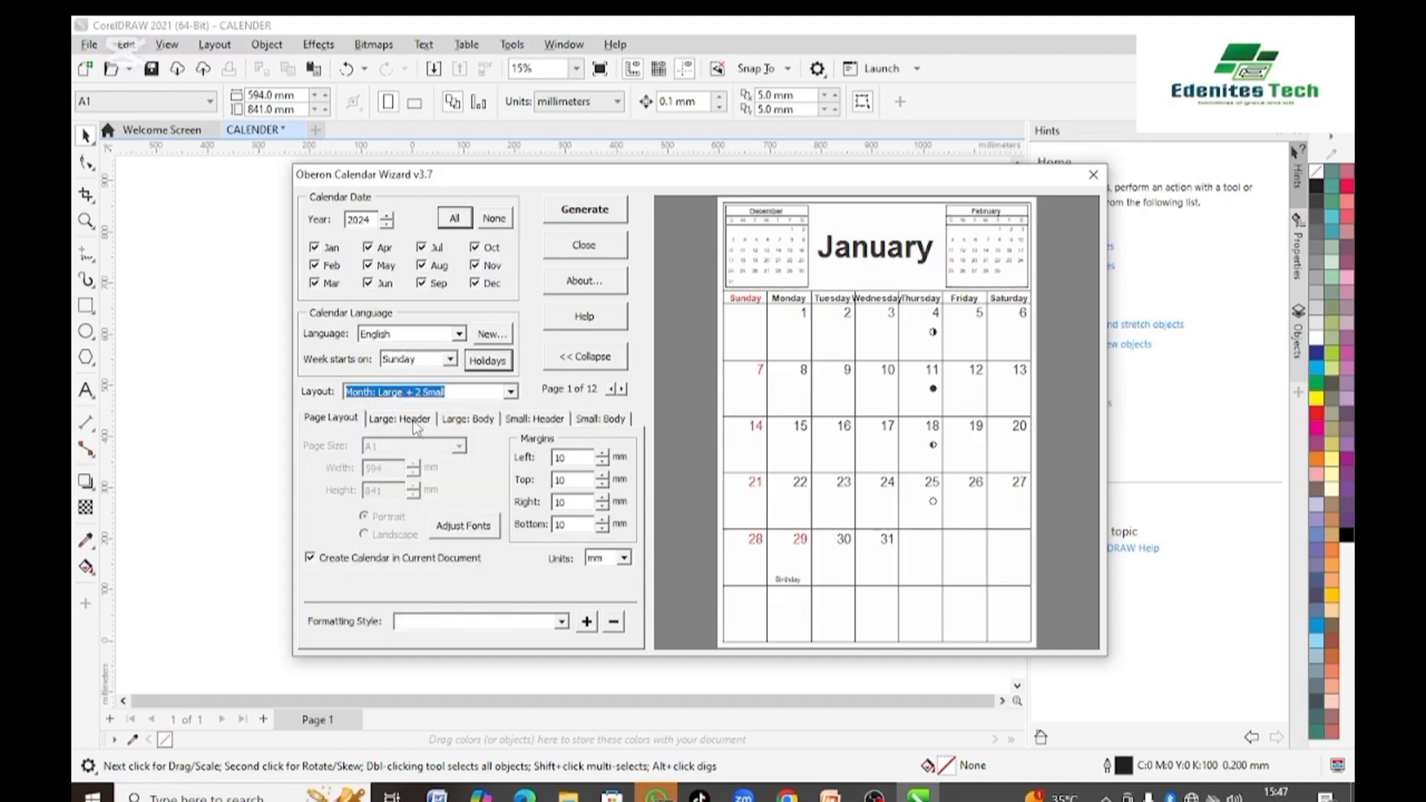
click(512, 393)
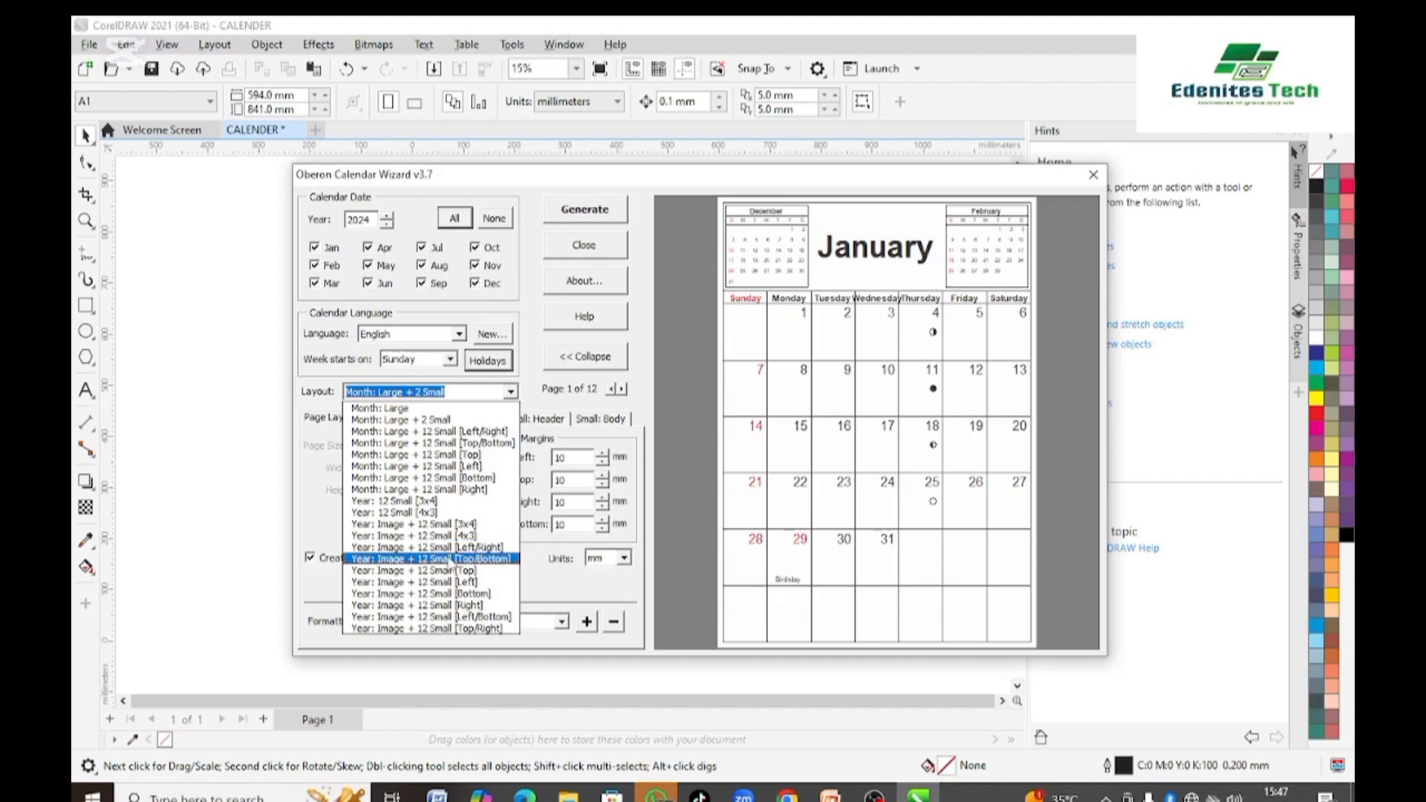
click(452, 559)
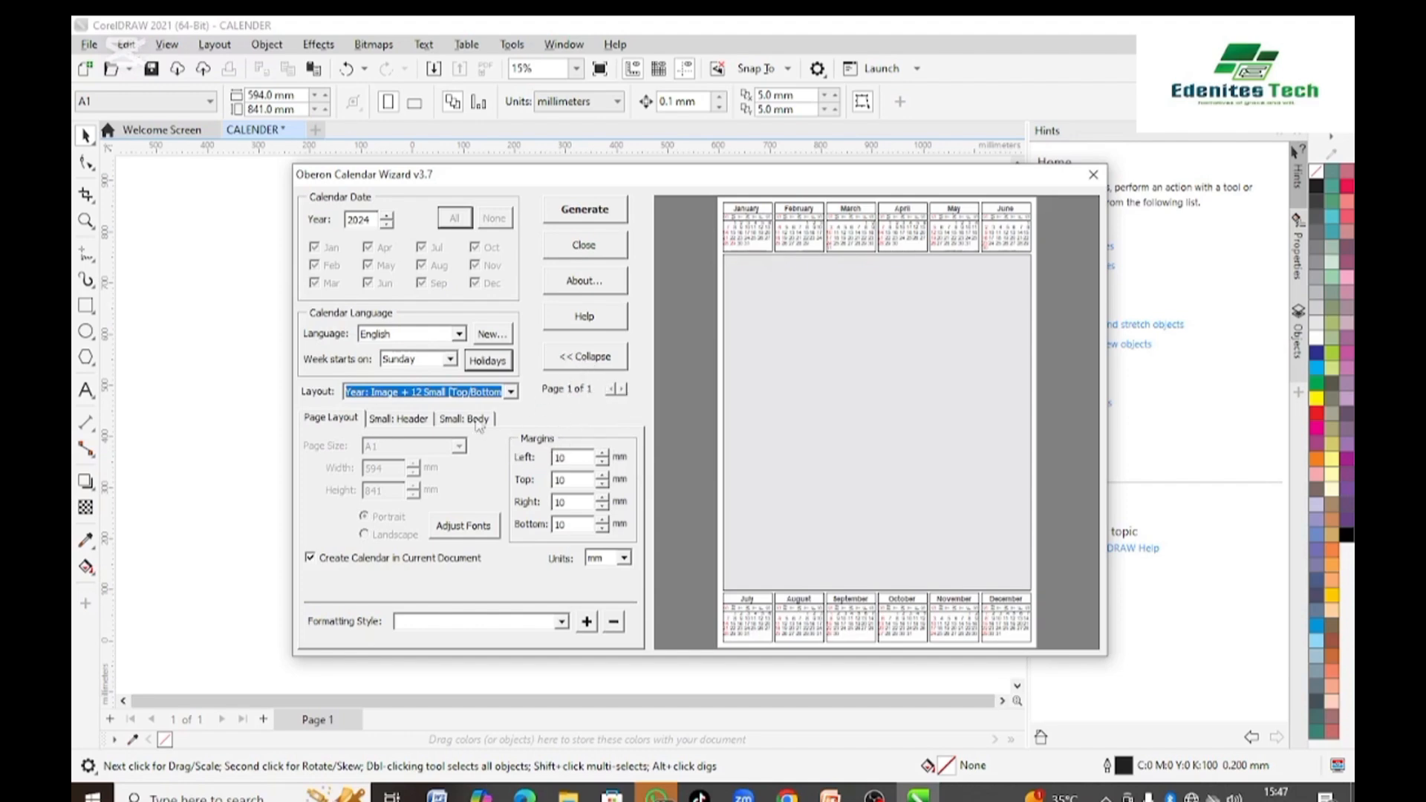
- Examine the page layout, small header and small body settings, including the color choices for the title text
click(344, 421)
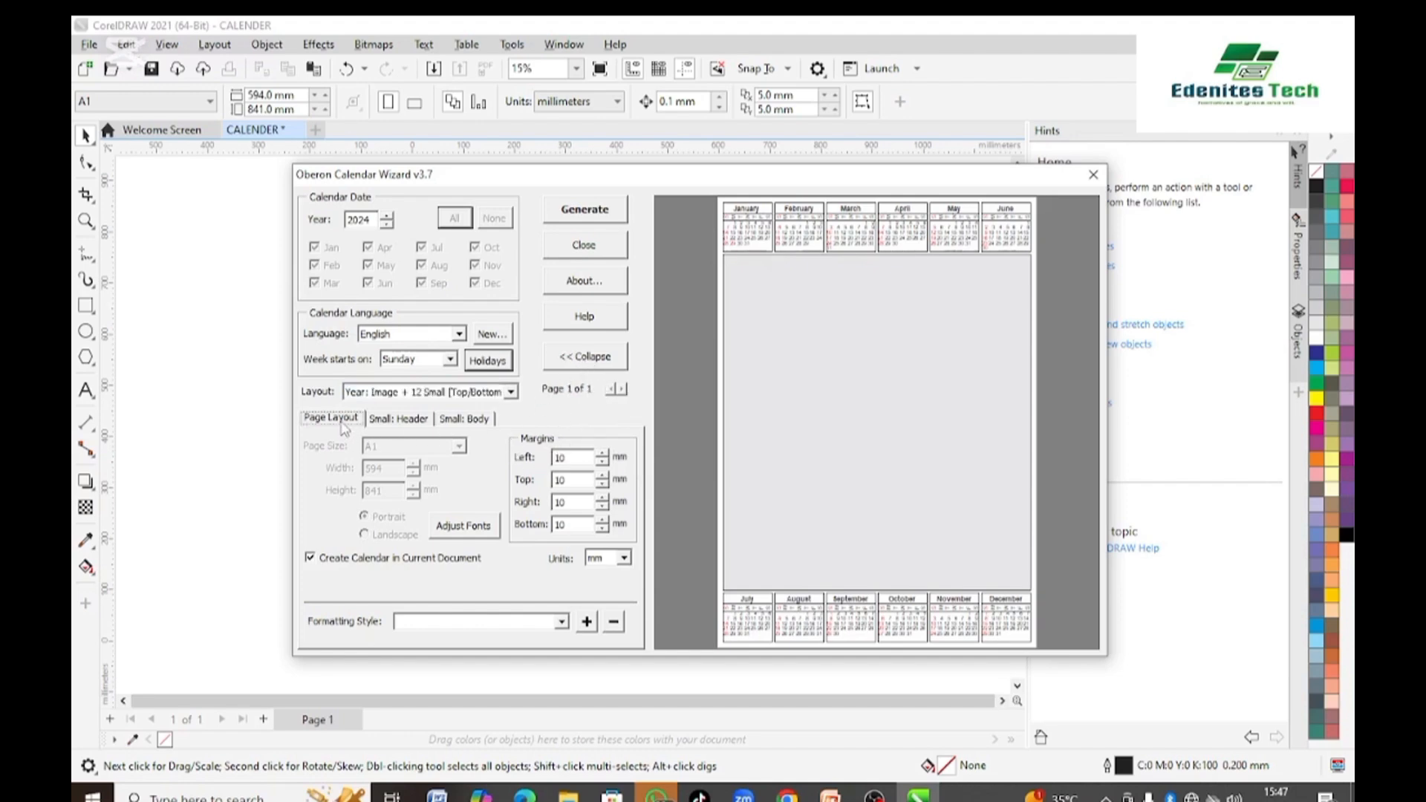
click(398, 419)
click(464, 419)
click(408, 421)
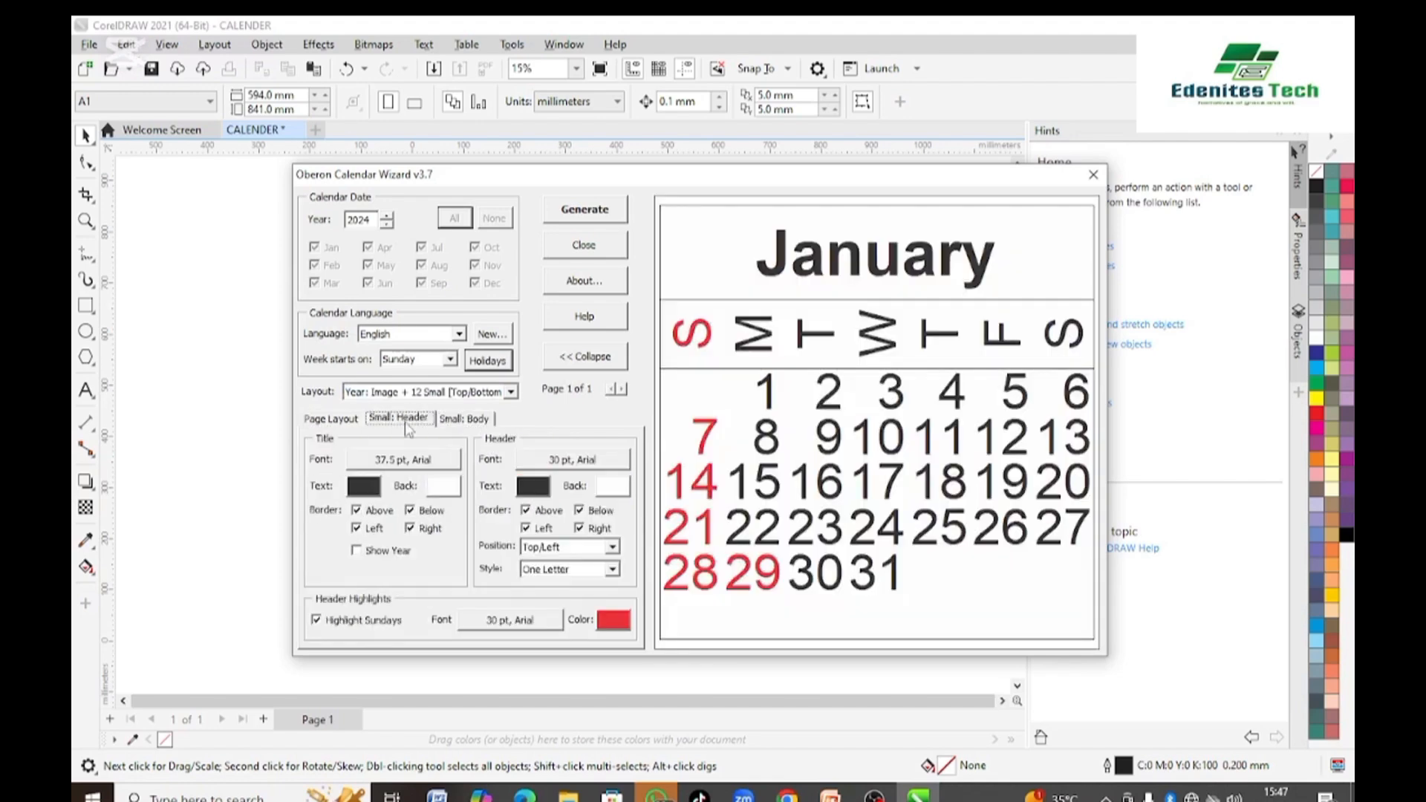
click(342, 420)
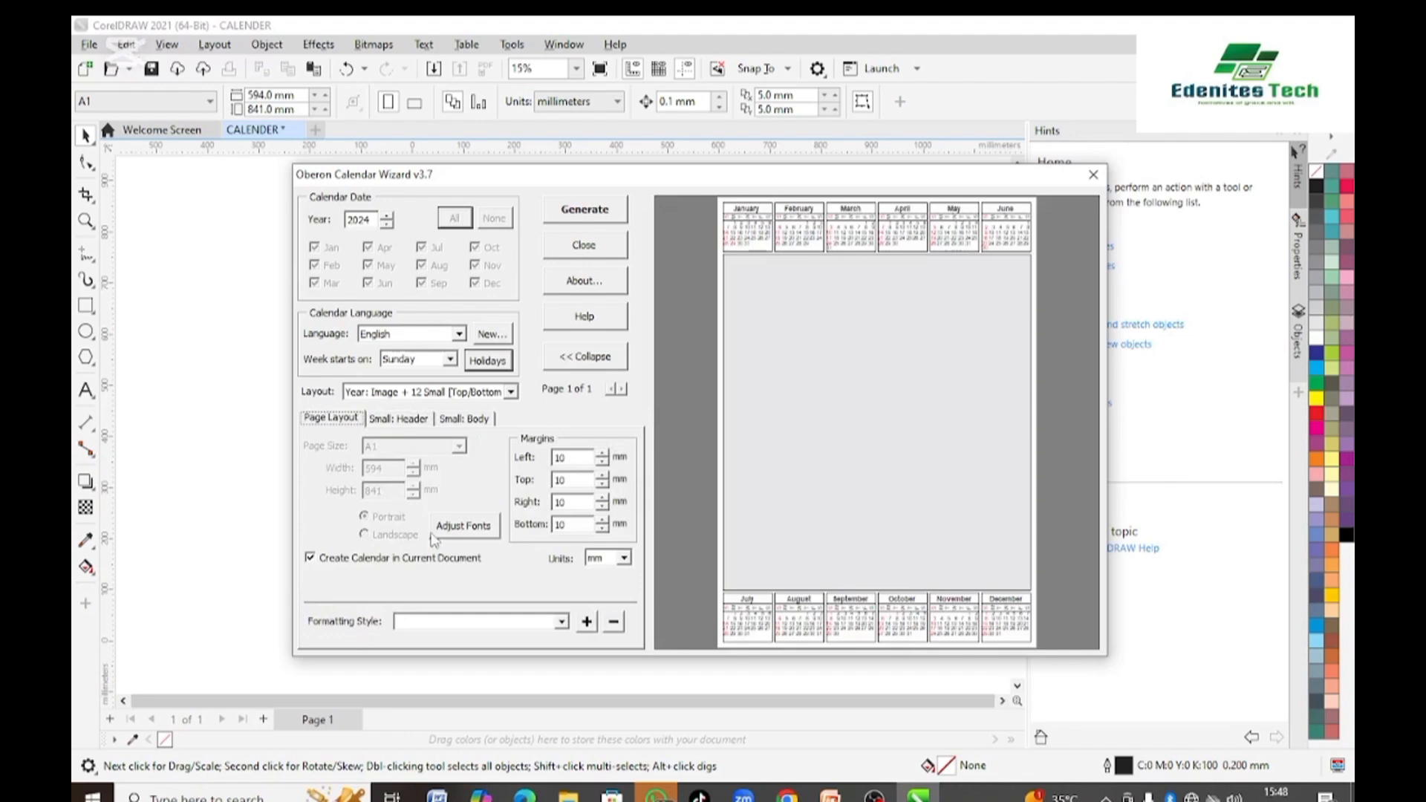
click(391, 419)
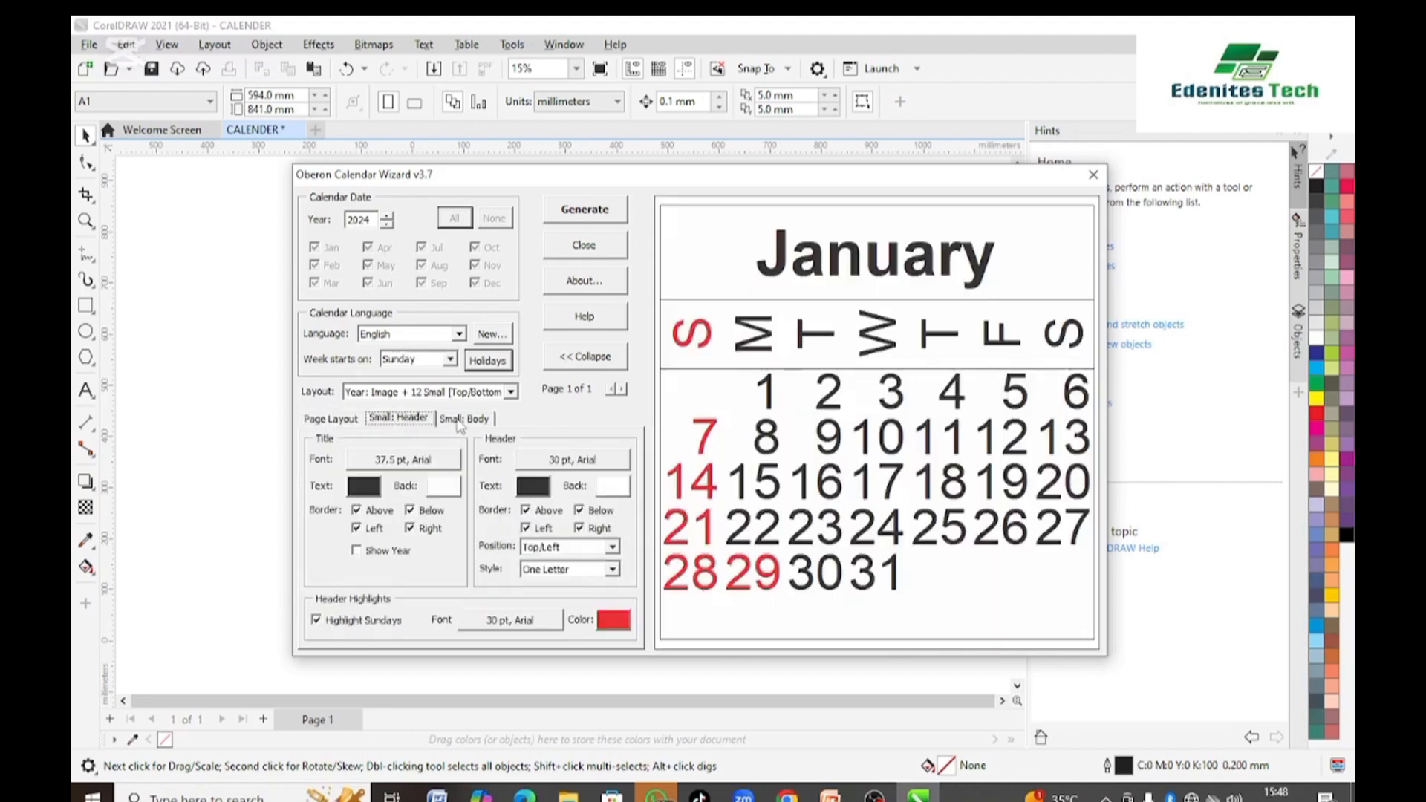
click(460, 421)
click(410, 420)
click(465, 420)
click(417, 420)
click(368, 490)
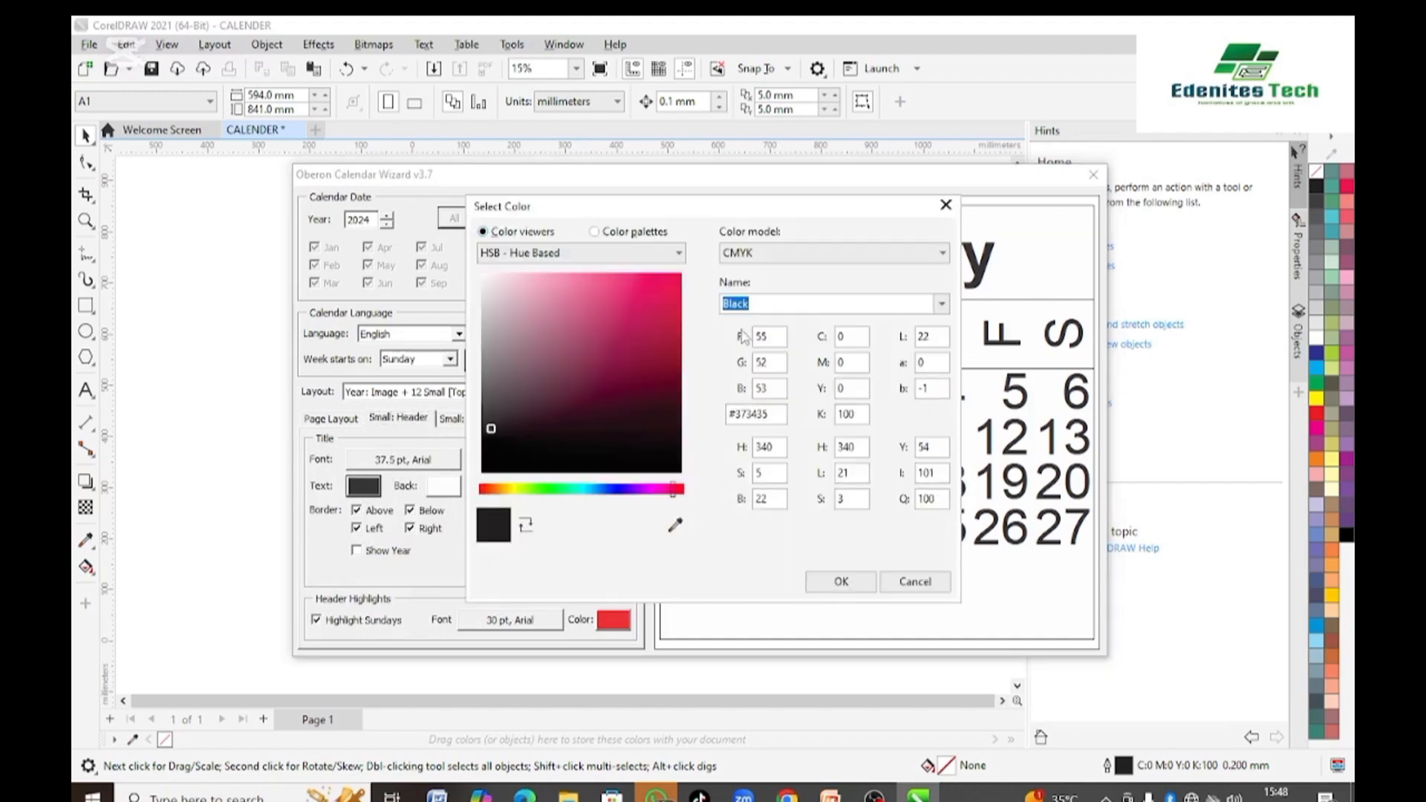
click(946, 205)
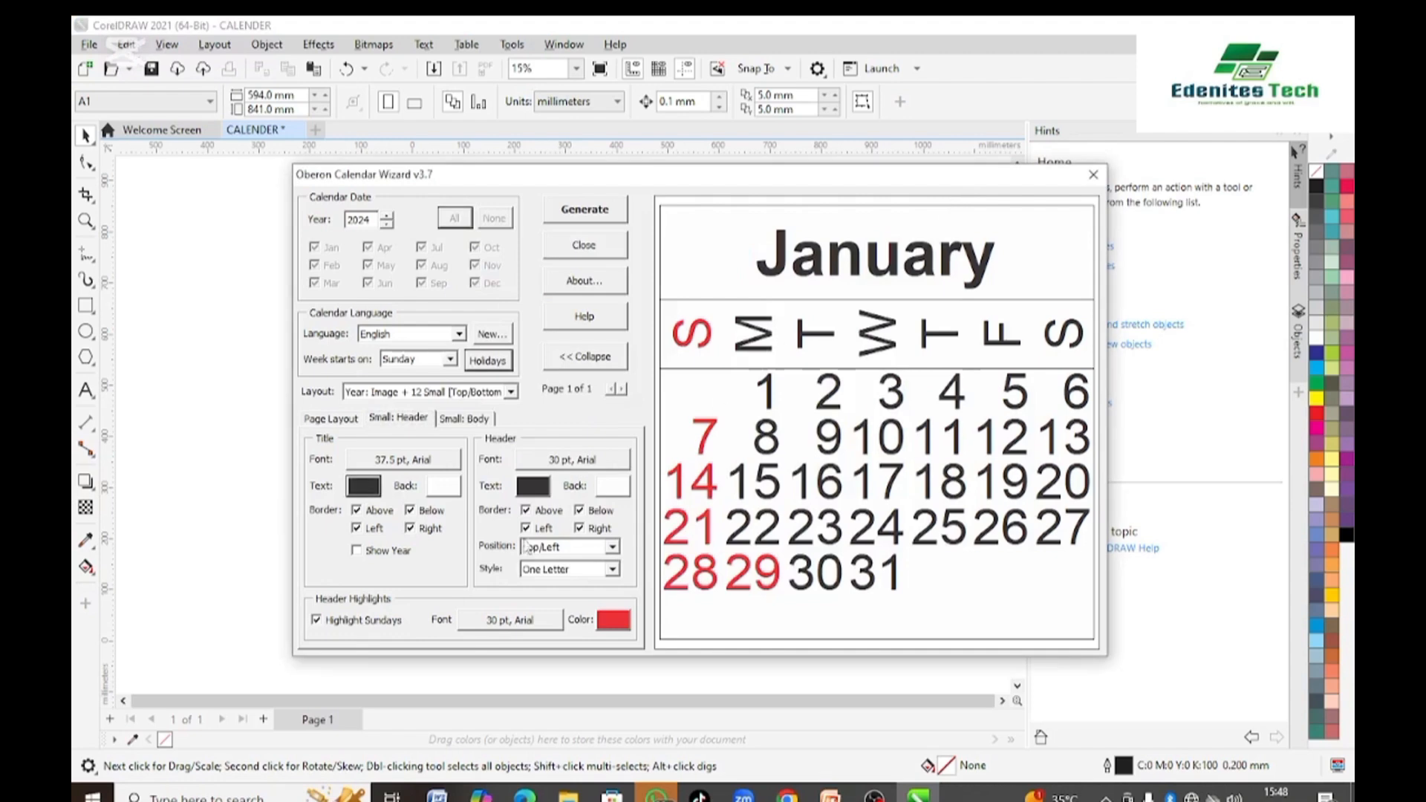
- Try the vertical orientation for the small calendar body and return it to horizontal
click(468, 419)
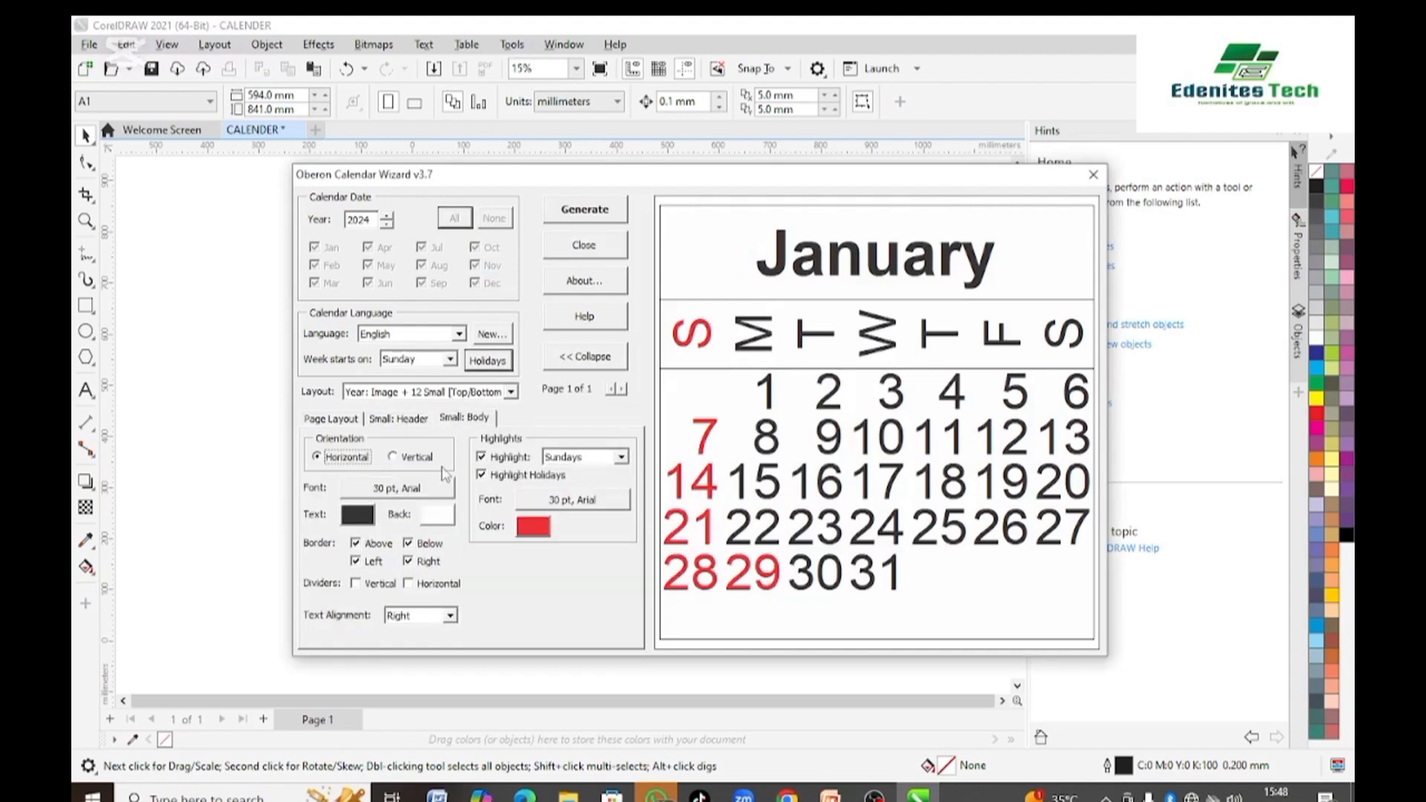
click(478, 418)
click(395, 457)
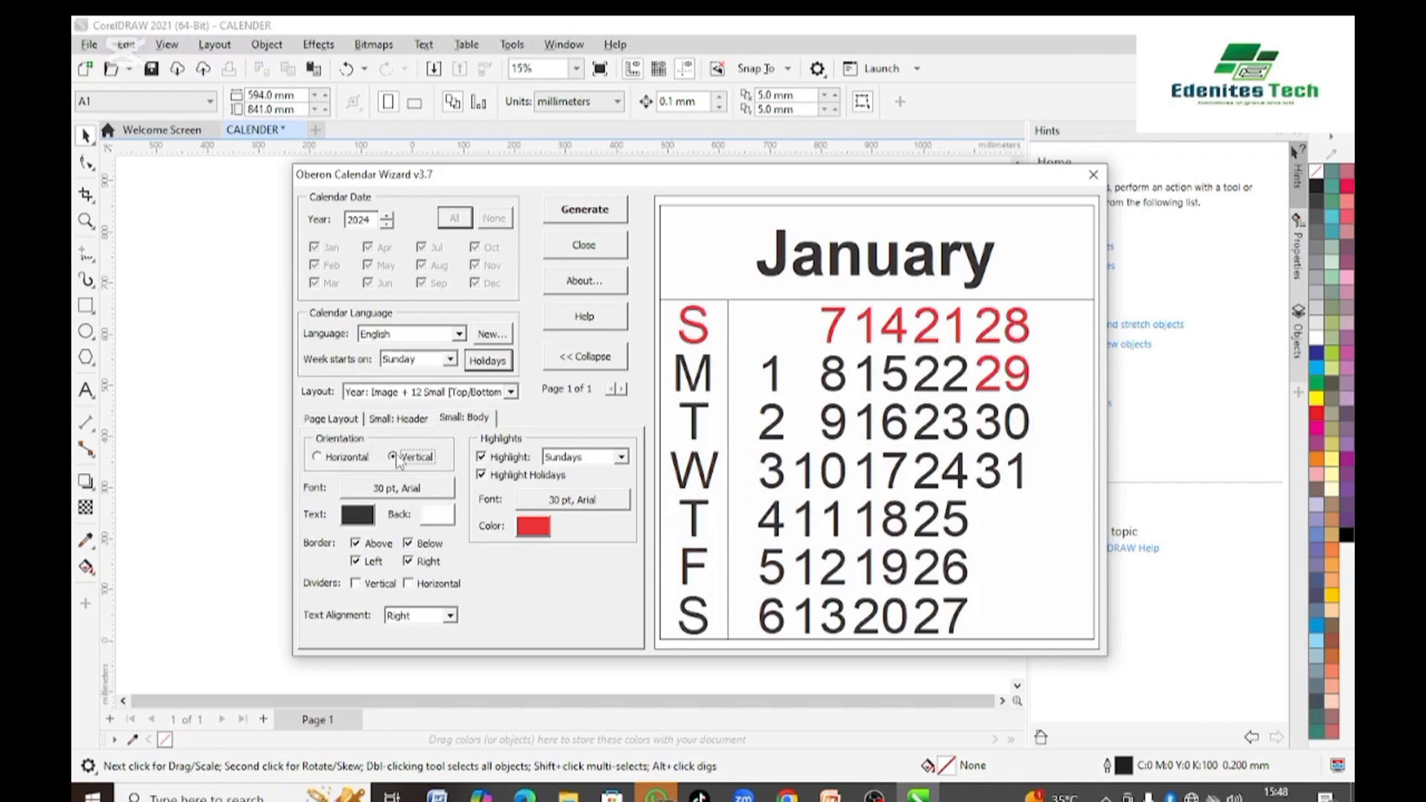
click(319, 464)
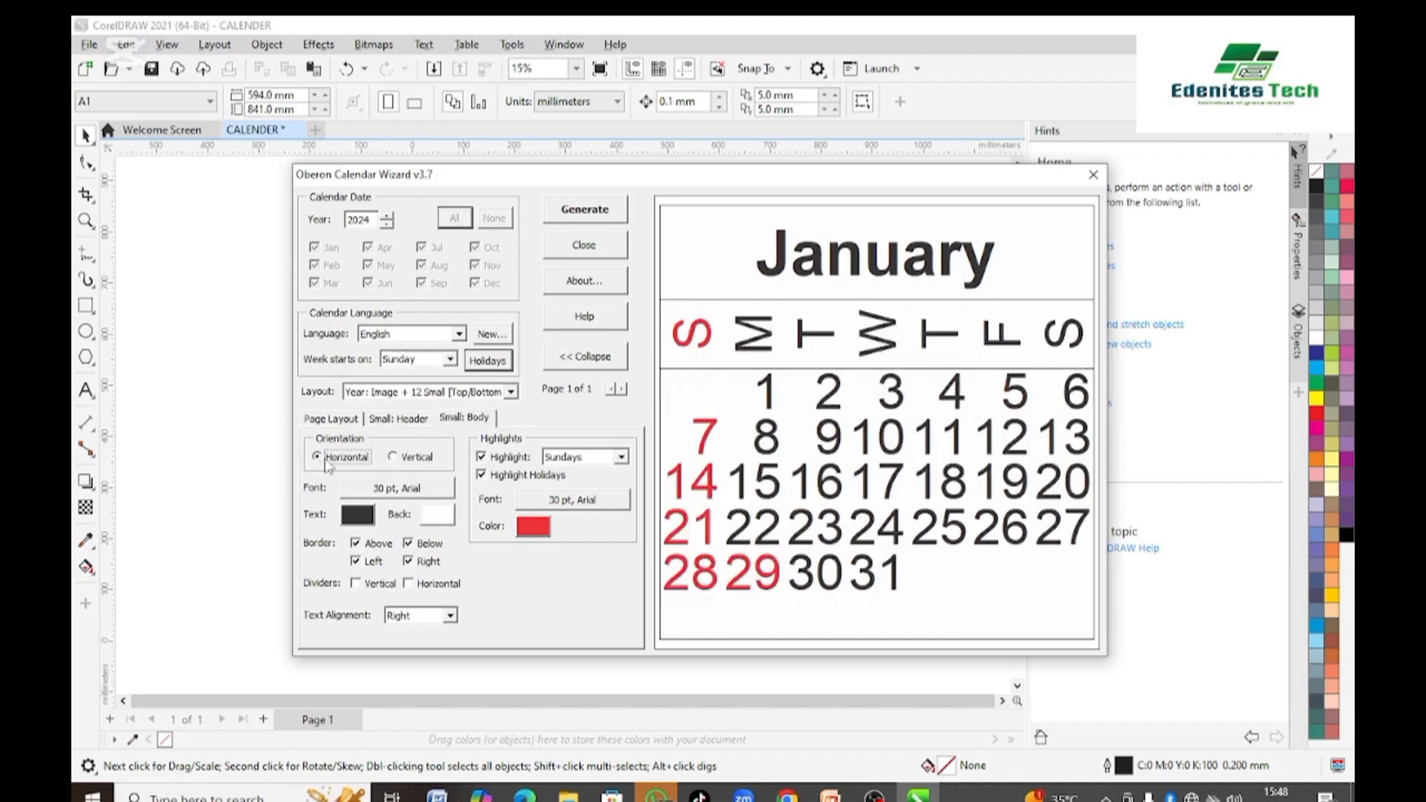
- Set the font of the small calendar body's dates to Bauhaus 93 Regular
click(391, 491)
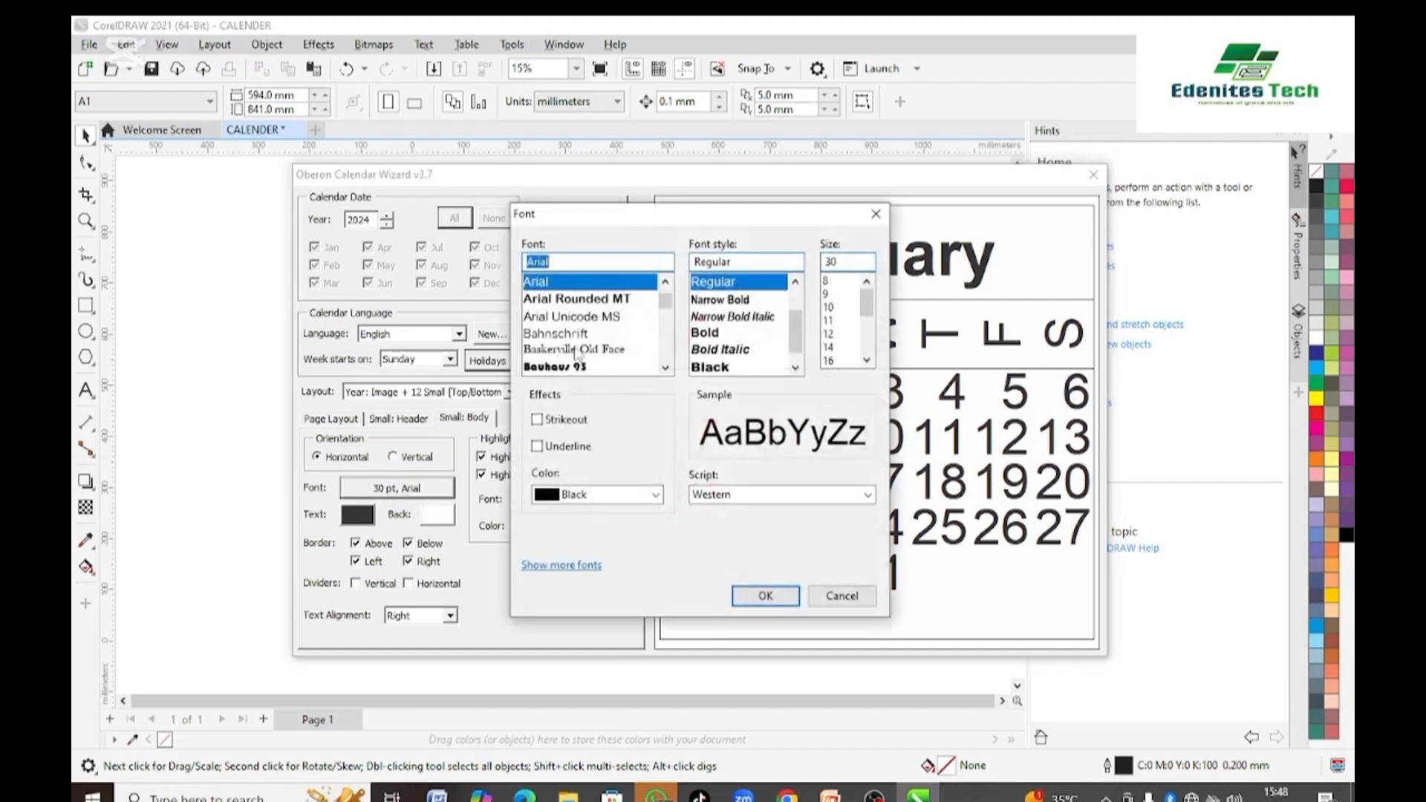
click(575, 367)
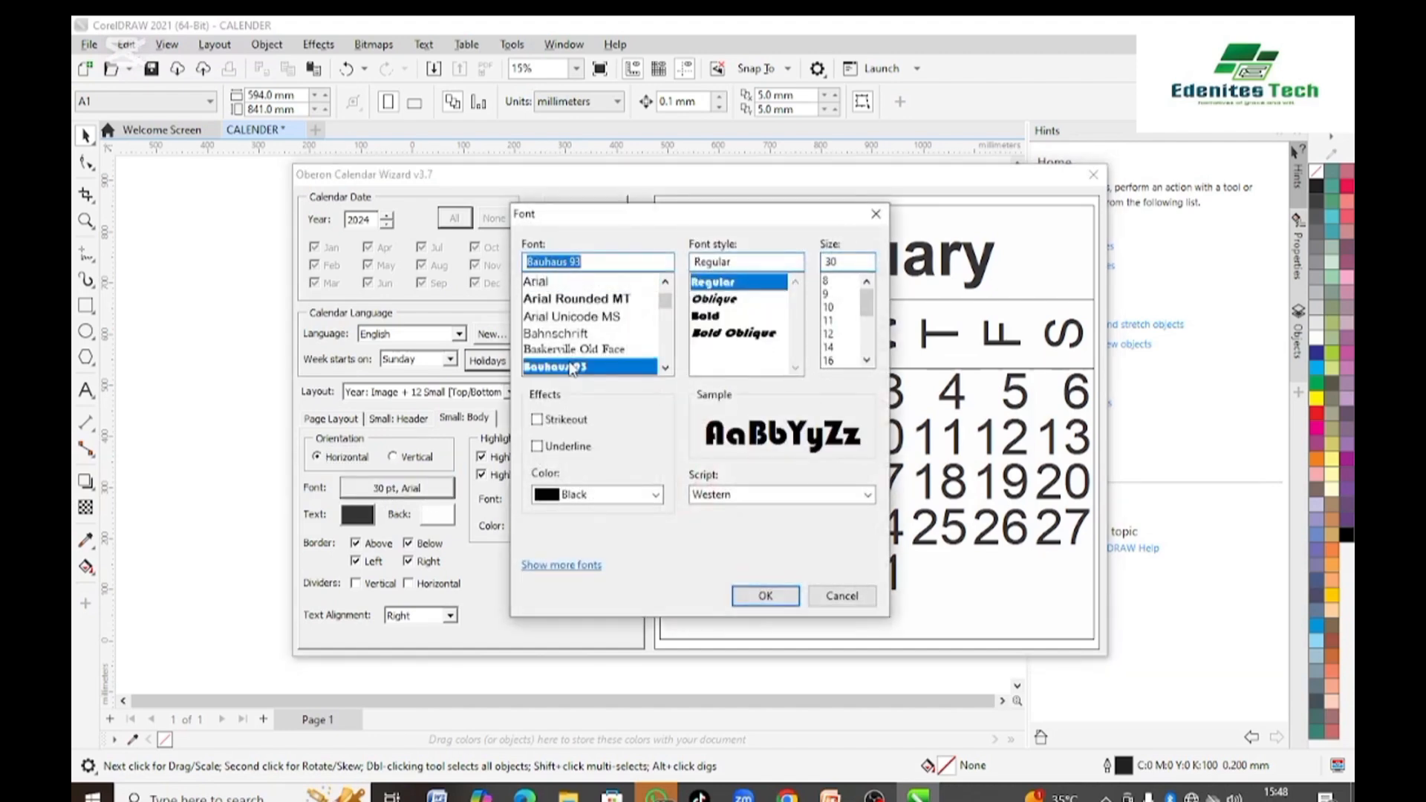
click(765, 596)
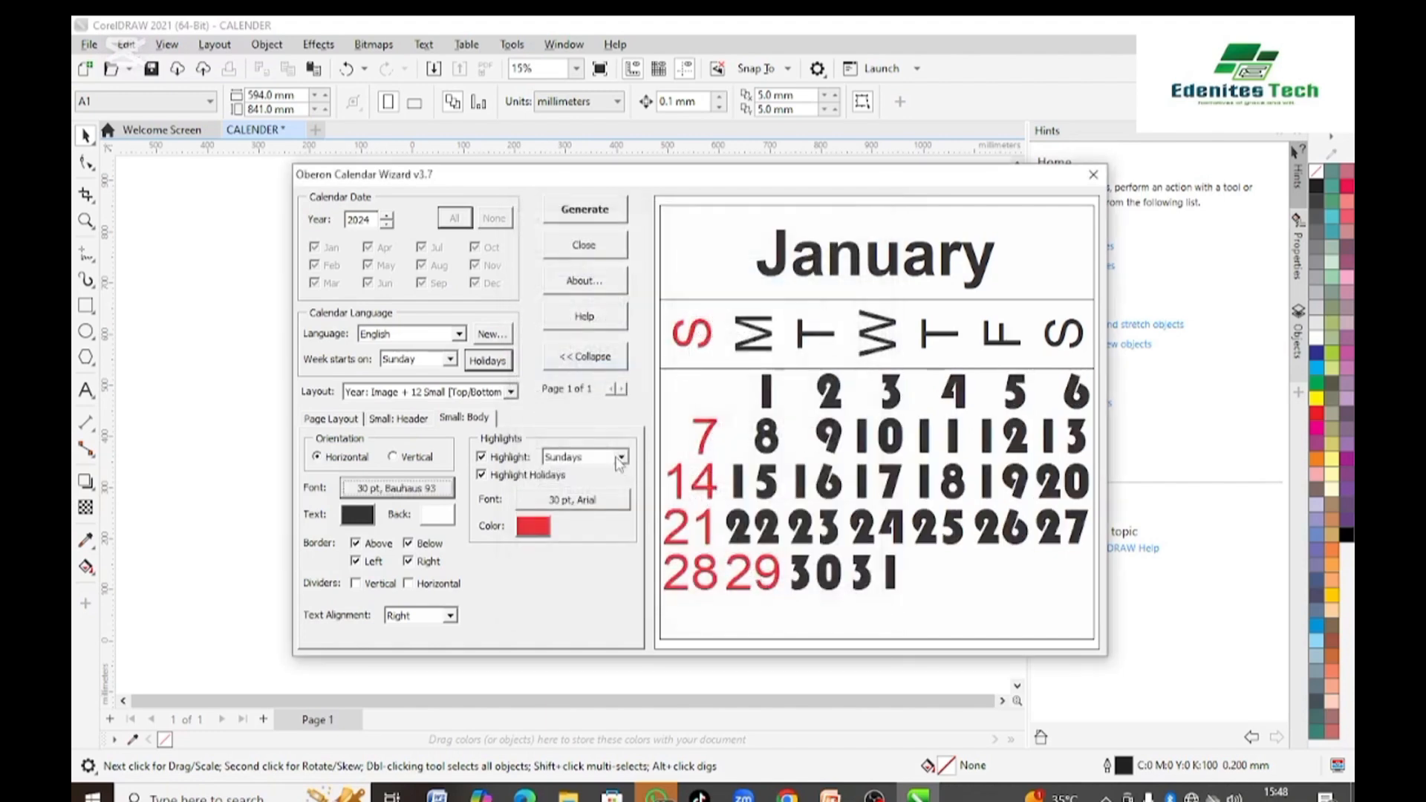
- Set the small header's month title font style to Arial Black Oblique
click(418, 417)
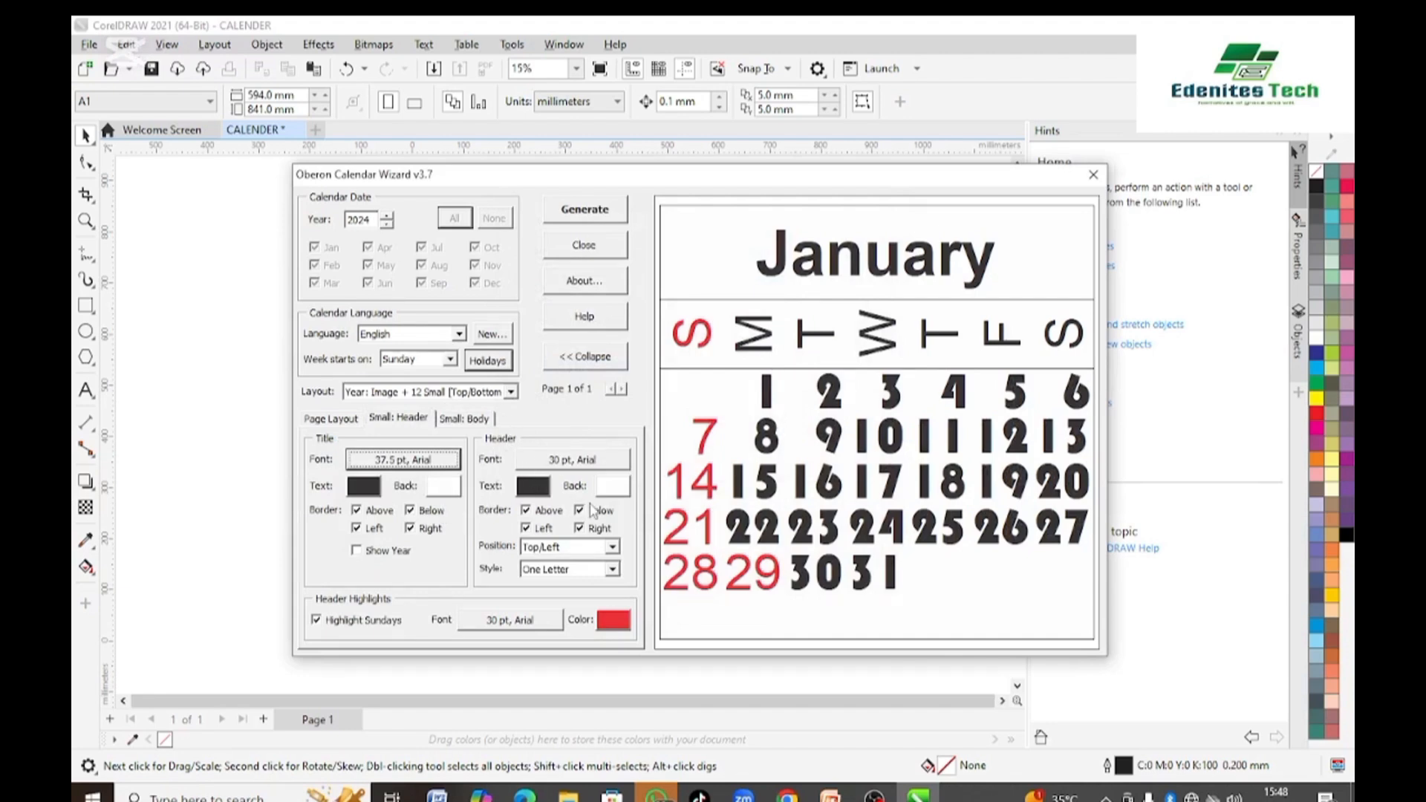
click(435, 461)
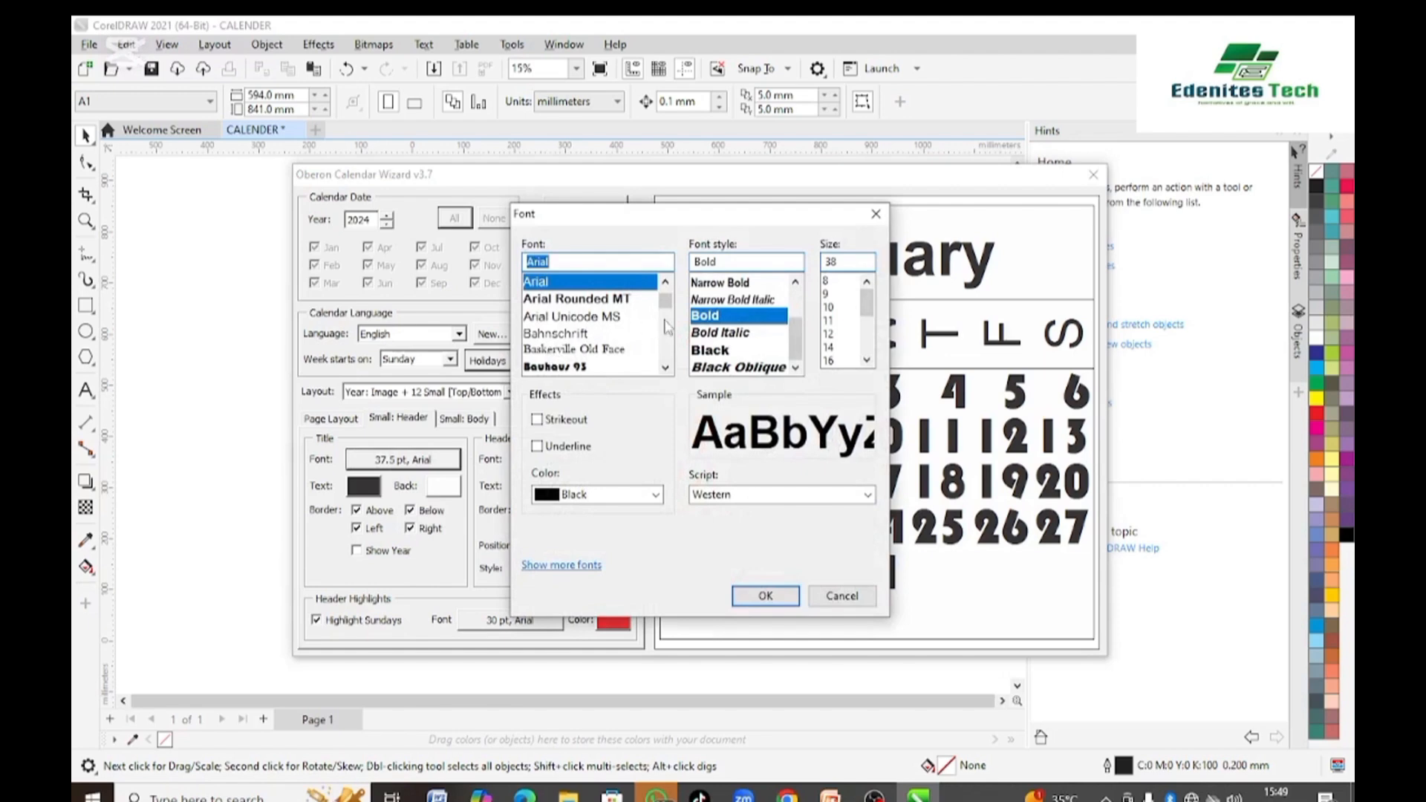
click(720, 368)
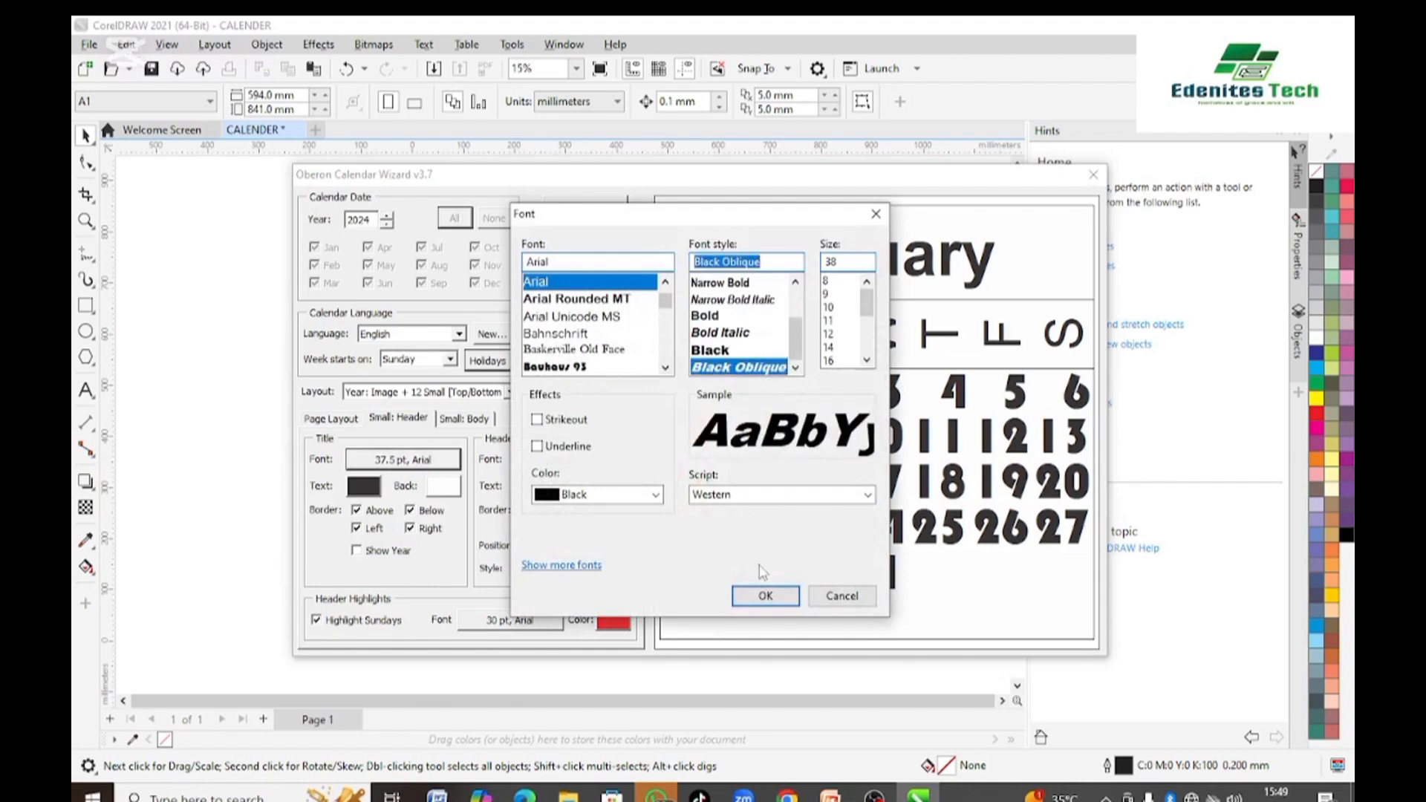
click(758, 598)
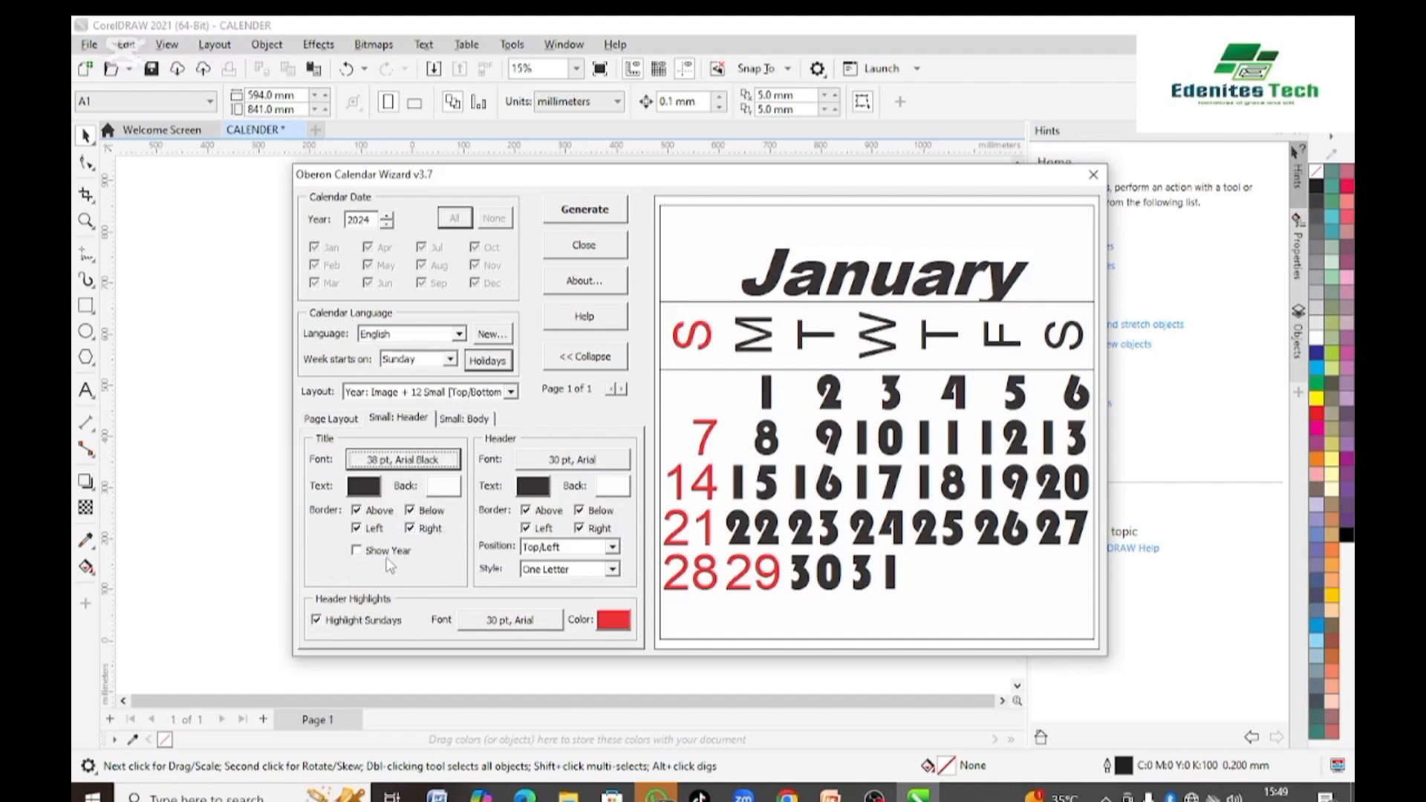
- Try showing the year in the small month titles, turn it off again and return to the small body settings
click(357, 551)
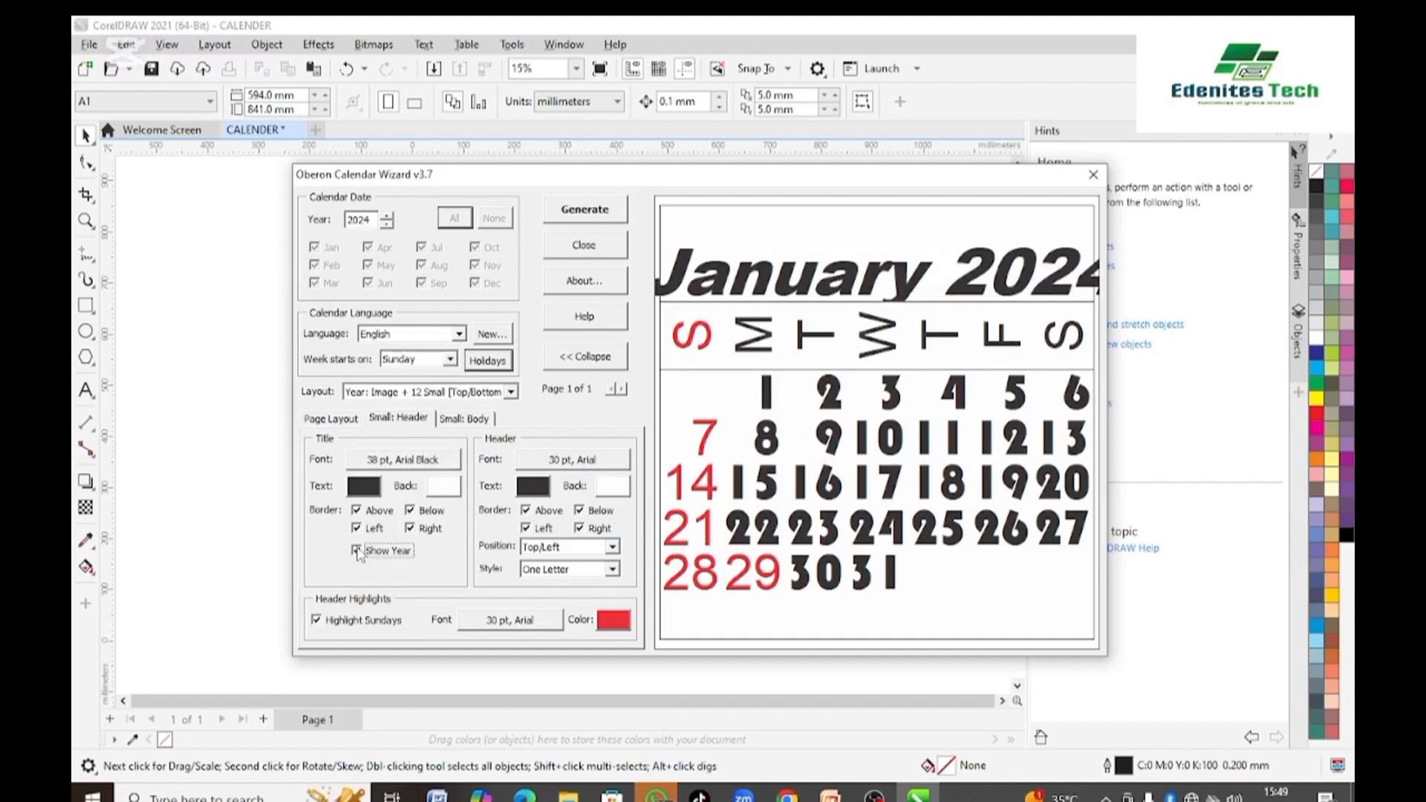
click(357, 551)
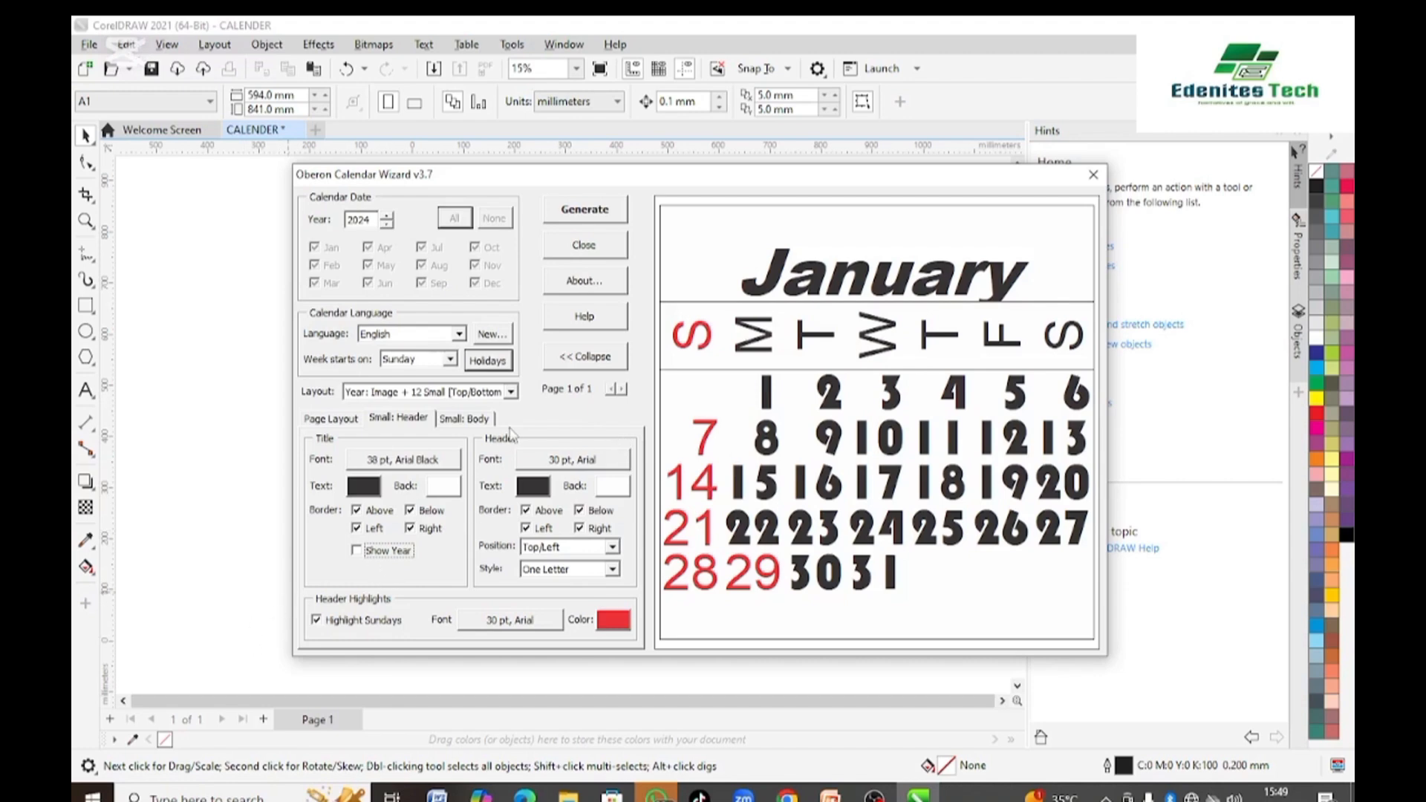
click(462, 421)
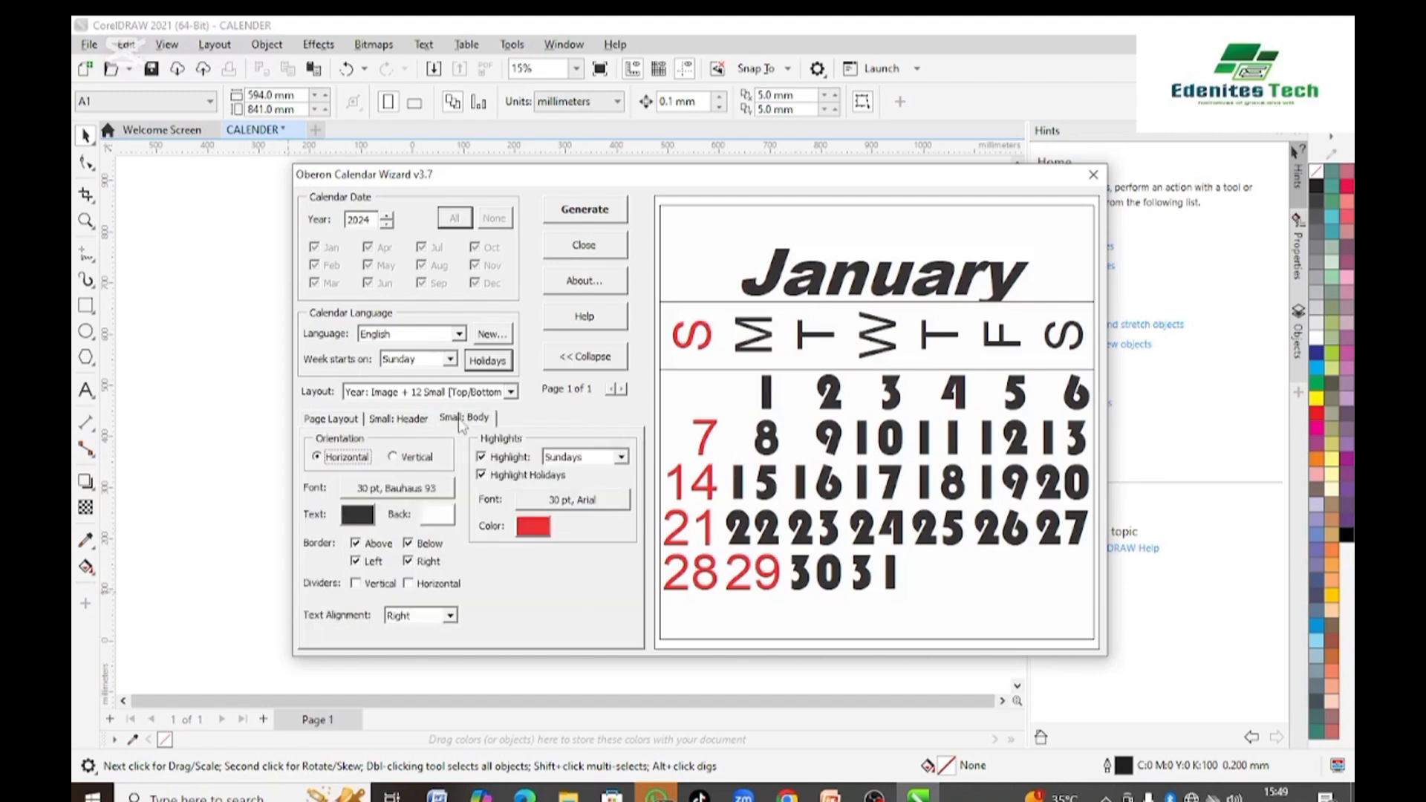
- Generate the 2024 calendar in the current document with the chosen page layout and close the calendar wizard
click(464, 420)
click(354, 419)
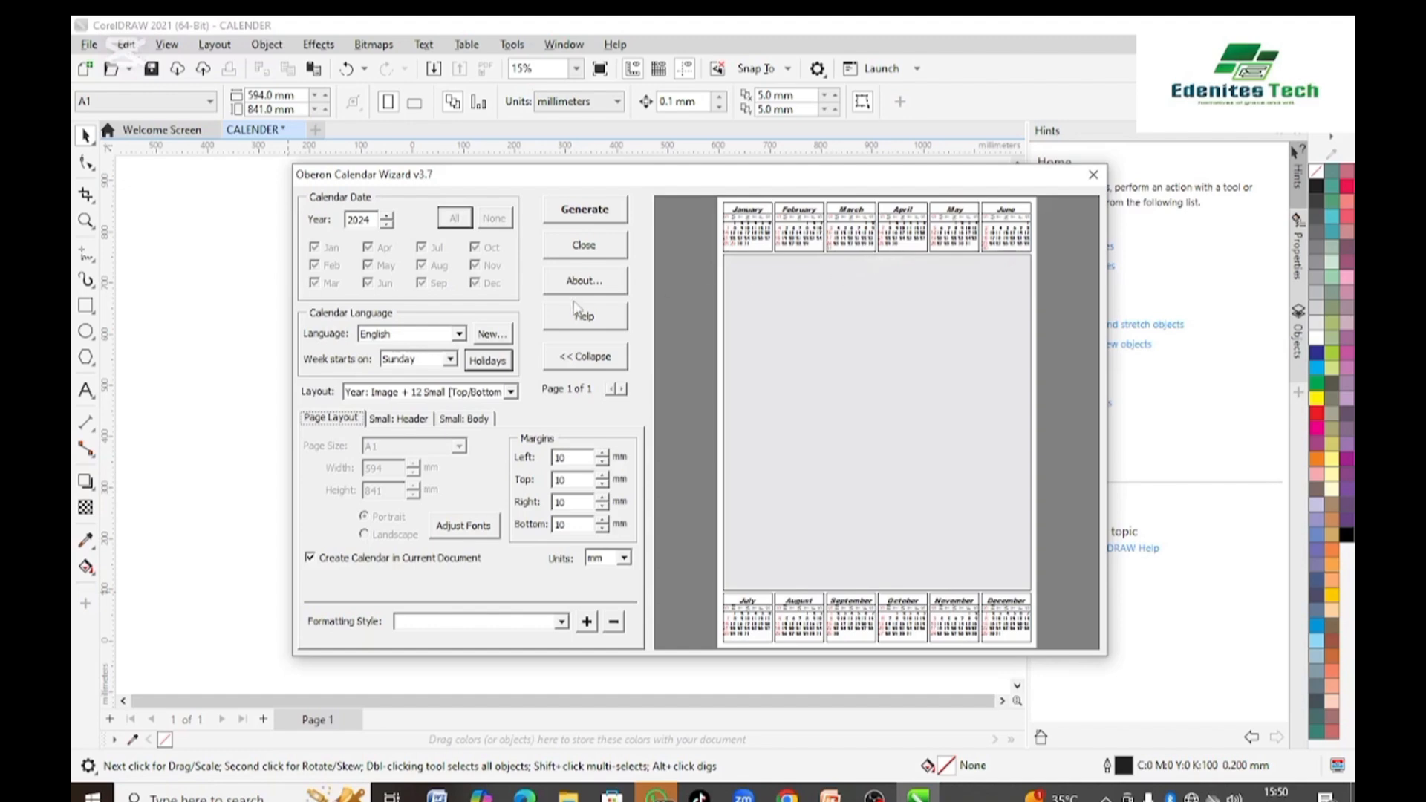
click(587, 217)
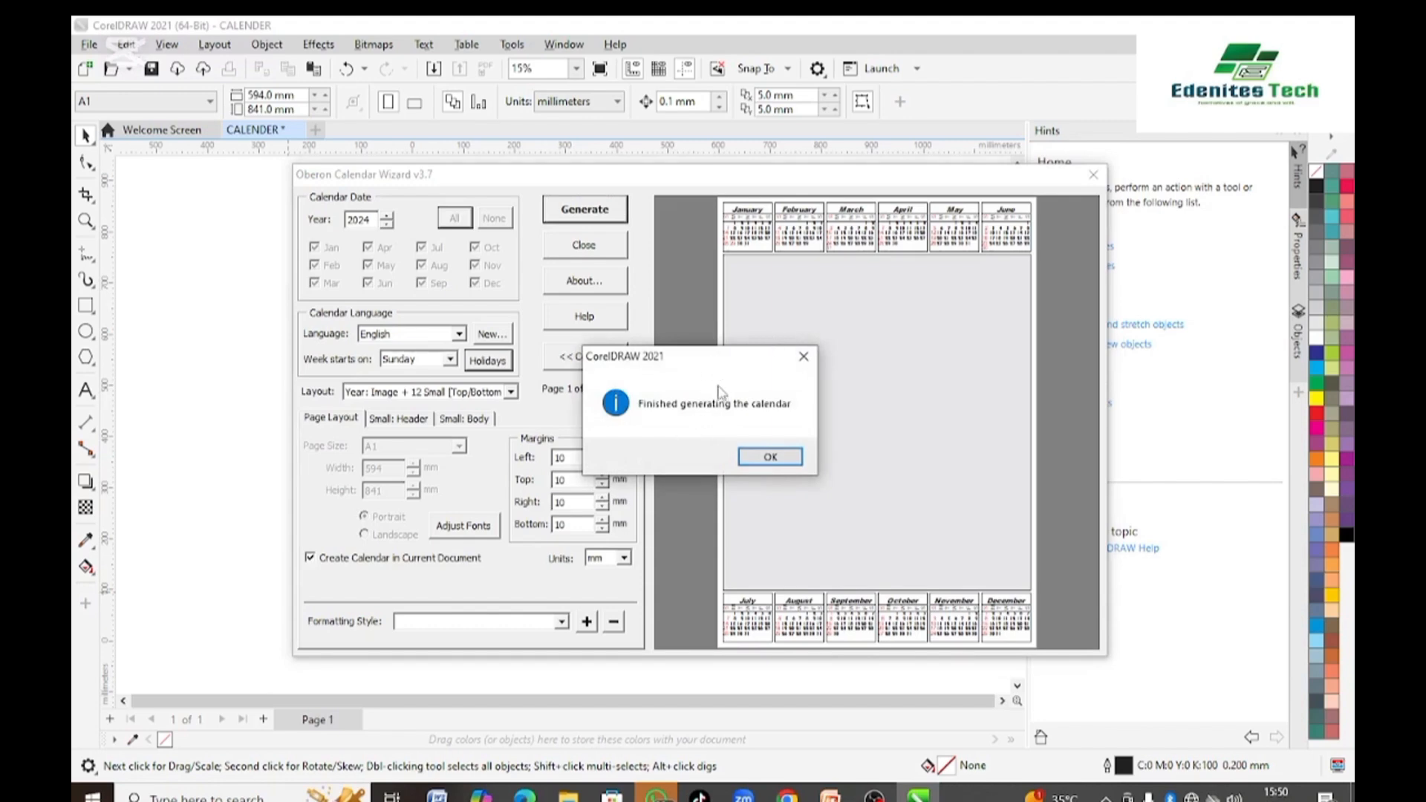
click(772, 457)
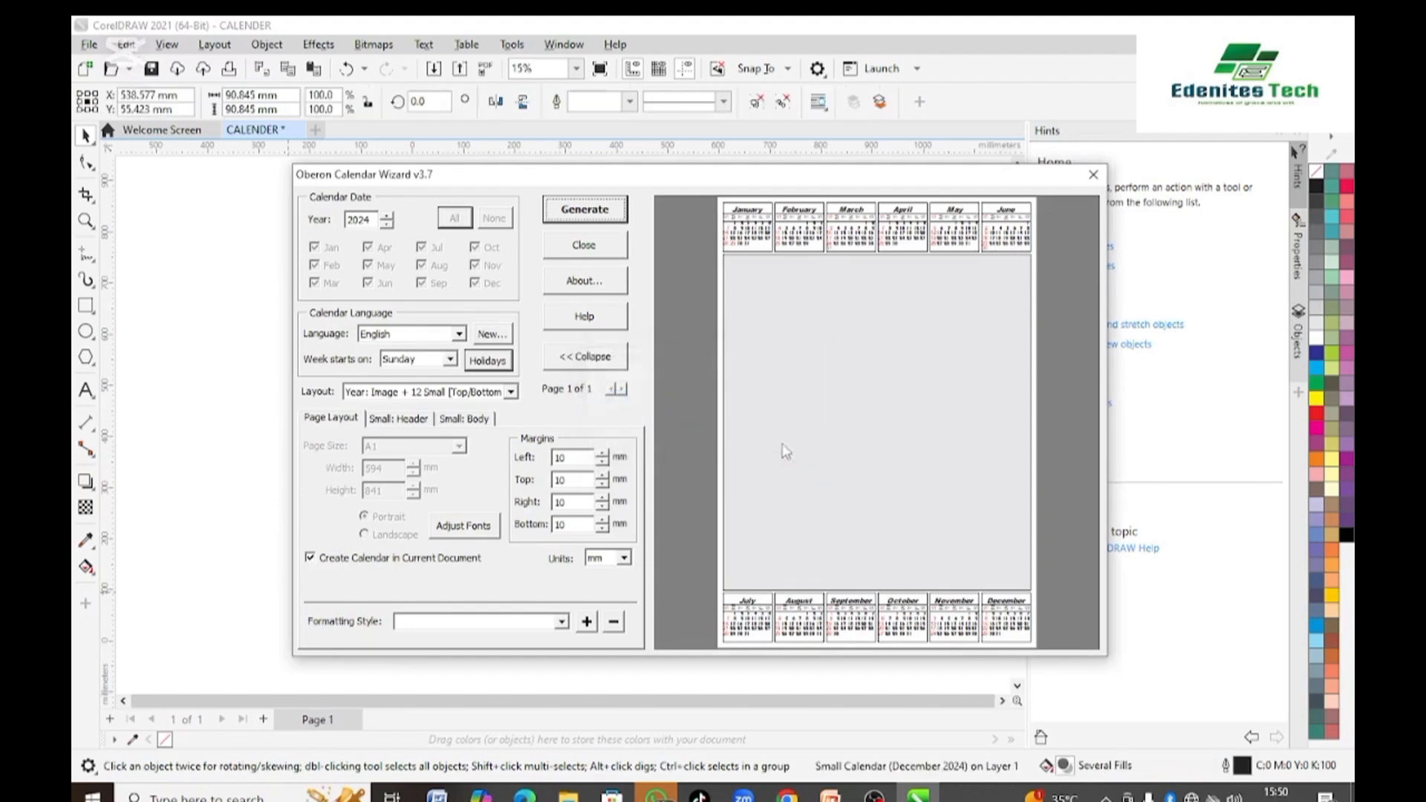
click(1094, 173)
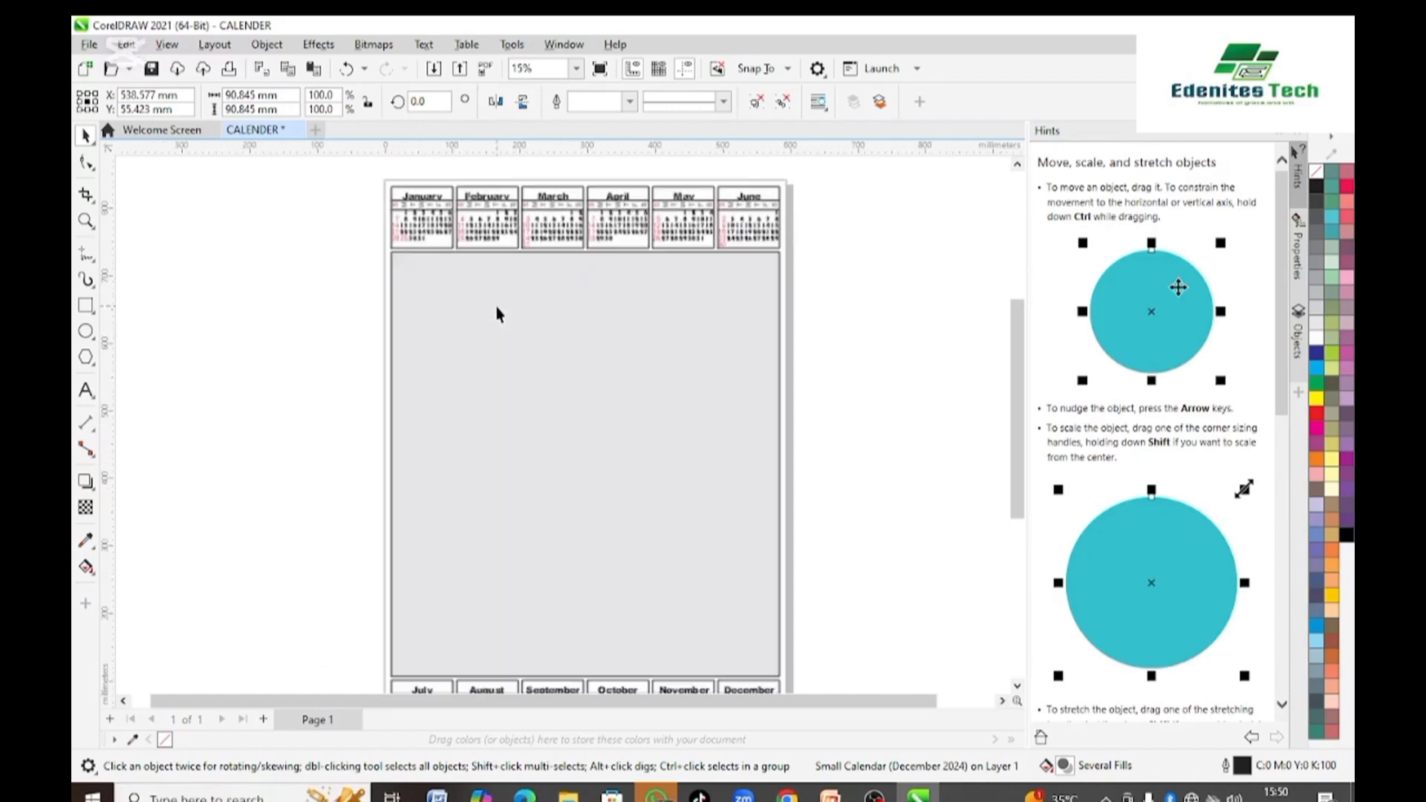
- Examine the generated month calendars and the large grey image area between the two rows of months
scroll(497, 290, up, 2)
scroll(496, 289, up, 1)
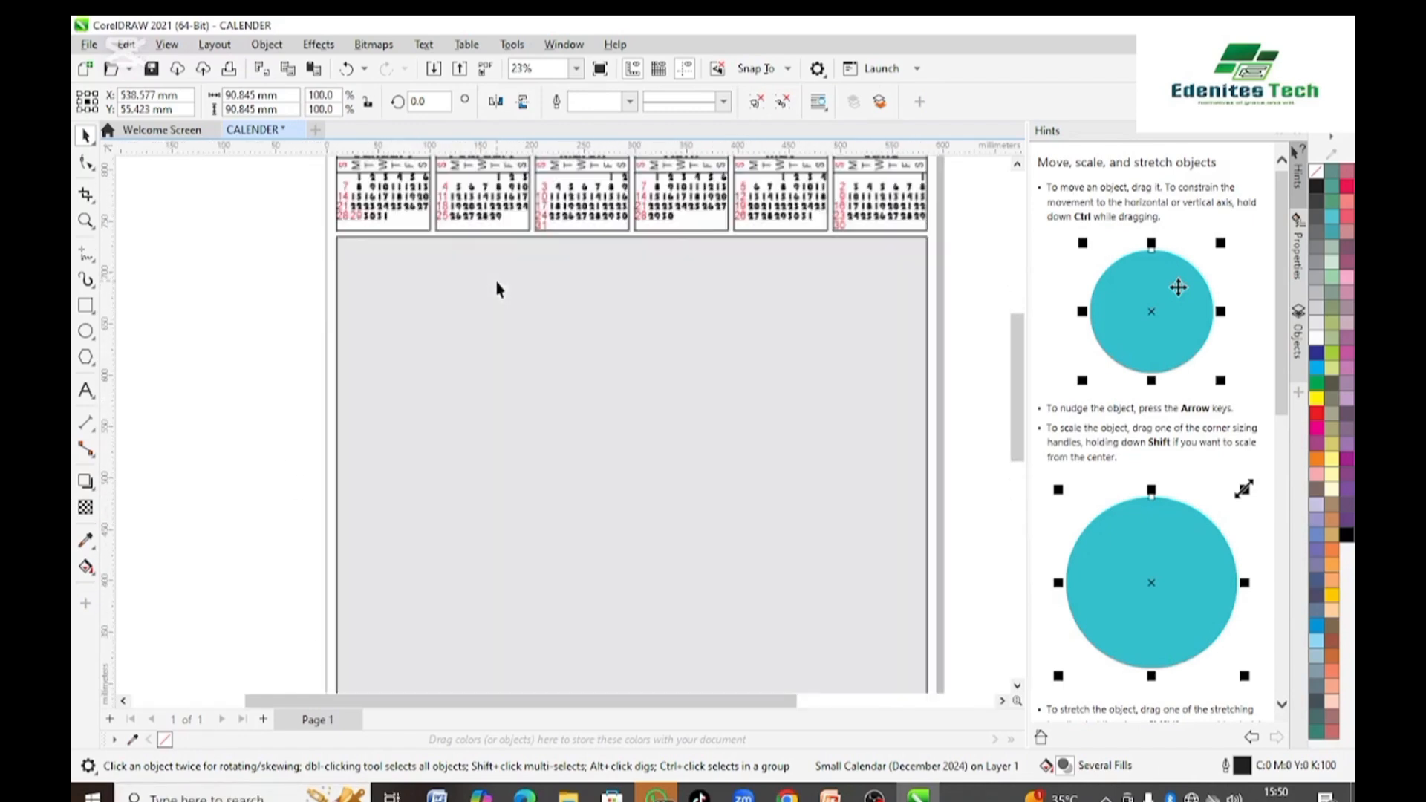
scroll(1018, 412, up, 2)
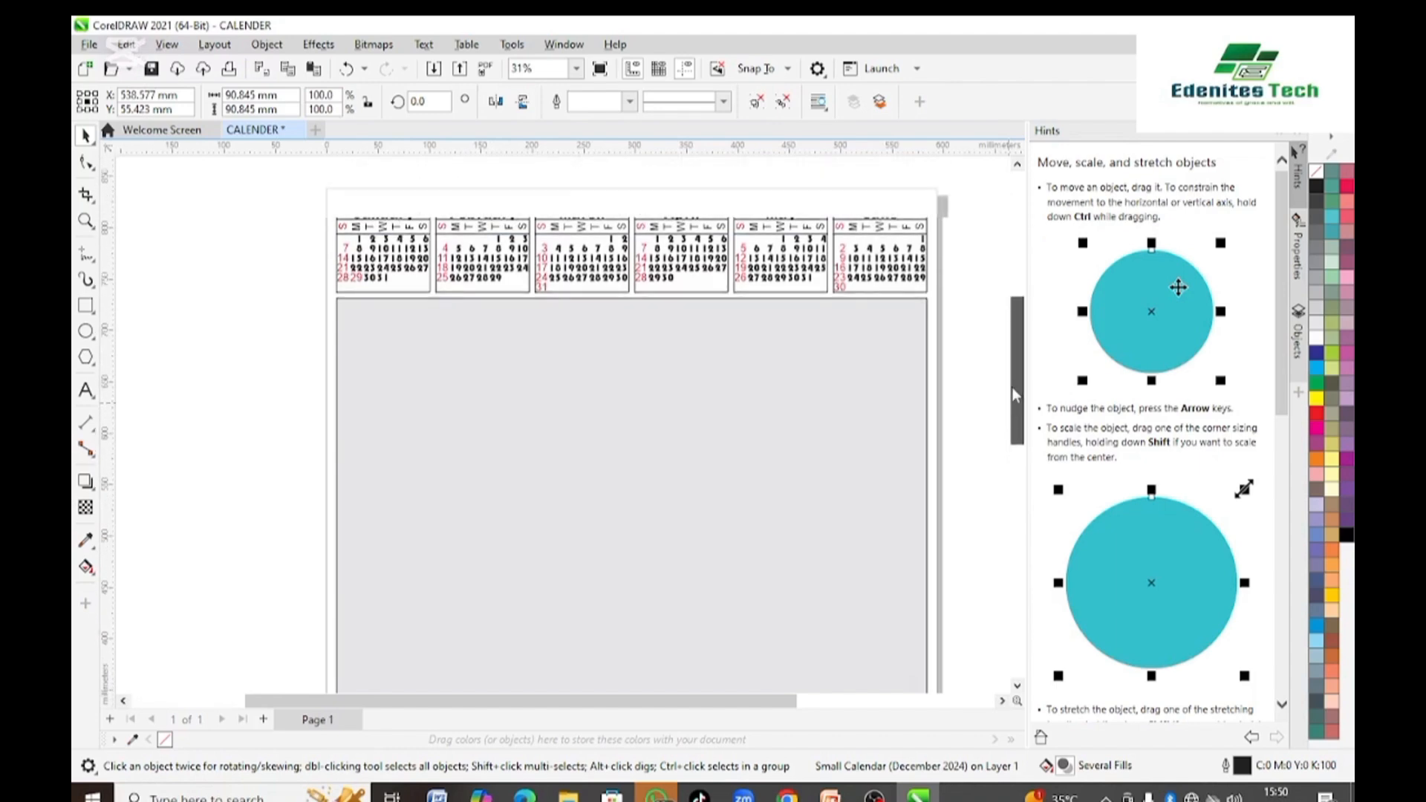
scroll(447, 286, up, 1)
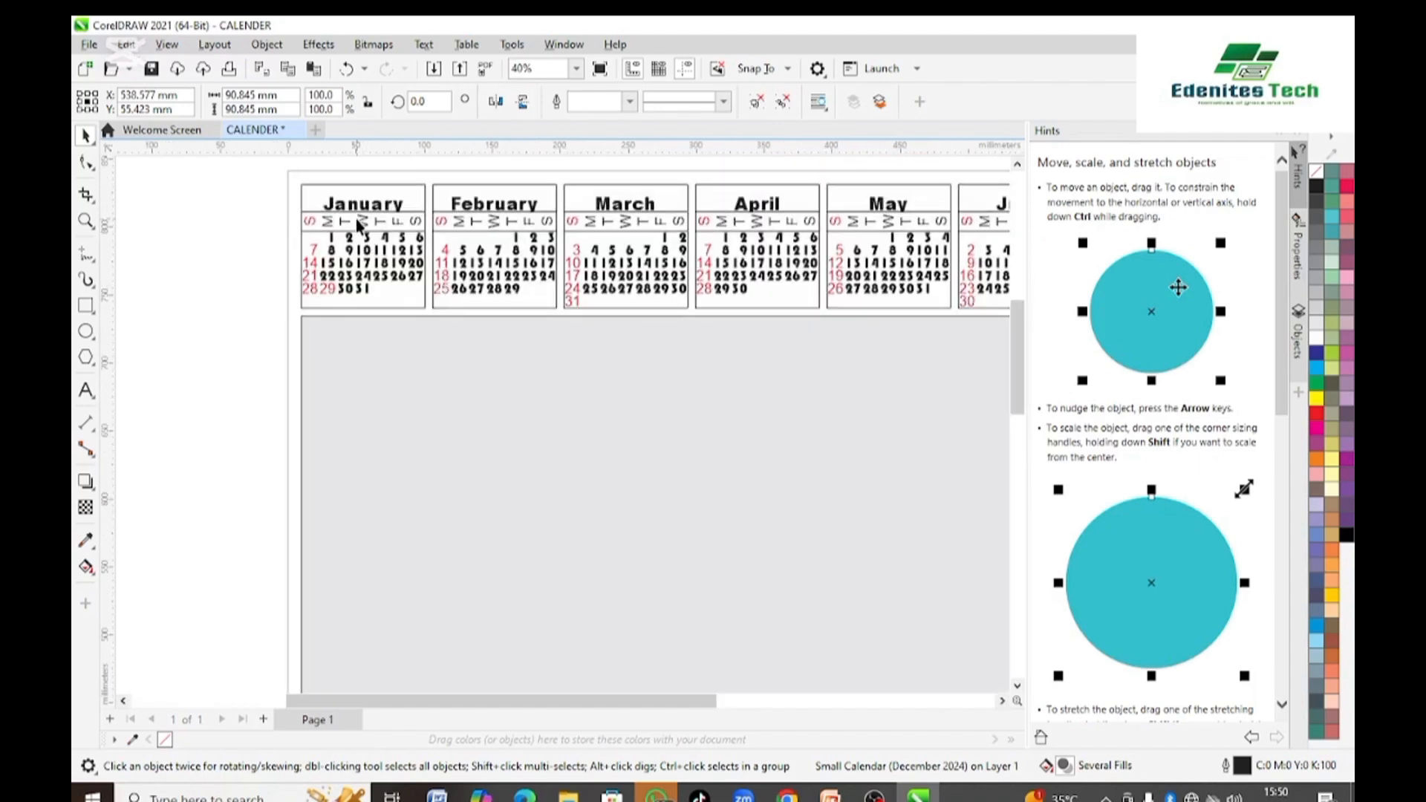
scroll(942, 267, down, 1)
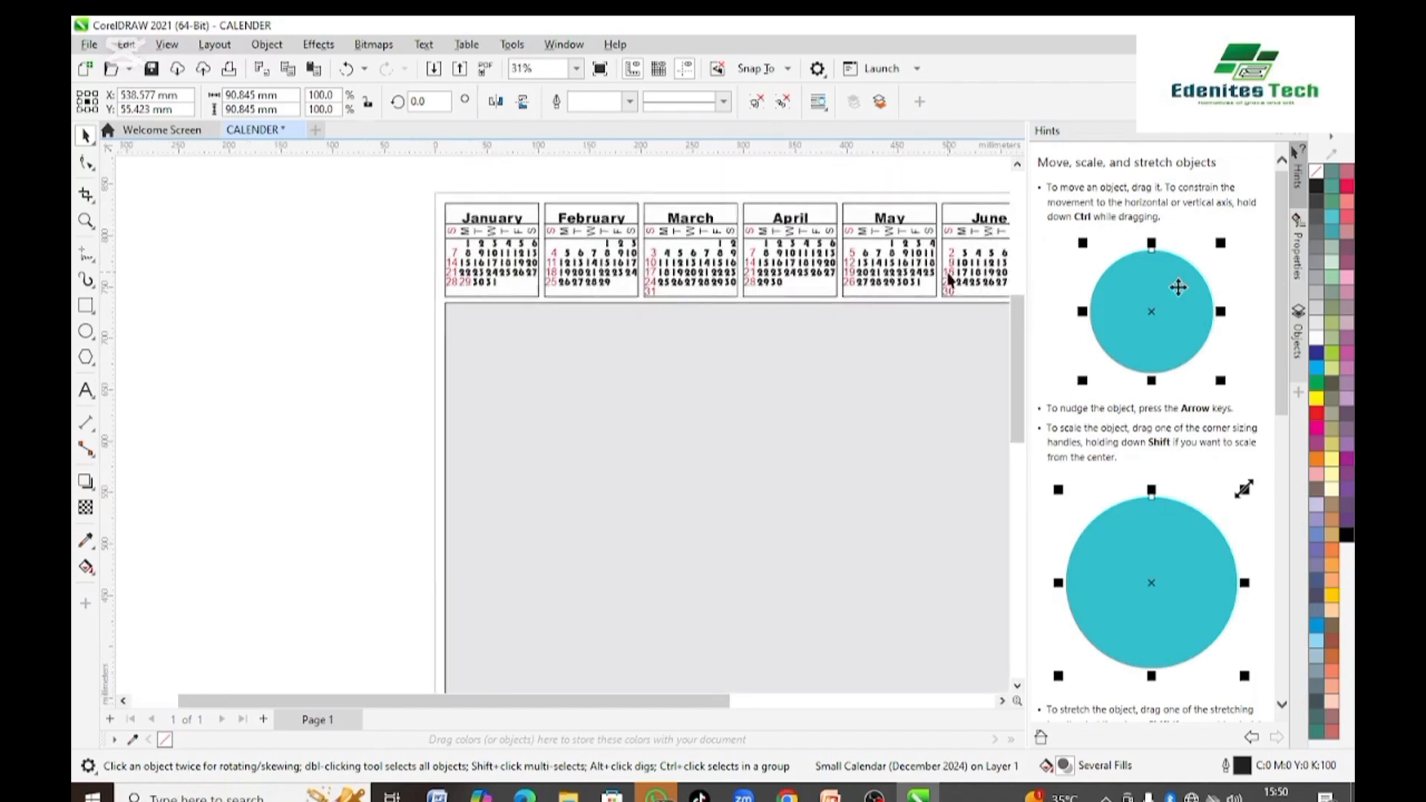
scroll(949, 280, down, 1)
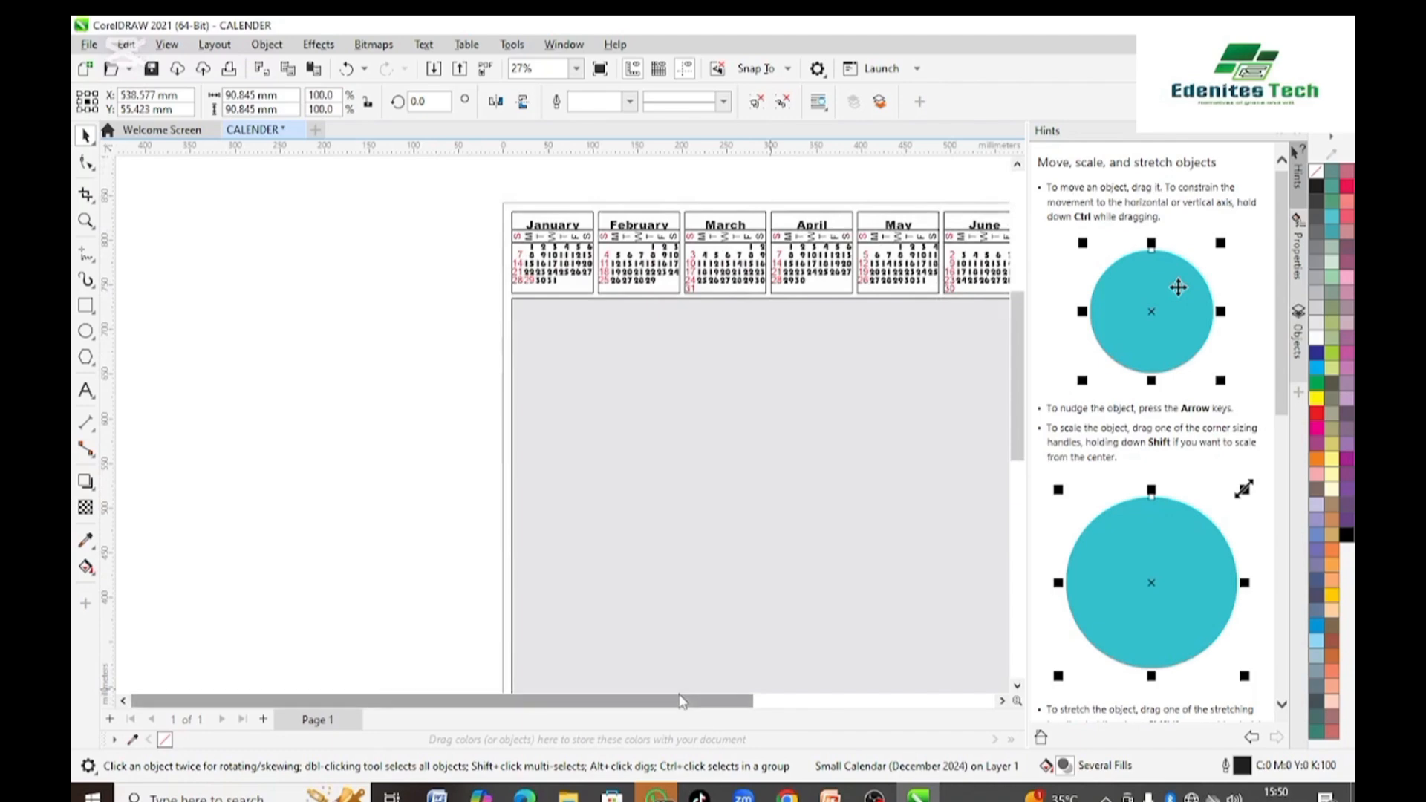
scroll(729, 567, down, 1)
scroll(730, 567, down, 1)
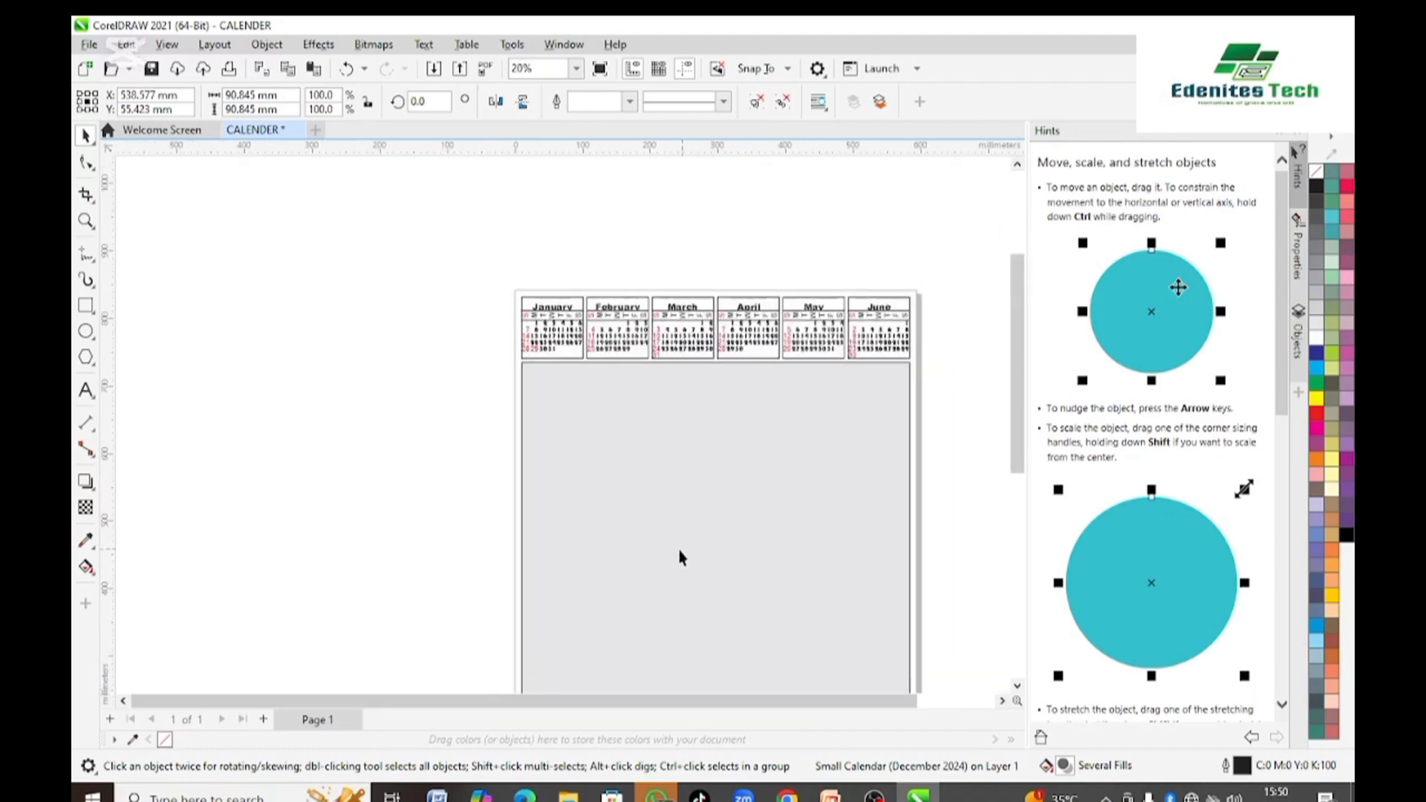
drag(1009, 376, 1010, 421)
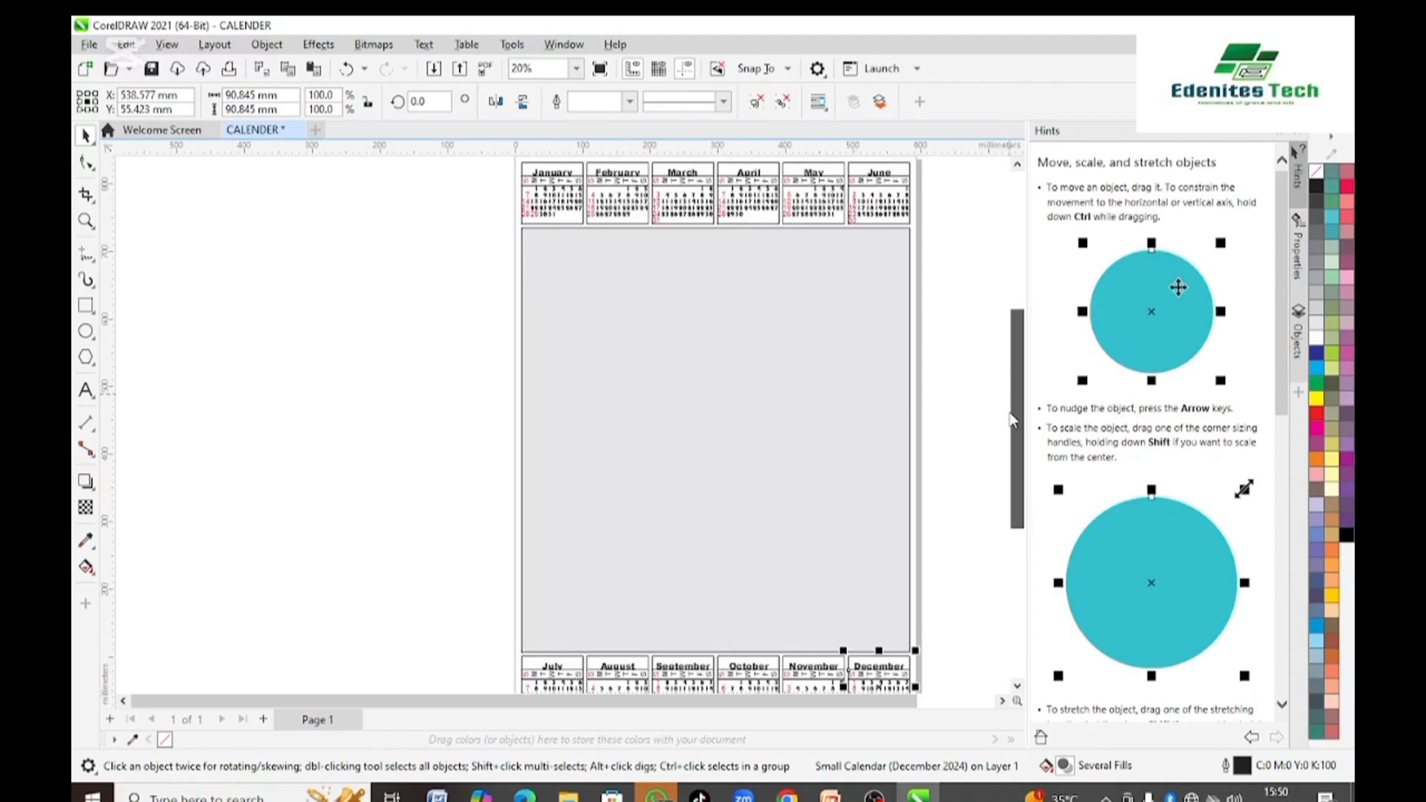
click(690, 410)
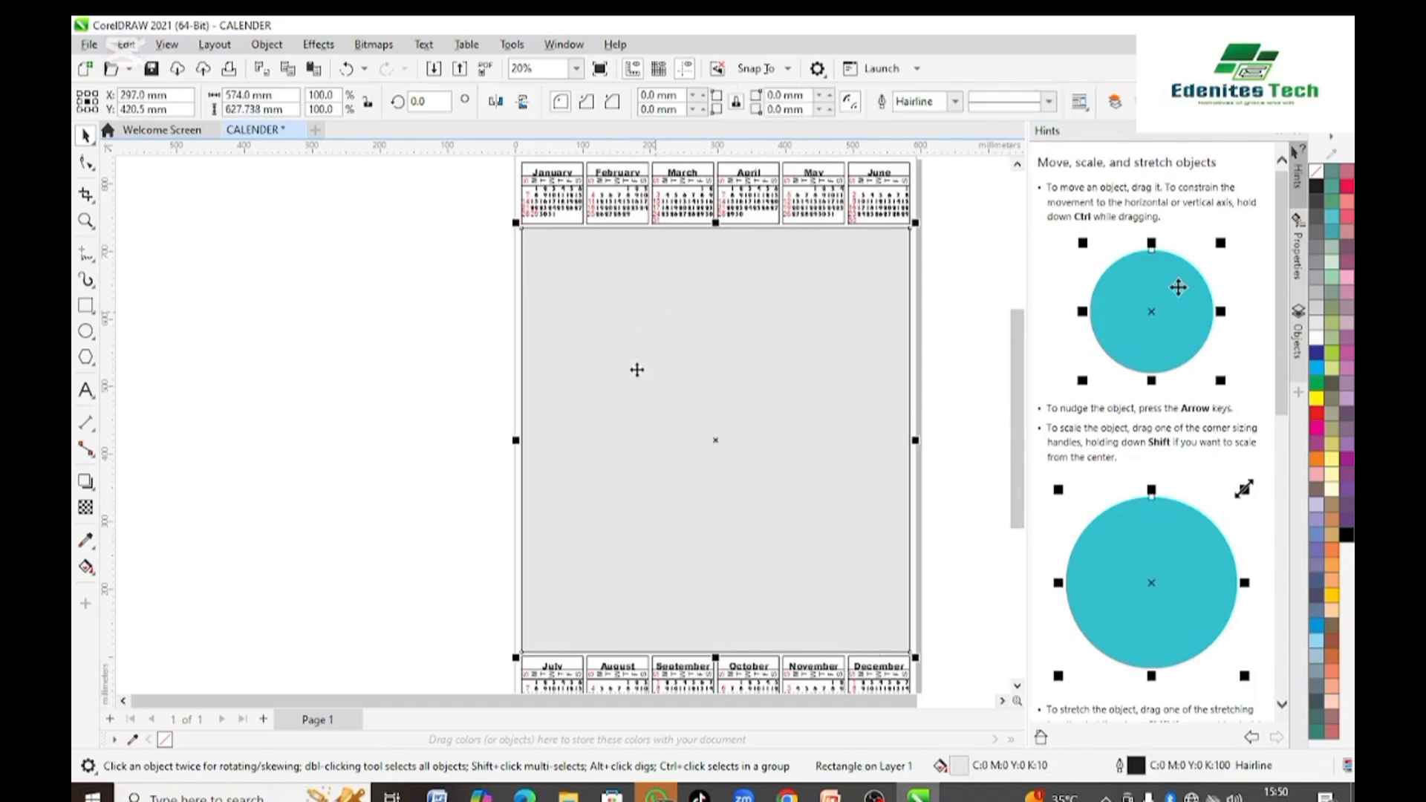
click(276, 275)
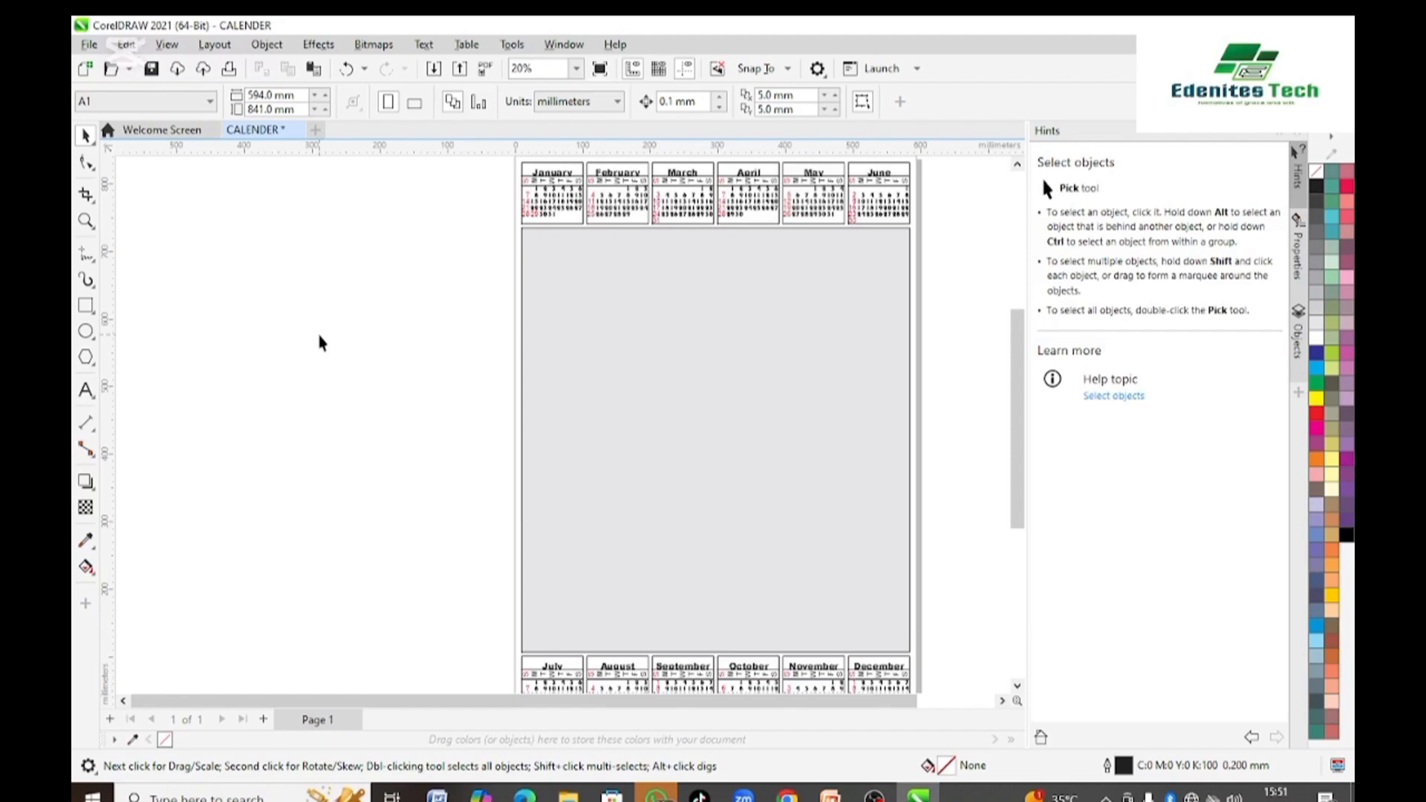
- Import IMG-20241228-WA0047 from the Saved Pictures folder and place it beside the calendar at about 456 by 645 mm
key(ctrl+i)
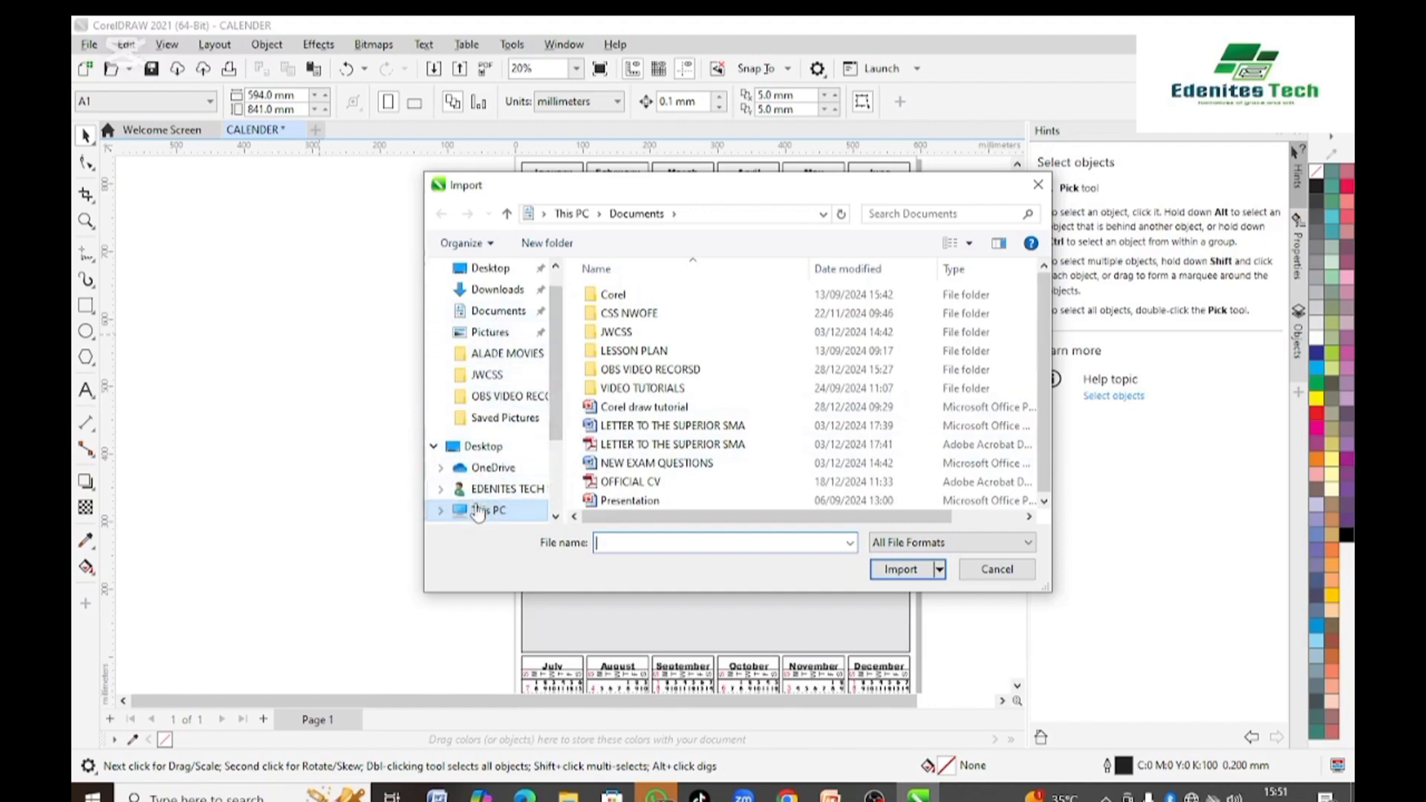
click(492, 332)
double_click(657, 340)
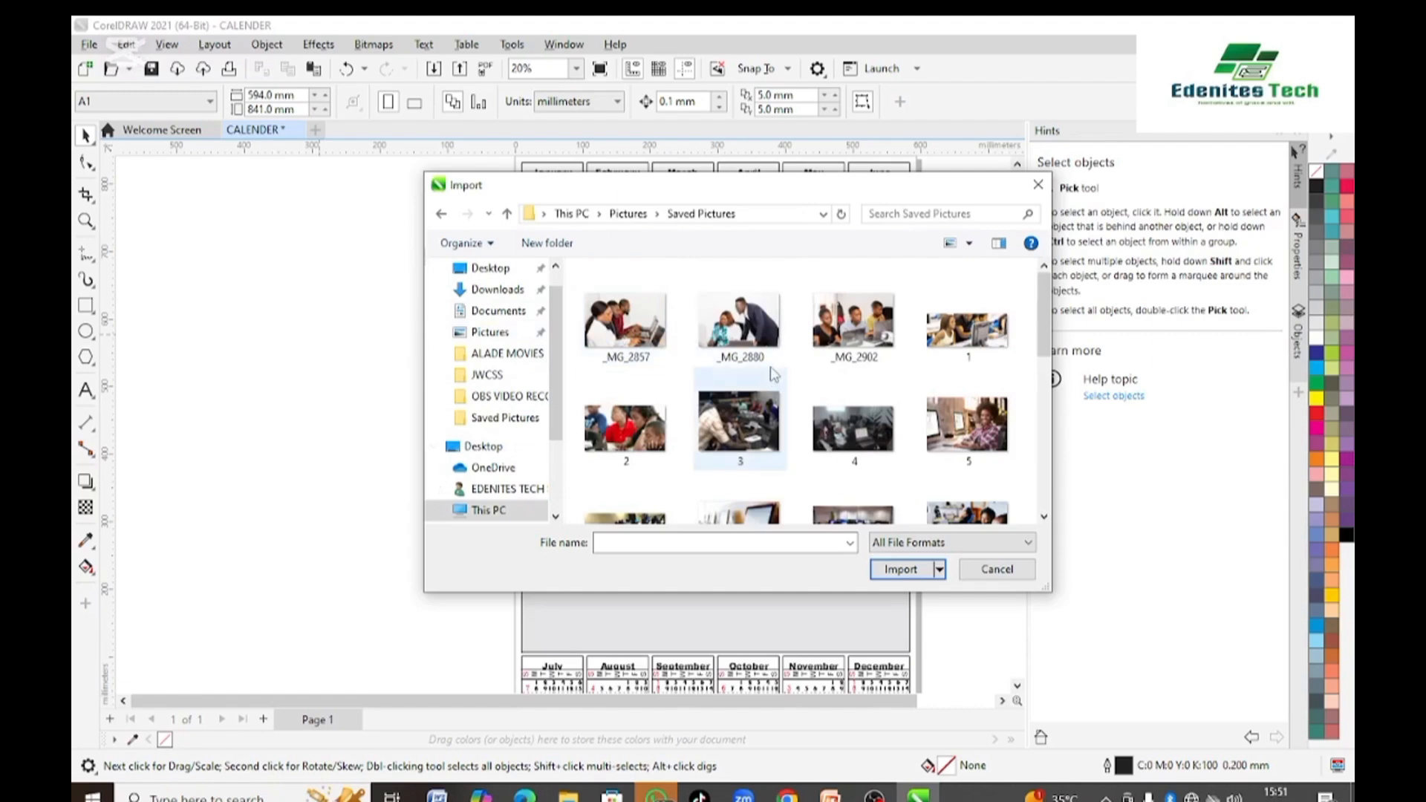
scroll(772, 366, down, 1)
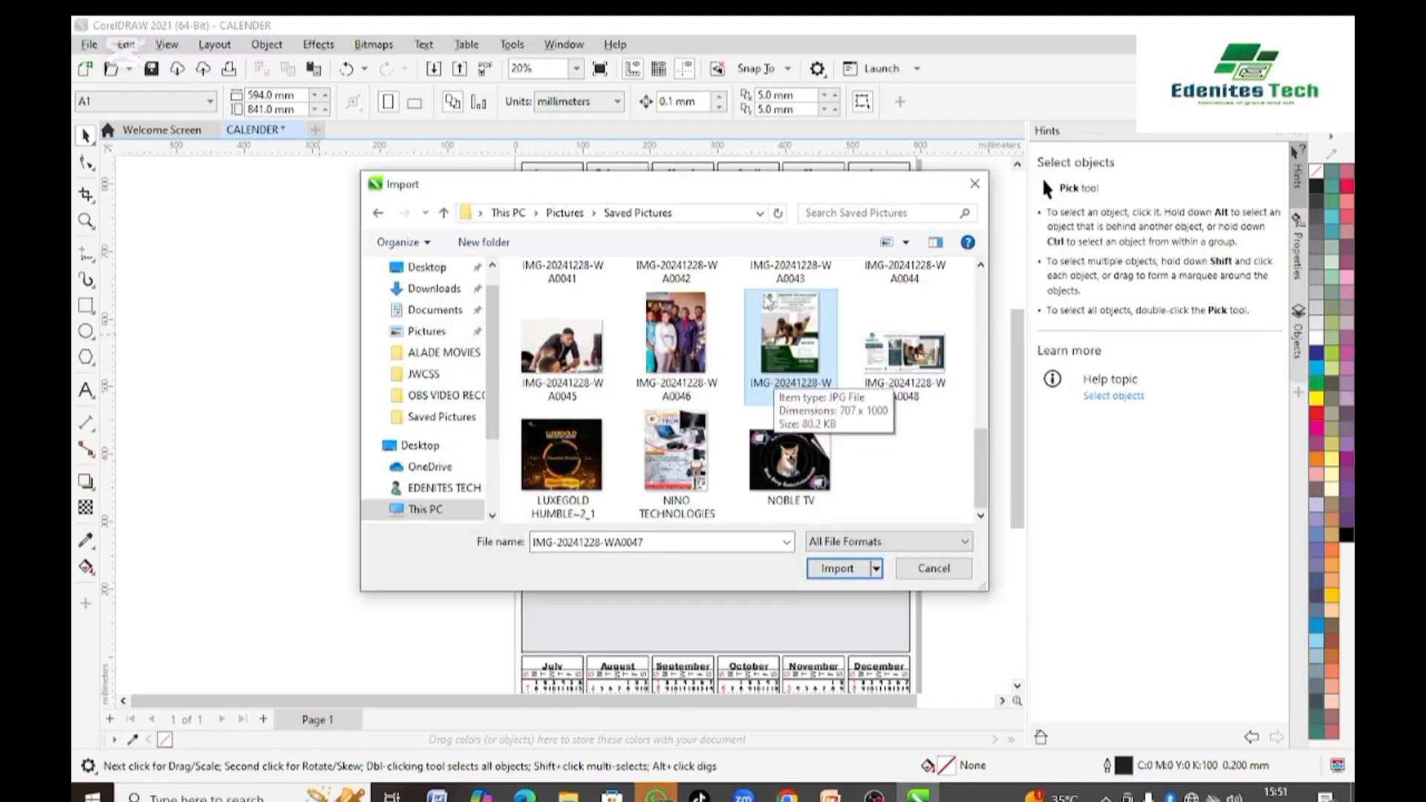
click(844, 569)
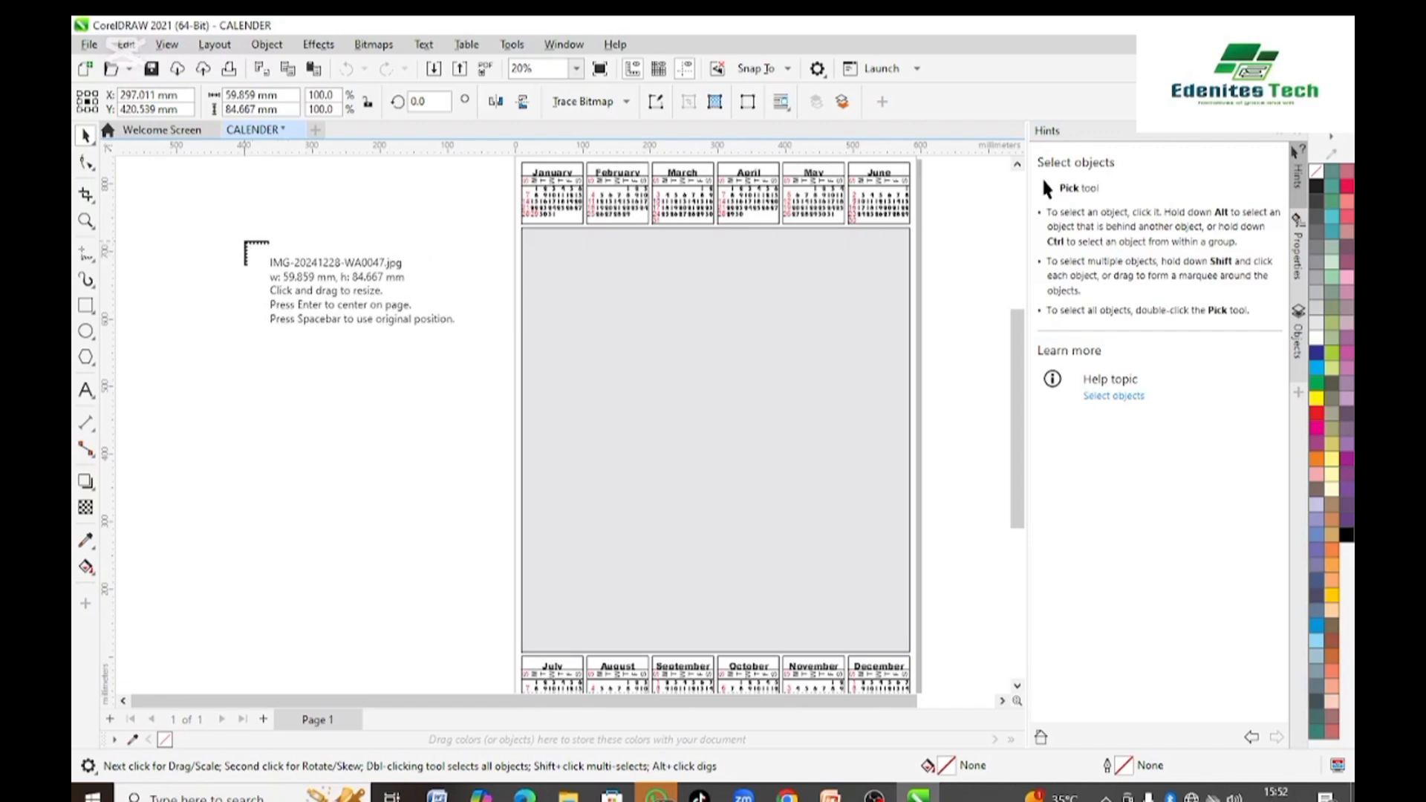
drag(245, 242, 558, 681)
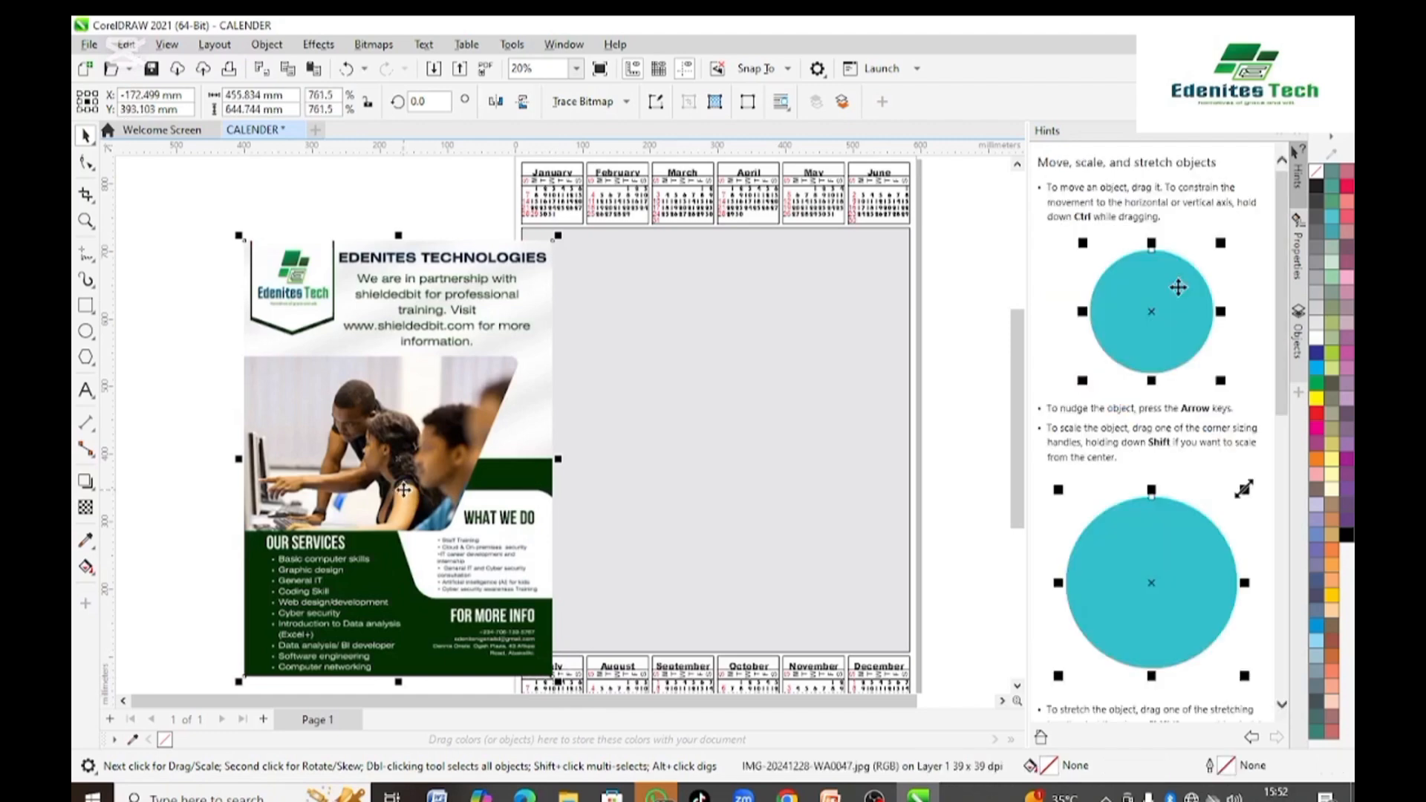
- Move the imported flyer onto the grey image area and stretch it to about 570 by 620 mm to fill the area
drag(404, 488, 681, 483)
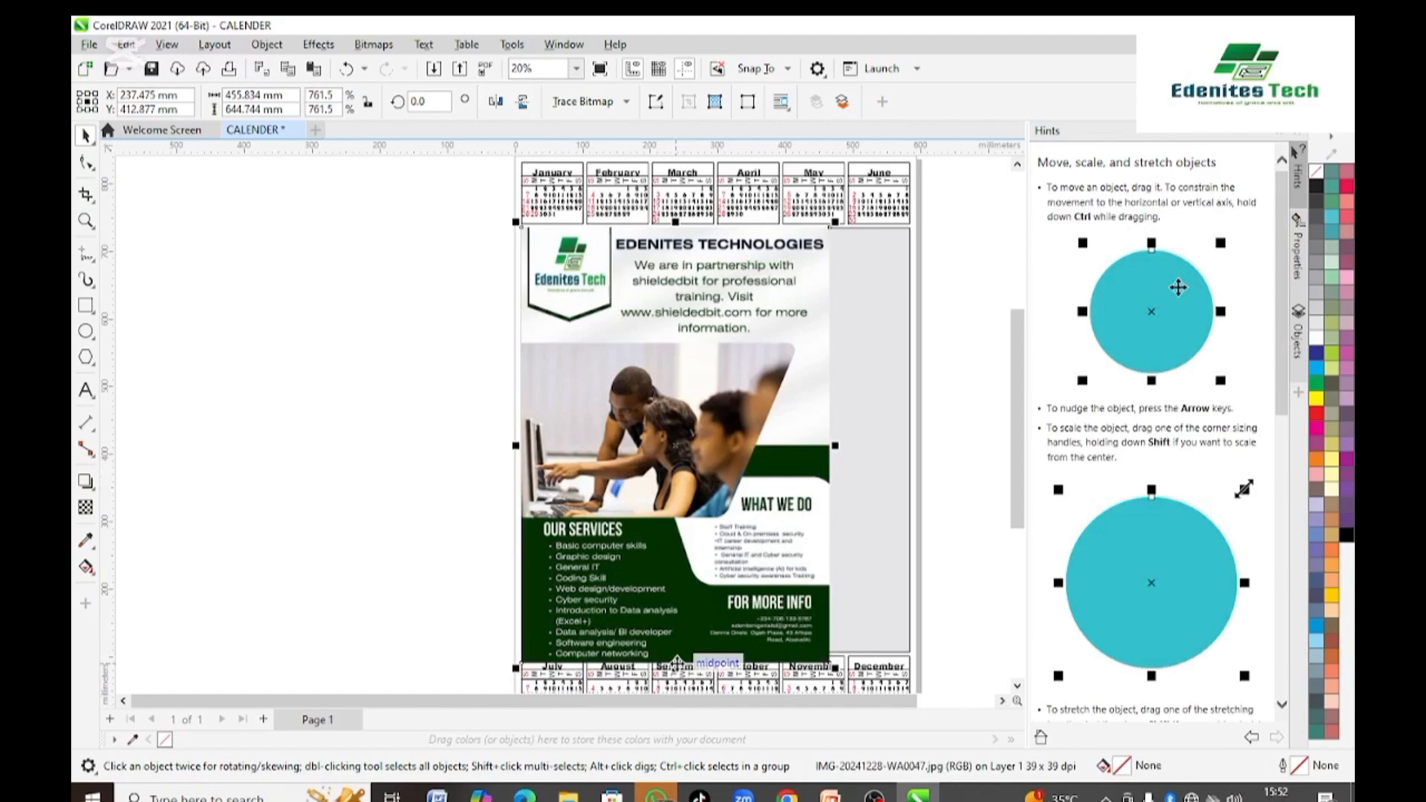
drag(677, 661, 680, 646)
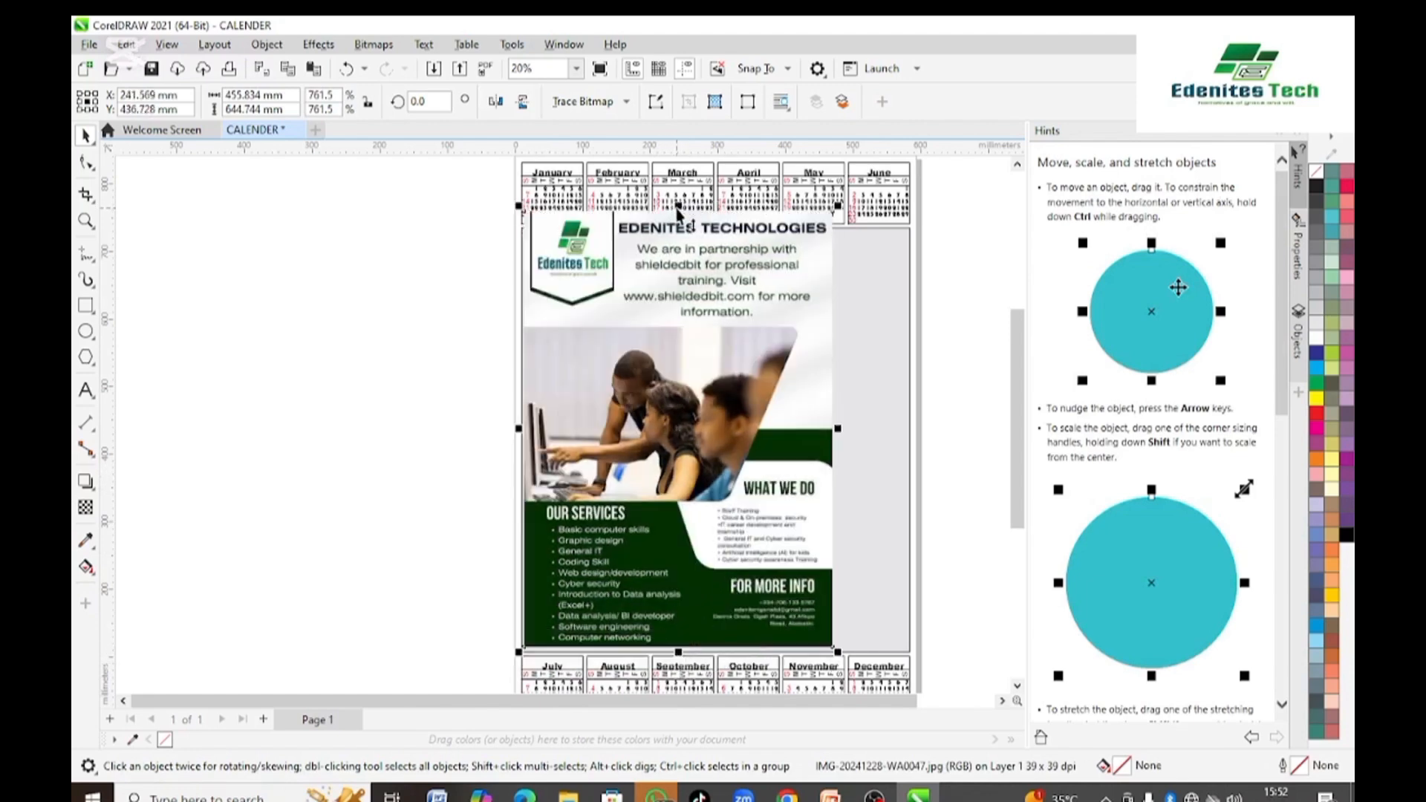
drag(677, 209, 676, 230)
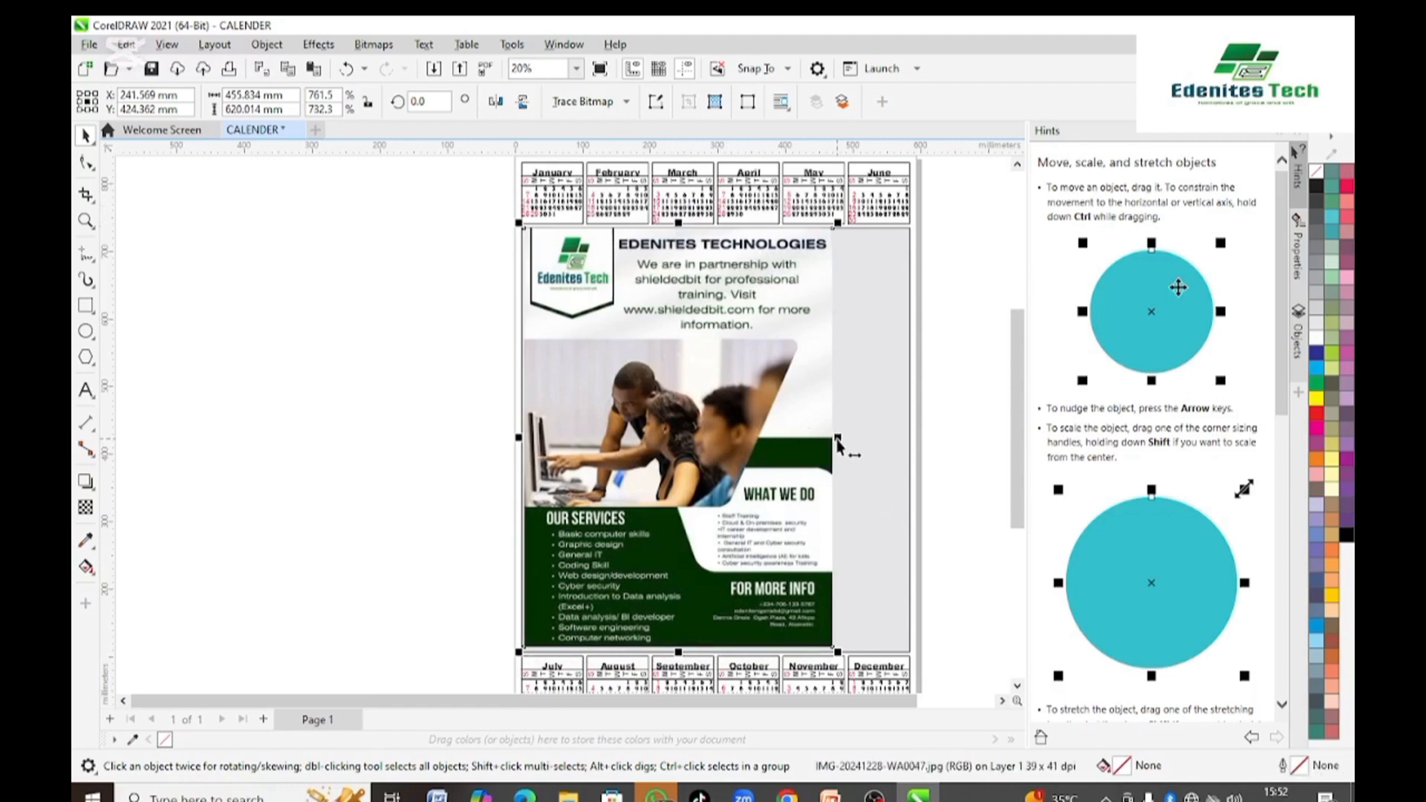
drag(838, 439, 917, 444)
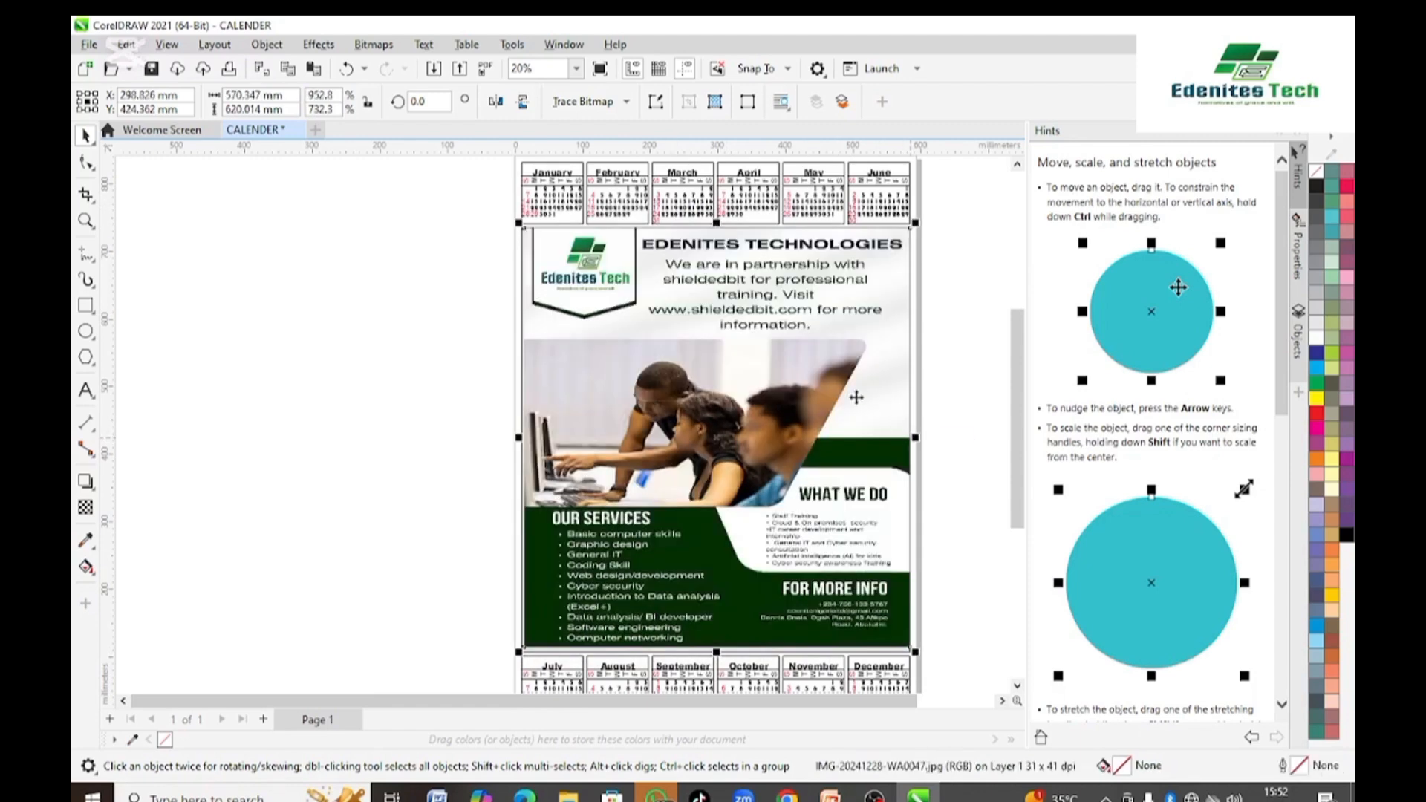
click(429, 364)
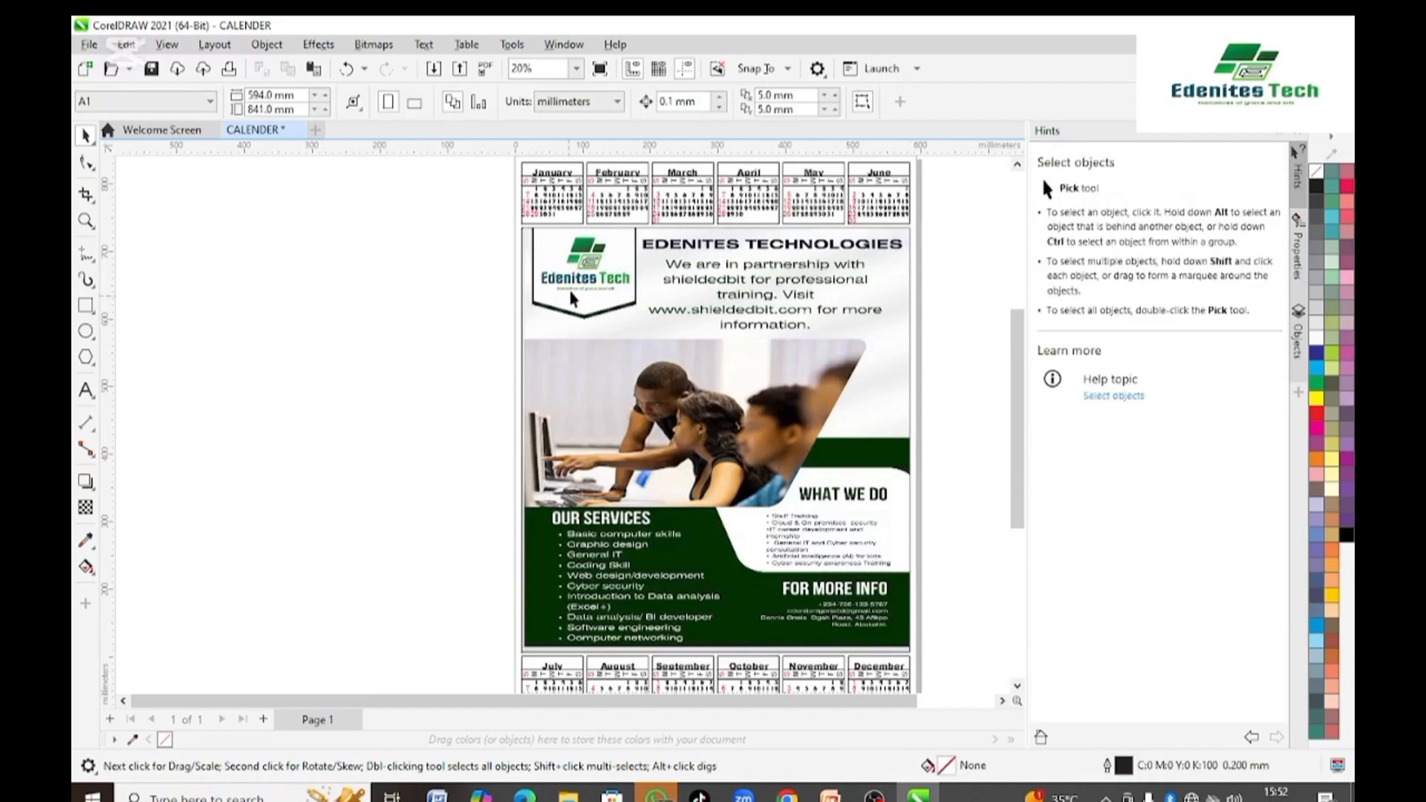
- Examine the January to April calendars above the flyer by selecting each month block in turn
click(552, 180)
scroll(746, 269, up, 1)
scroll(810, 282, up, 1)
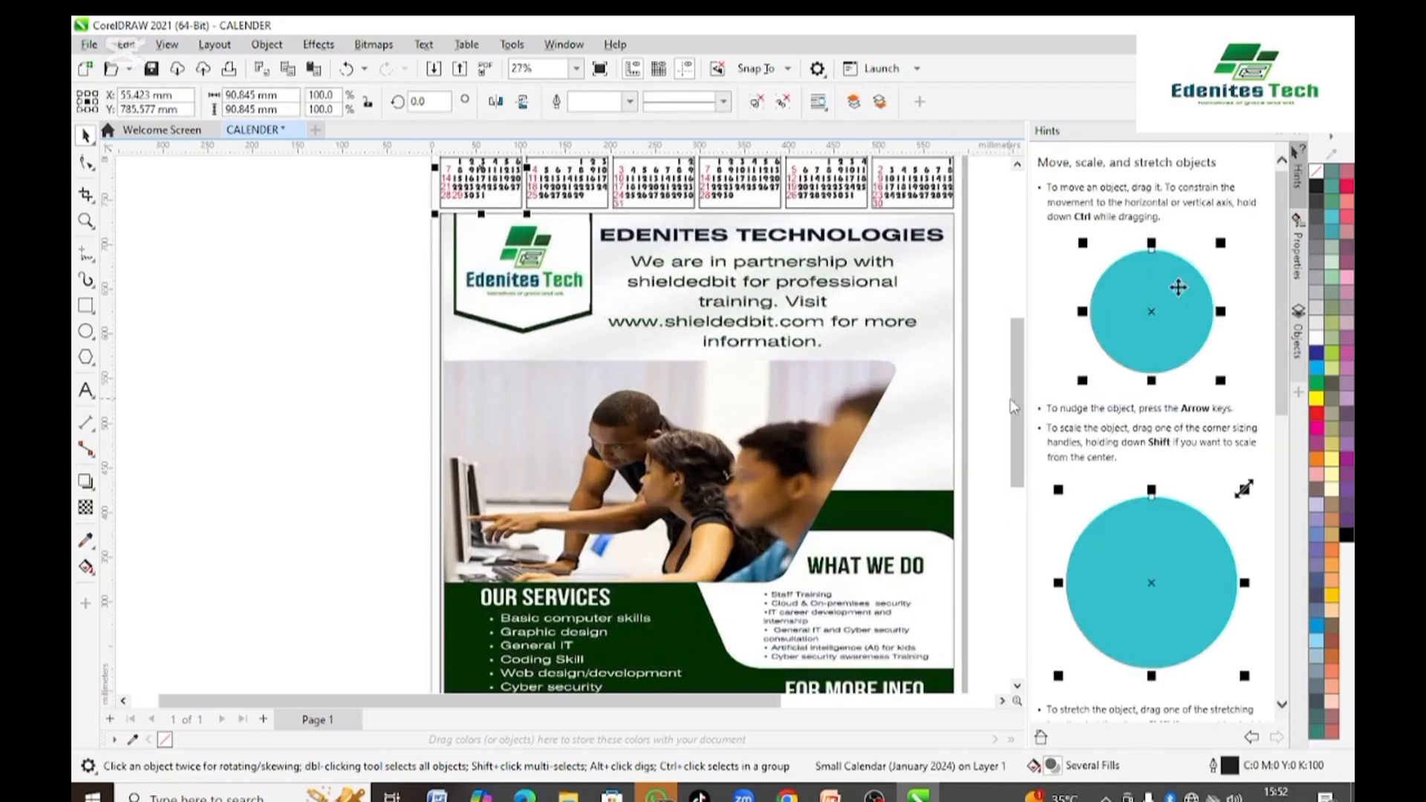
drag(1017, 389, 1017, 332)
scroll(603, 399, up, 2)
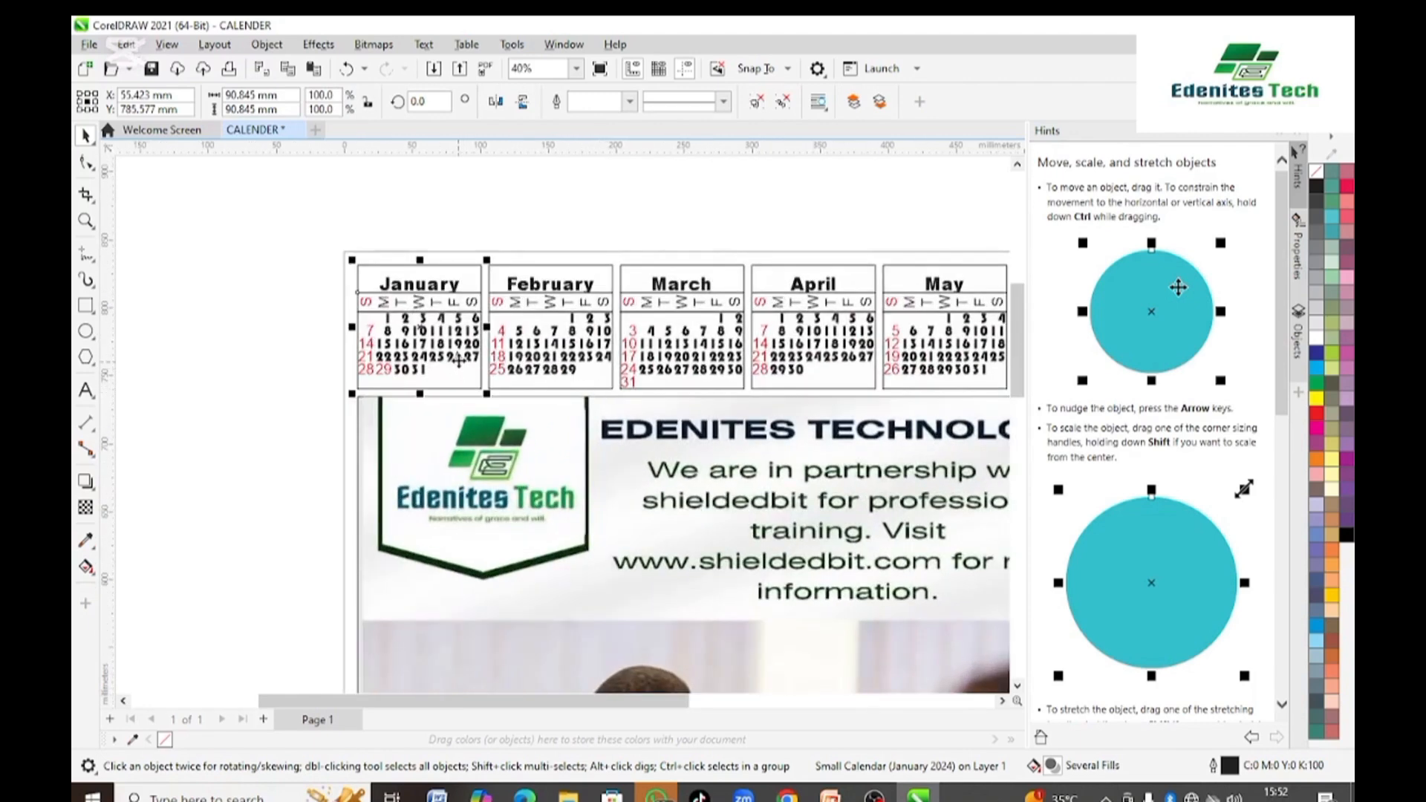
click(575, 301)
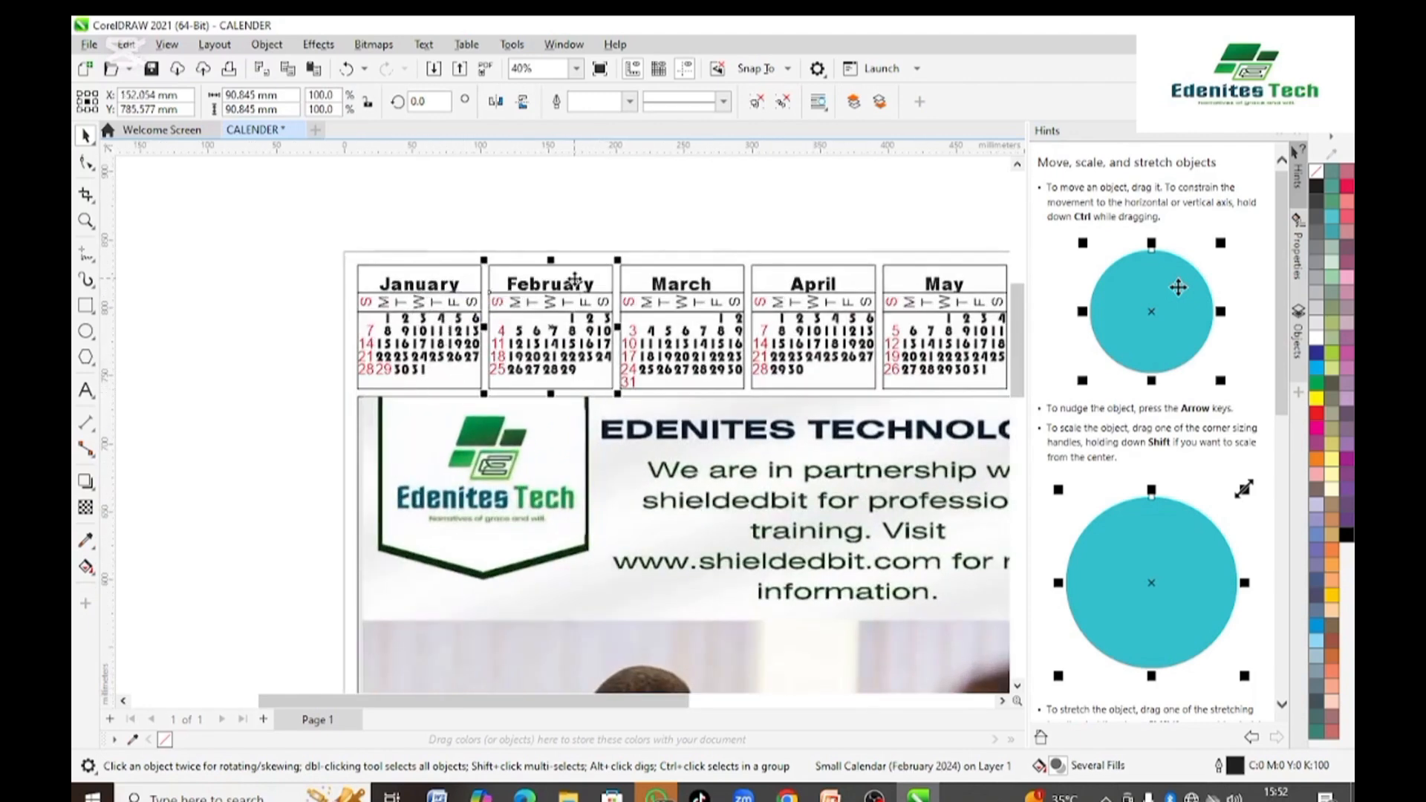
click(691, 301)
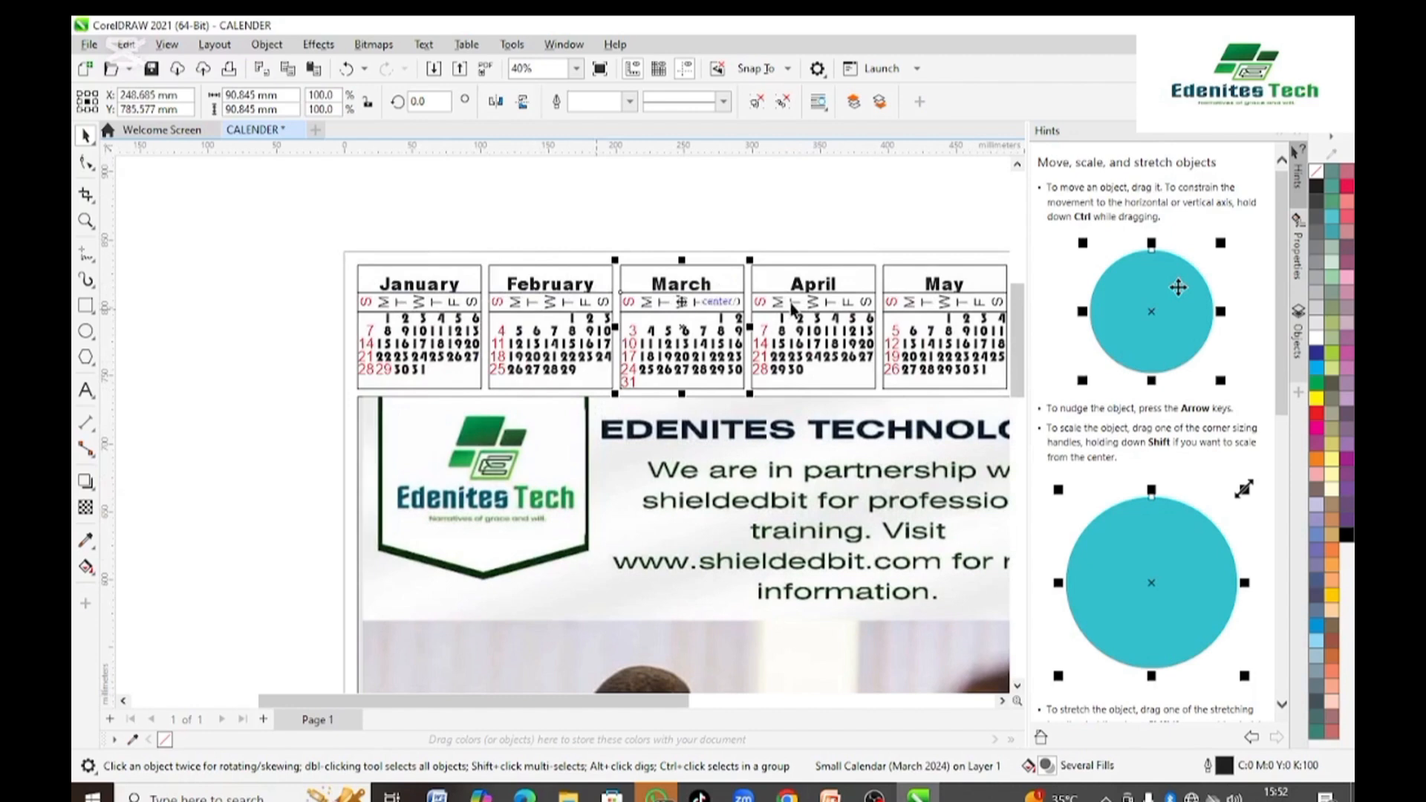
click(828, 303)
click(420, 274)
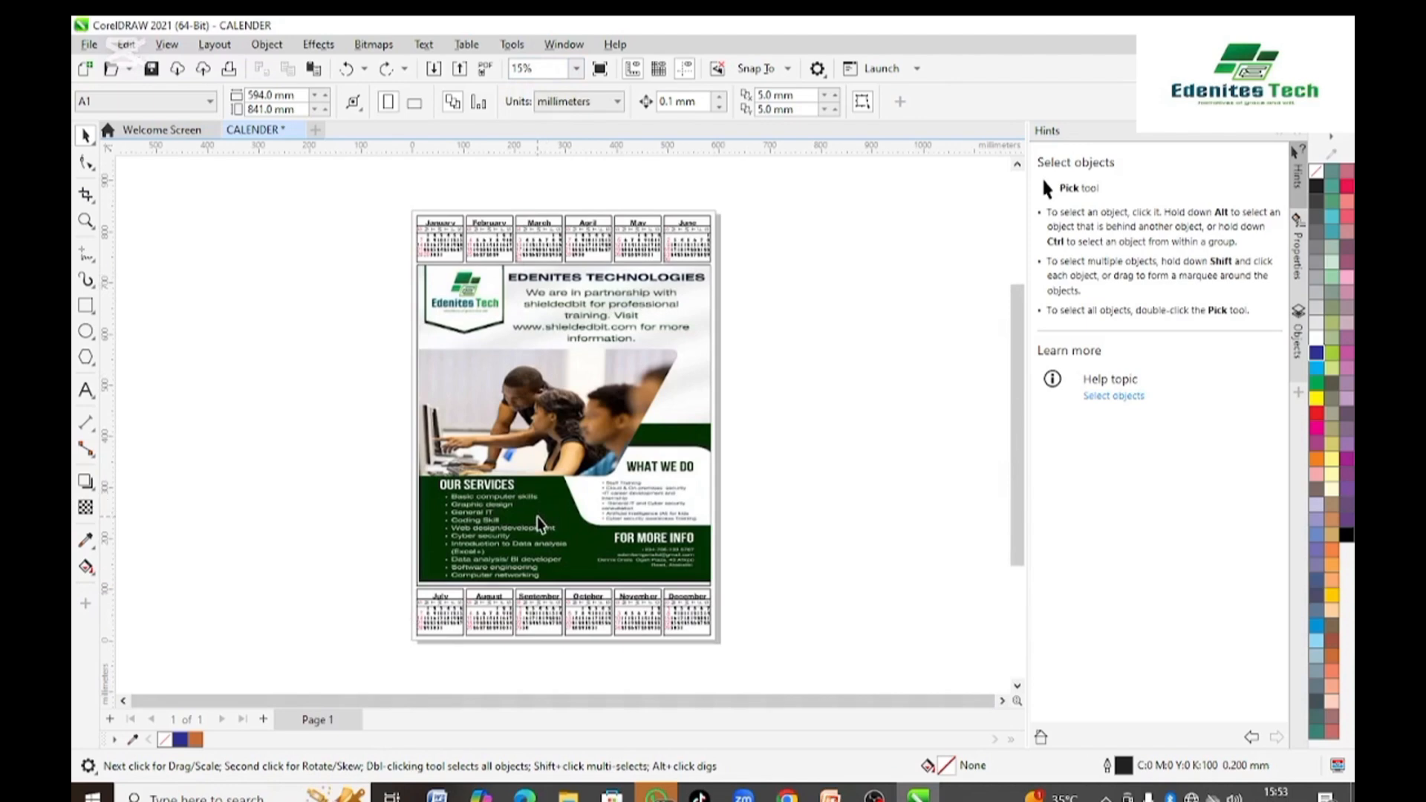
- Select all month calendars together with the flyer and its background rectangle, and group them
click(432, 251)
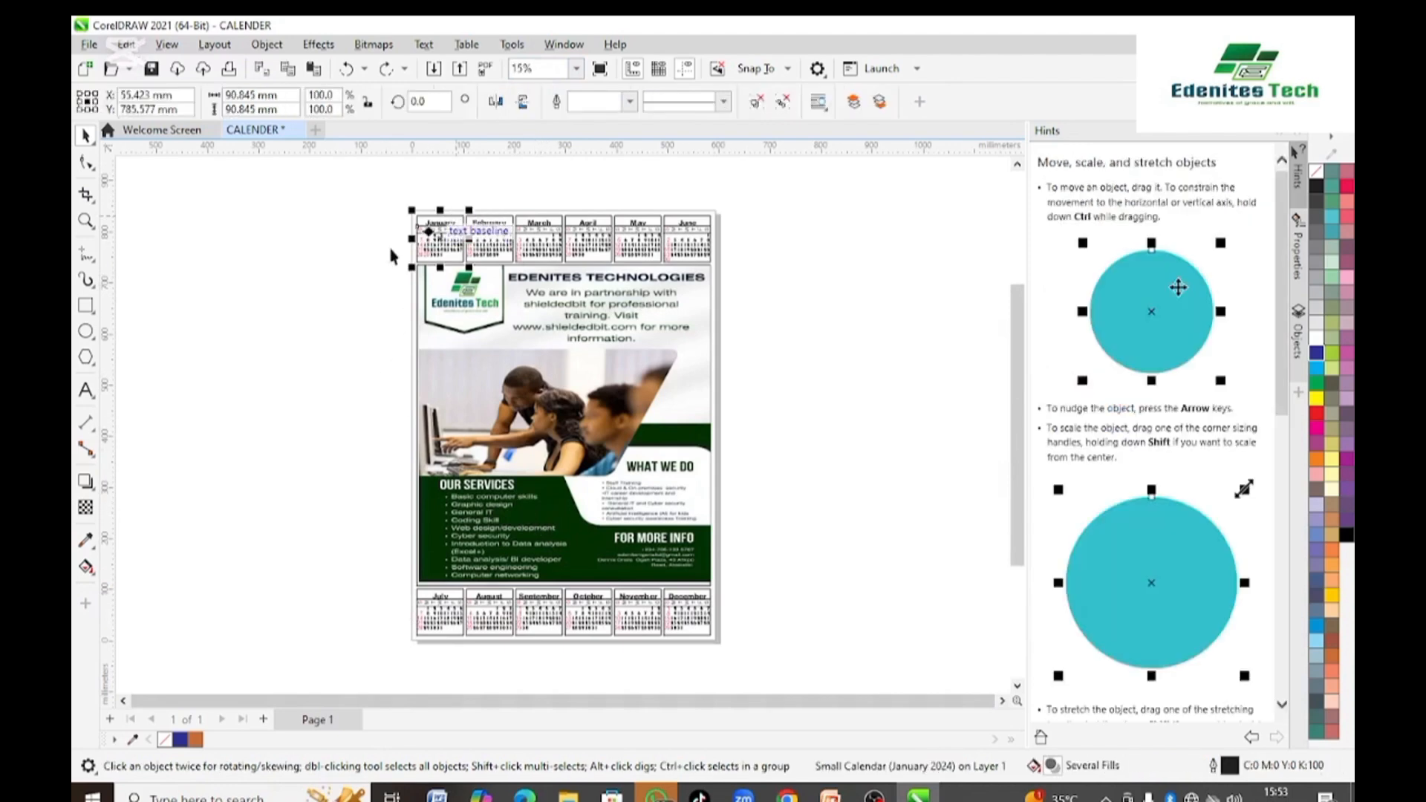
drag(374, 197, 789, 641)
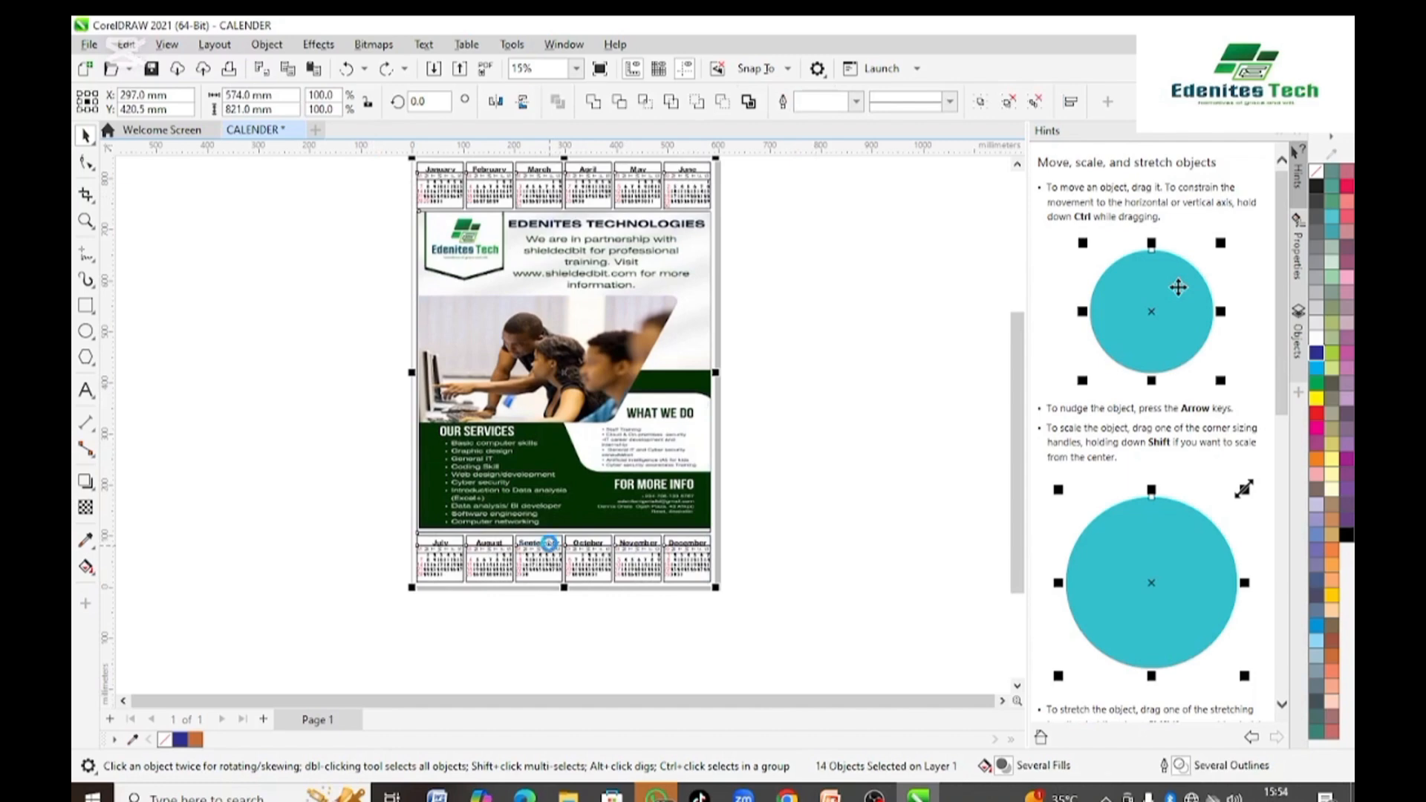
key(ctrl+g)
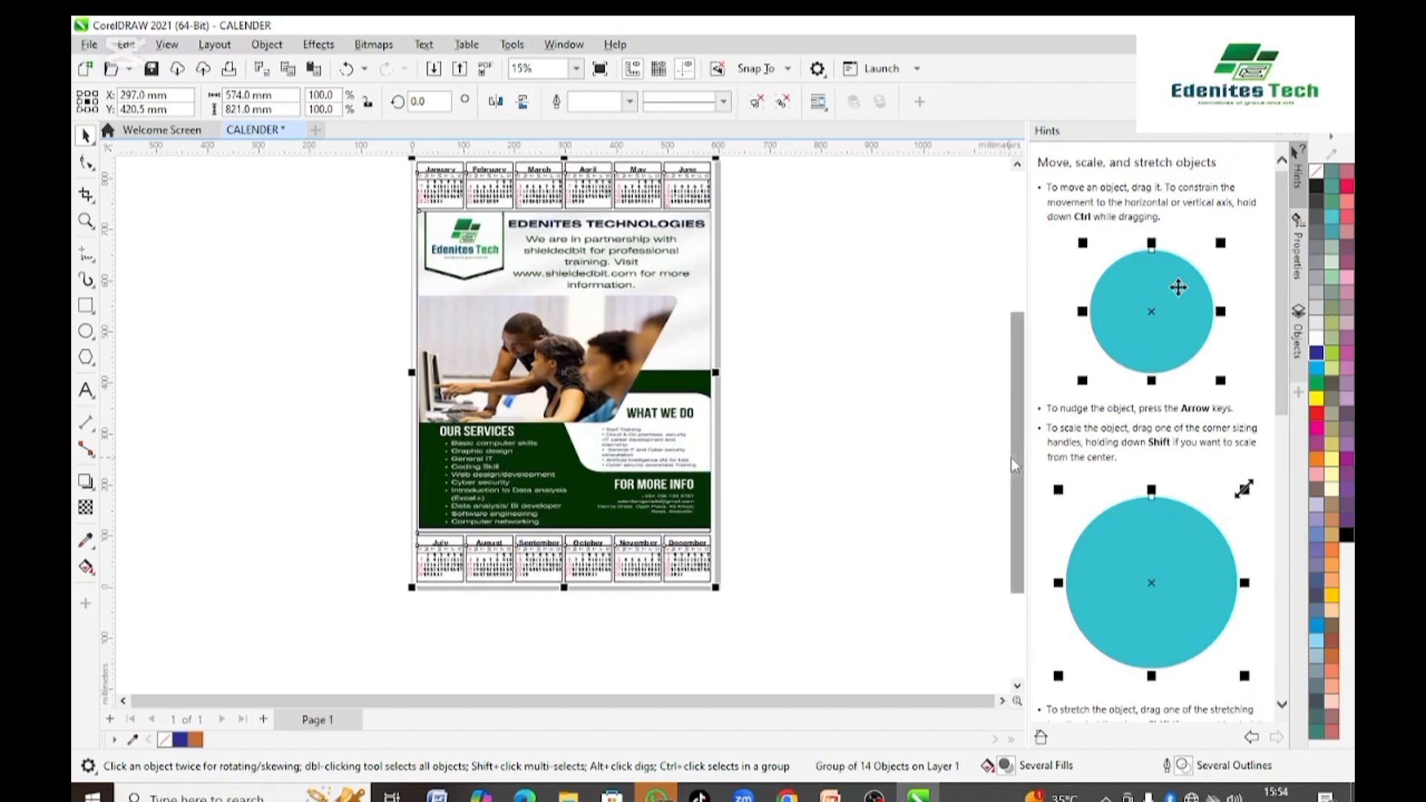
- Try moving the grouped calendar a short distance across the page, and undo the move
drag(1011, 457, 1012, 431)
click(534, 371)
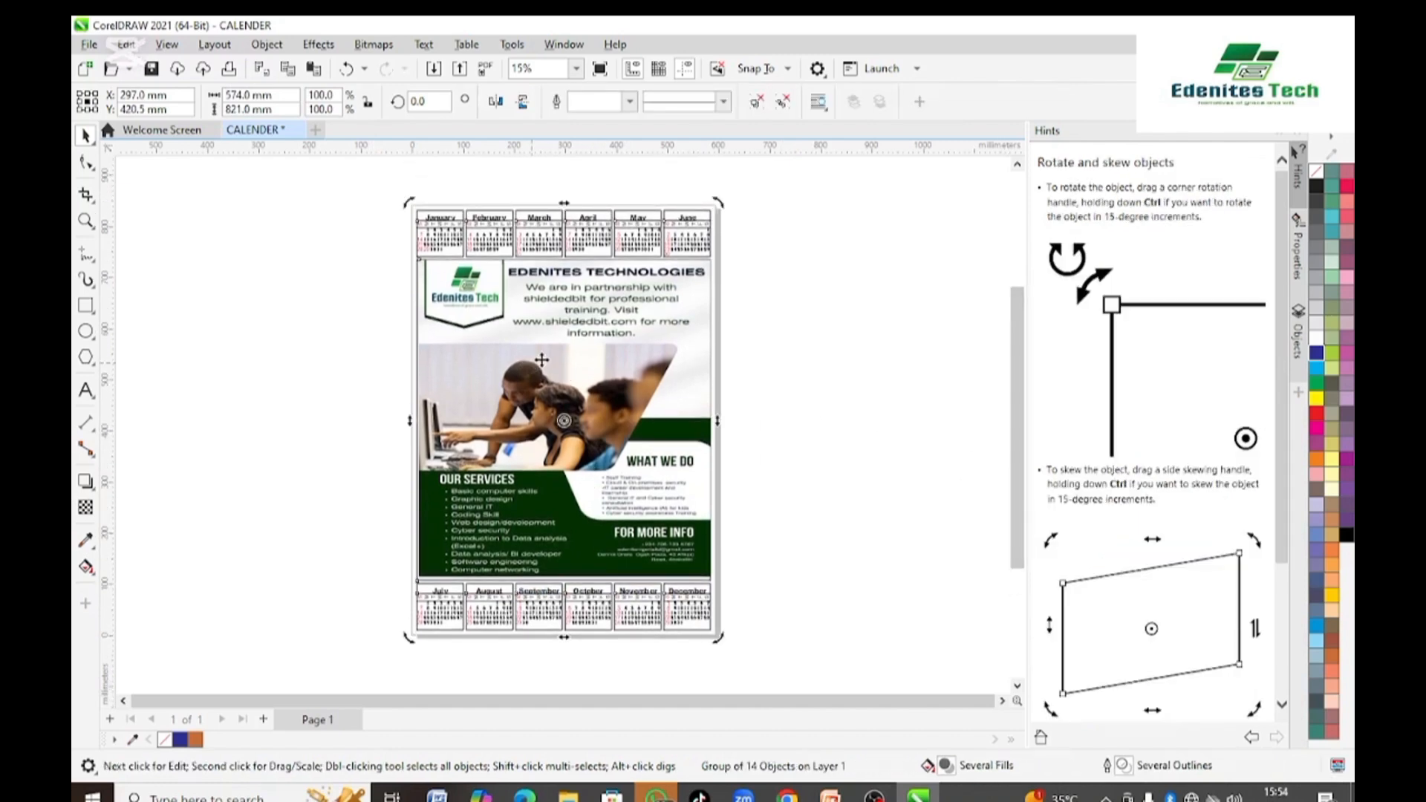
click(542, 359)
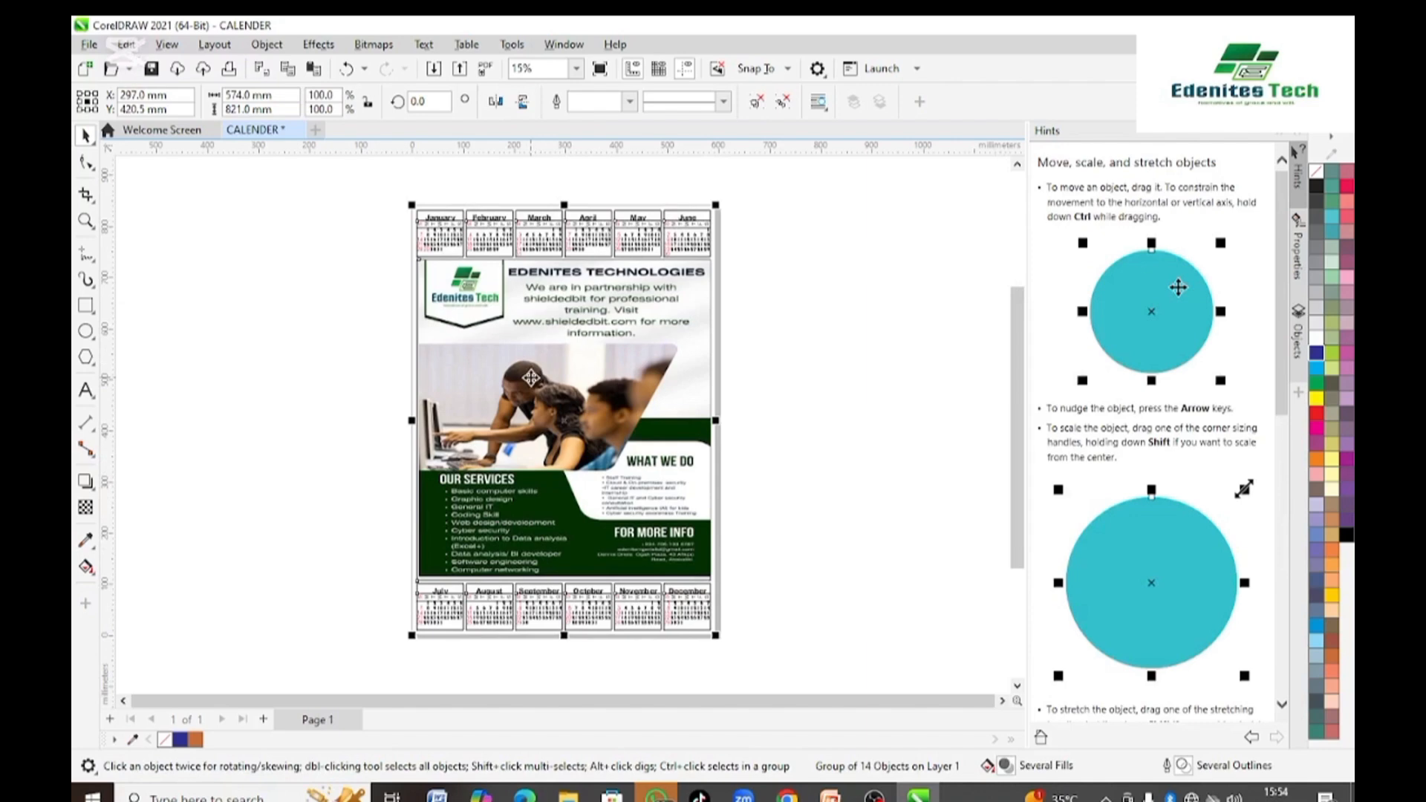
mouse_move(597, 369)
mouse_down()
mouse_move(621, 370)
mouse_move(596, 377)
mouse_up()
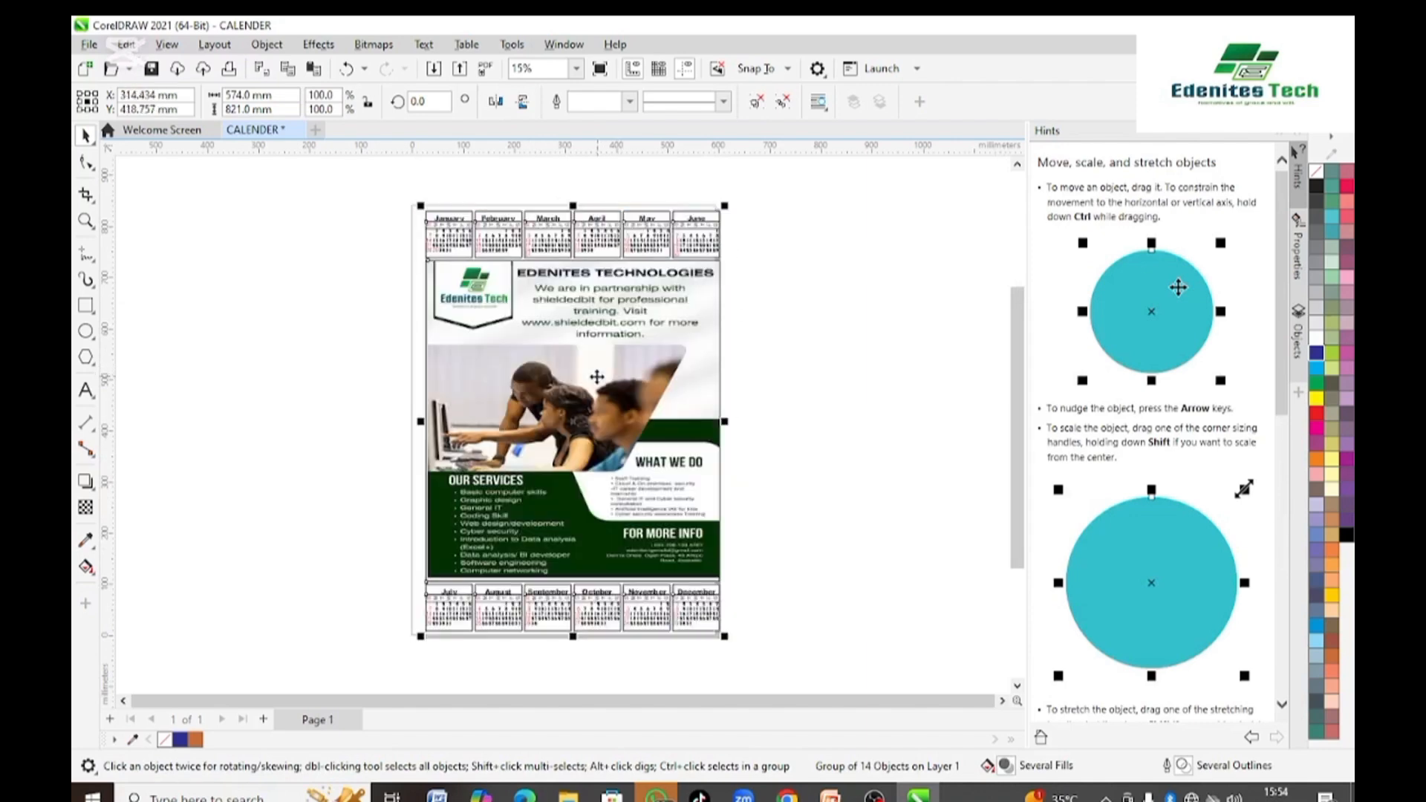
key(ctrl+z)
key(ctrl+z)
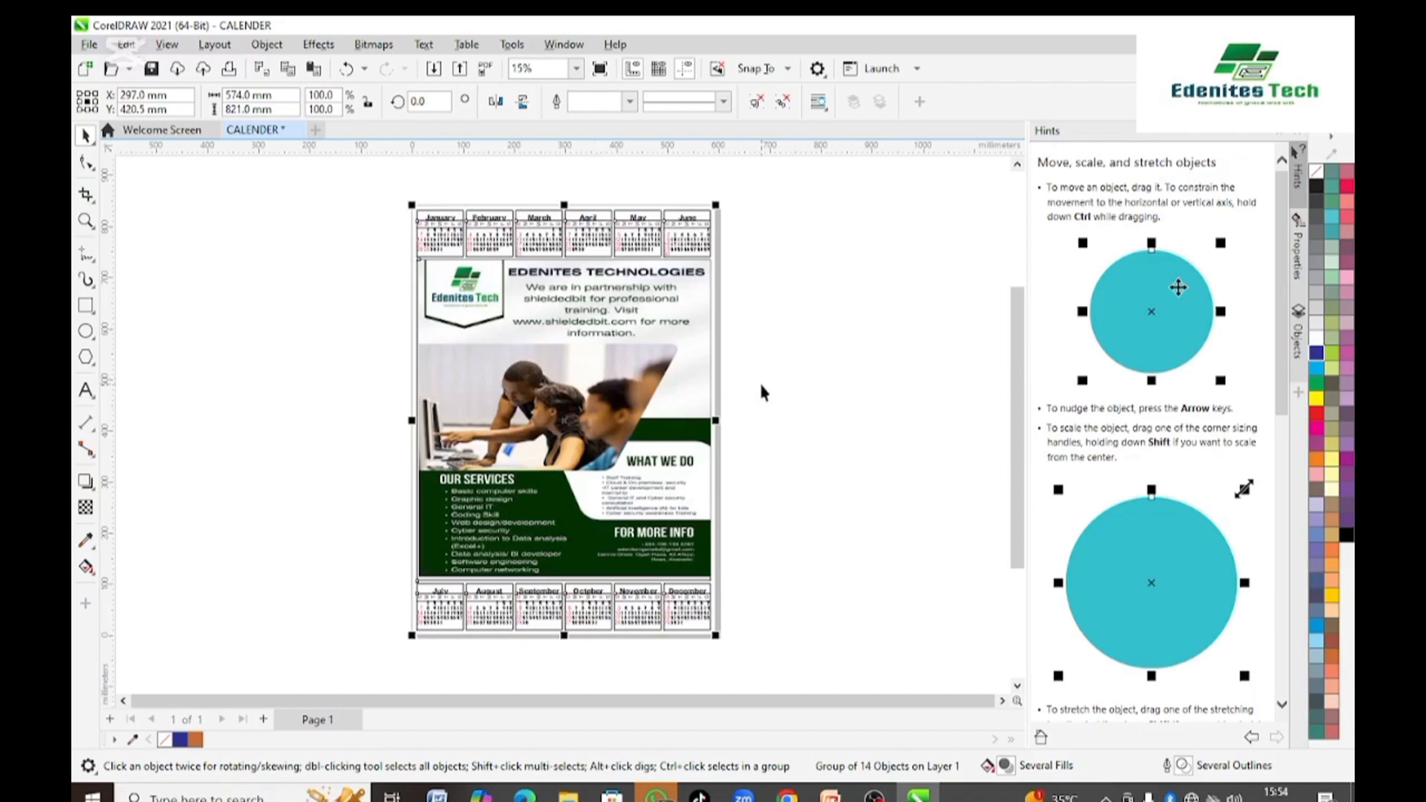
- Deselect the grouped calendar, add a second page to the document, and compare it with Page 1 before returning to Page 2
click(742, 359)
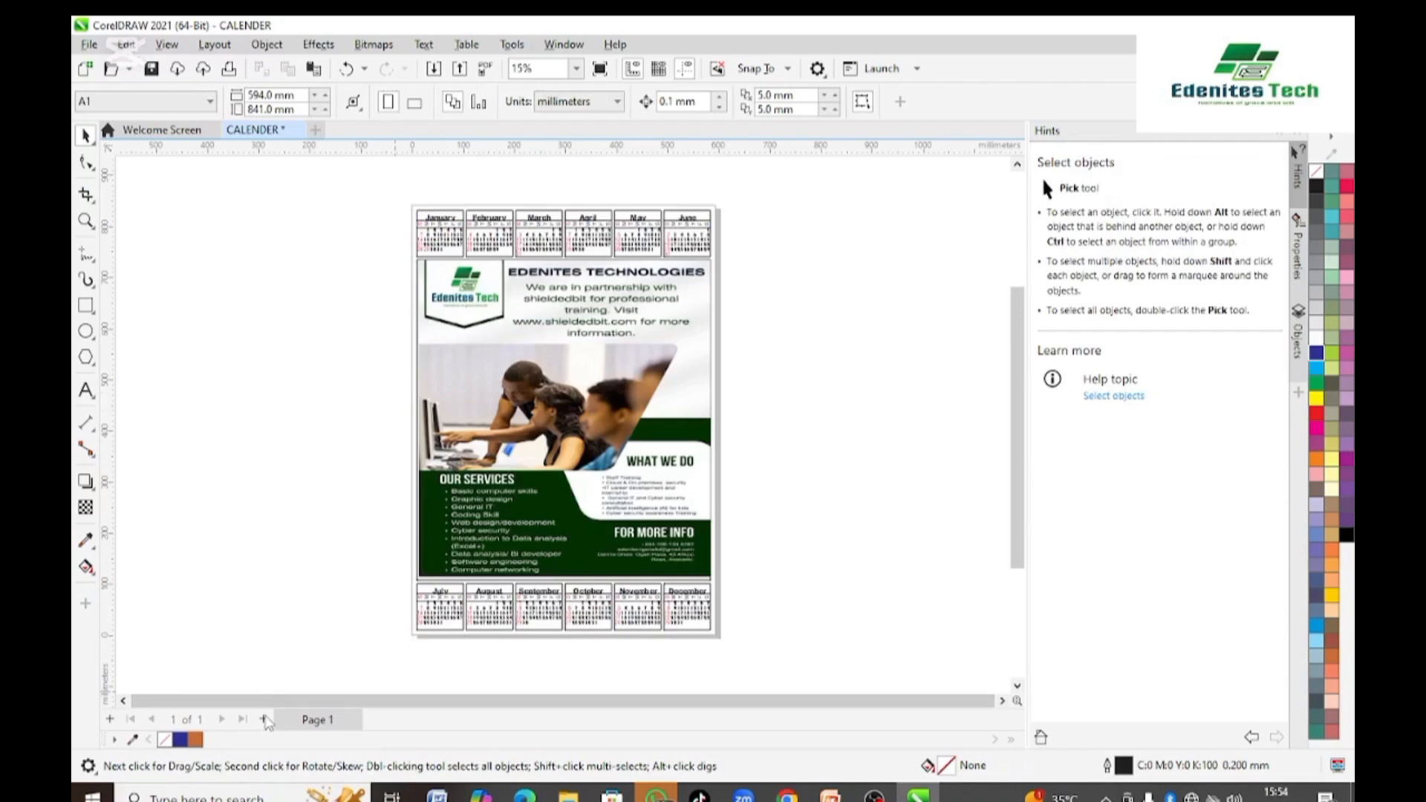
click(264, 719)
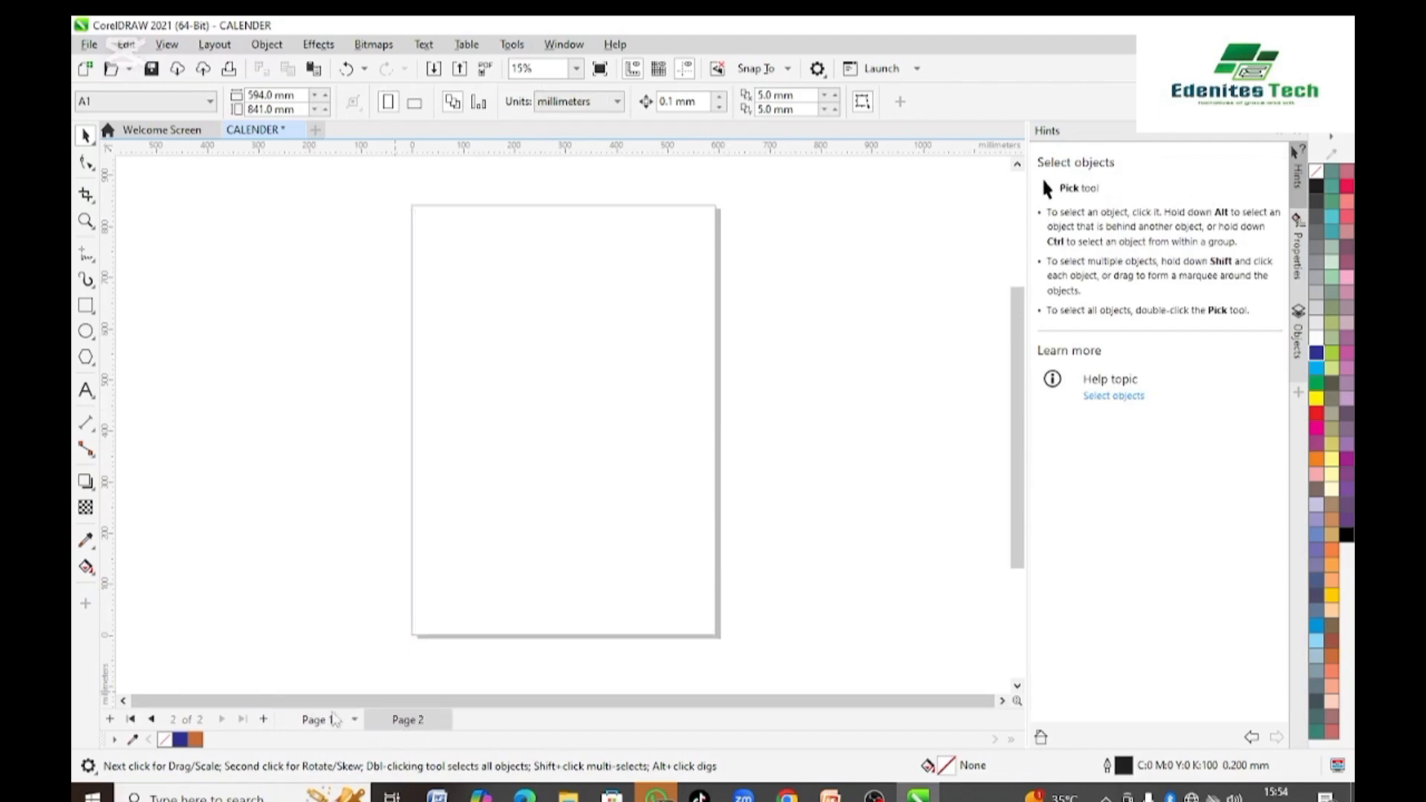
click(334, 719)
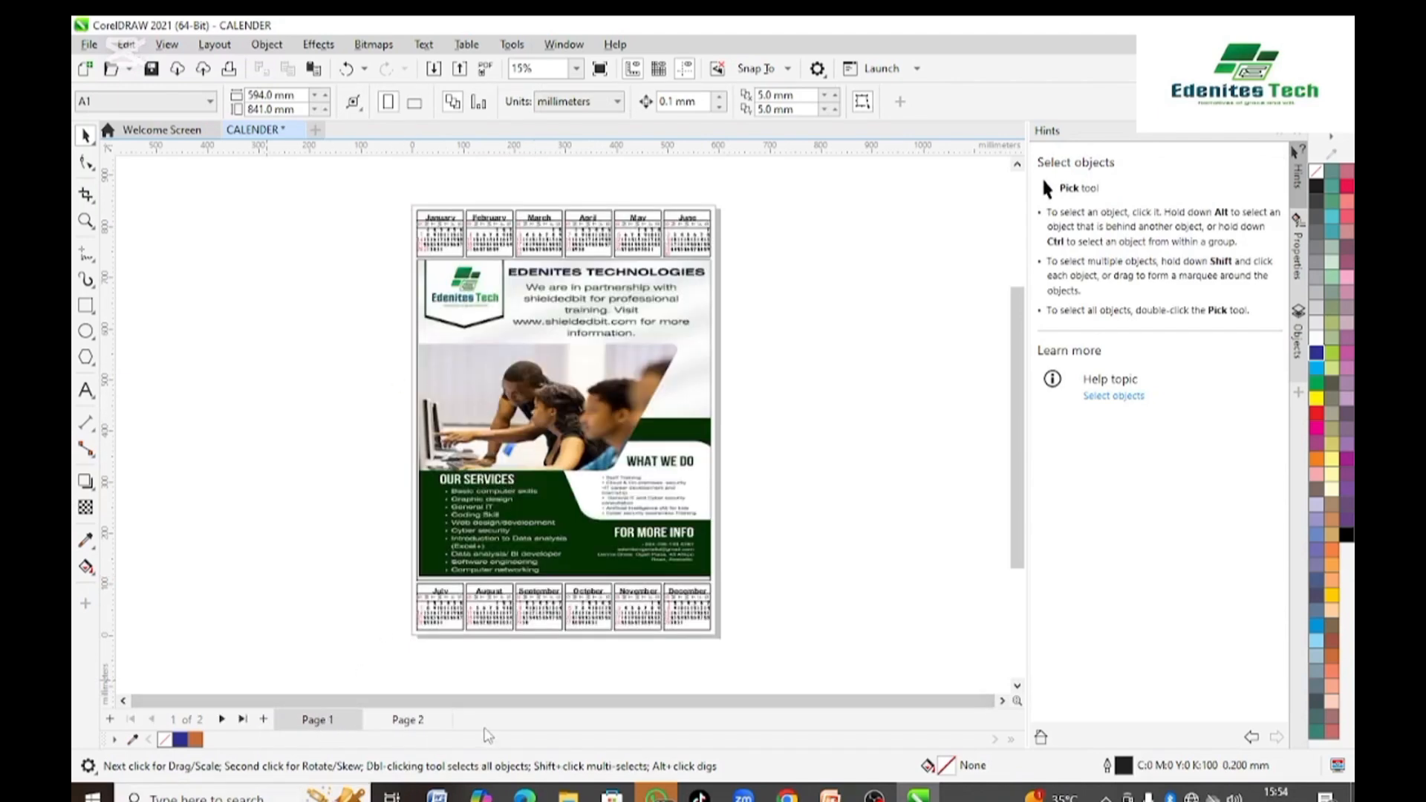
click(408, 722)
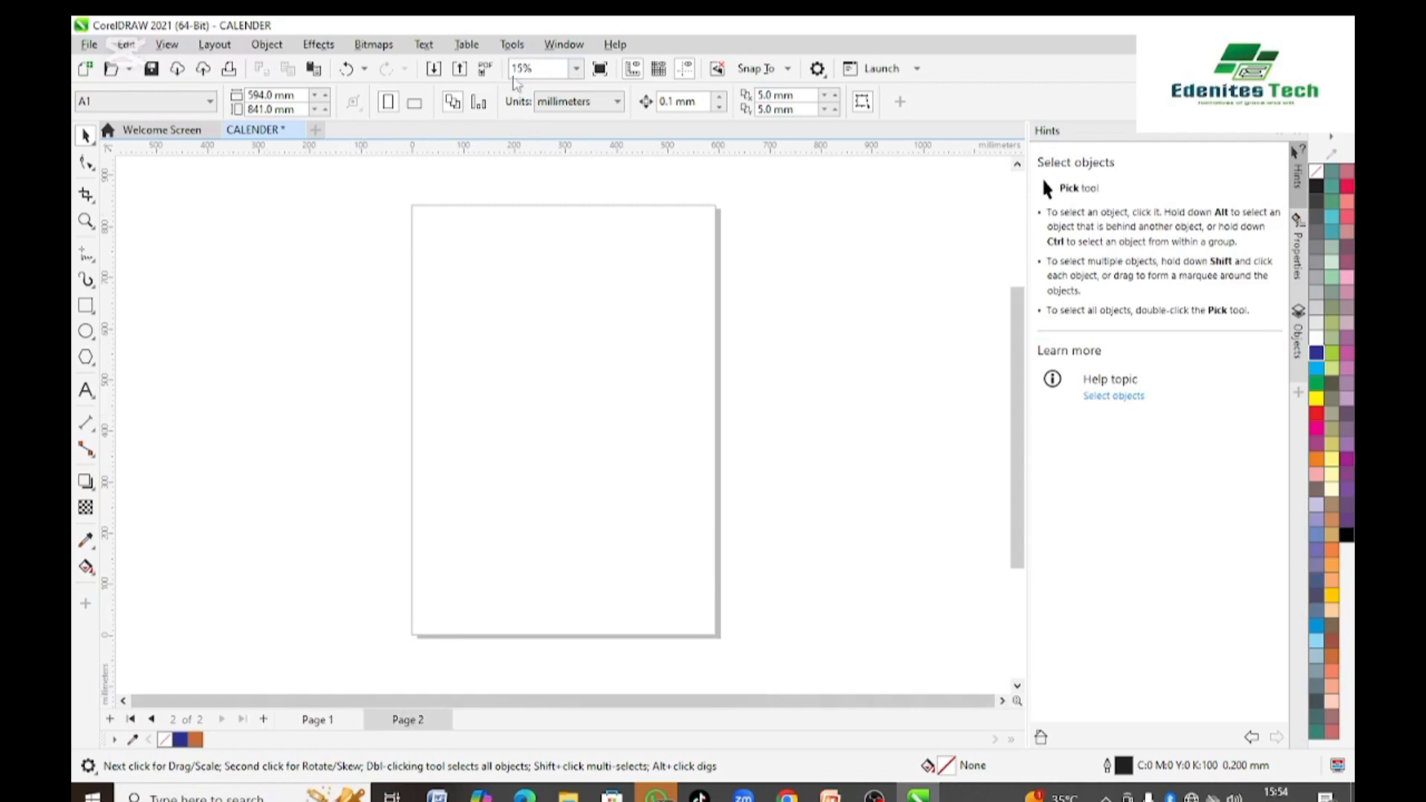
- Run the Wizard.CreateCalendar macro from CalendarWizard (CalendarWizard.gms) on the empty Page 2
click(563, 47)
click(511, 45)
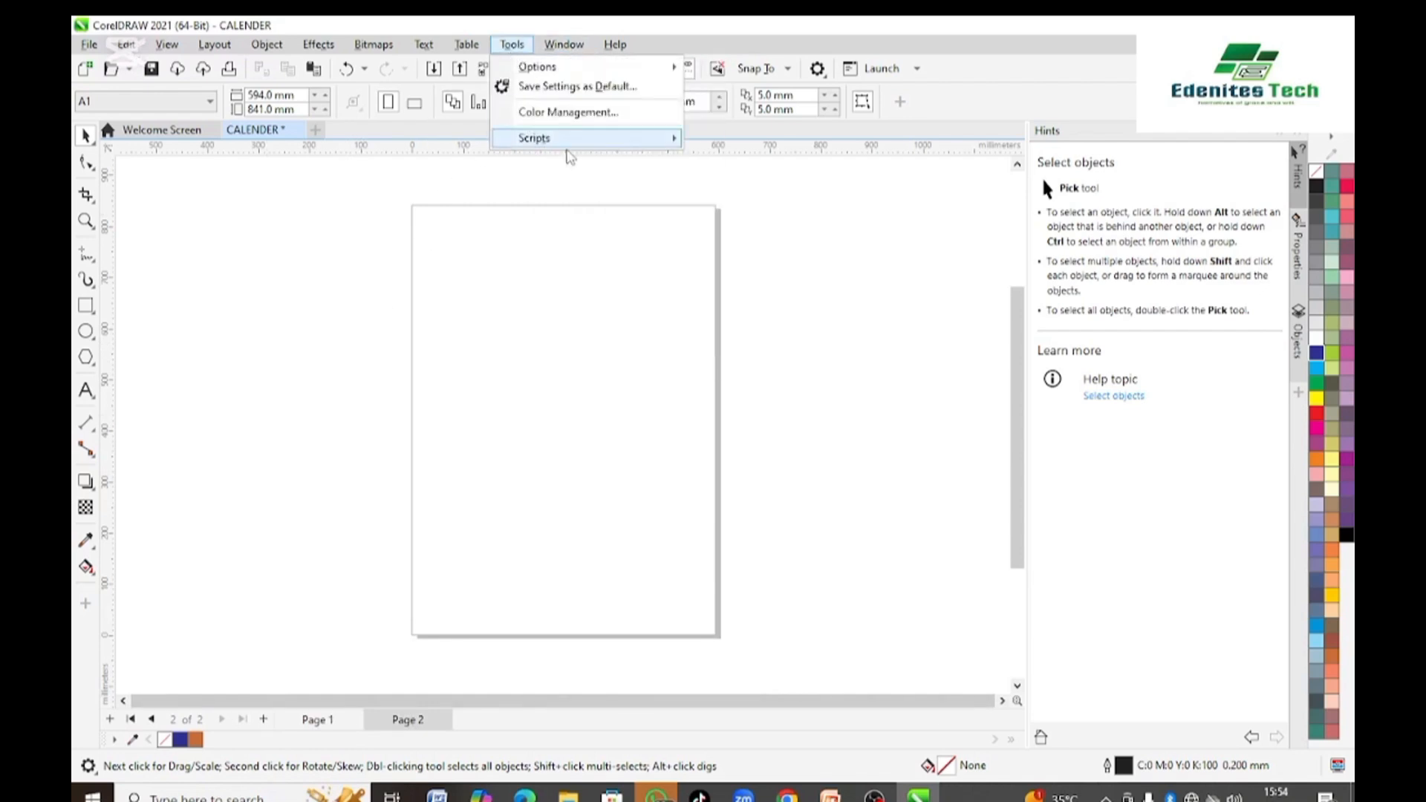
mouse_move(627, 146)
click(782, 161)
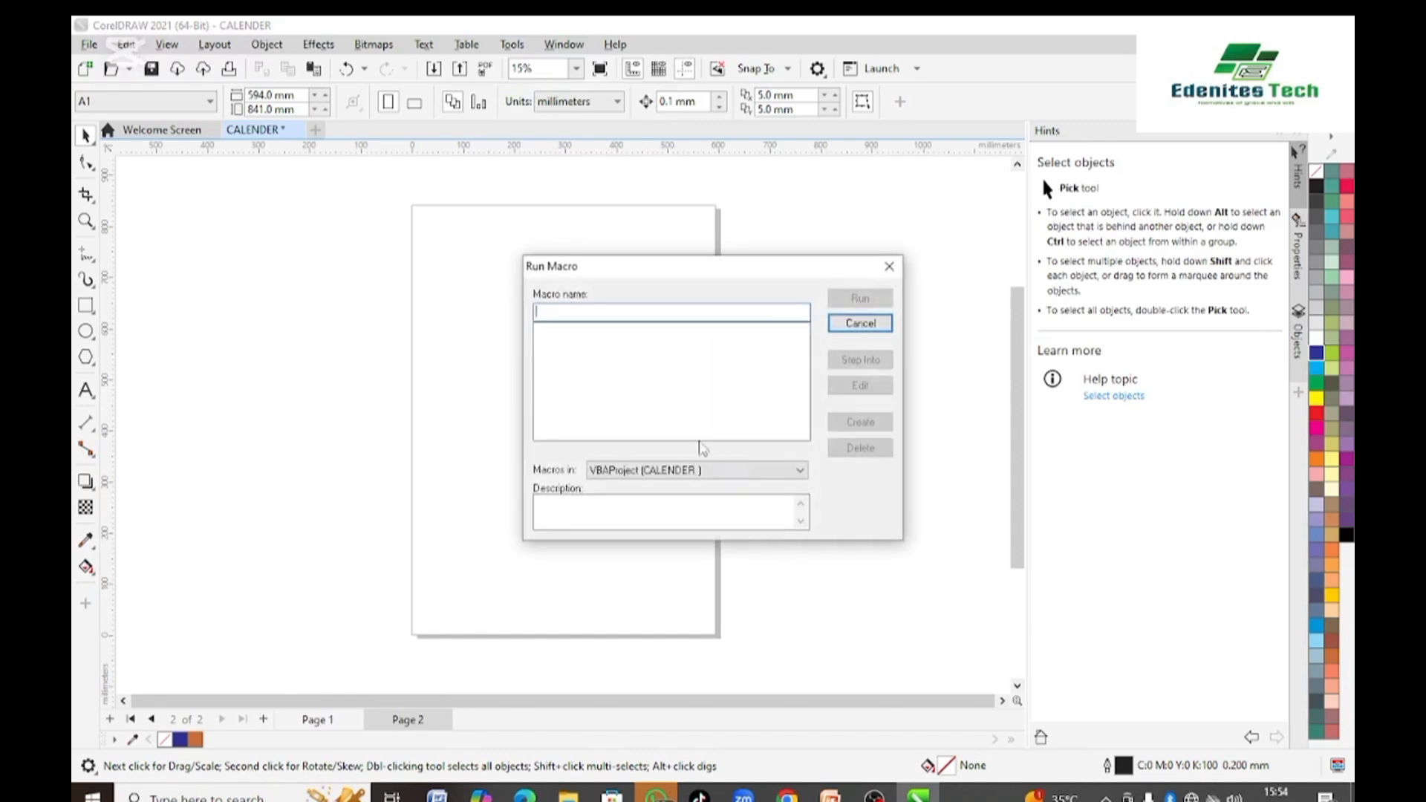
click(739, 470)
click(700, 501)
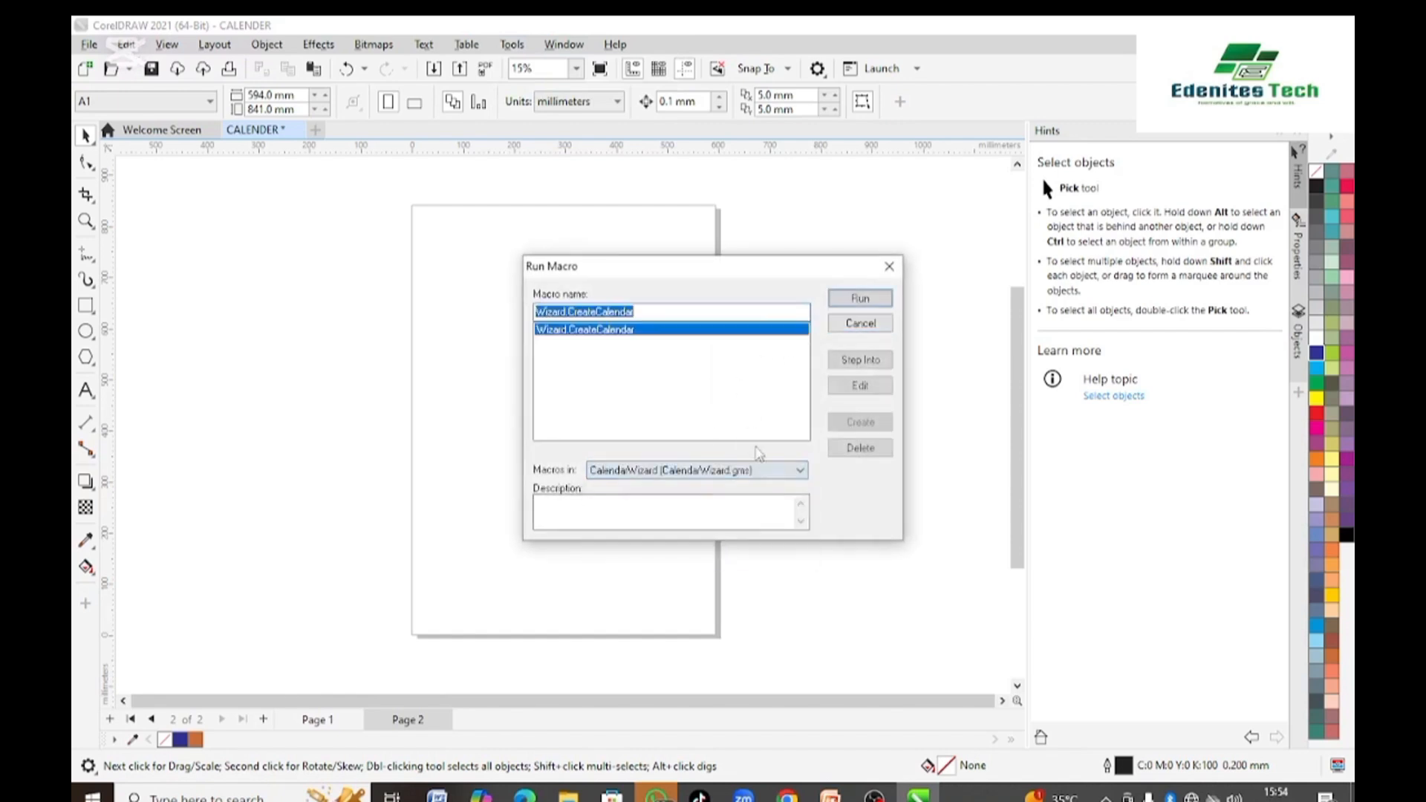
click(865, 298)
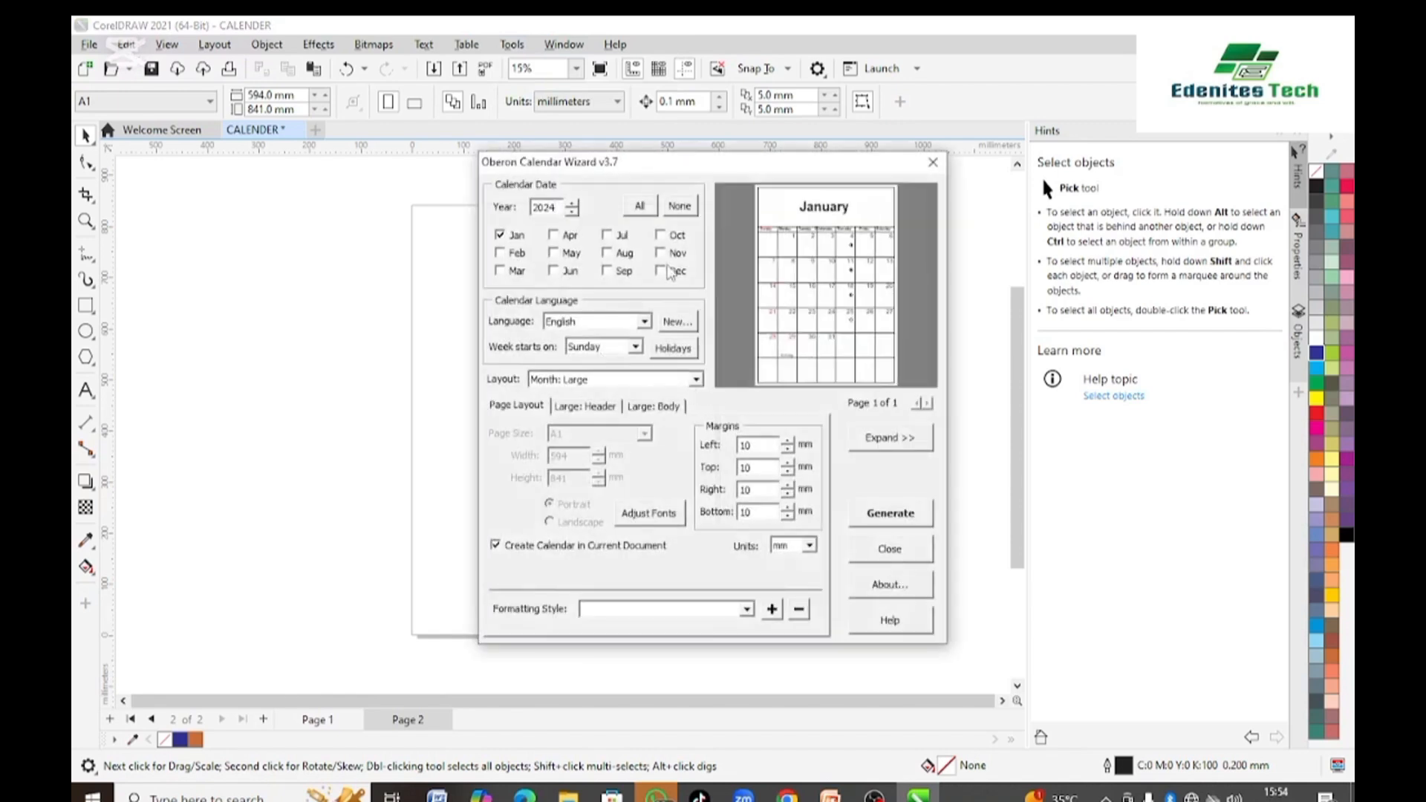
- Include all twelve months of 2024, preview the Left/Right layout, and choose Year: Image + 12 Small [Left/Bottom]
click(640, 206)
click(699, 381)
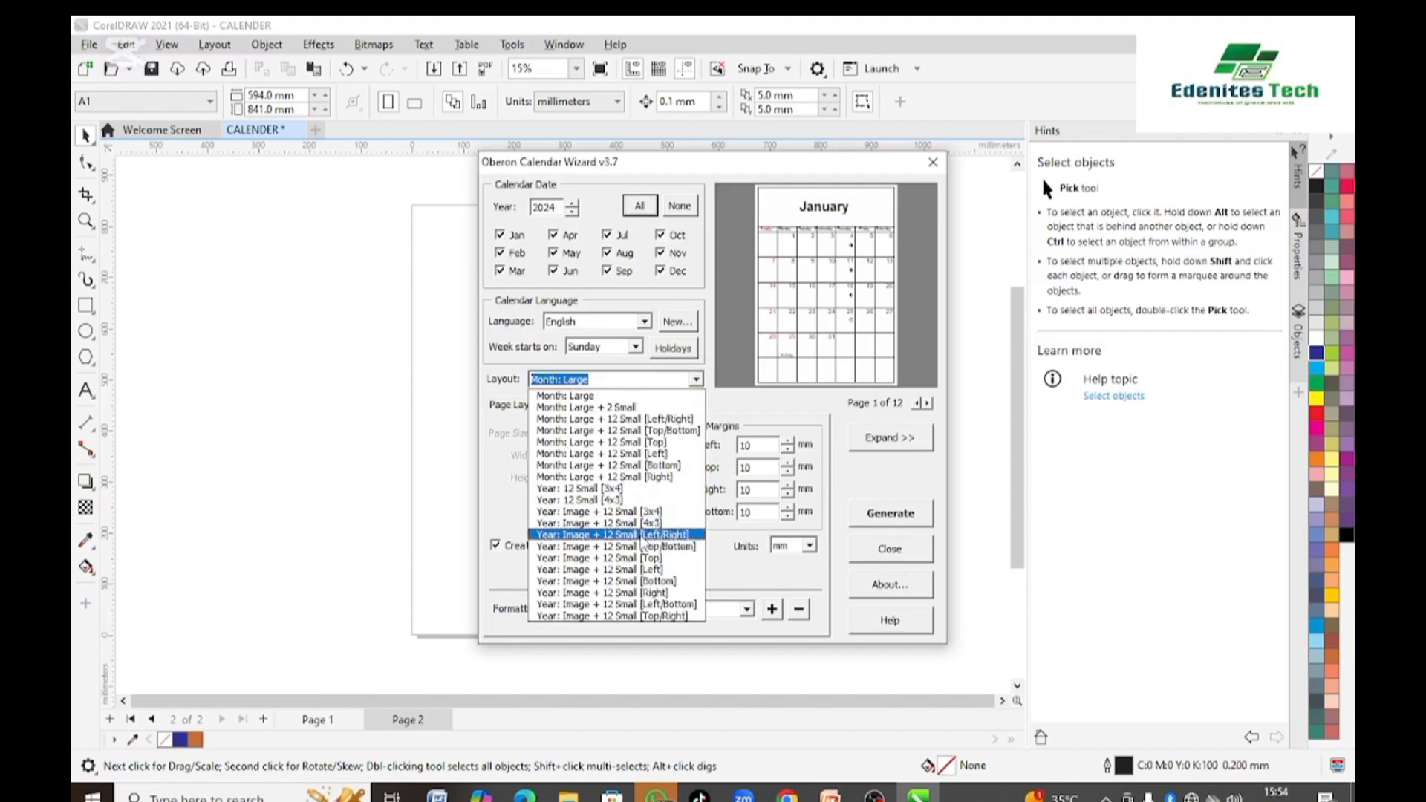
click(643, 536)
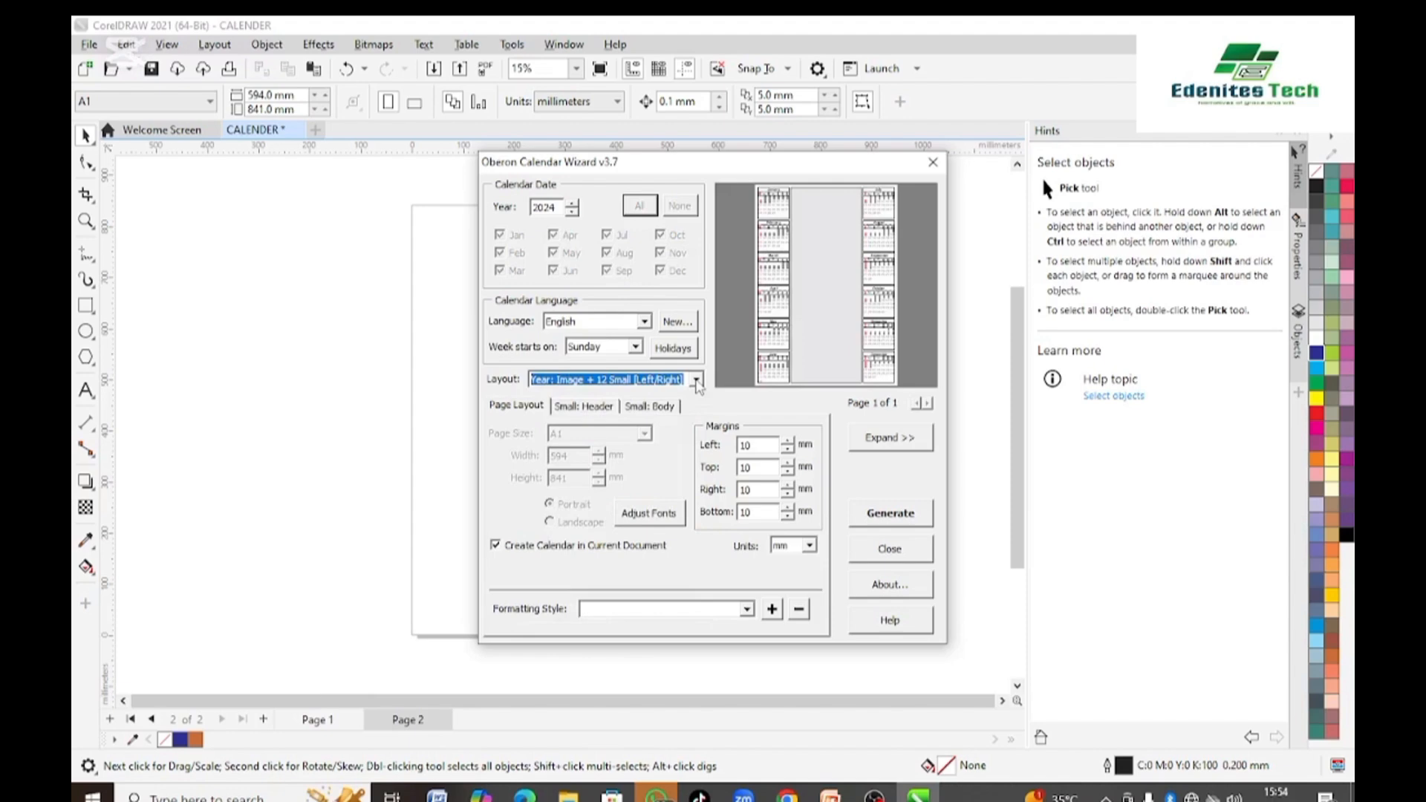
click(696, 381)
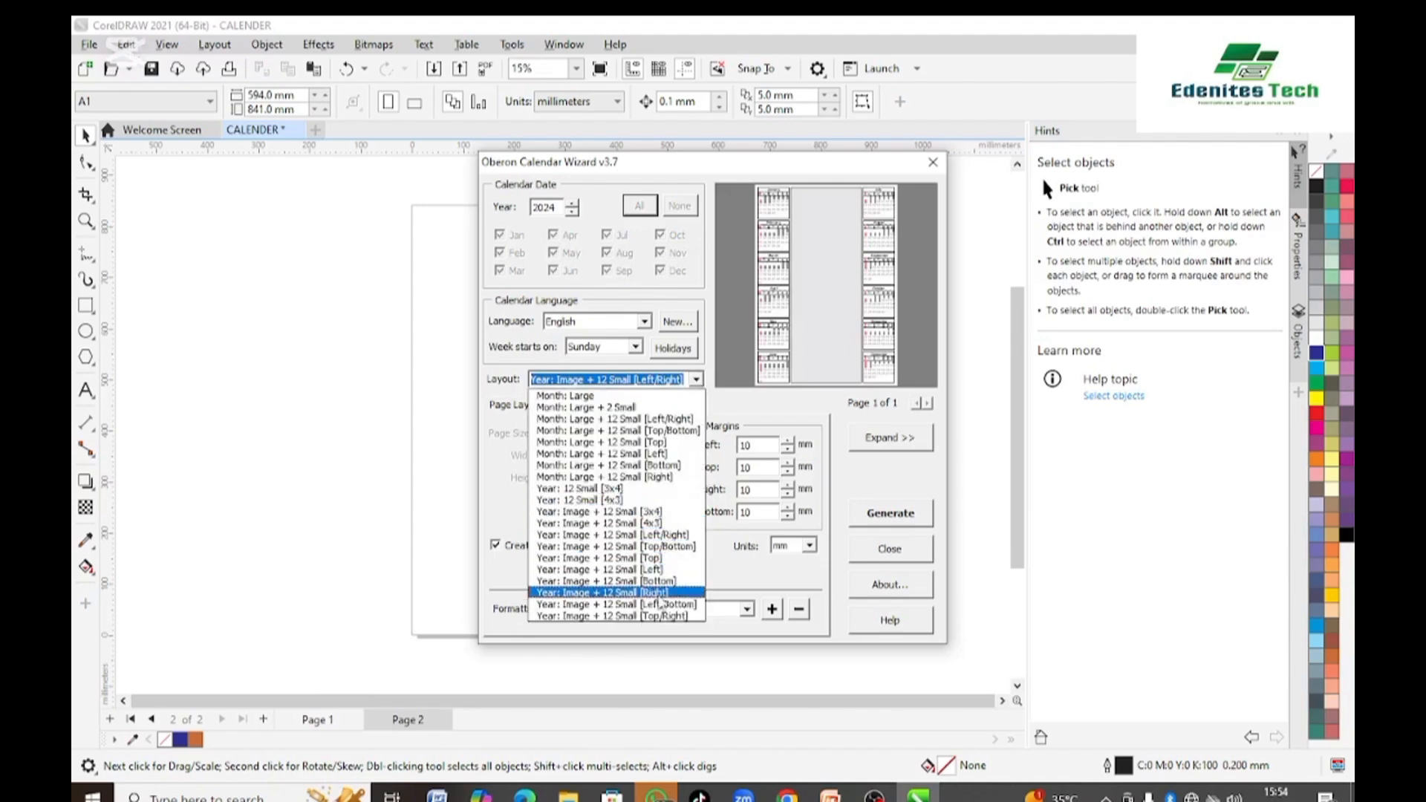
click(660, 606)
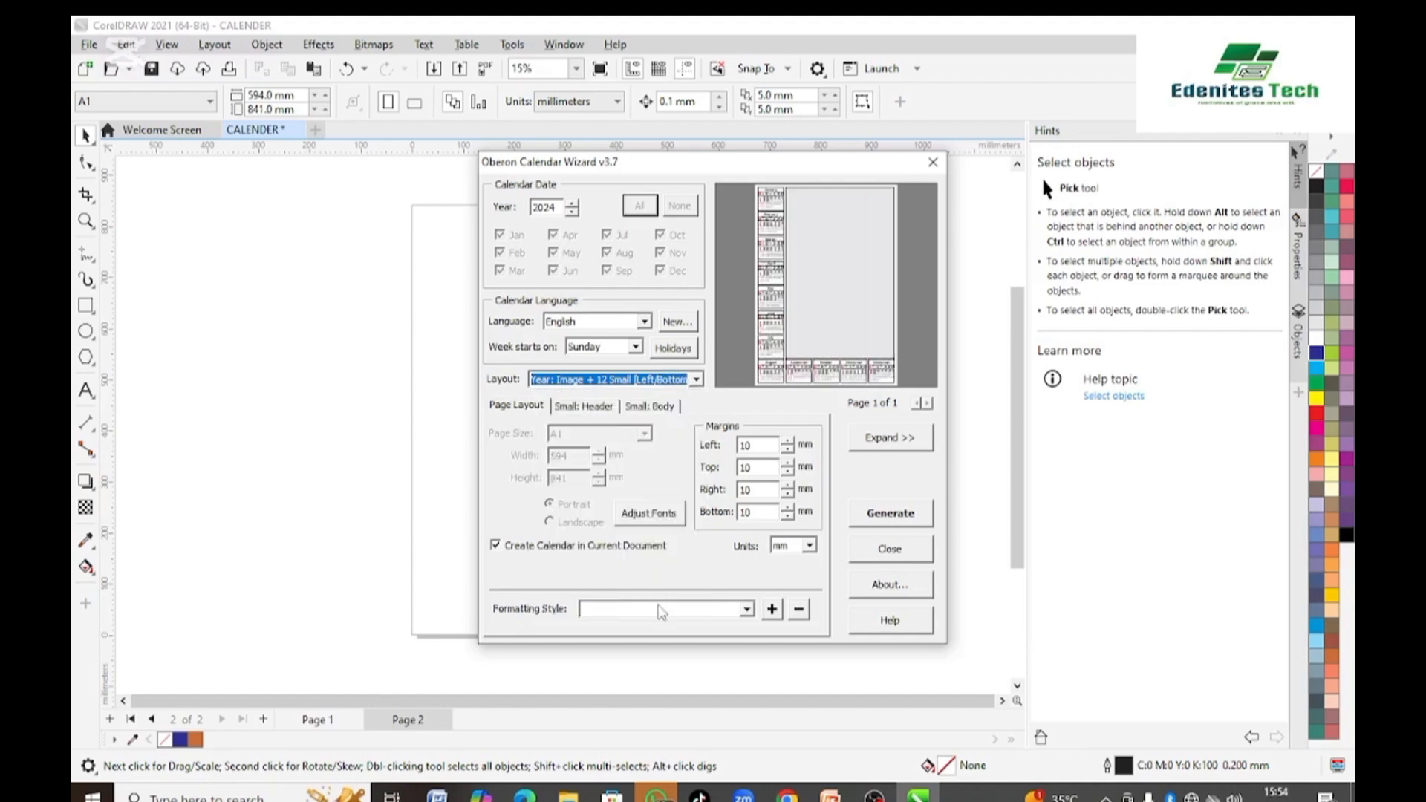
click(697, 380)
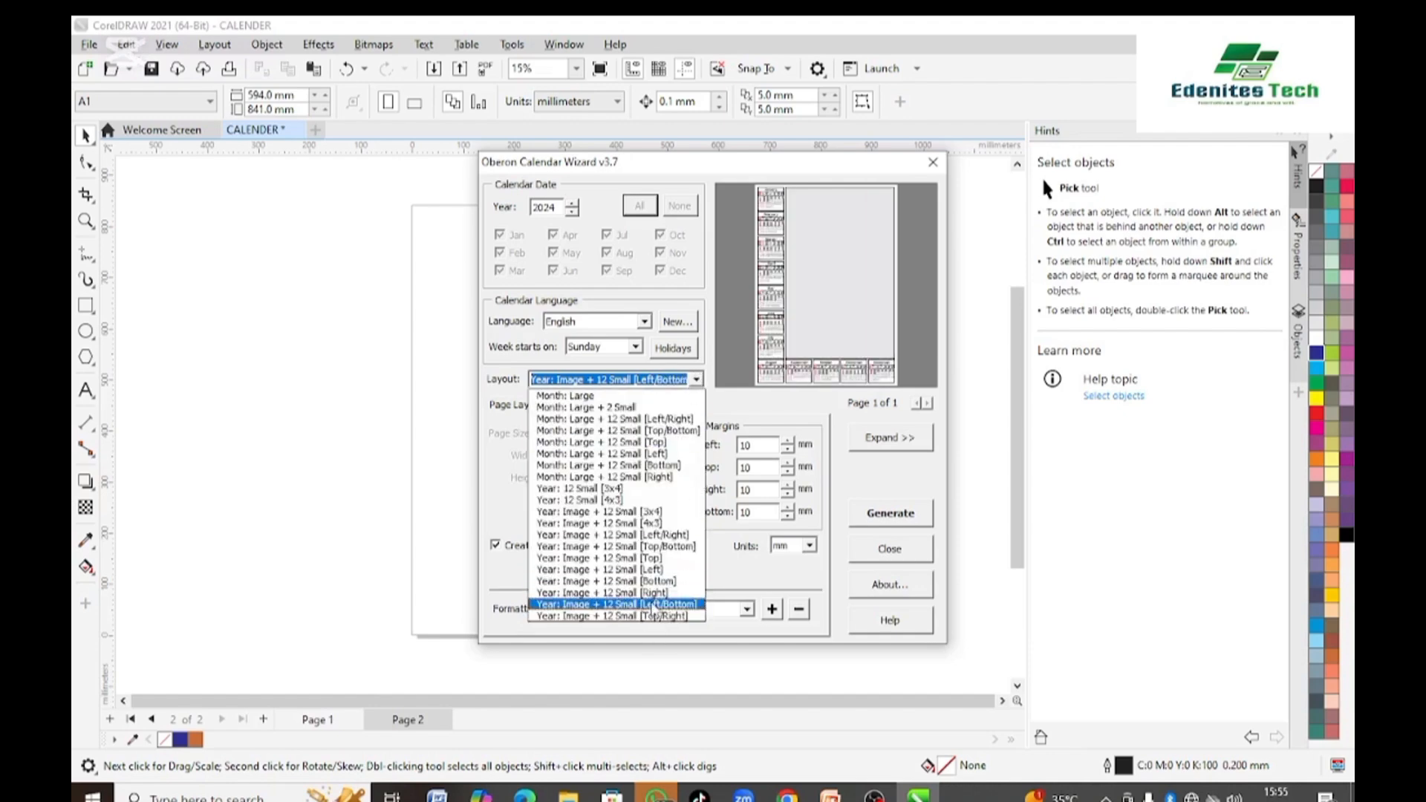
click(654, 605)
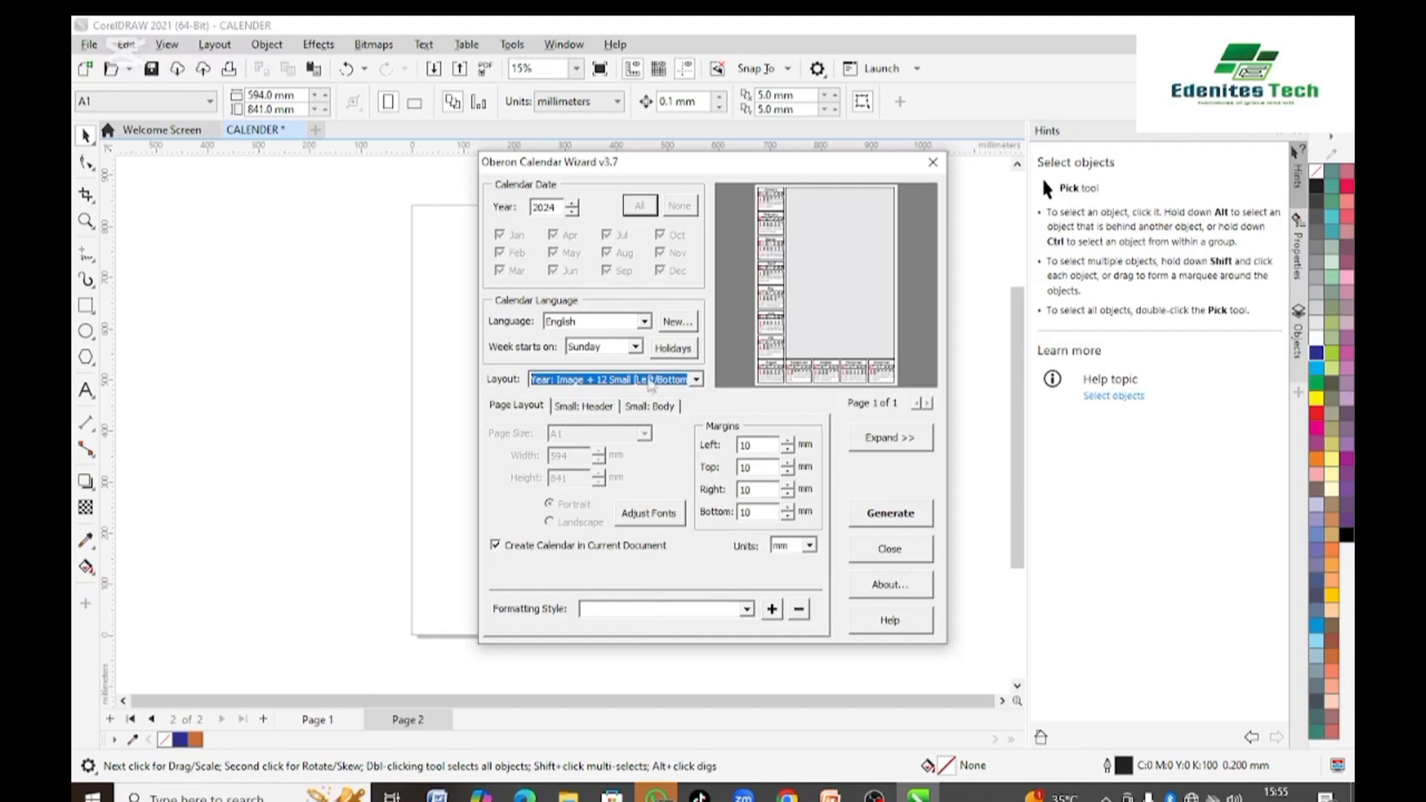
- Set the background of the small calendars' month title to red #DB3438
click(589, 407)
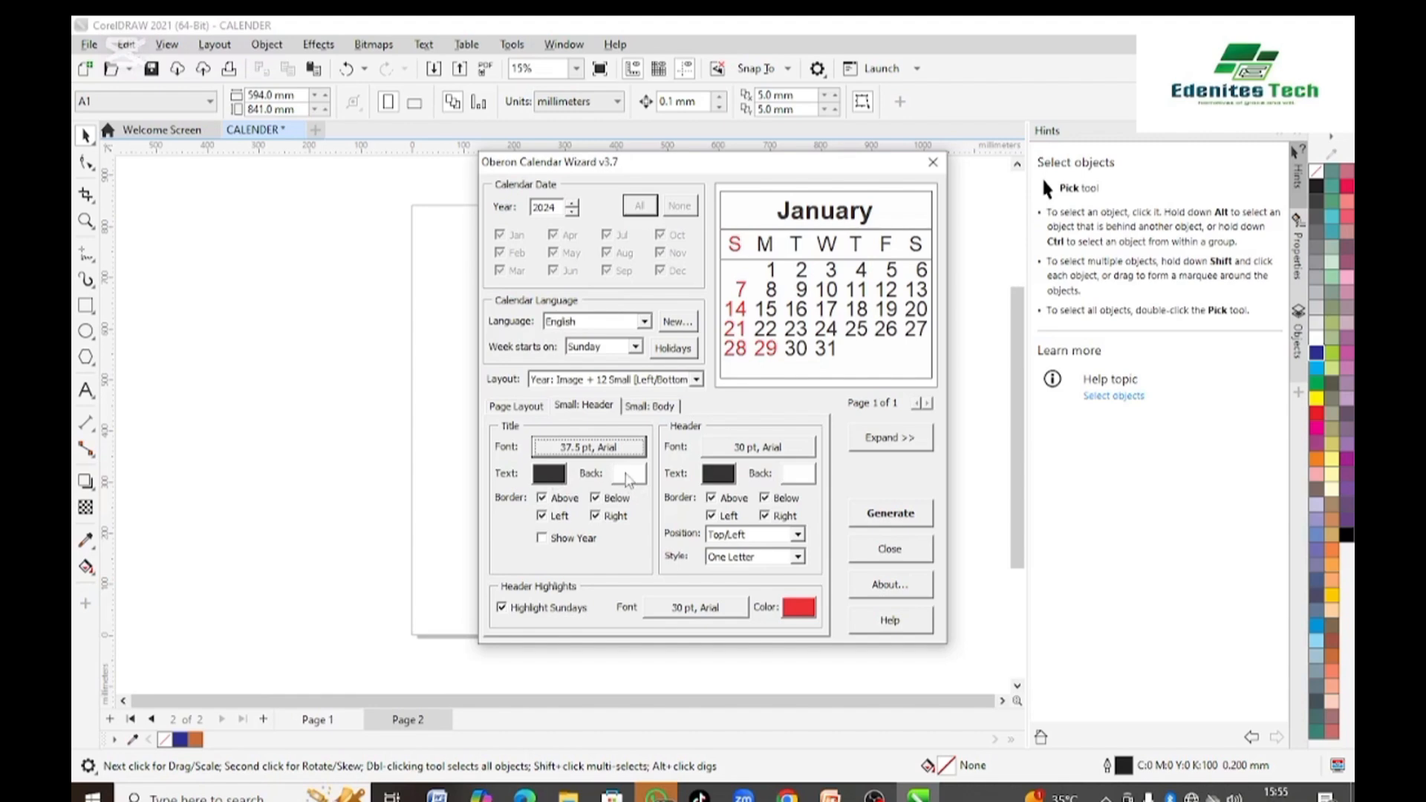
click(629, 475)
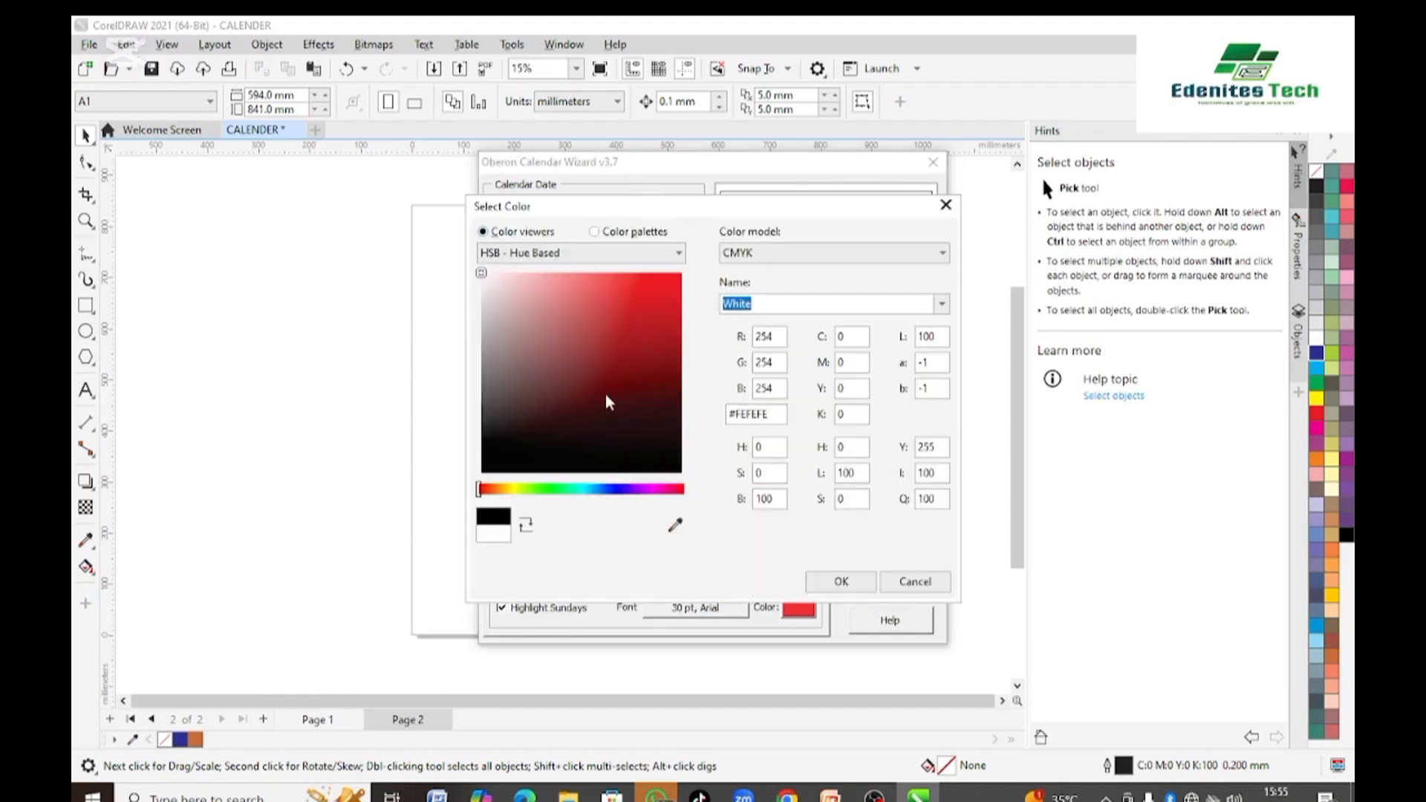
click(641, 300)
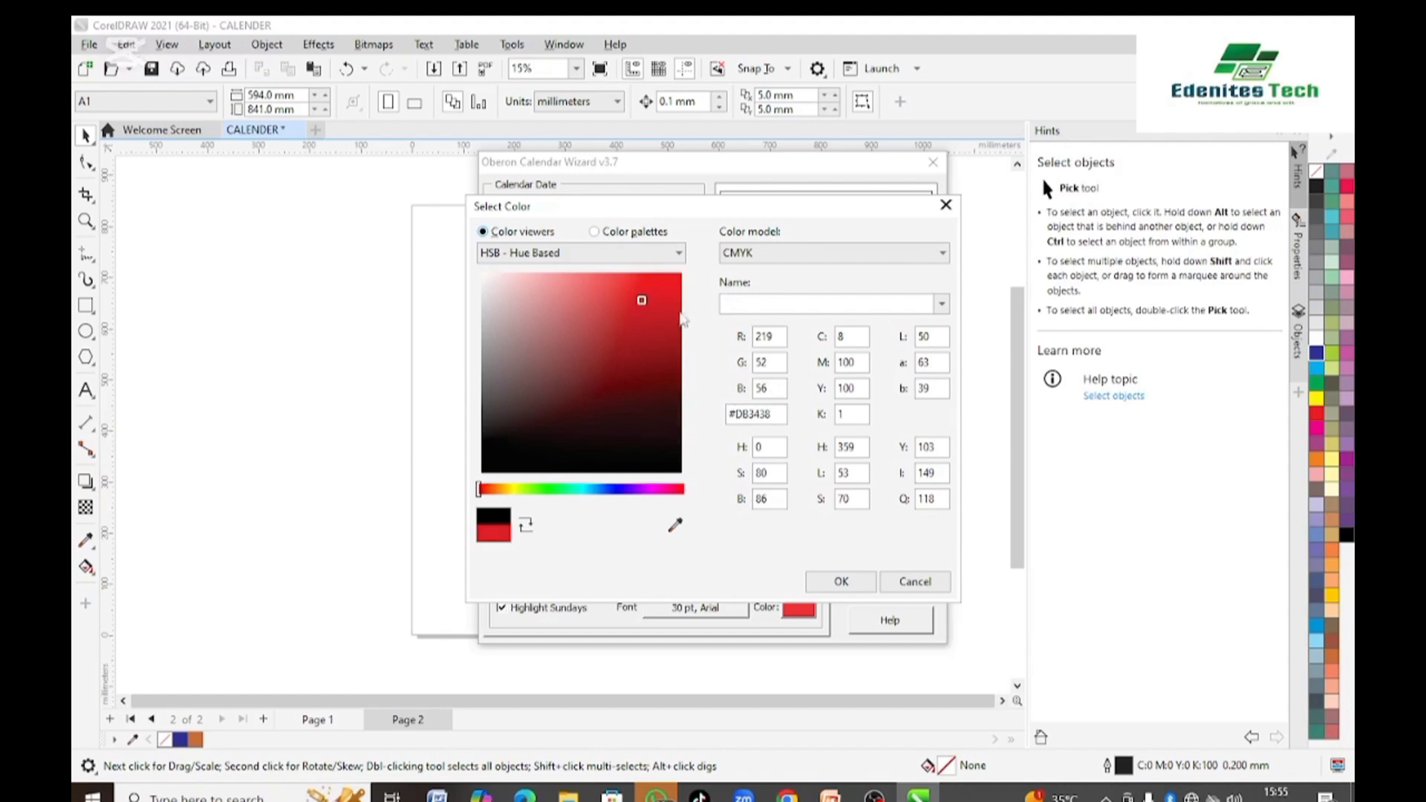
click(819, 581)
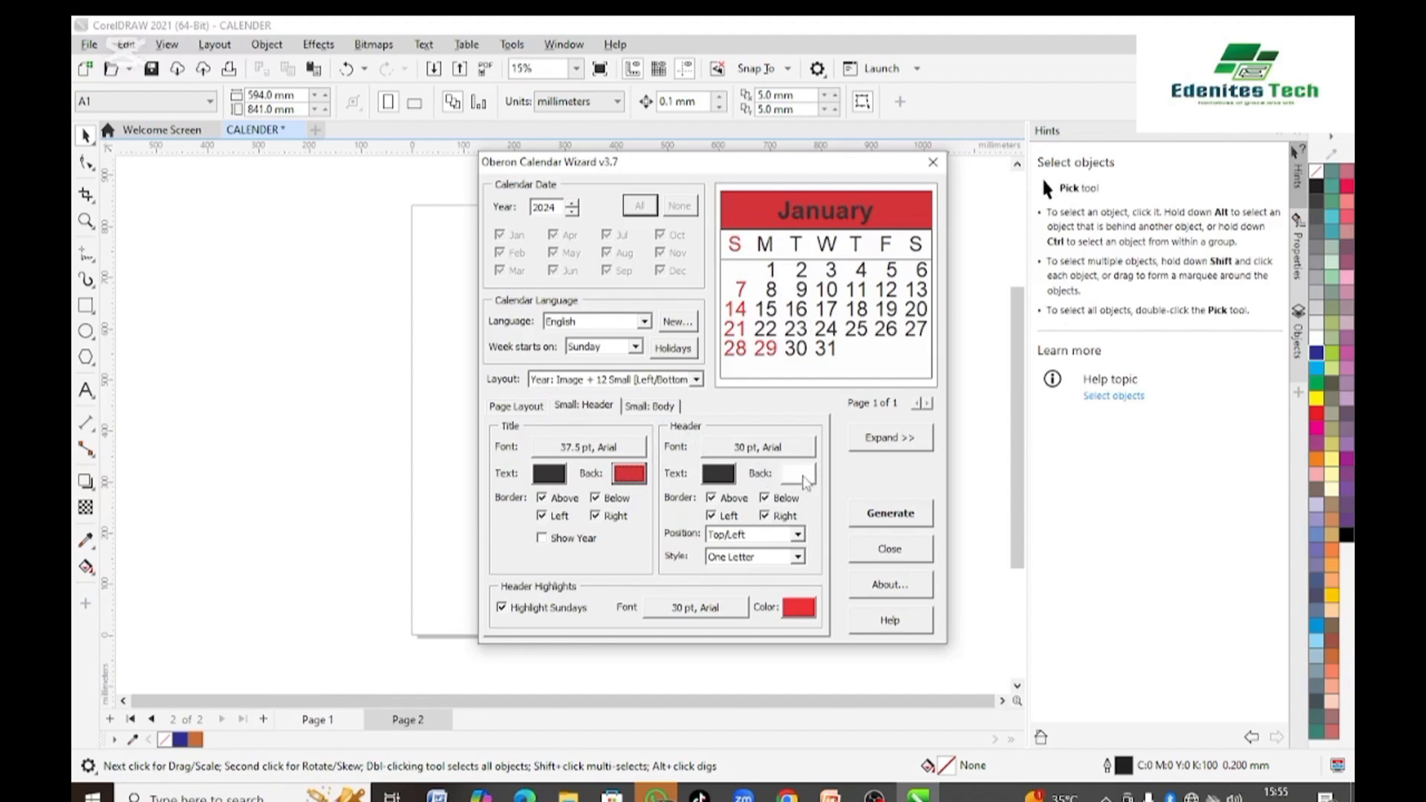
- Set the background of the small calendars' weekday header to dark red #9A3133
click(804, 480)
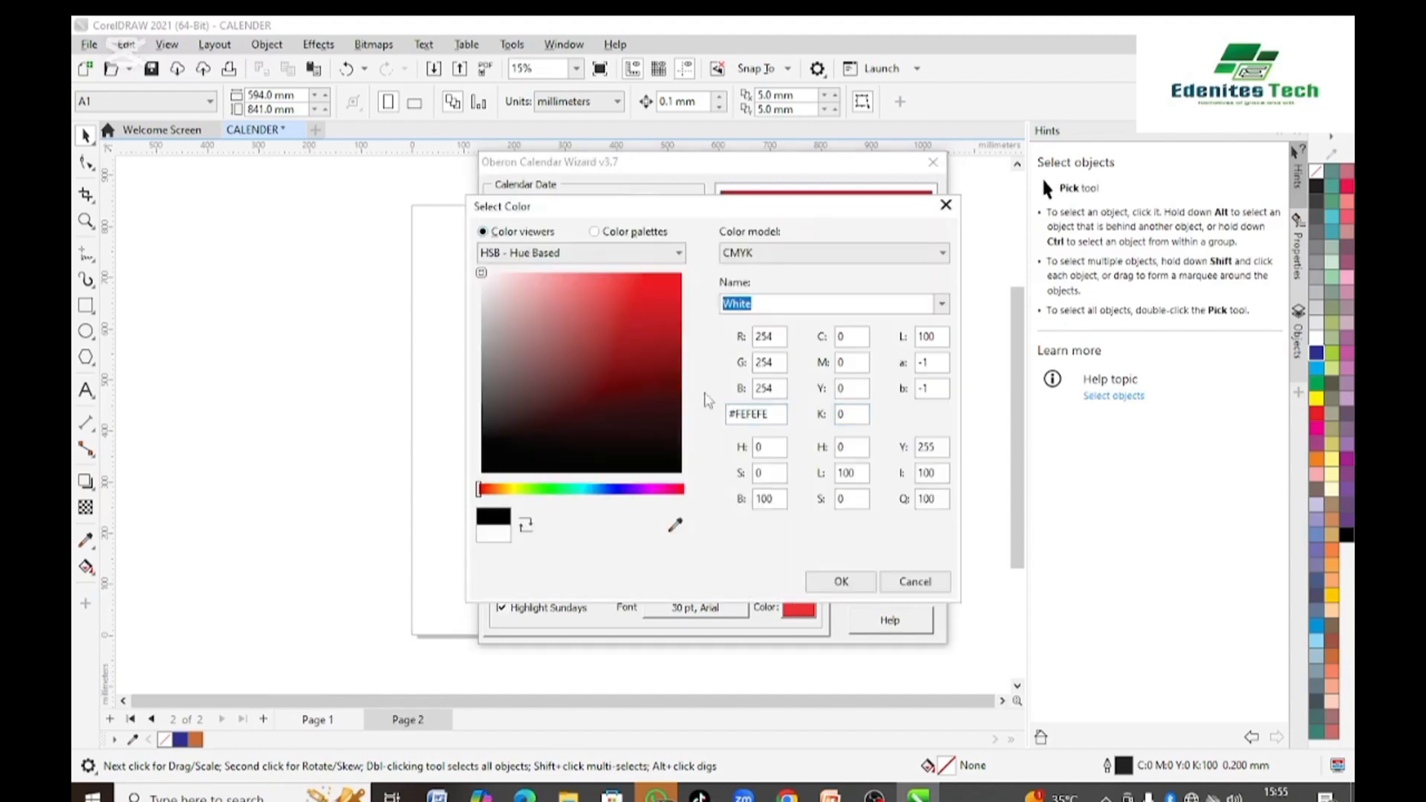
click(661, 349)
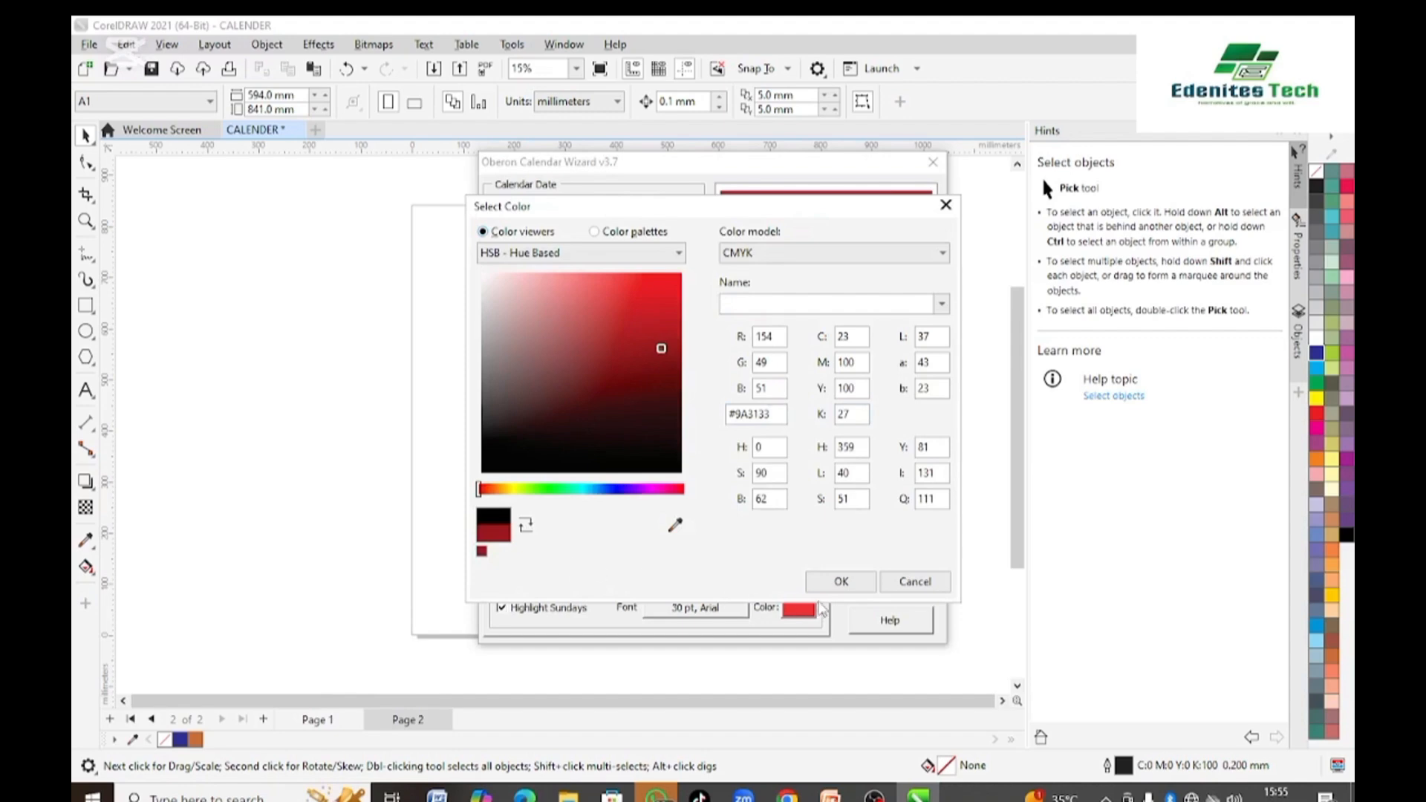
click(839, 584)
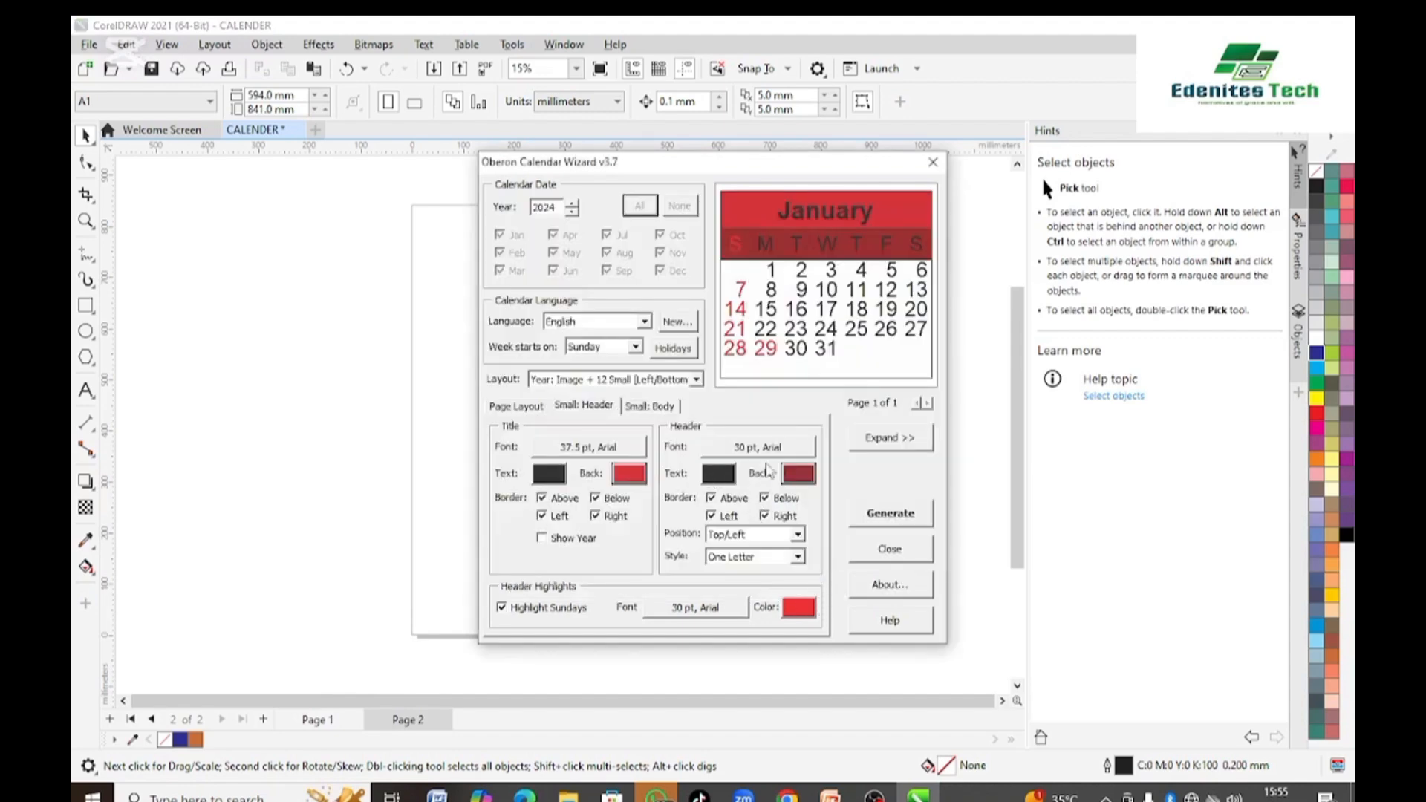
- Change the weekday header background to blue, and lighten it to a medium violet-blue
click(798, 476)
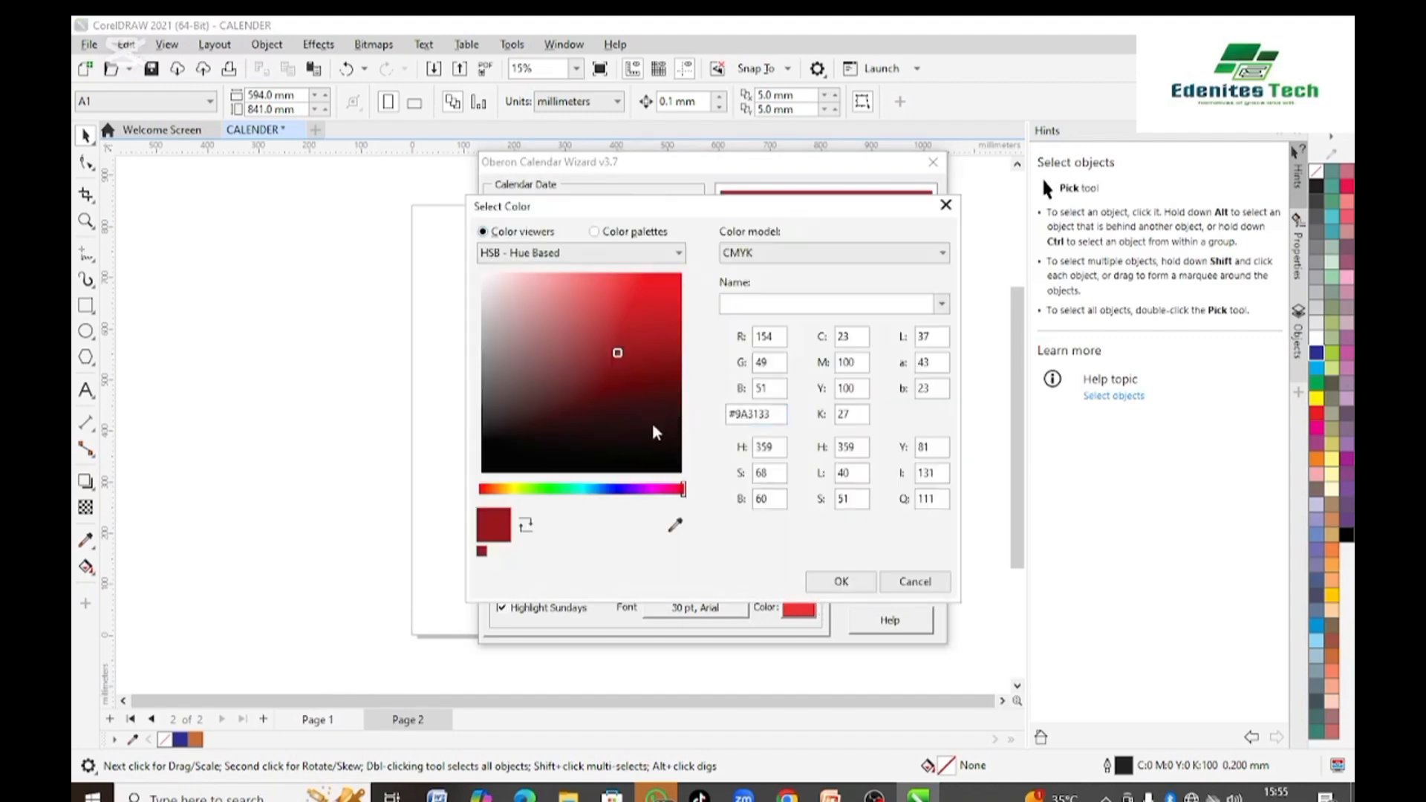
click(616, 488)
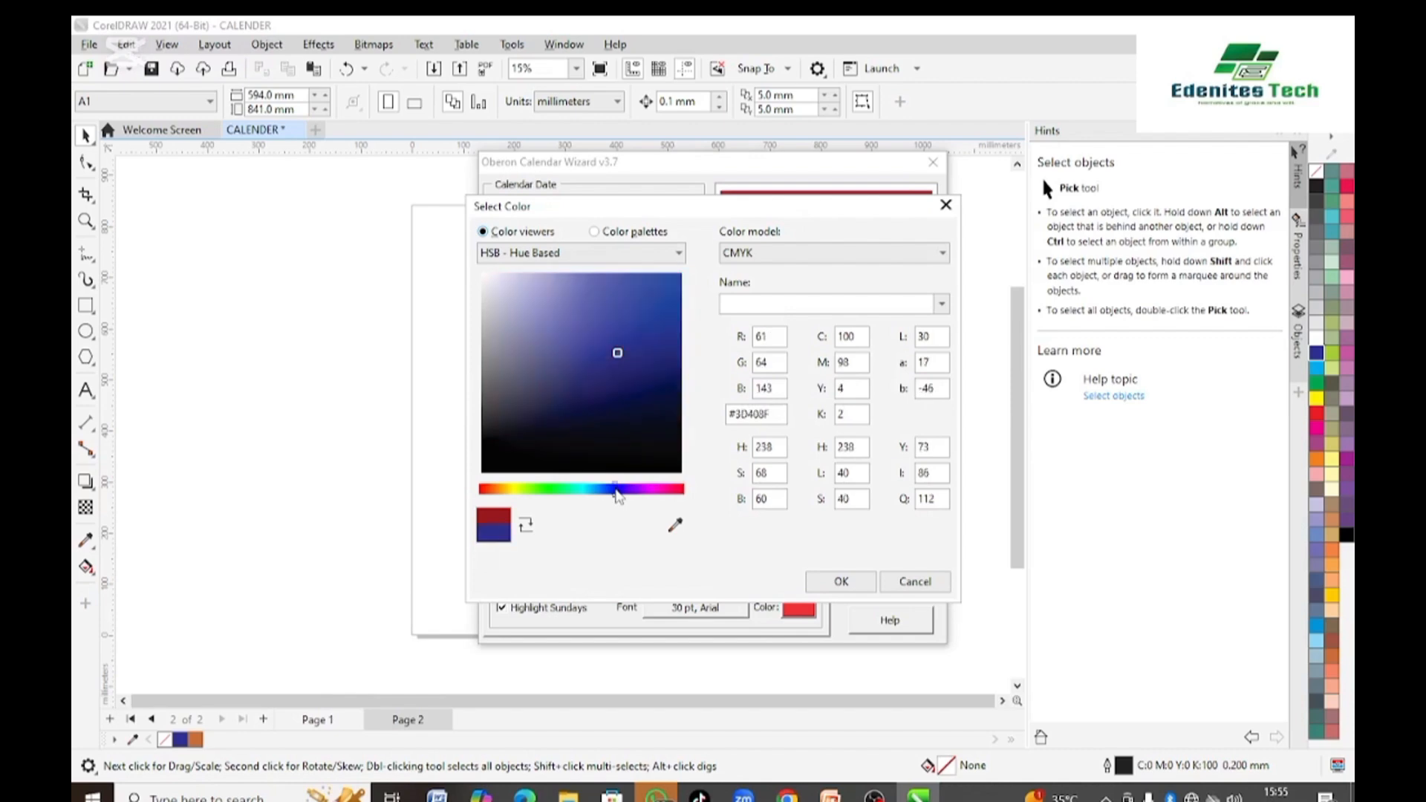
click(622, 491)
click(636, 373)
click(626, 377)
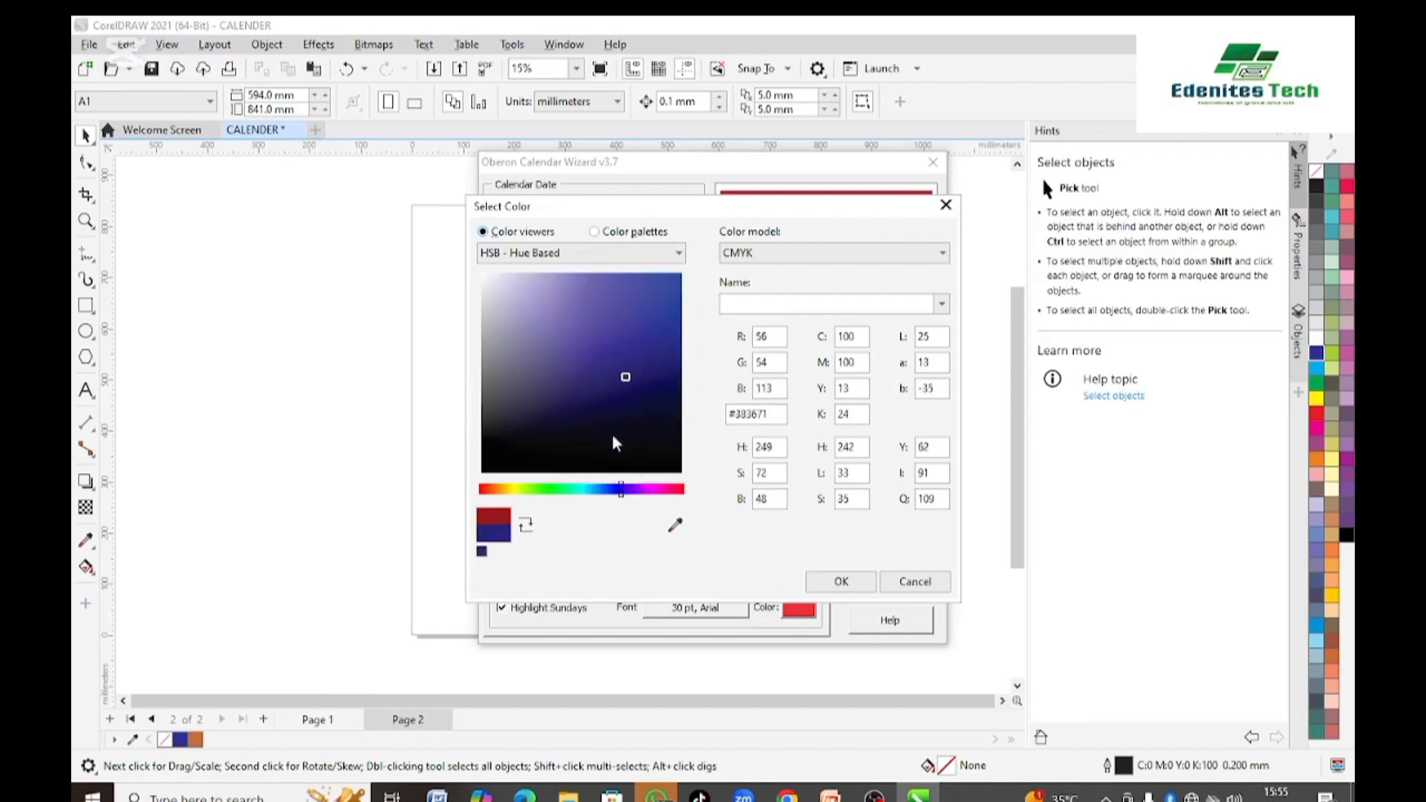
click(830, 585)
click(578, 340)
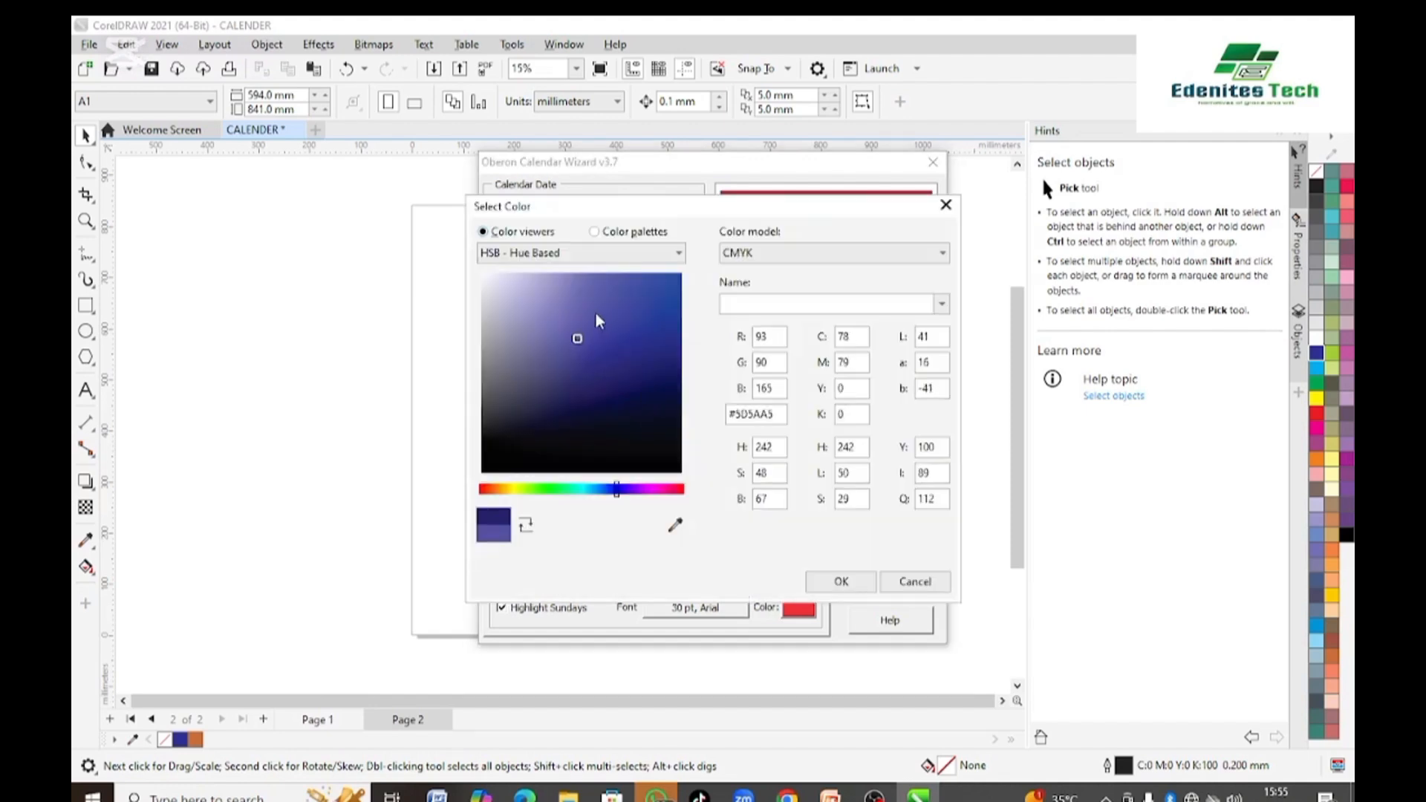
click(597, 315)
click(842, 582)
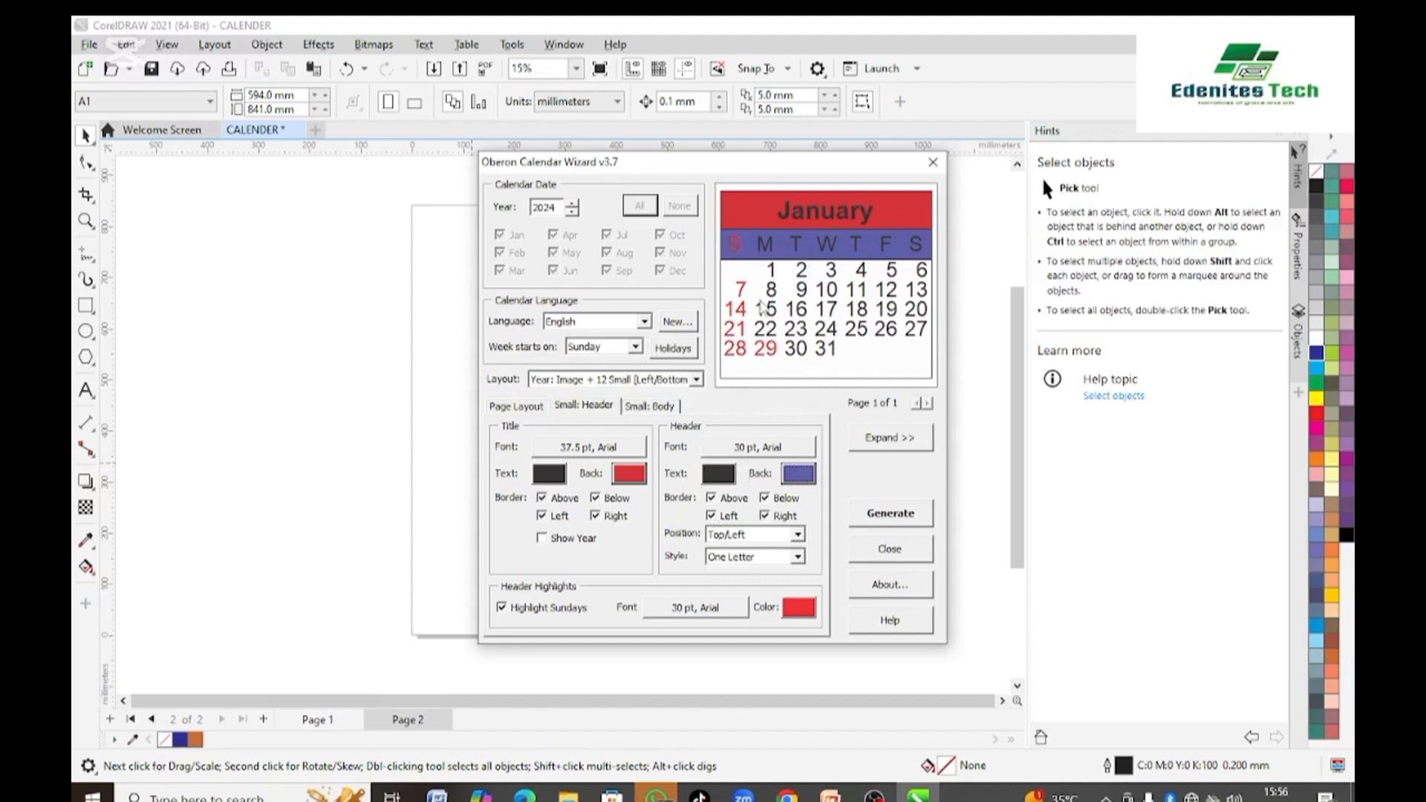
- Set the background of the small calendars' date body to light orange #F1BE60
click(646, 409)
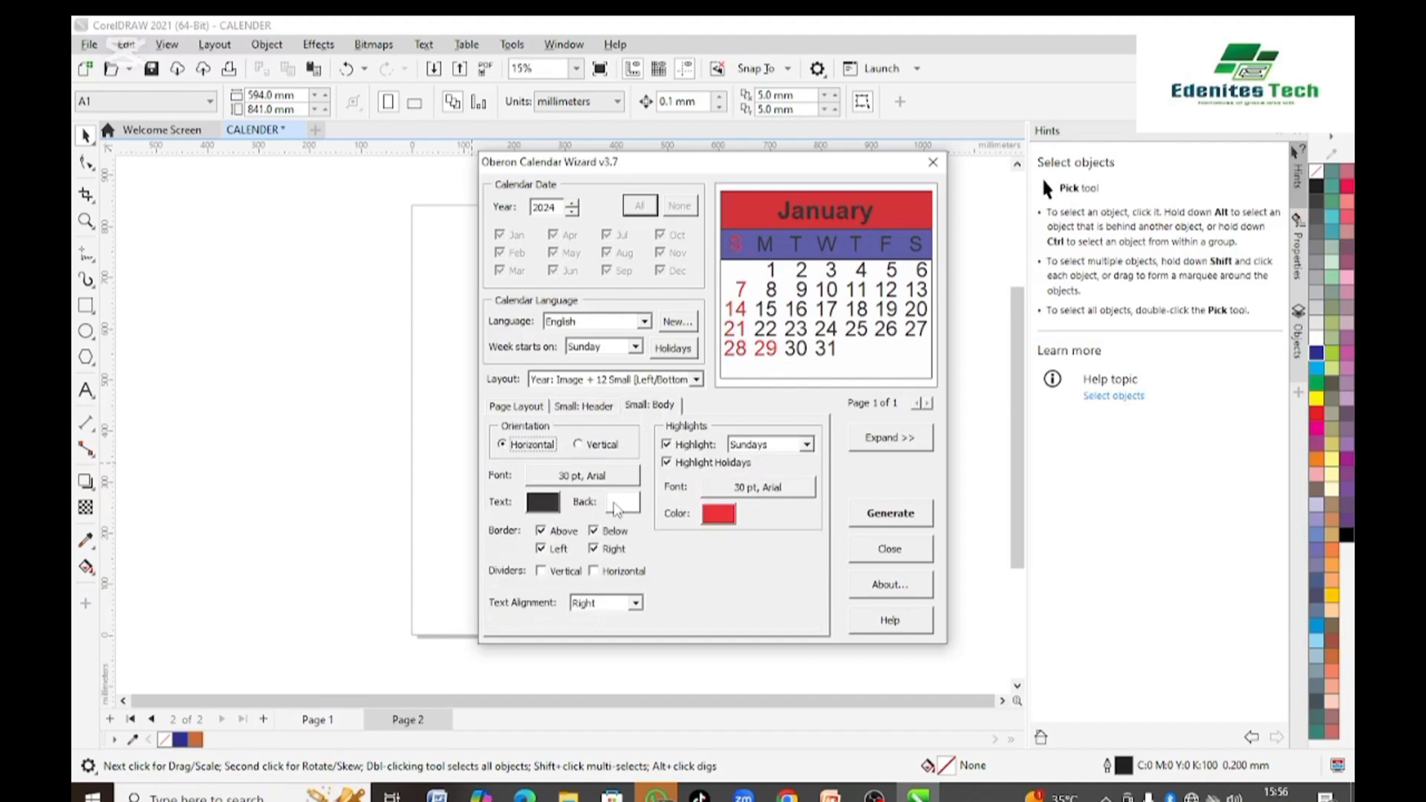
click(620, 505)
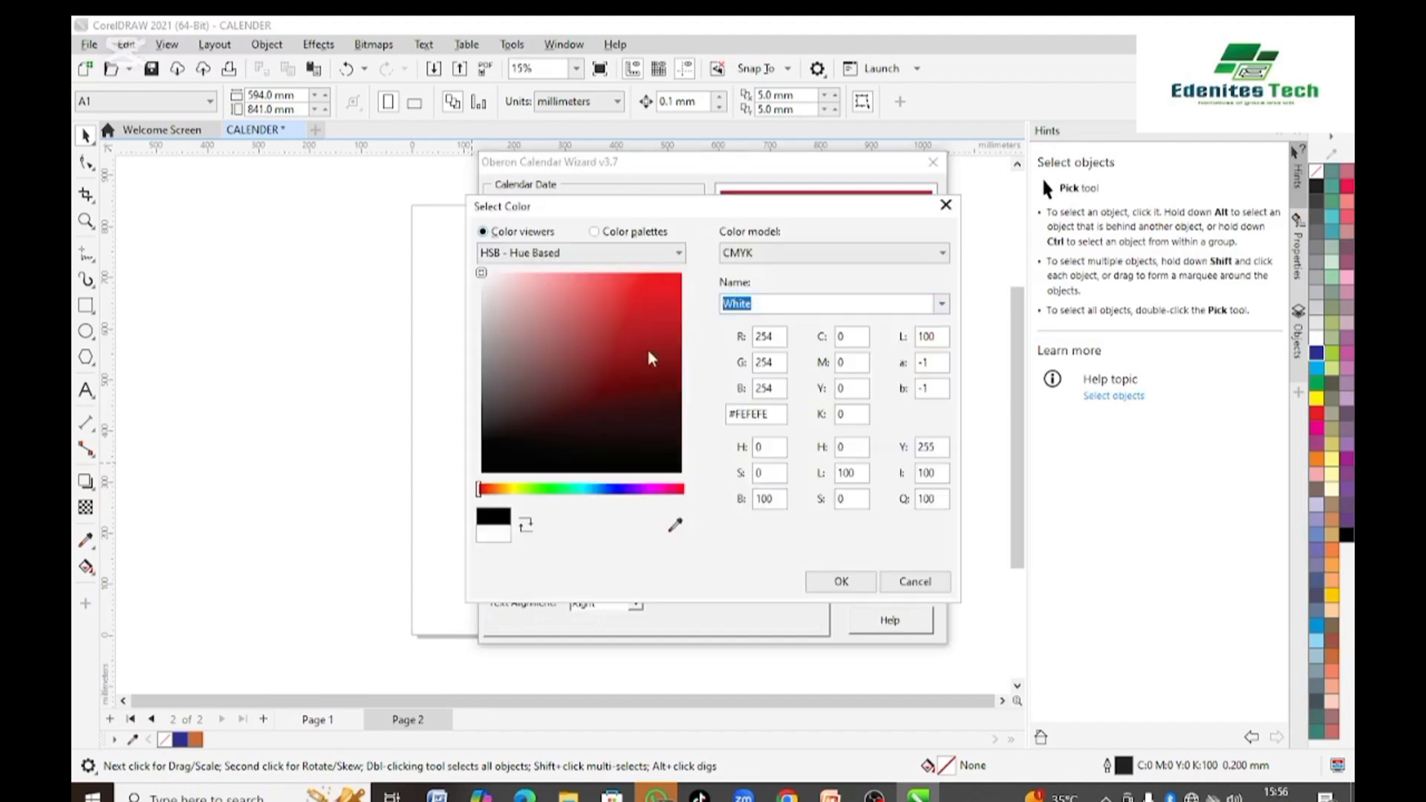
mouse_move(511, 498)
mouse_down()
mouse_move(528, 495)
mouse_move(502, 497)
mouse_up()
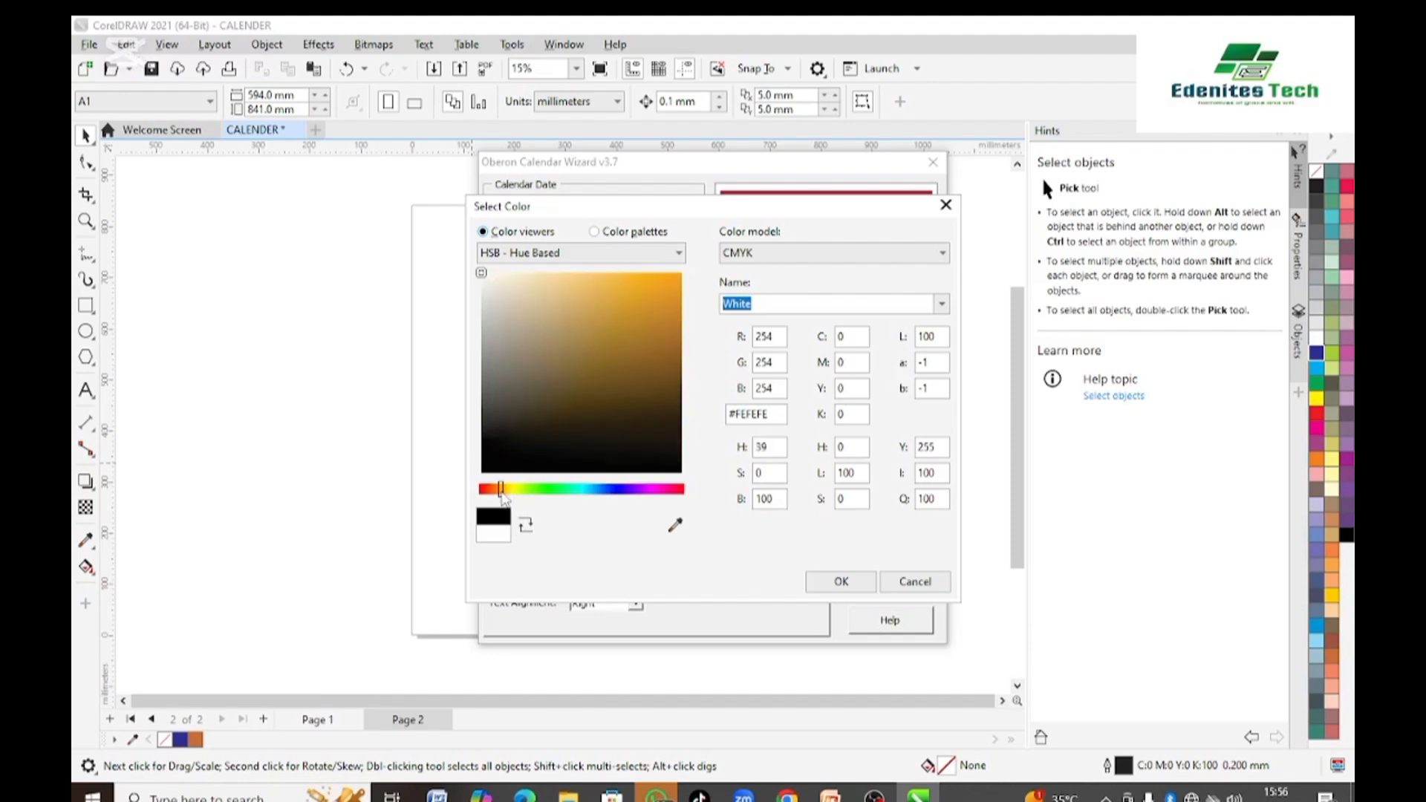
click(594, 257)
click(574, 324)
click(588, 277)
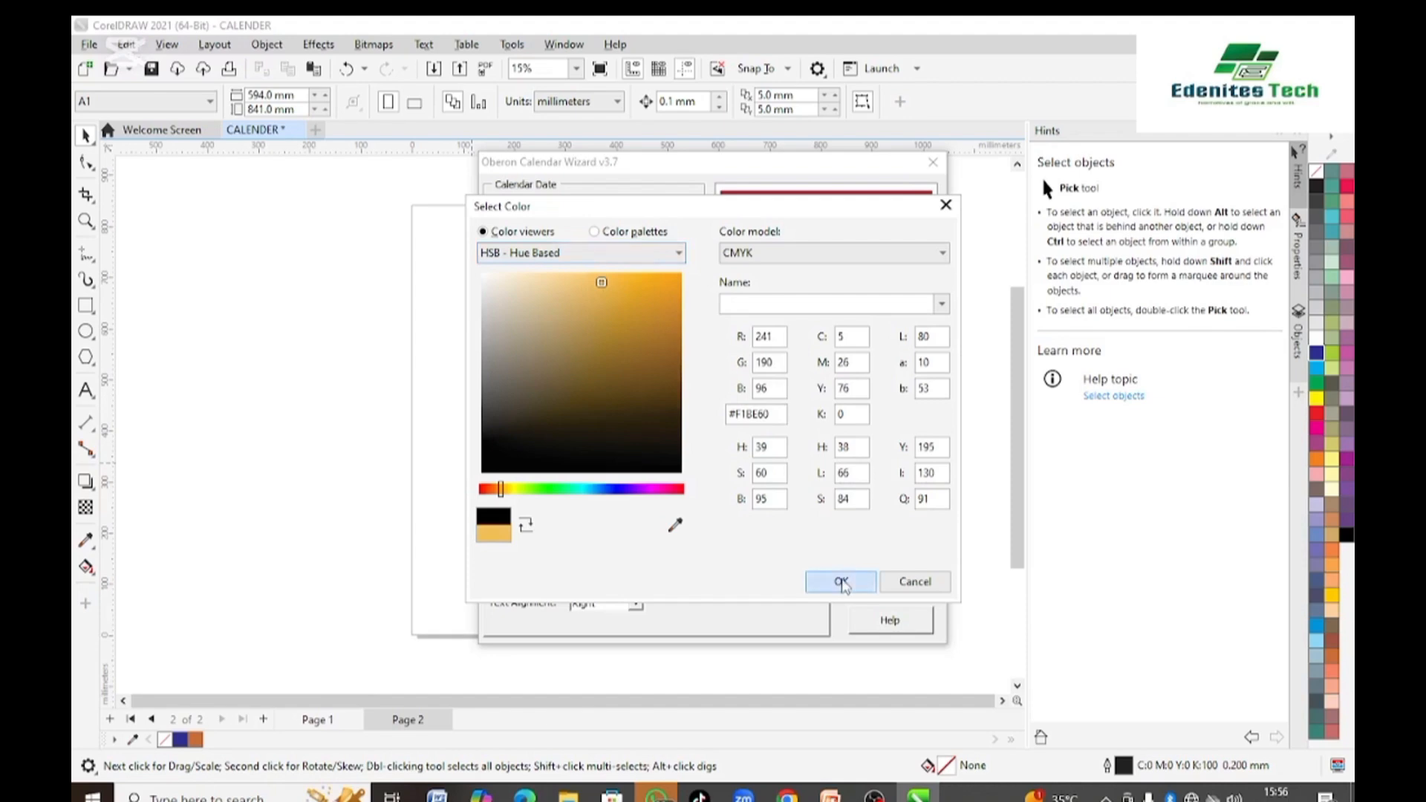
click(825, 580)
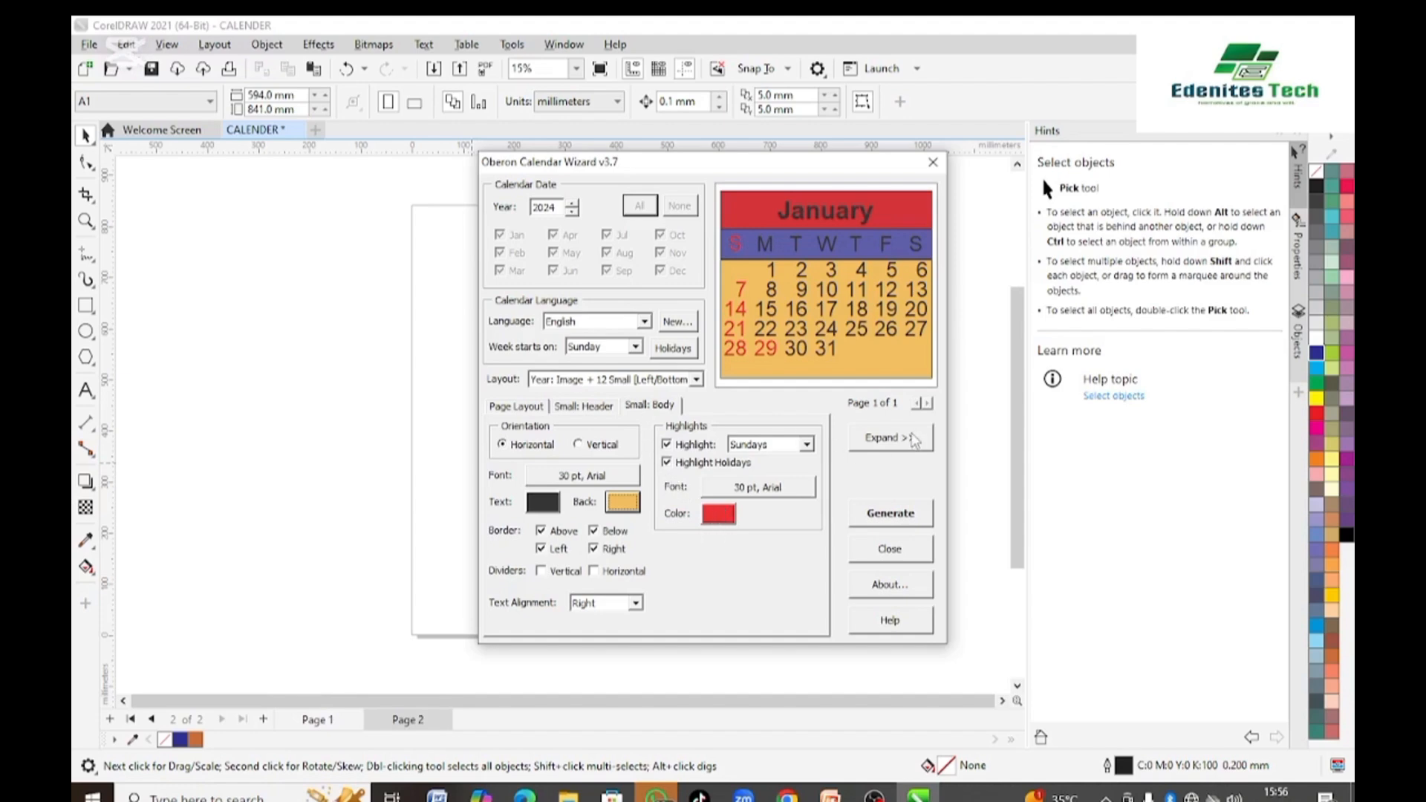
- Check vertical and horizontal date orientation in the expanded preview, keep horizontal, and generate the calendar
click(885, 441)
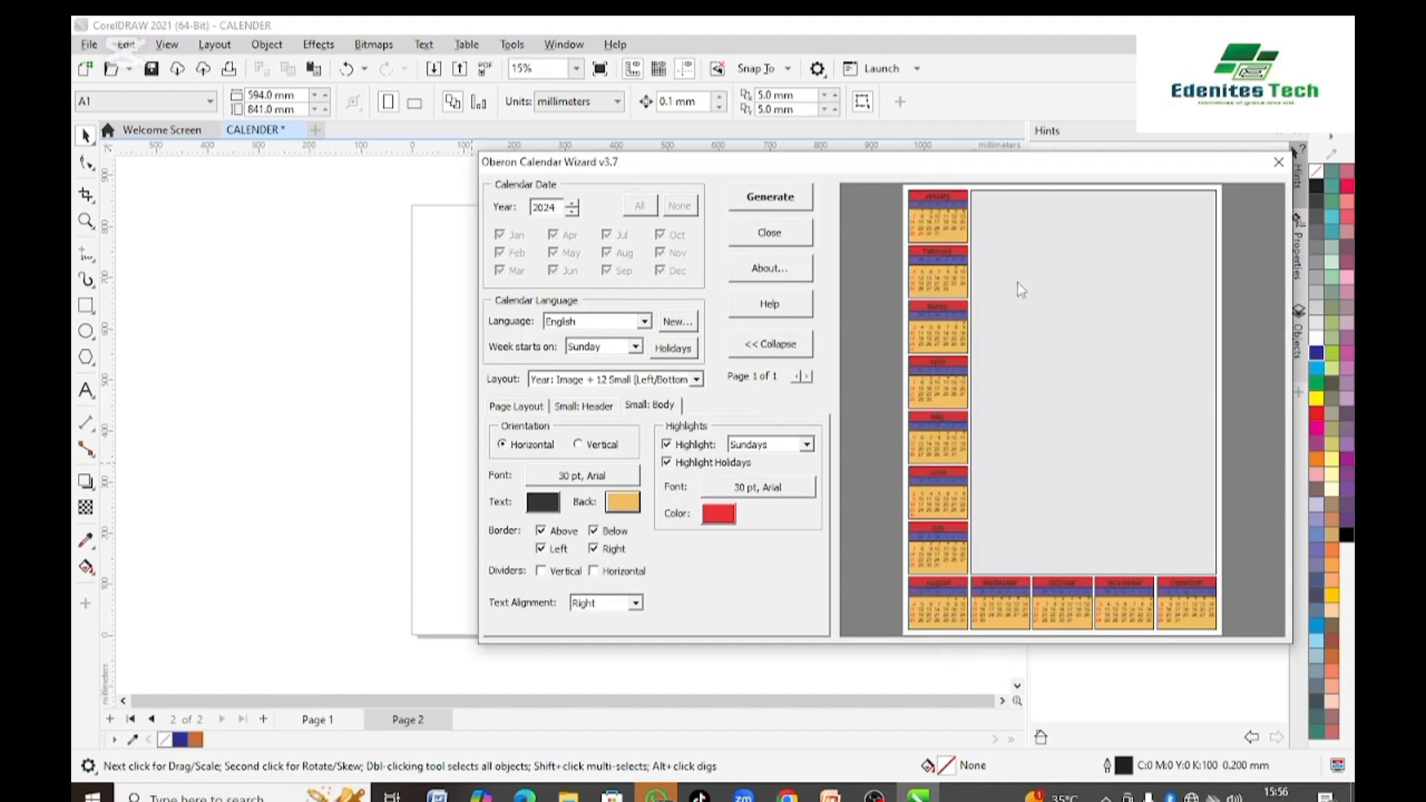
drag(873, 169, 719, 181)
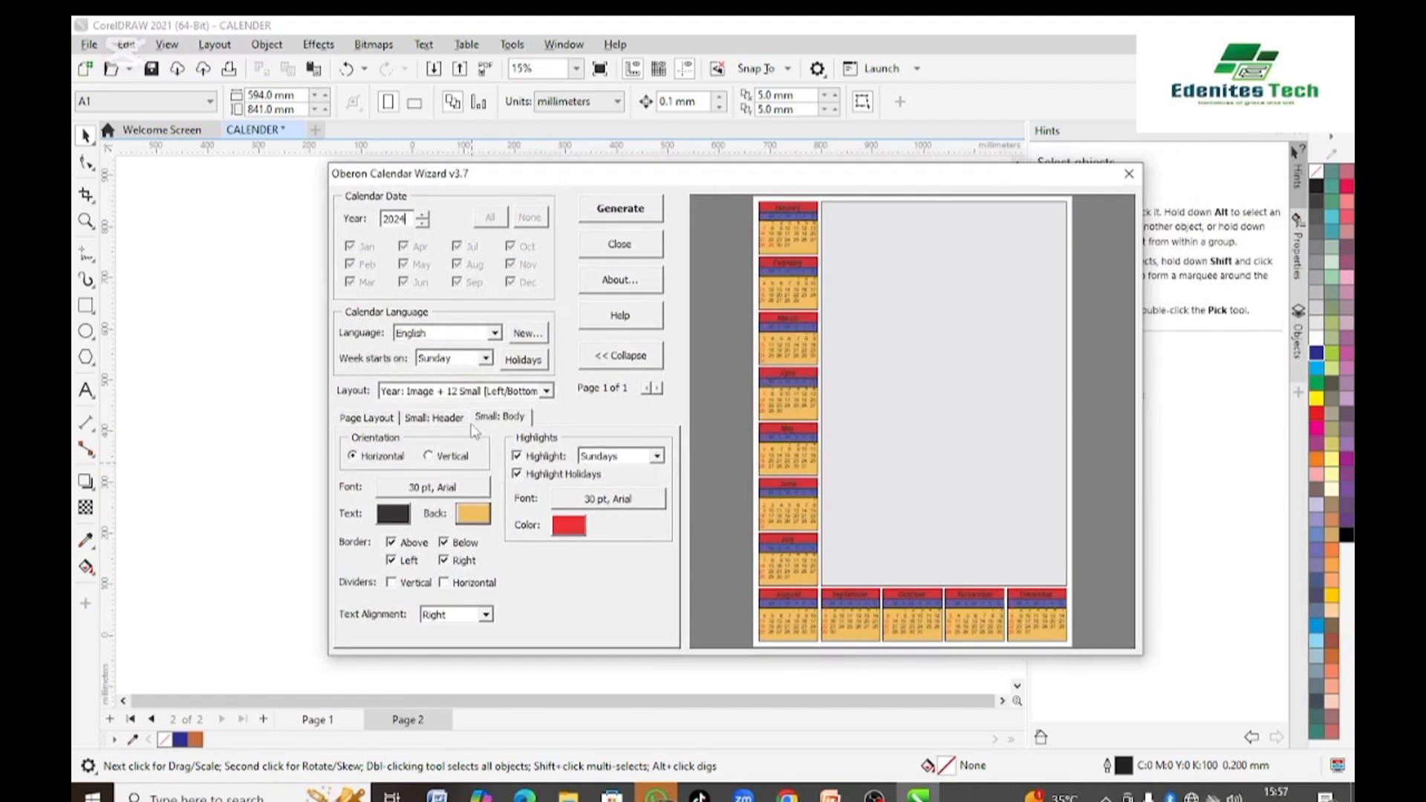
click(436, 458)
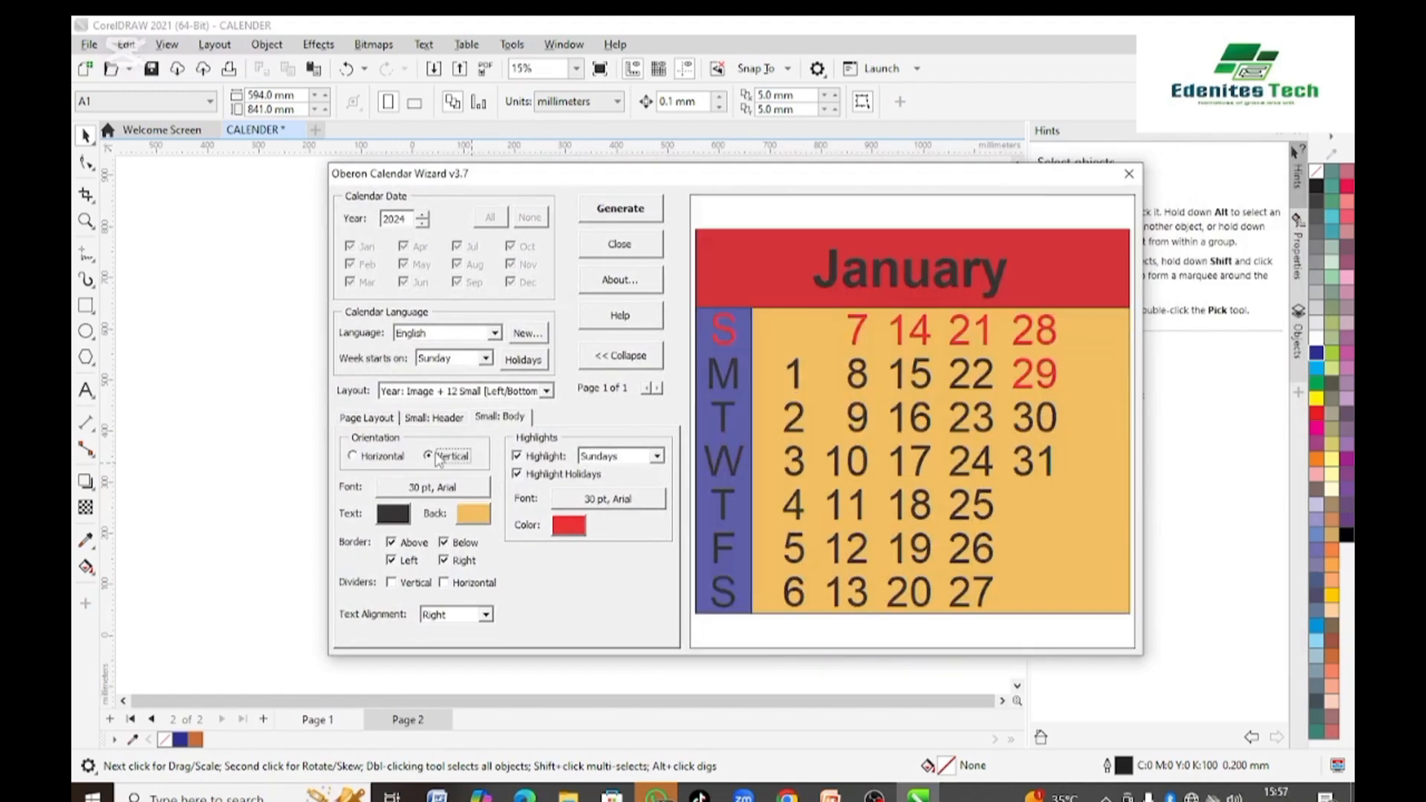
click(359, 458)
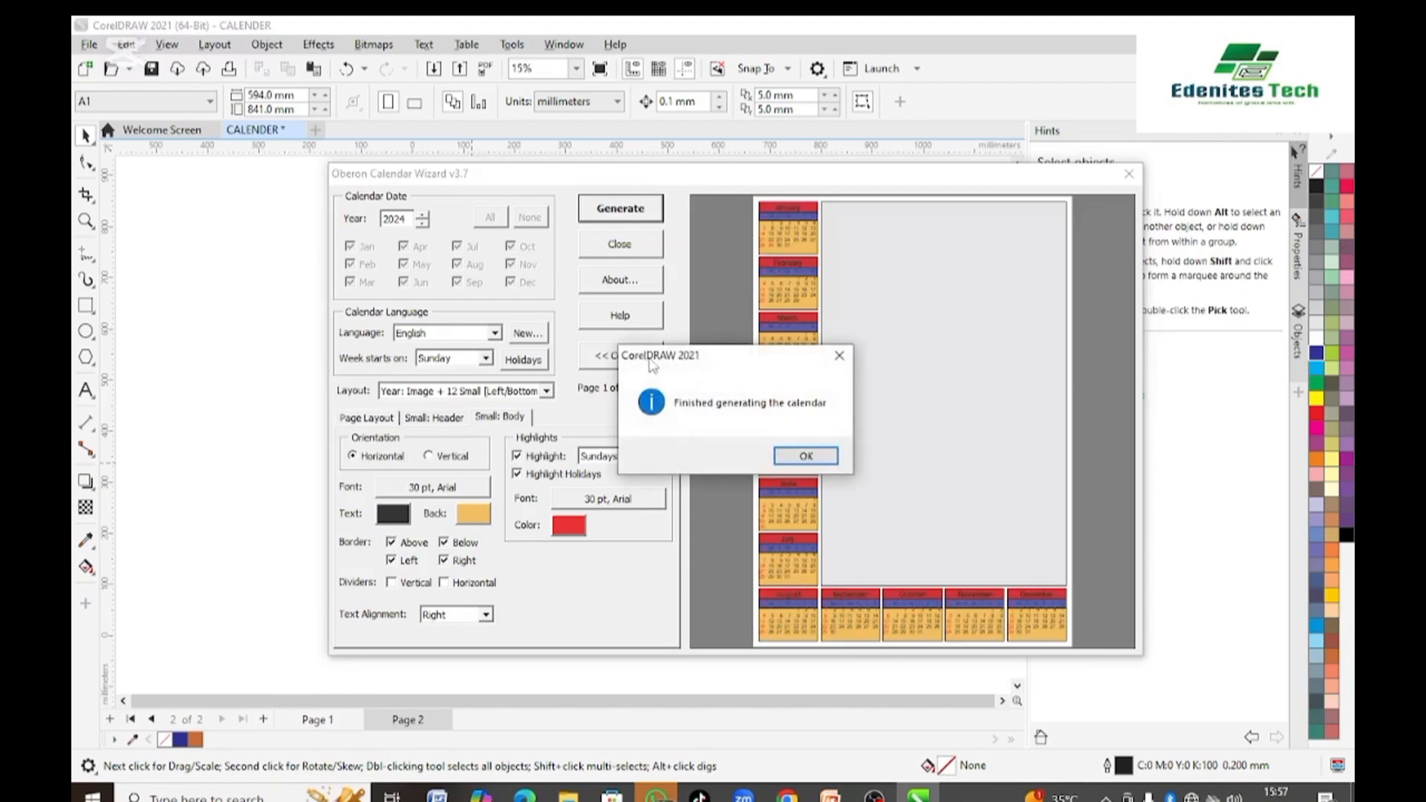
- Close the calendar wizard and check the image placeholder and the small month calendars on Page 2 as separate objects
click(798, 452)
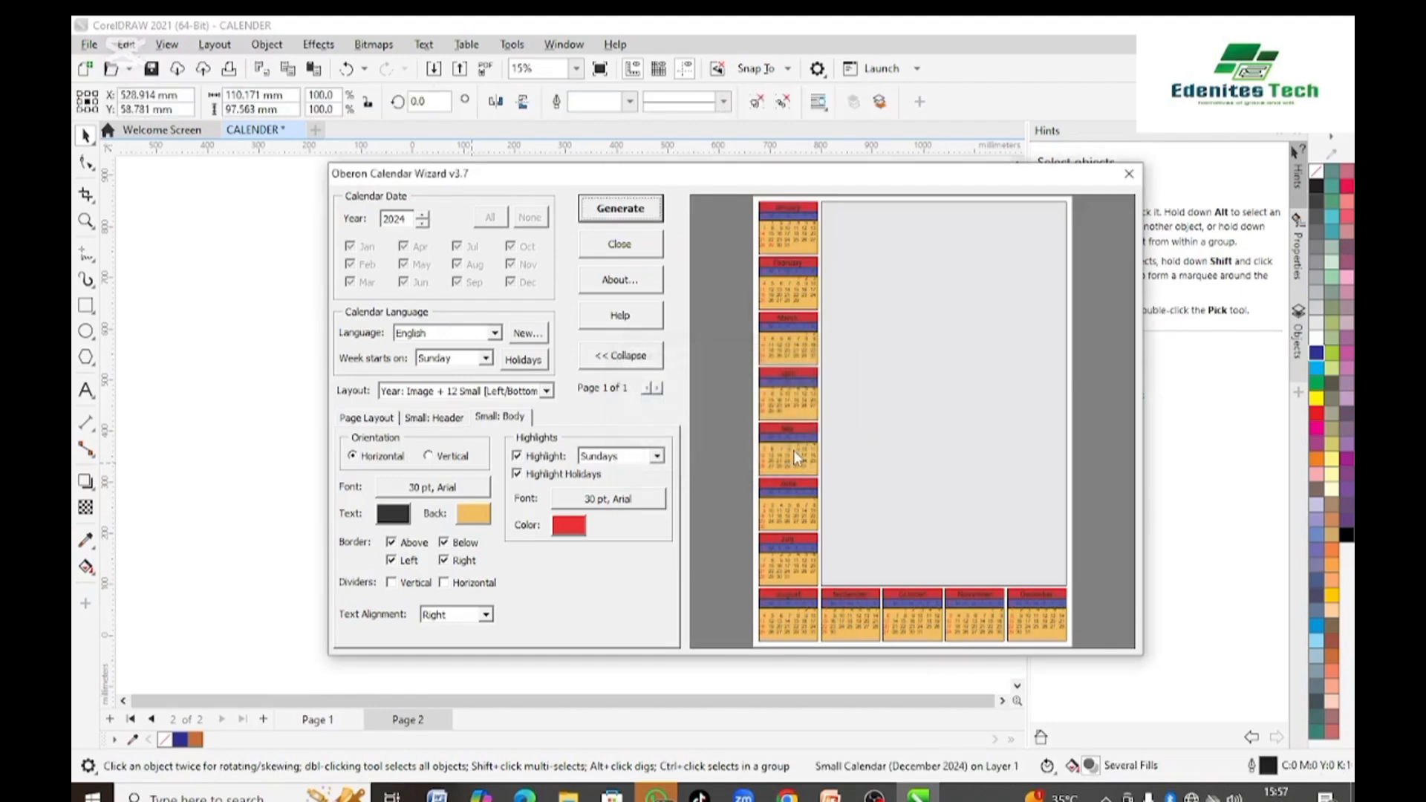
click(1128, 174)
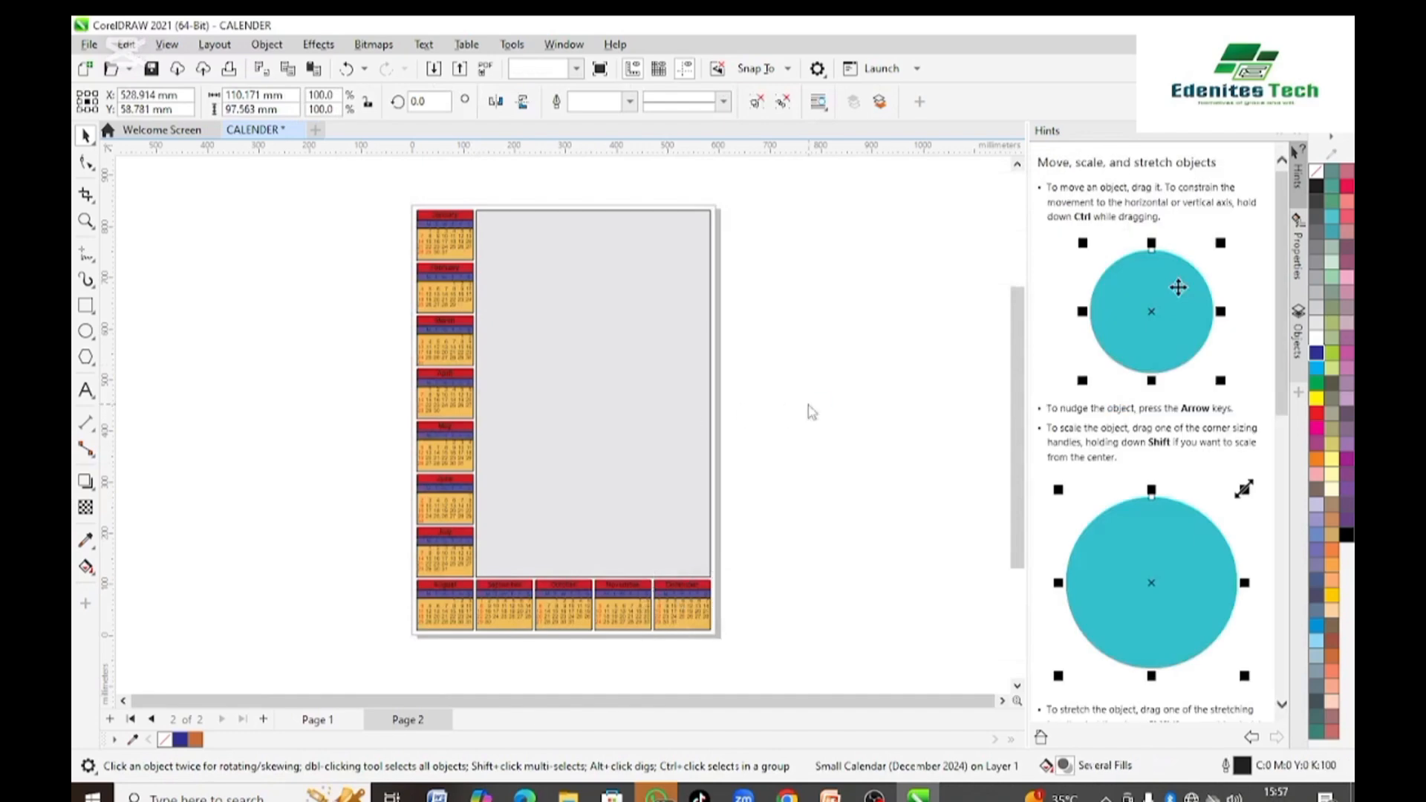
click(599, 401)
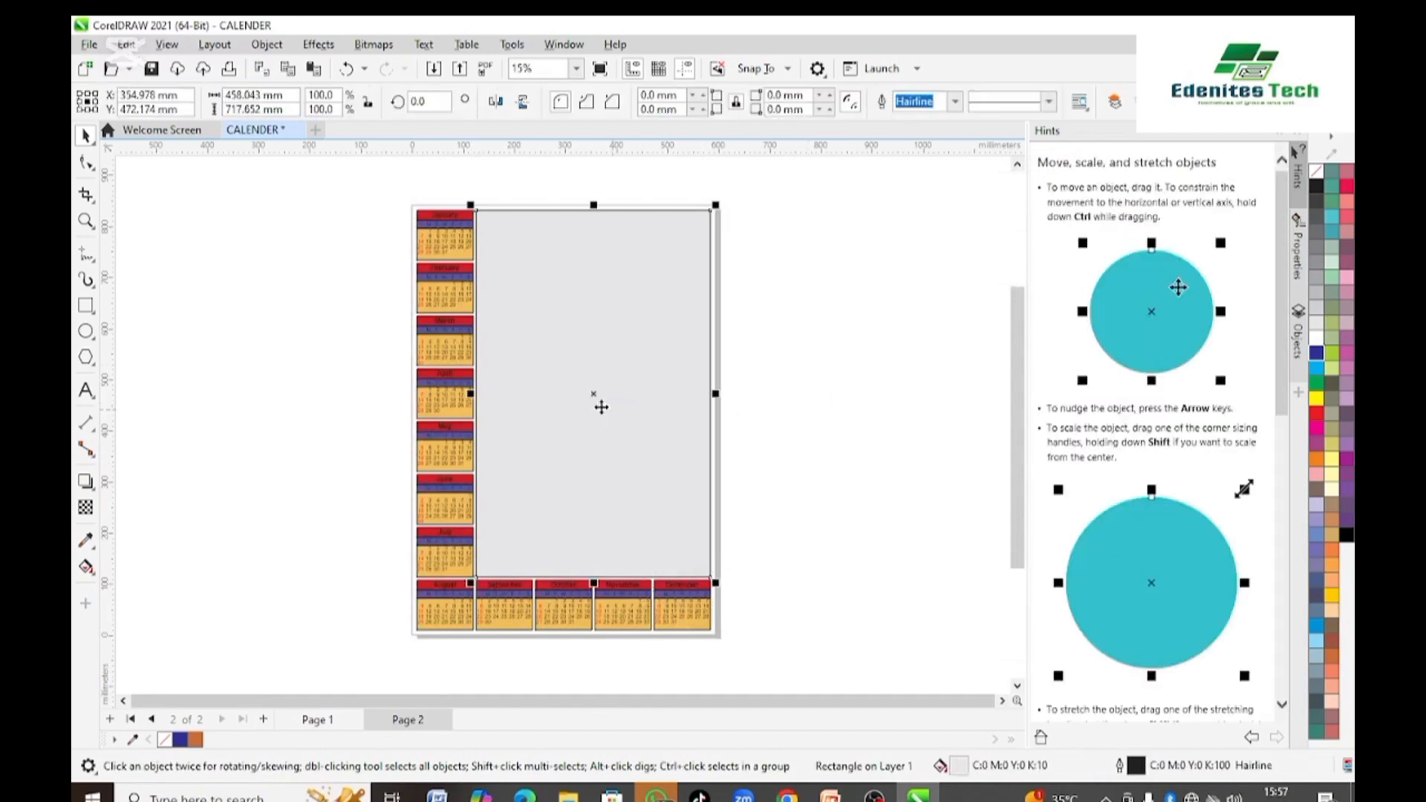
click(440, 366)
click(435, 243)
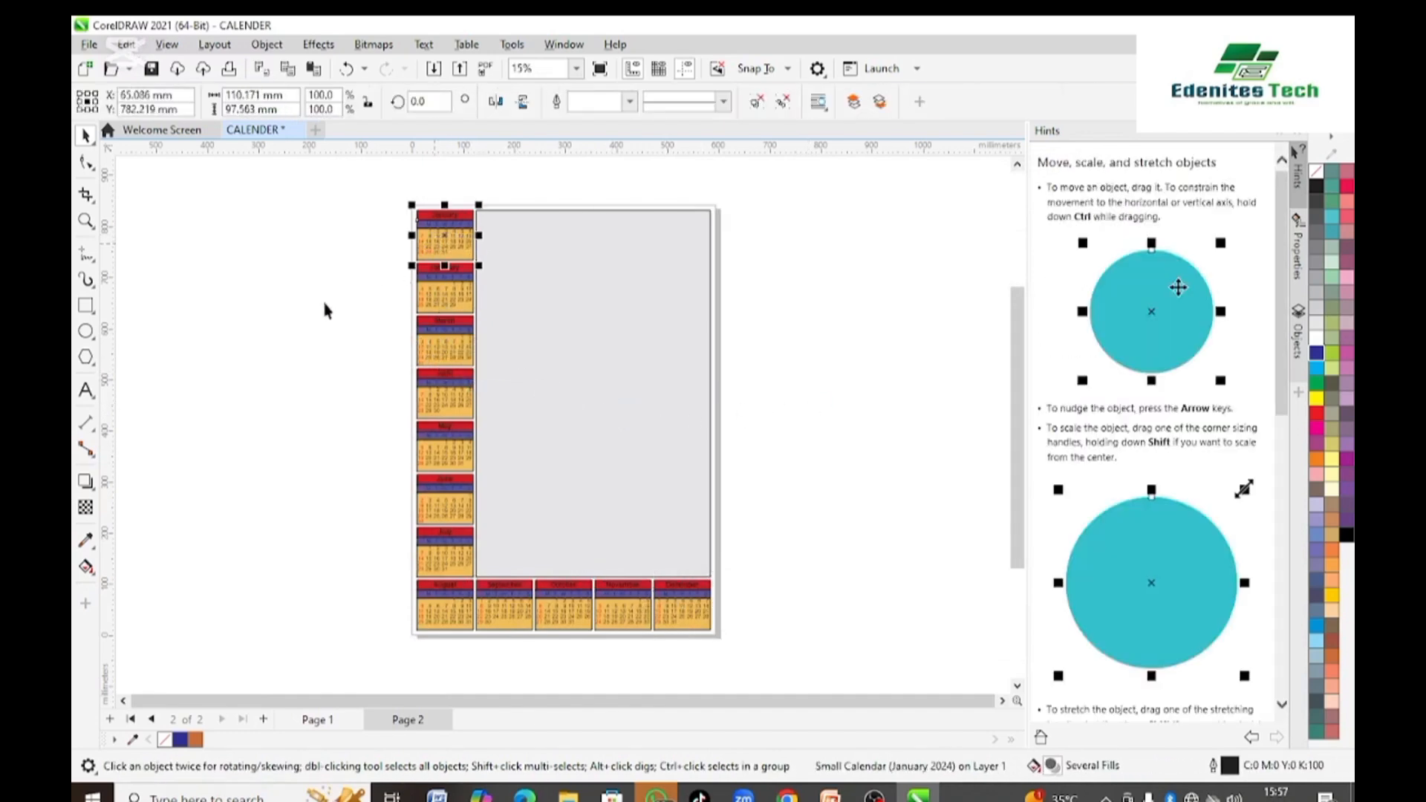
click(257, 337)
click(554, 311)
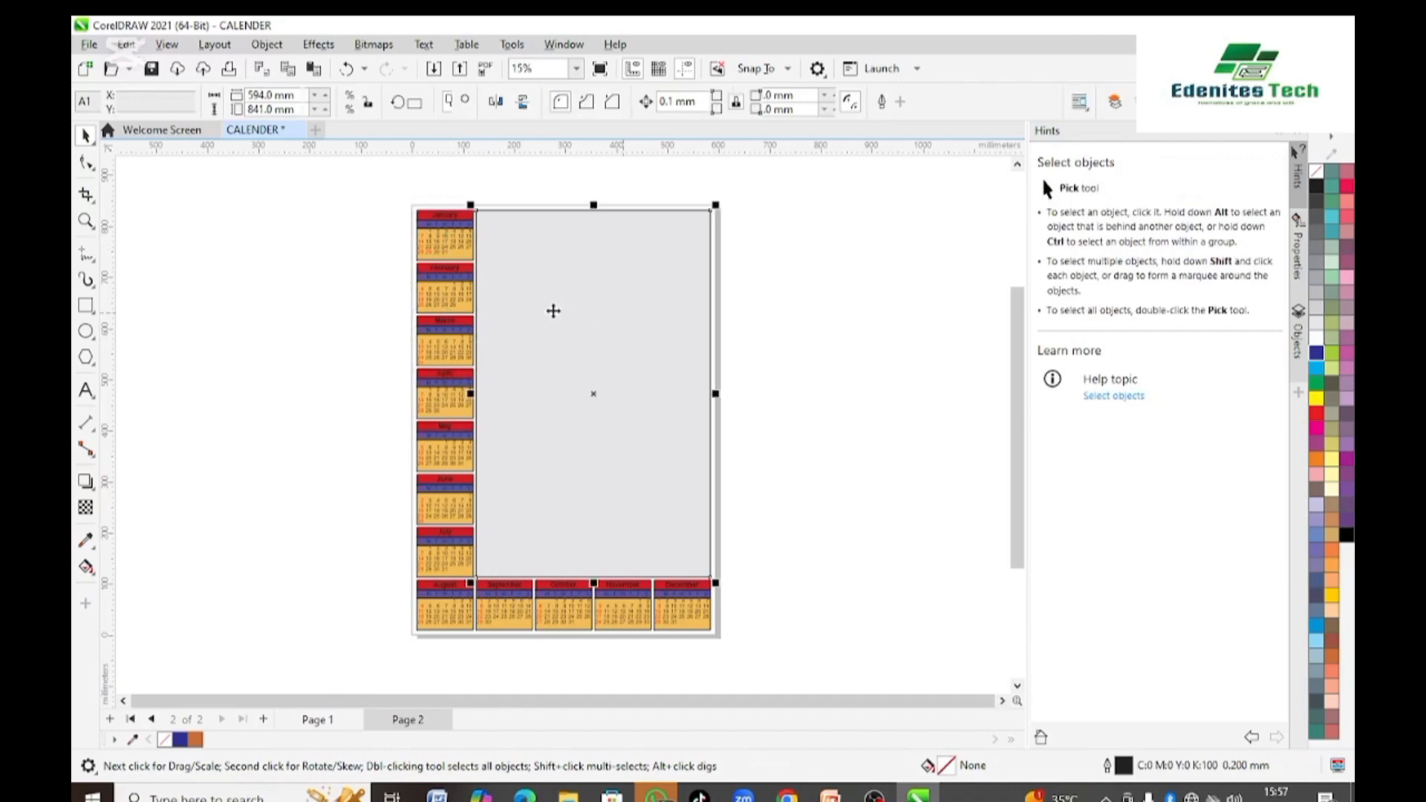
click(267, 226)
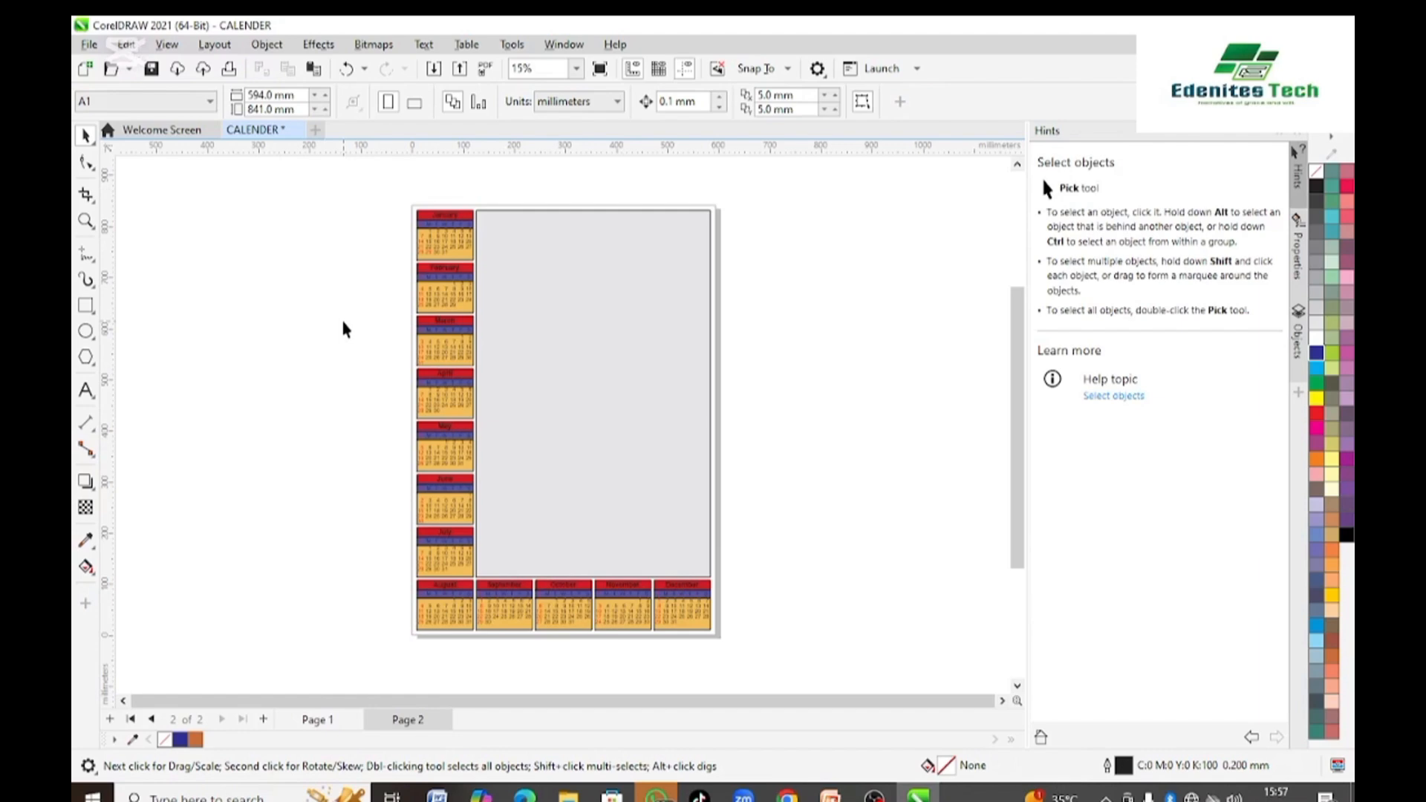
- Import the group photo IMG-20241228-WA0046 from Saved Pictures and place it over the calendar's image area, about 518 mm wide
key(ctrl+i)
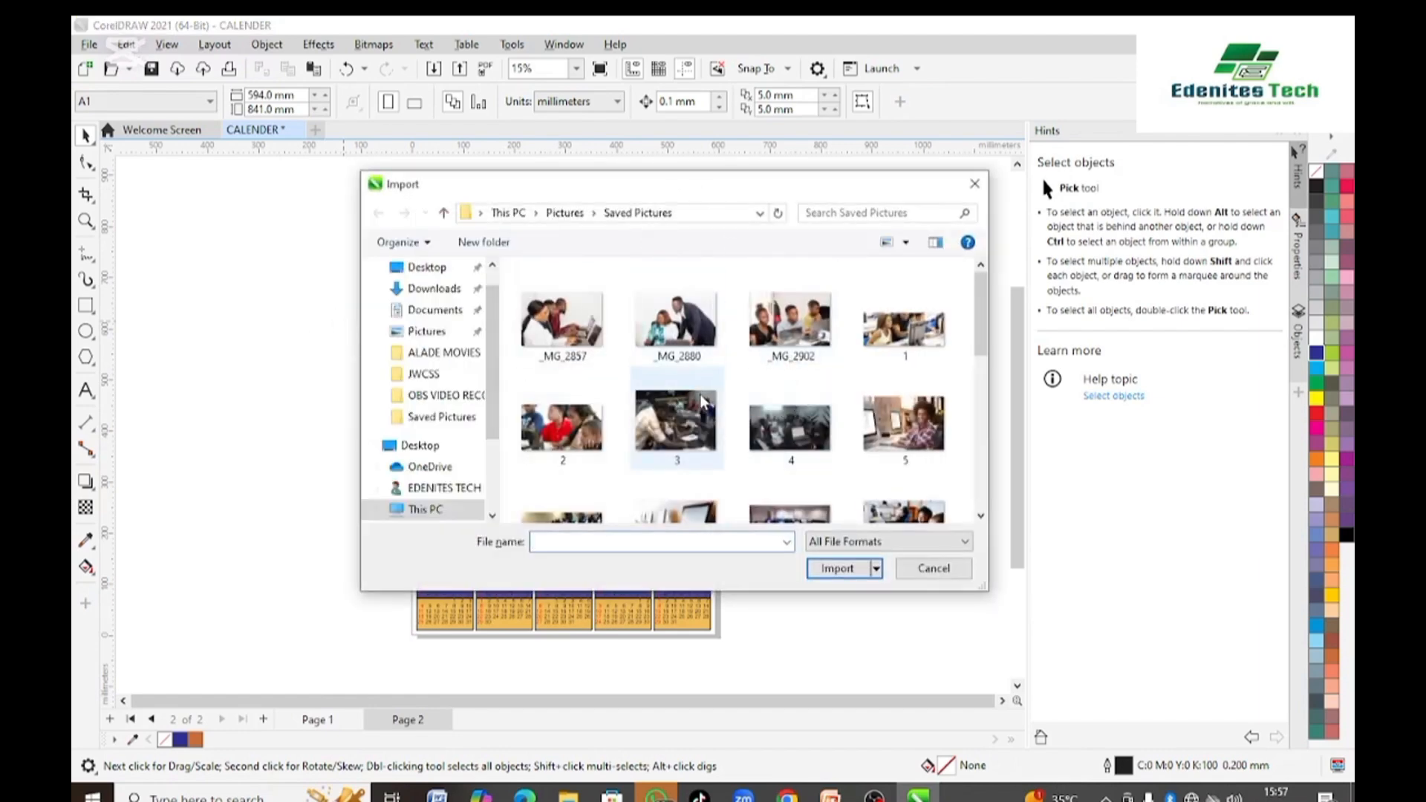
scroll(700, 394, down, 5)
scroll(734, 383, down, 2)
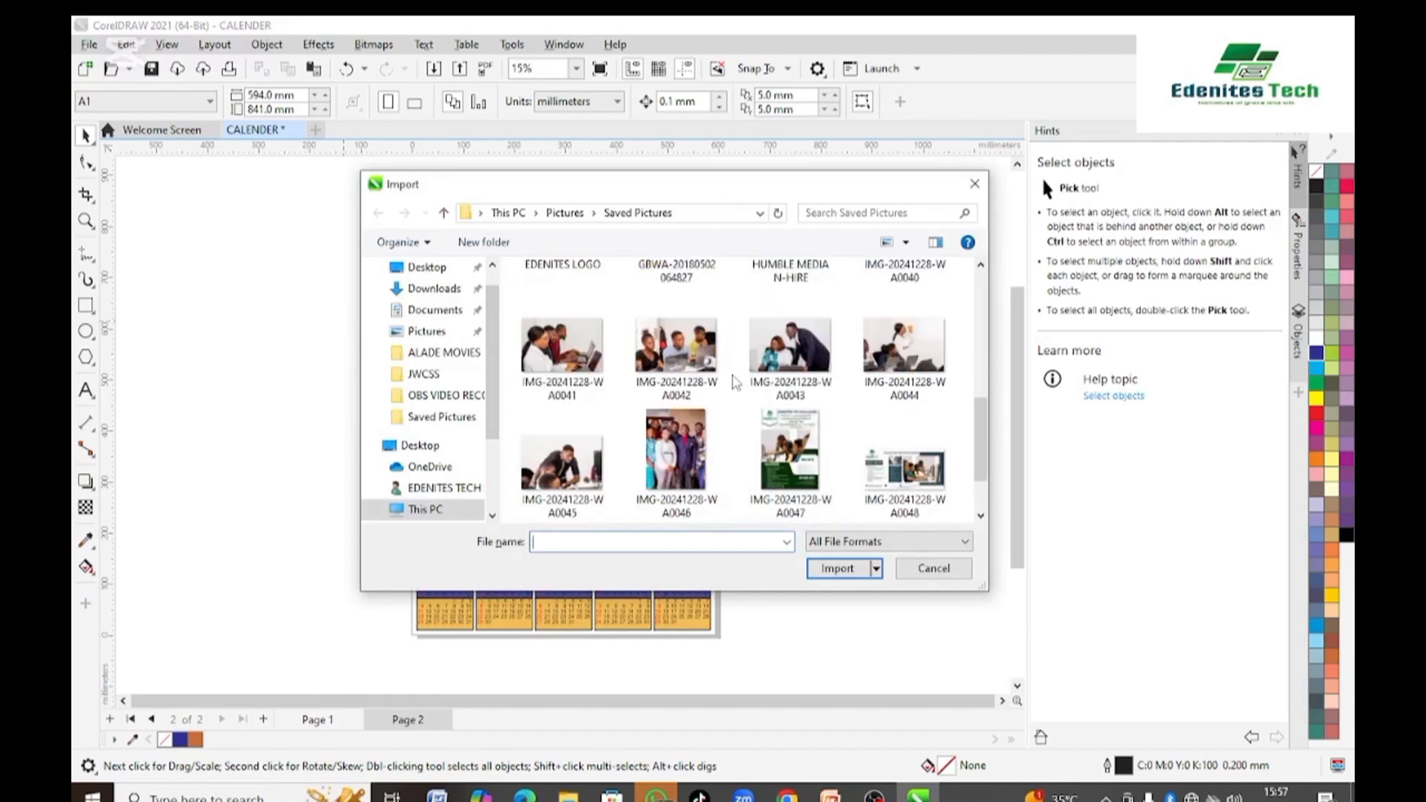
scroll(734, 383, down, 2)
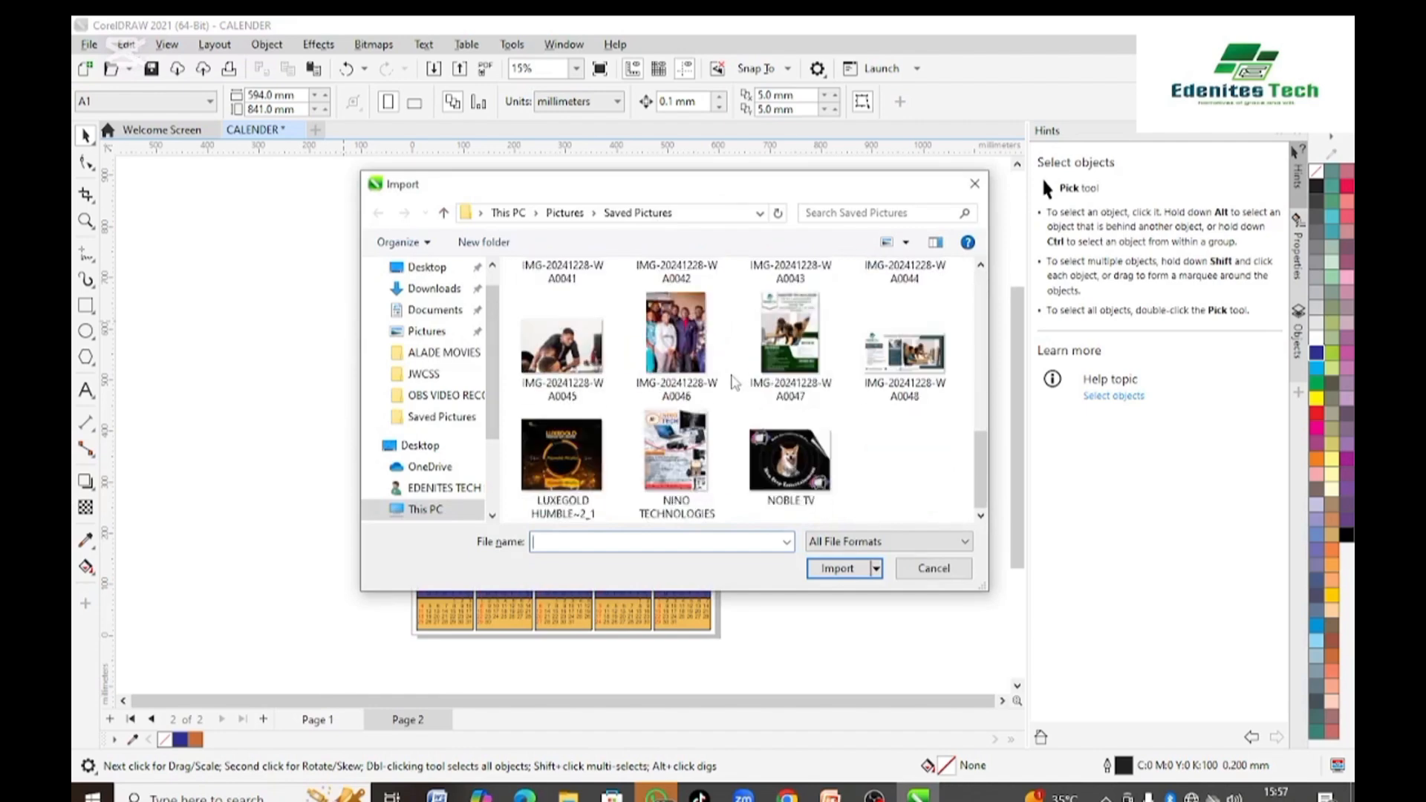
click(687, 342)
click(837, 568)
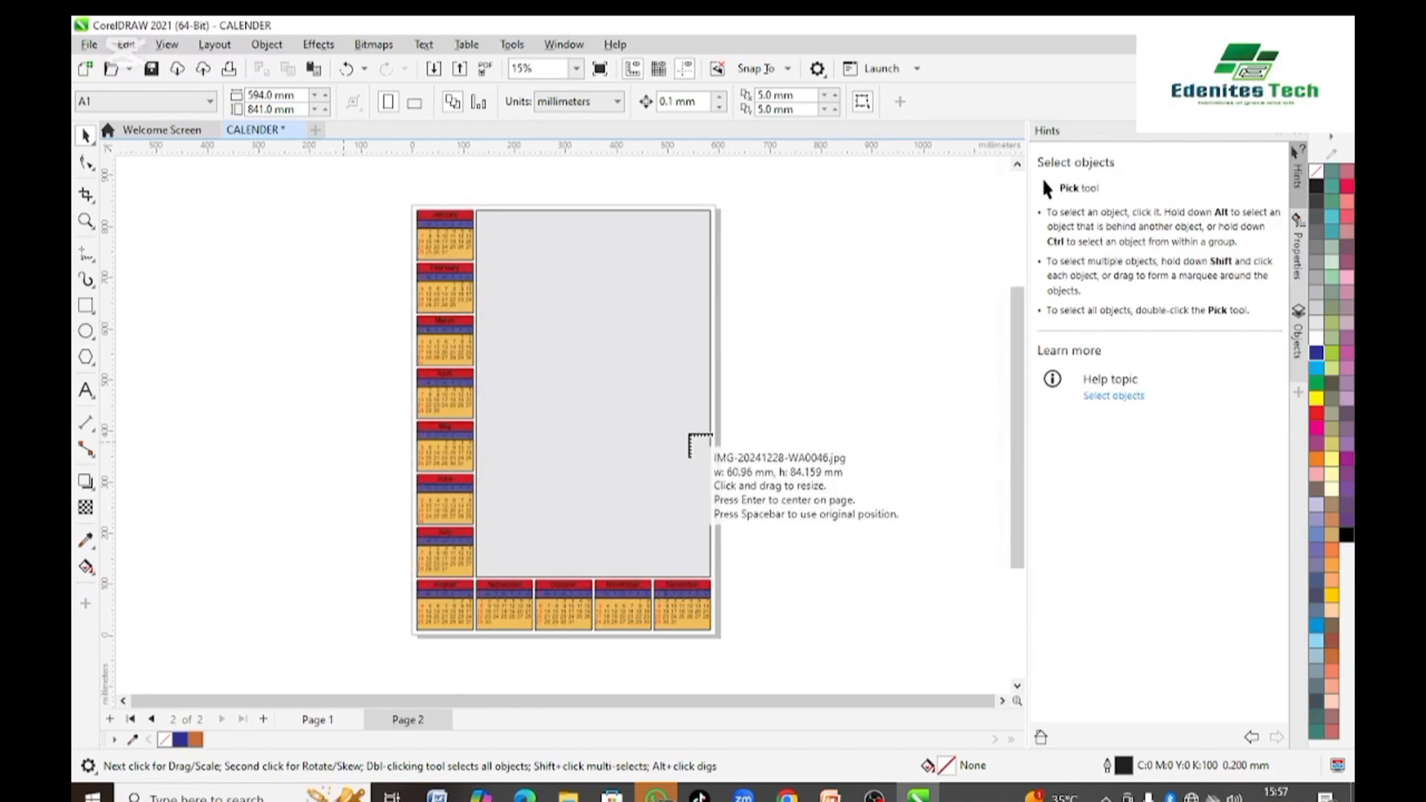
drag(534, 211, 824, 622)
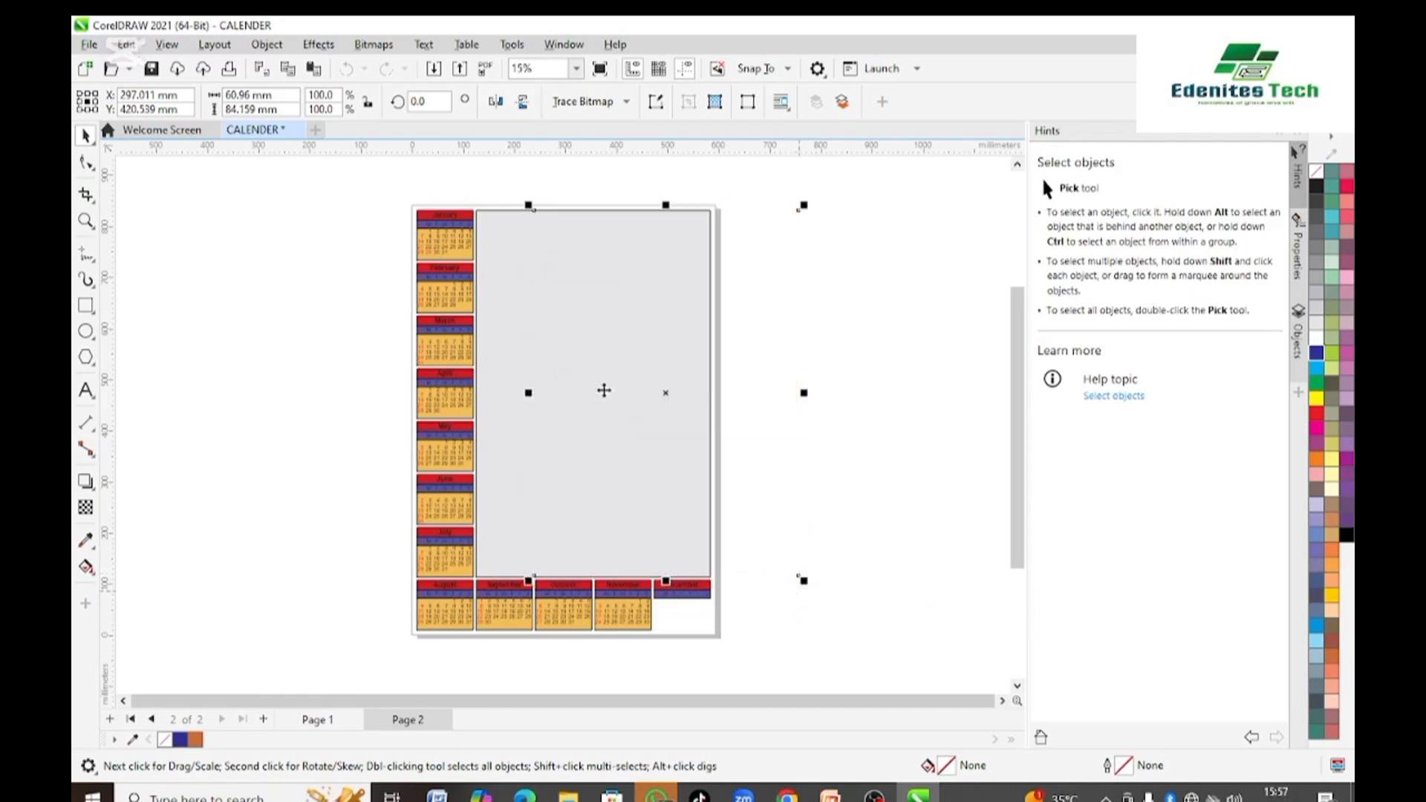
- Align the photo with the image placeholder's upper-left corner and narrow it to about 462 mm to fit the placeholder's width
drag(656, 379, 603, 381)
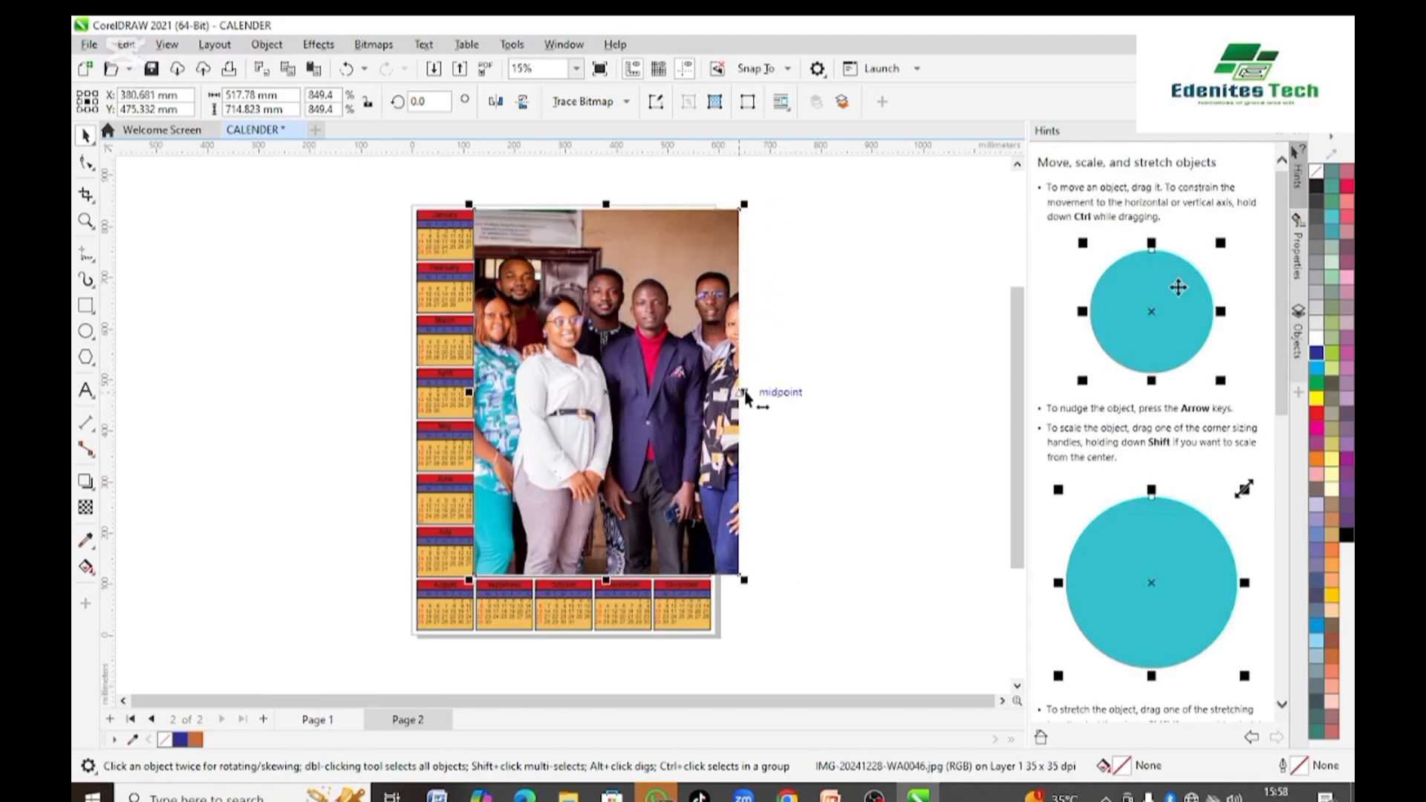
drag(743, 394, 721, 393)
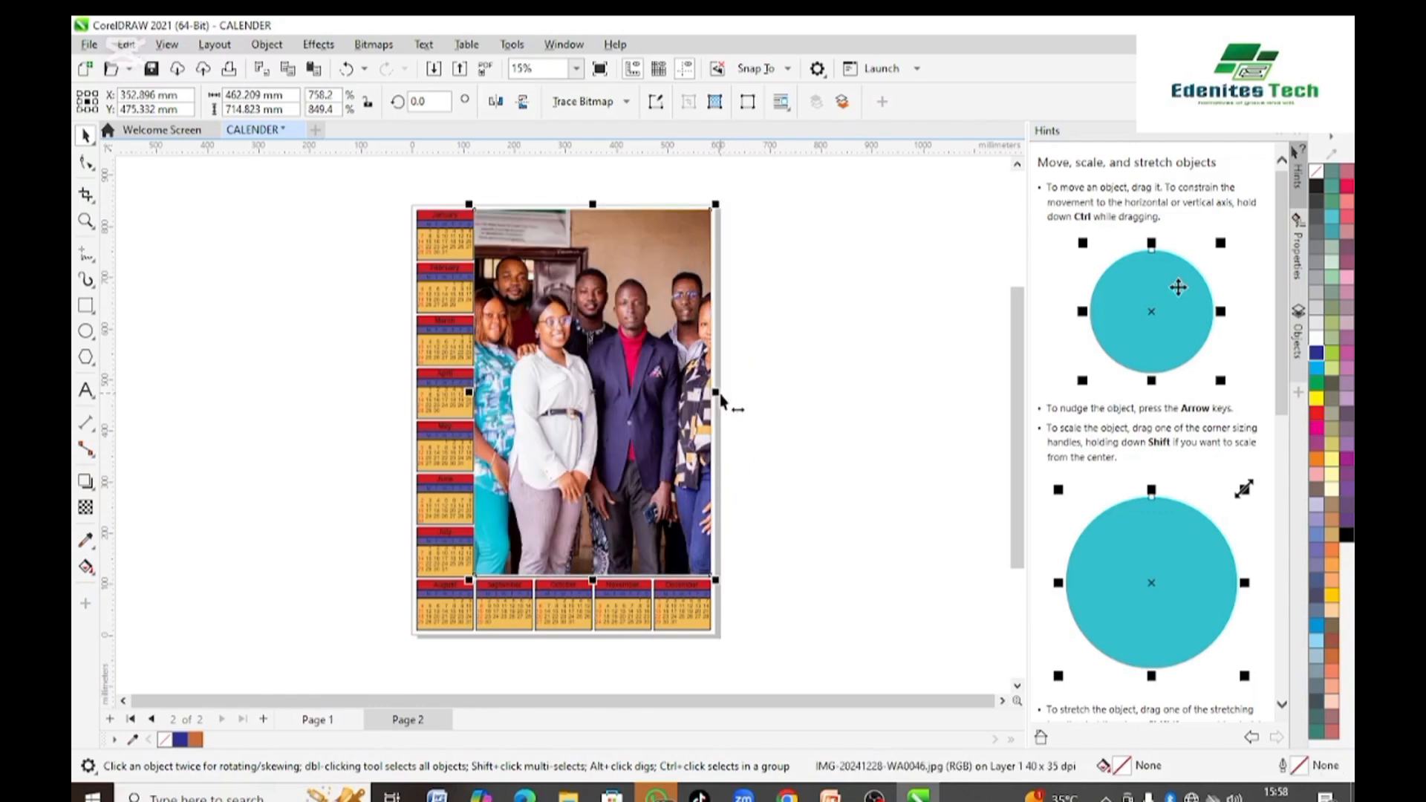
click(790, 378)
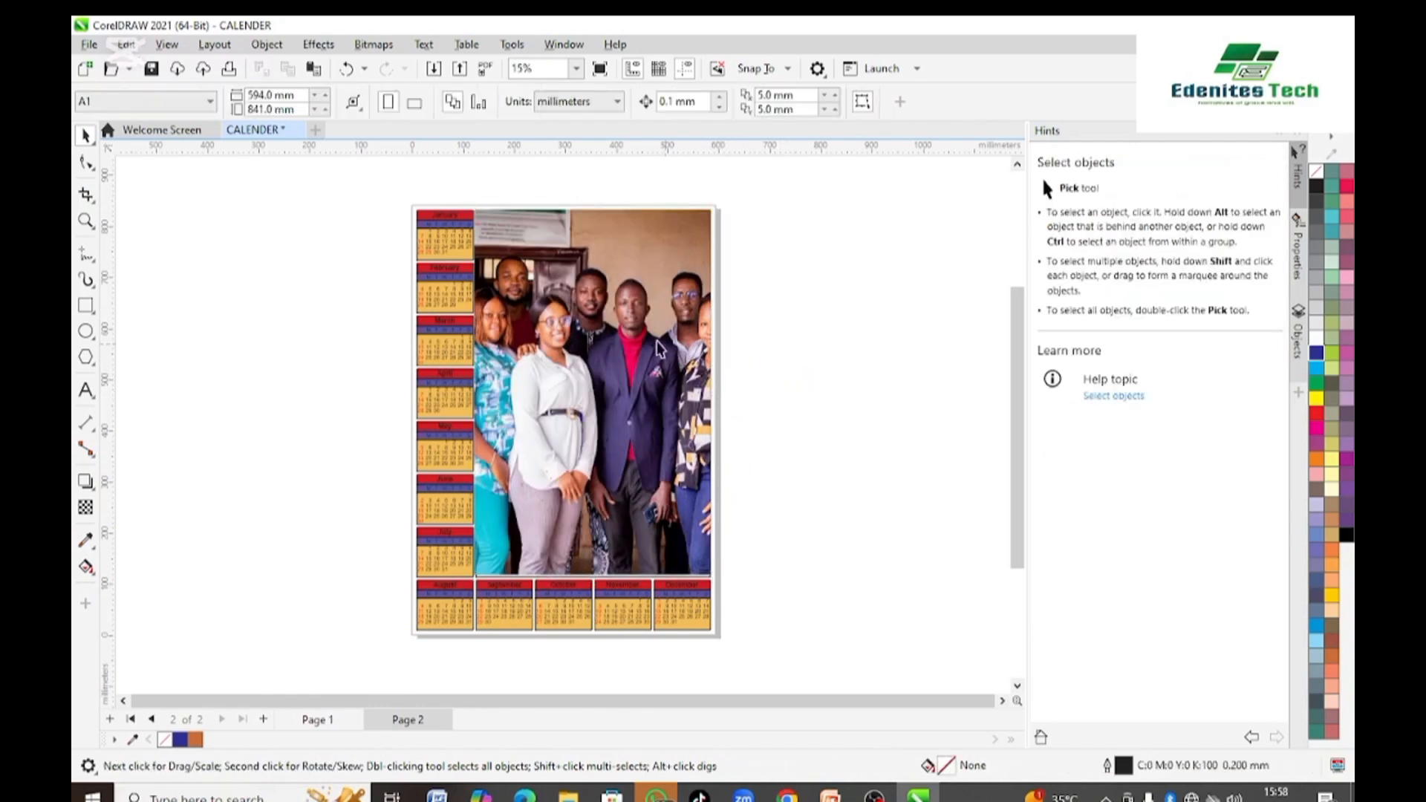
click(652, 350)
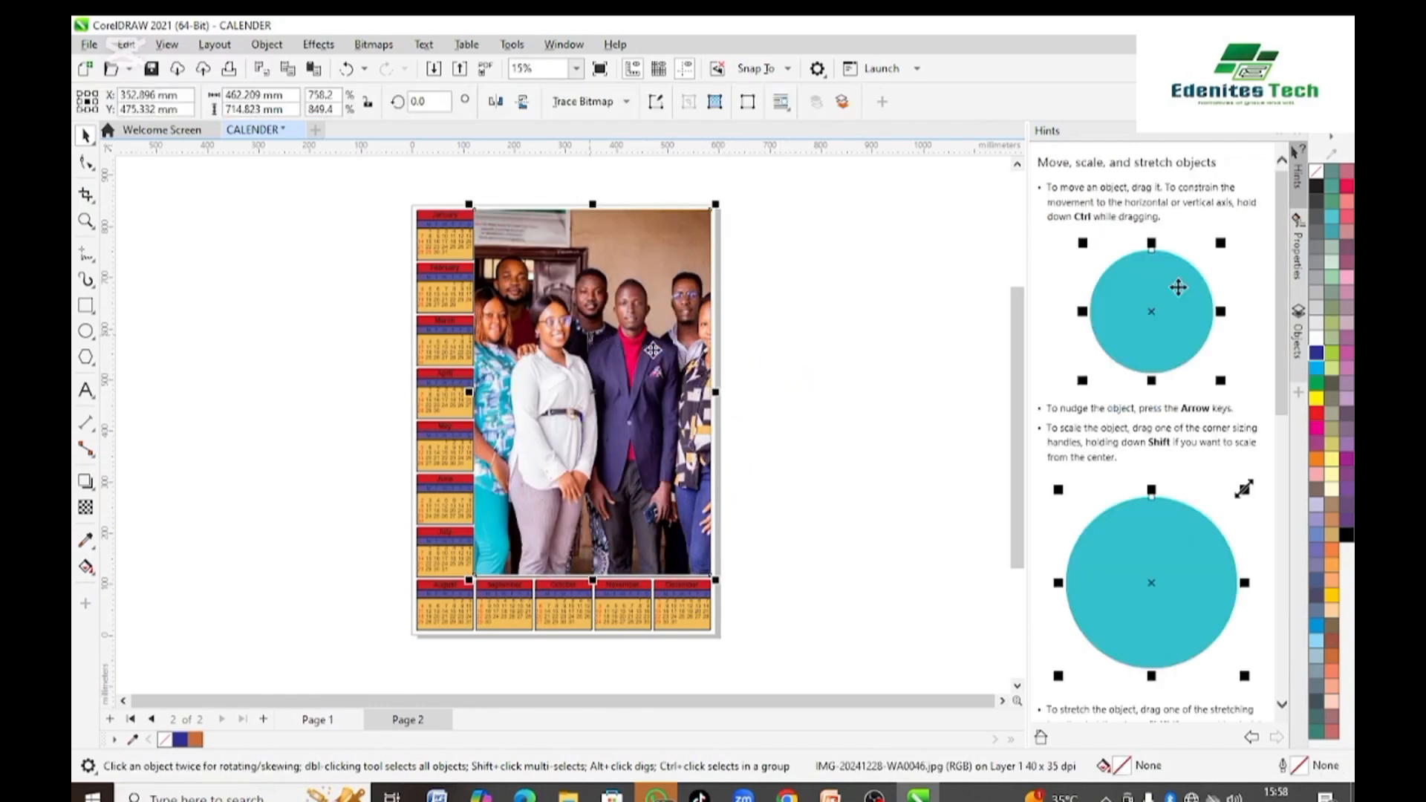
click(796, 409)
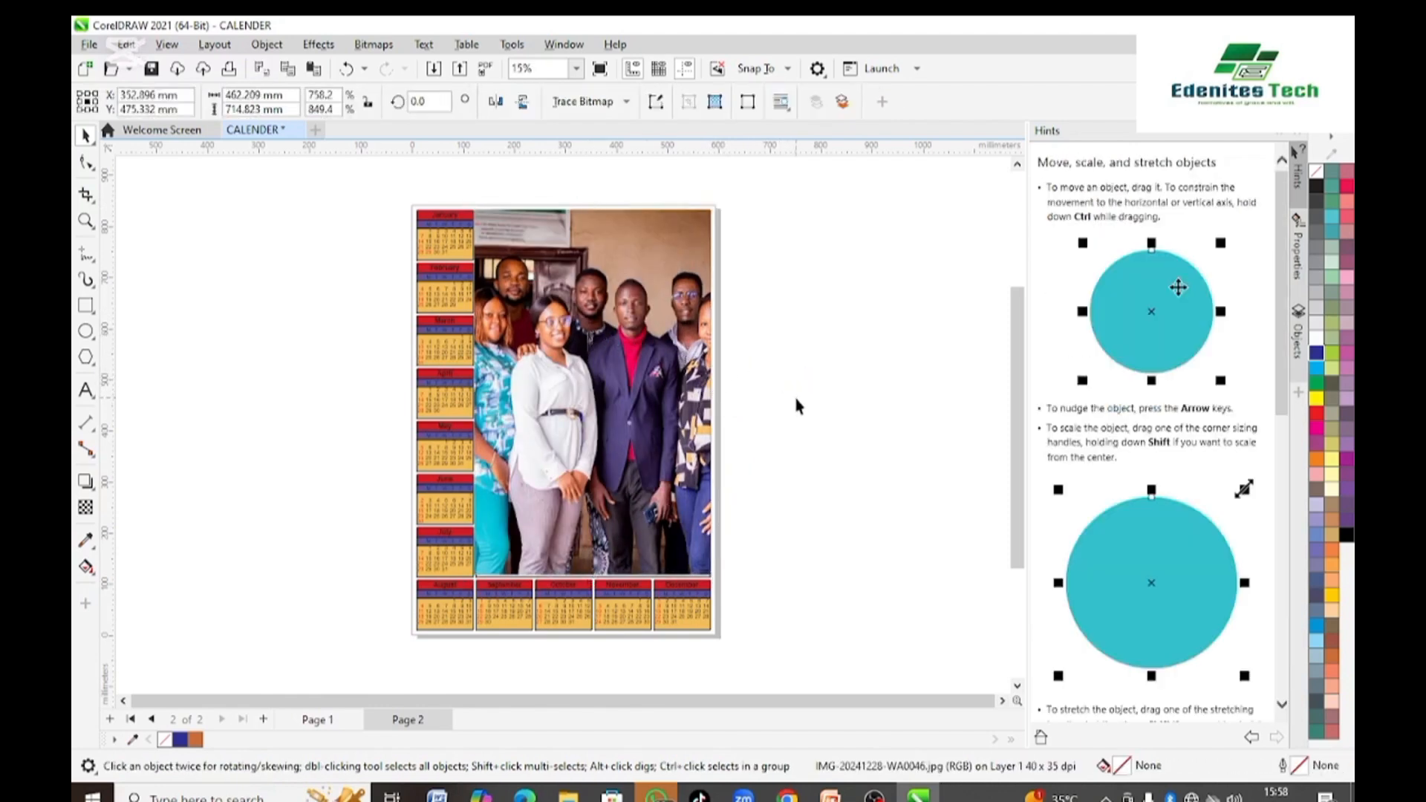
click(649, 338)
click(737, 336)
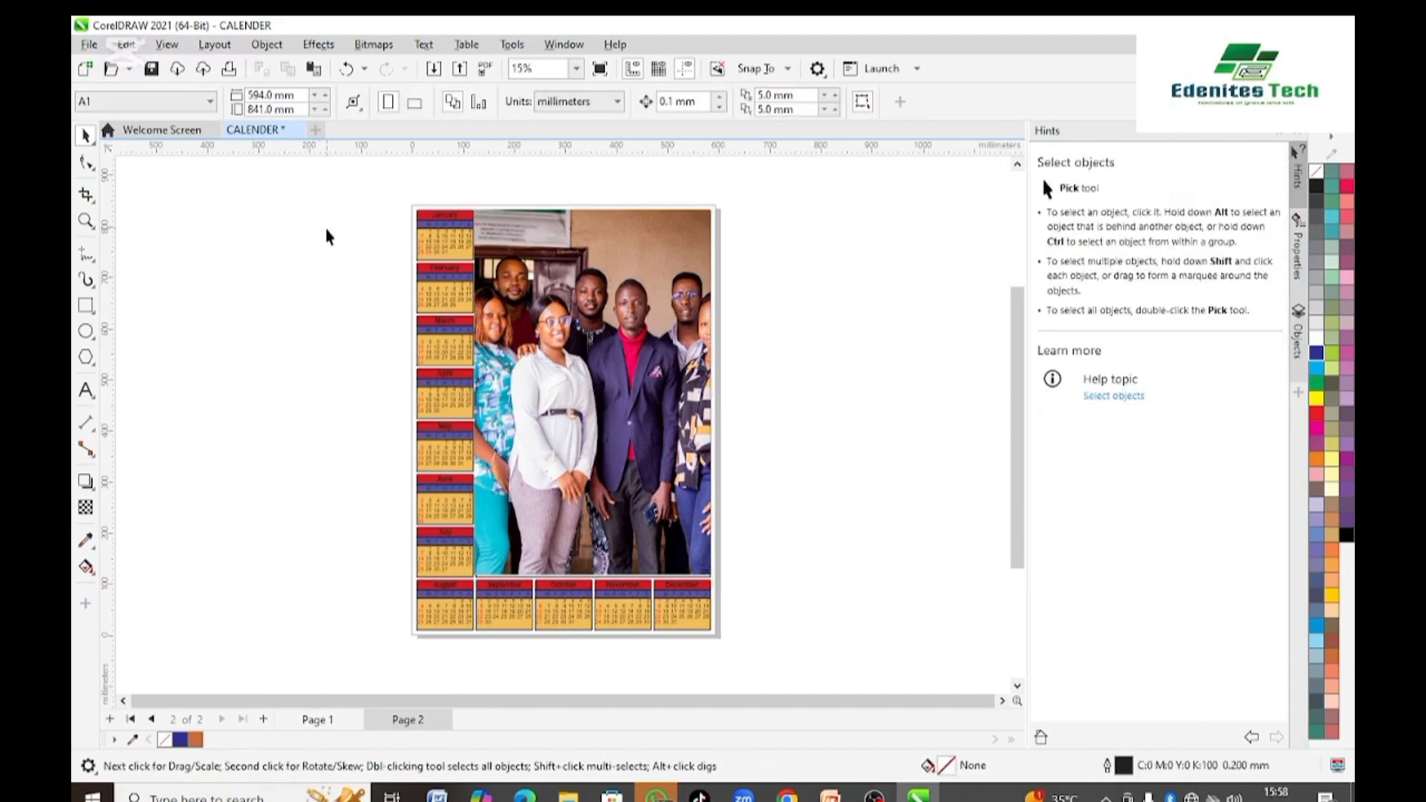
- Group the photo, the image placeholder and all twelve small calendars on Page 2 into one object
drag(340, 178, 765, 680)
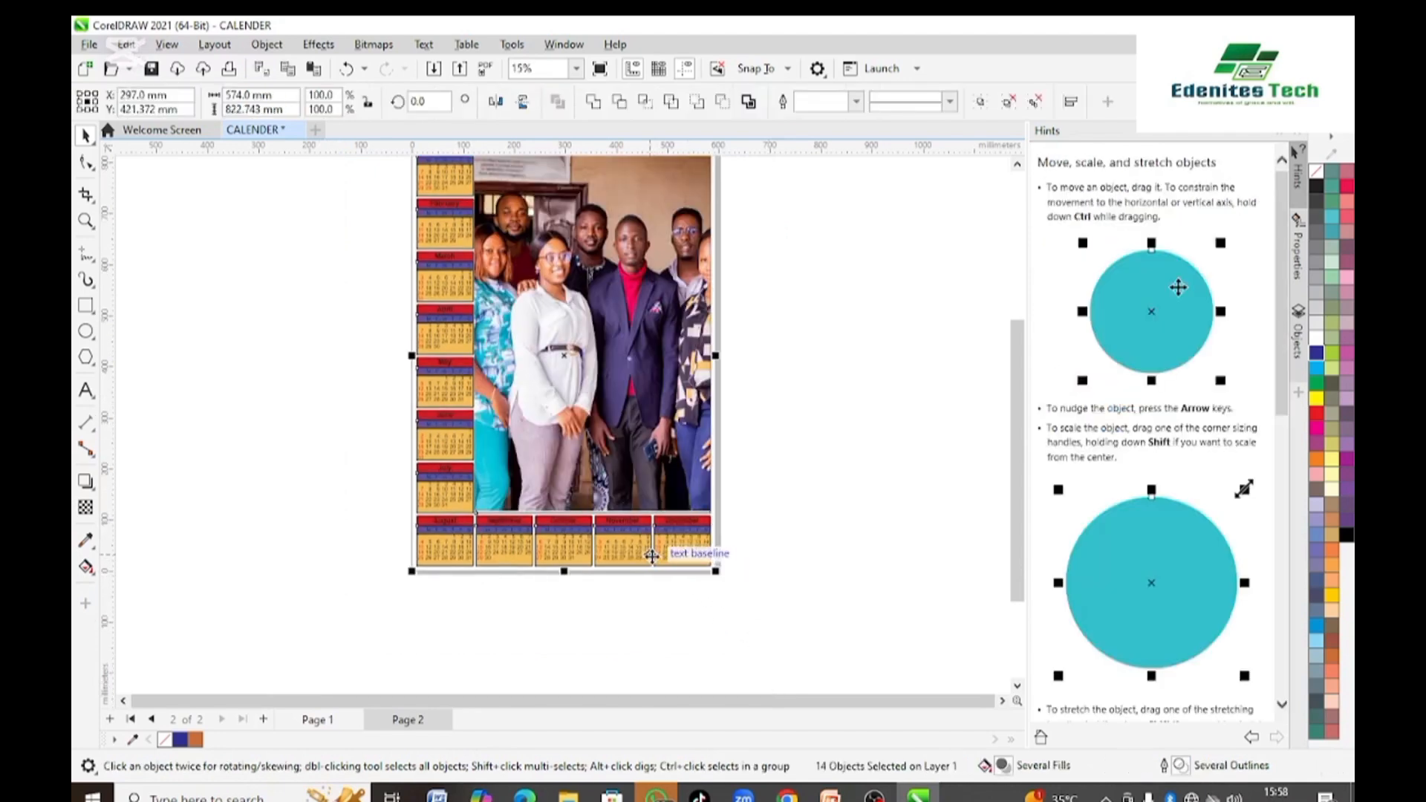
key(ctrl+g)
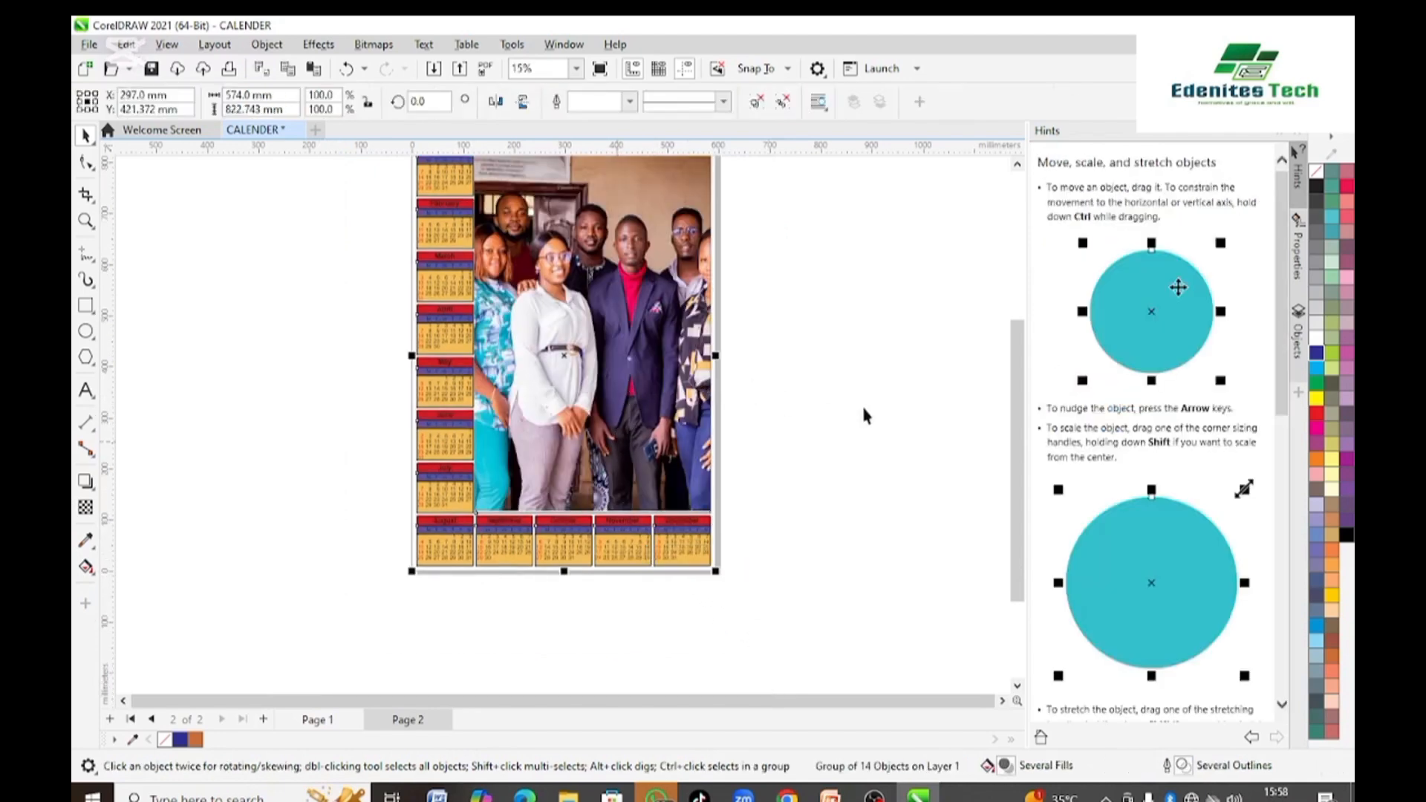
drag(1015, 457, 996, 415)
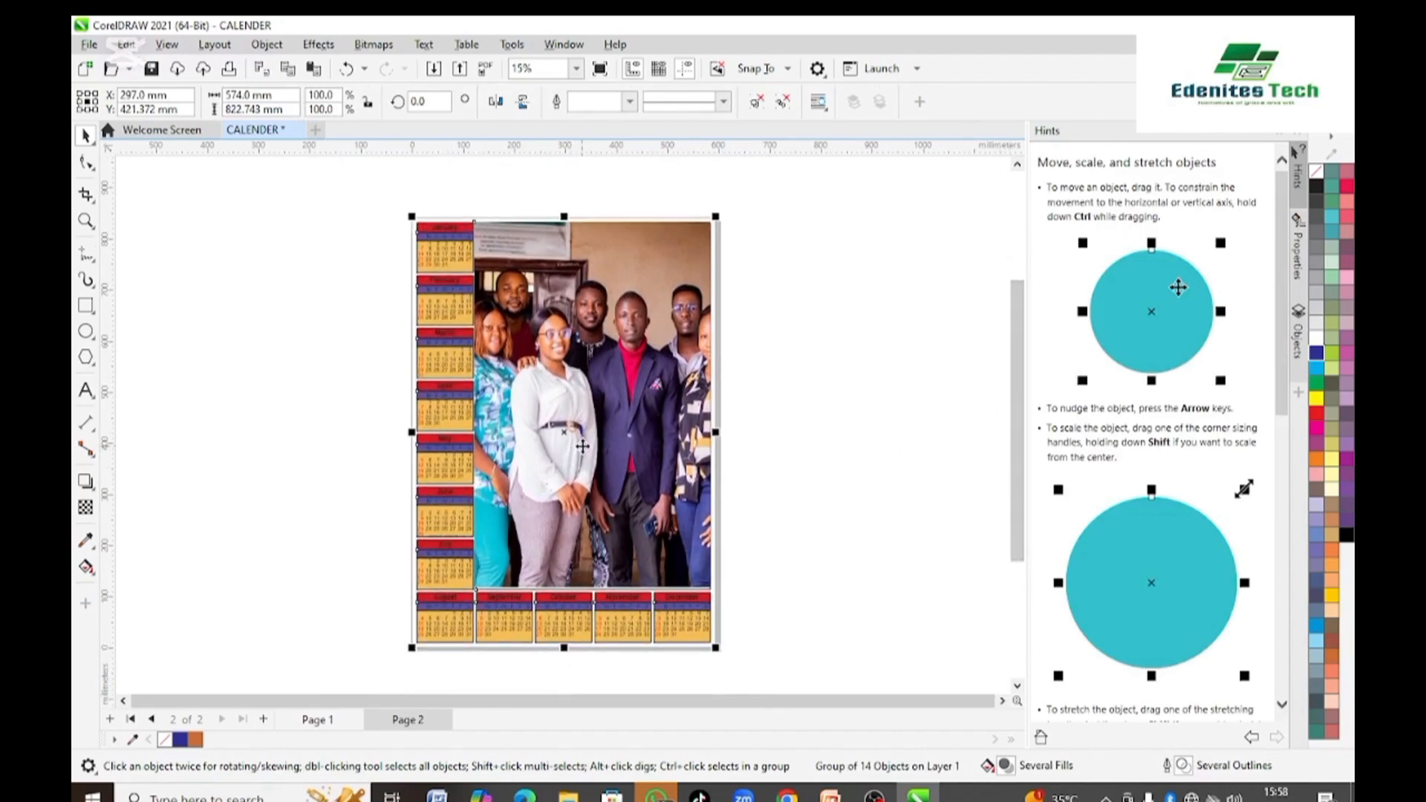
click(575, 69)
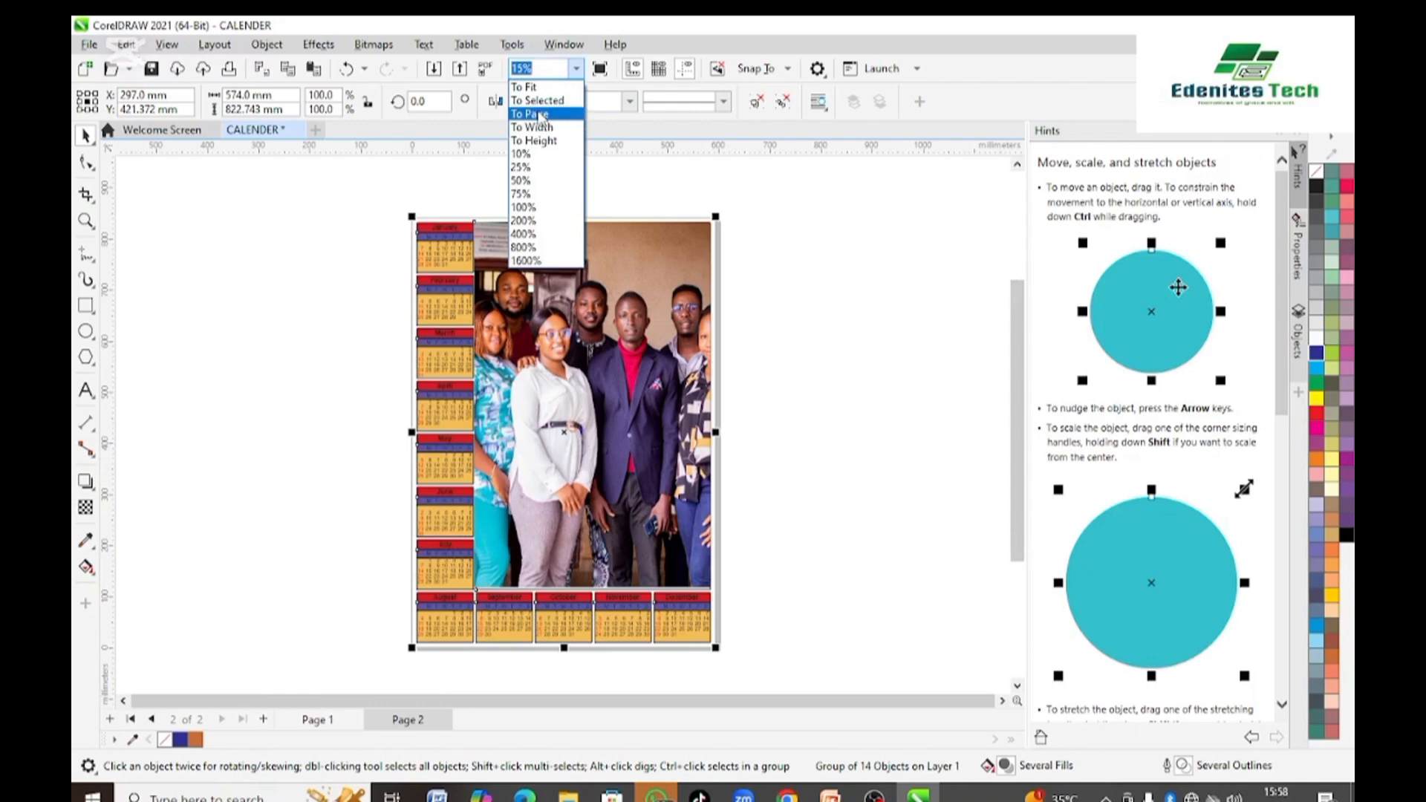
click(537, 113)
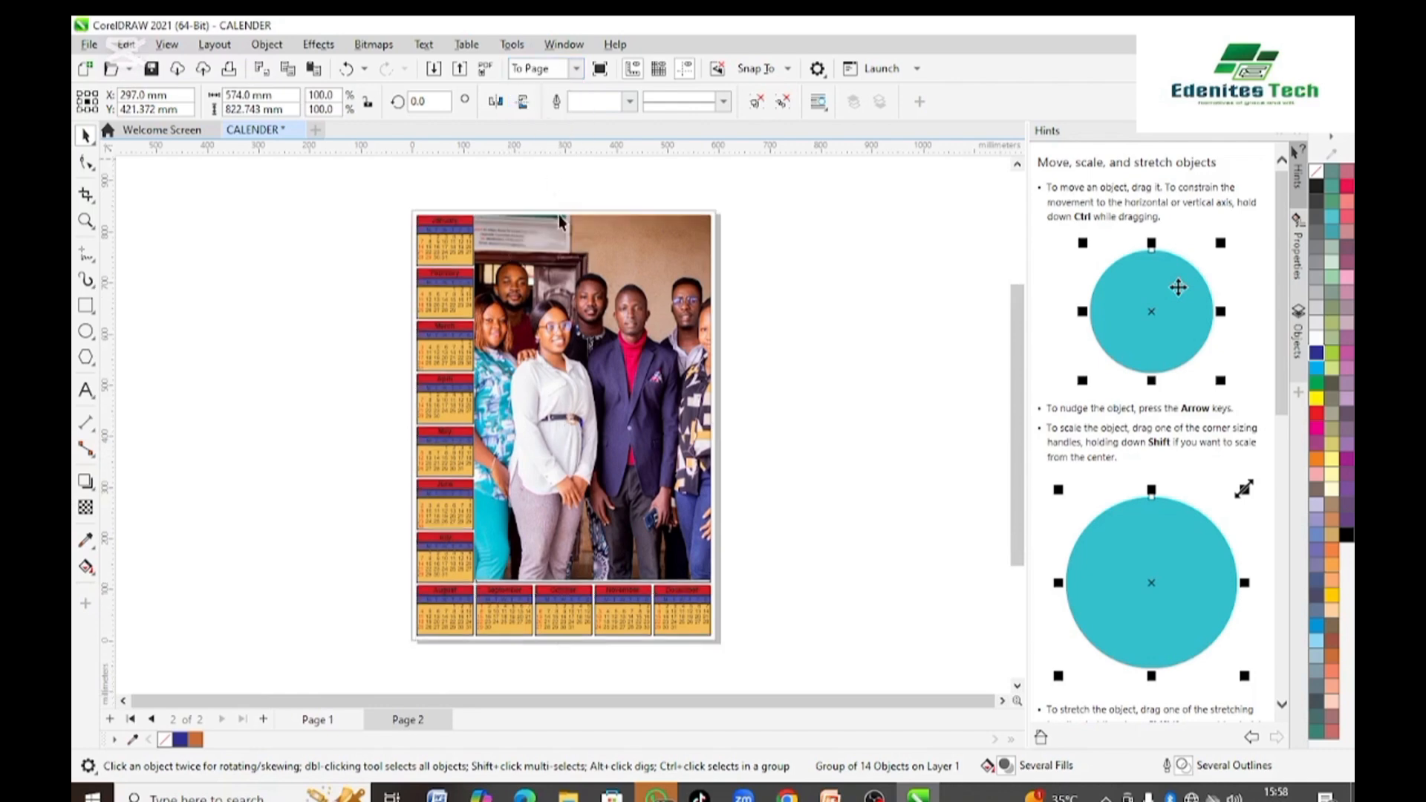
click(338, 275)
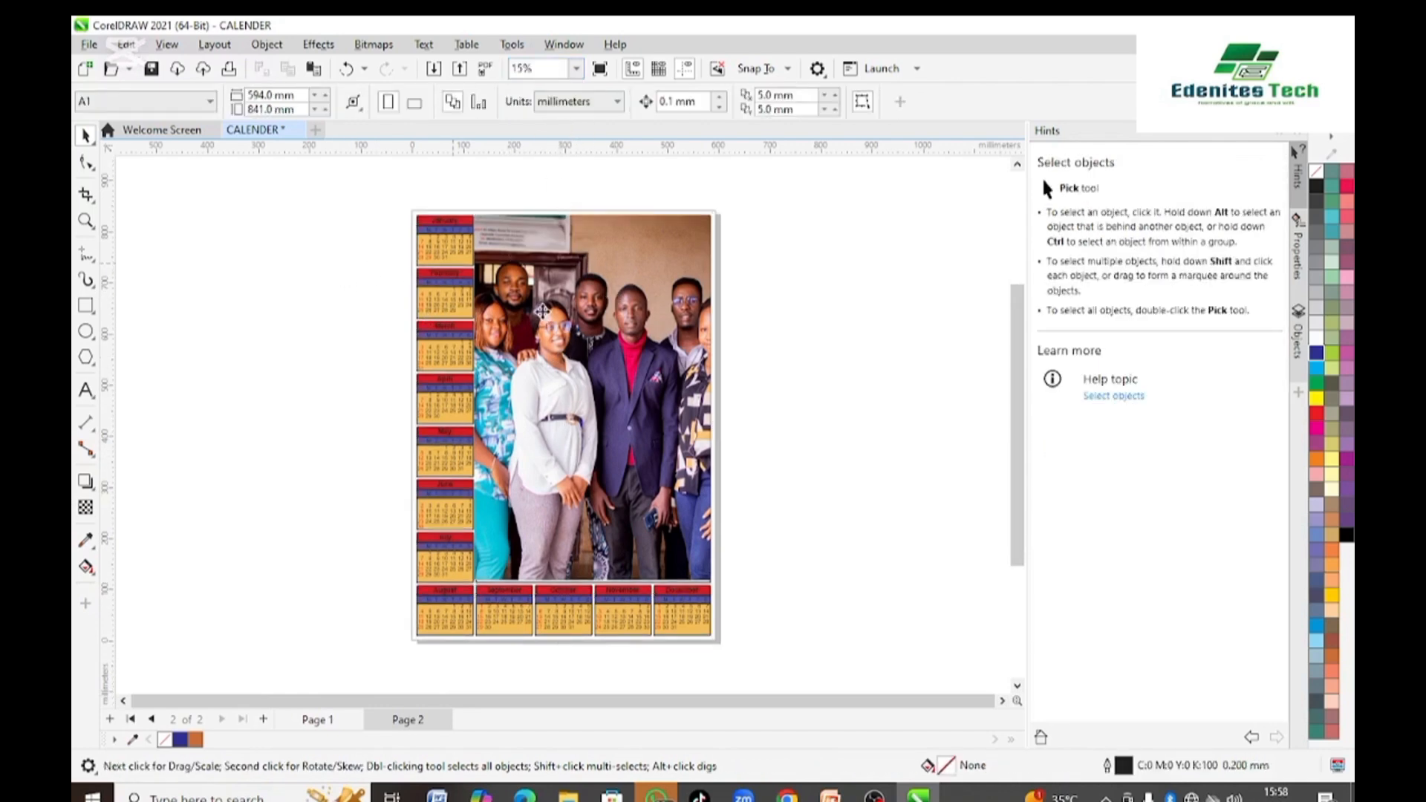
double_click(541, 310)
click(540, 310)
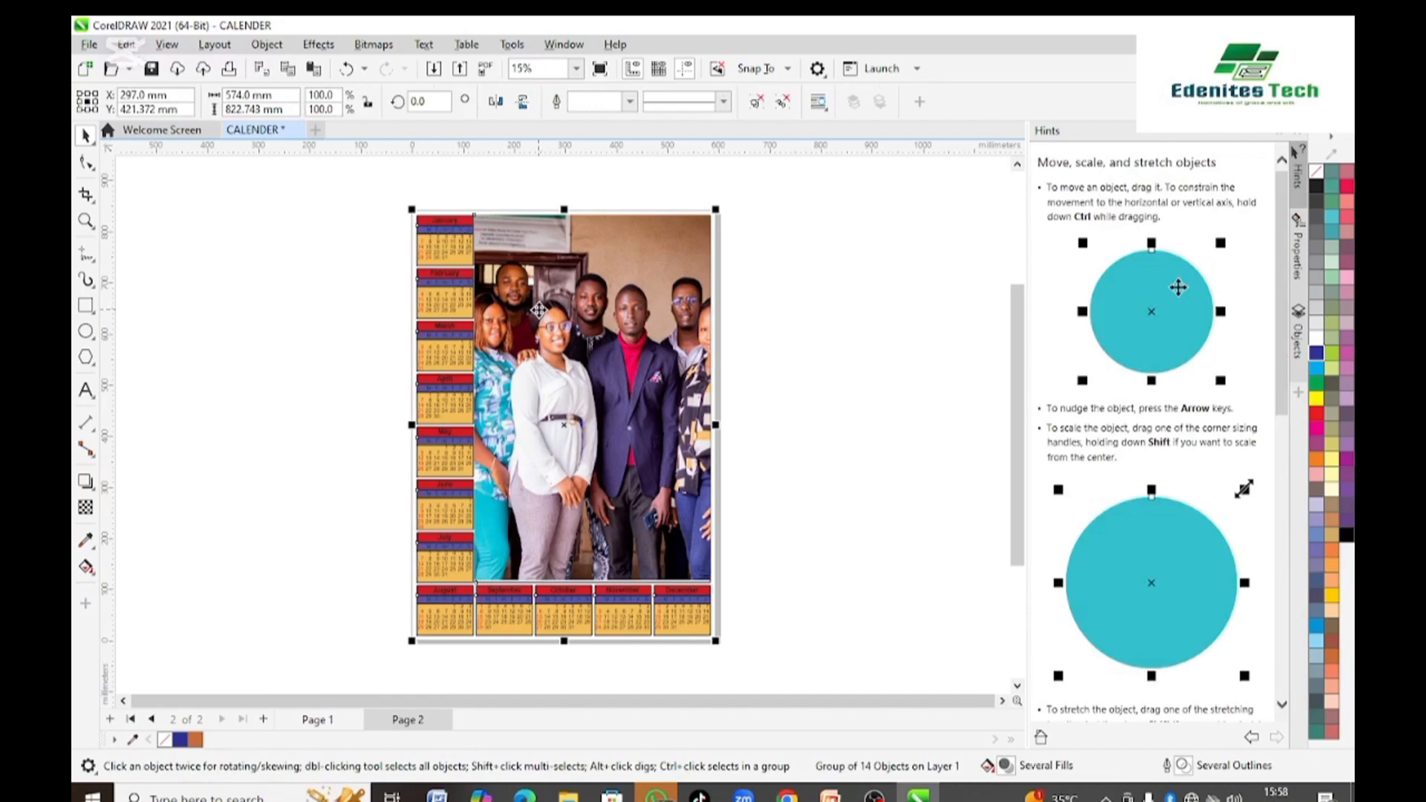